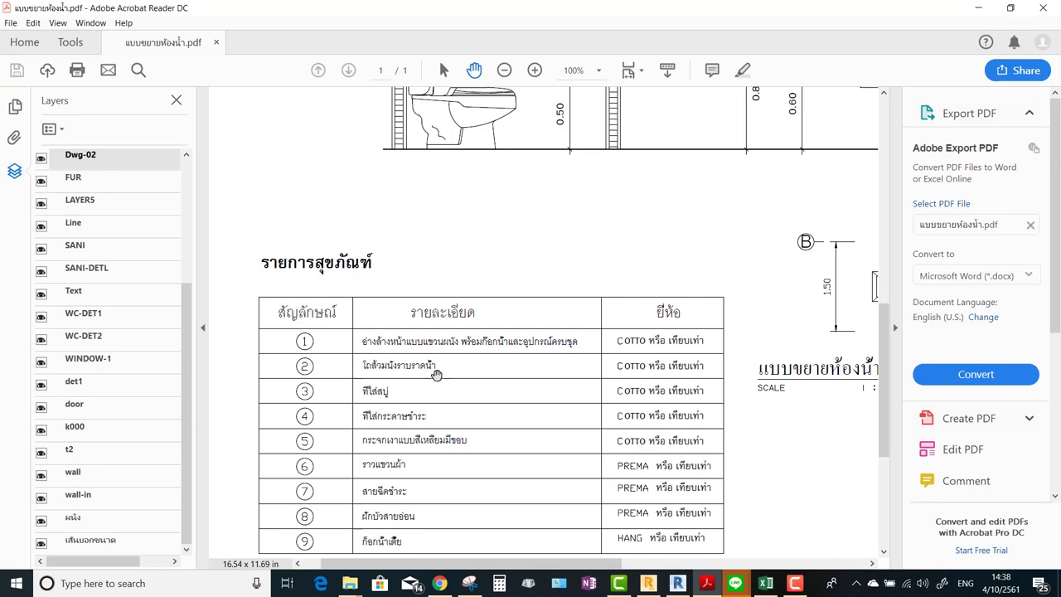
Switch from the PDF to Chrome and open a new blank tab.
{"action": "left_click_drag", "start_coordinate": [442, 377], "coordinate": [432, 391]}
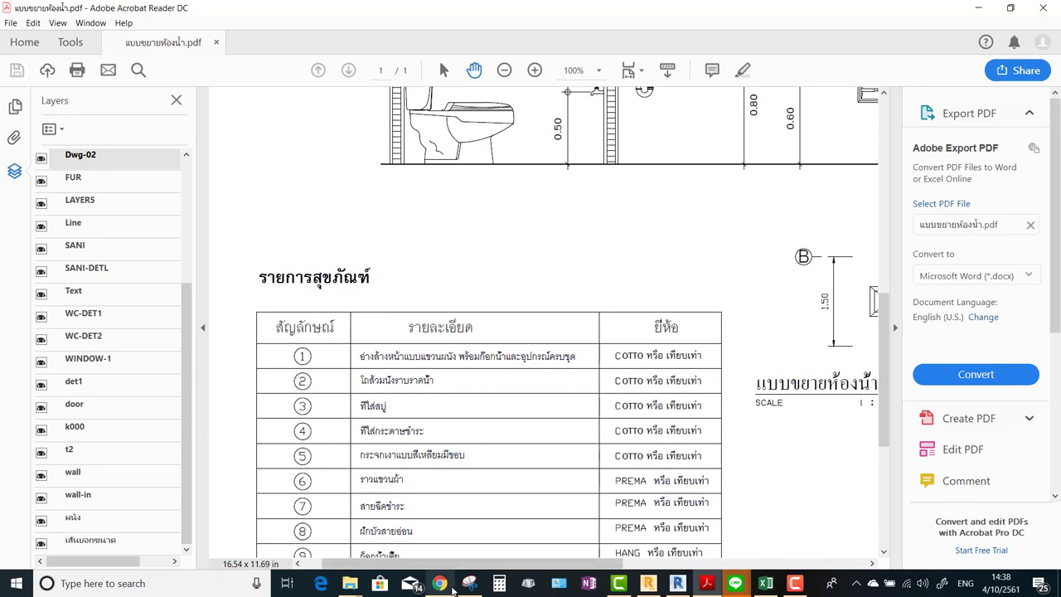
{"action": "left_click", "coordinate": [440, 583]}
{"action": "left_click", "coordinate": [877, 15]}
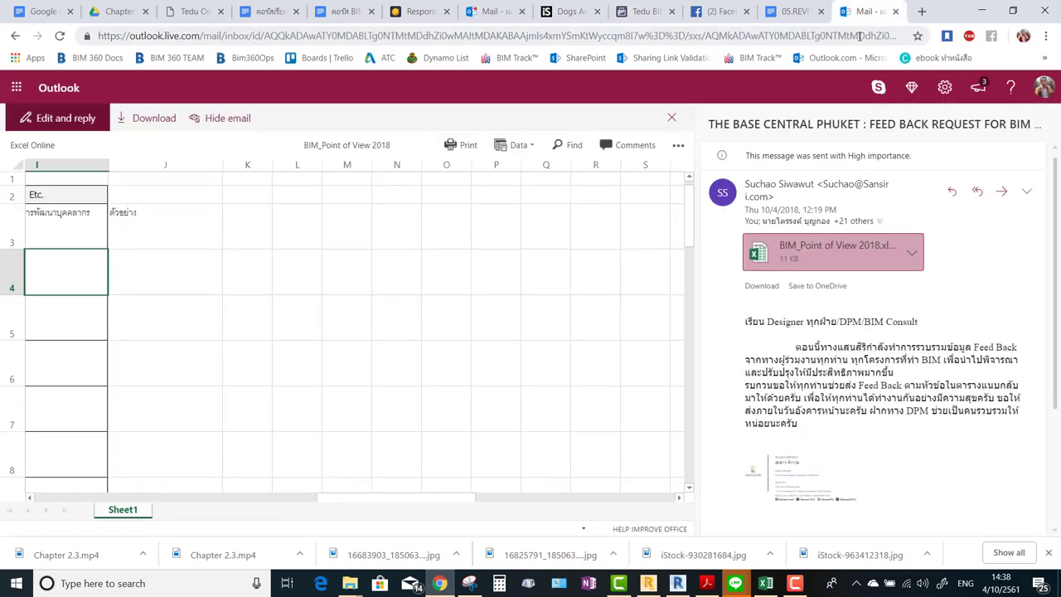
{"action": "left_click", "coordinate": [921, 12]}
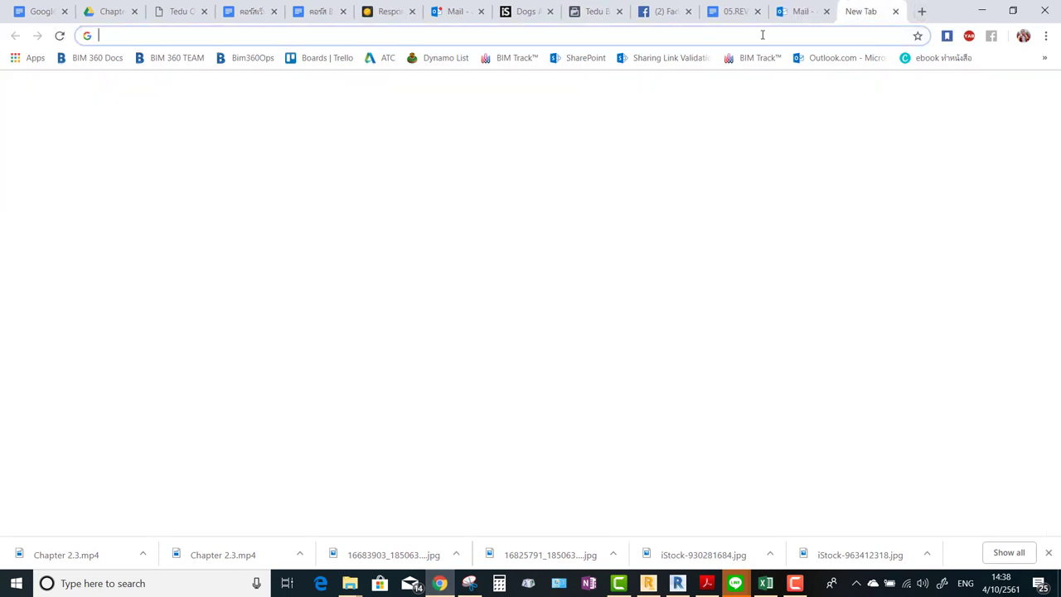
Search Google for 'bim object' and open the BIMobject website from the results.
{"action": "type", "text": "c"}
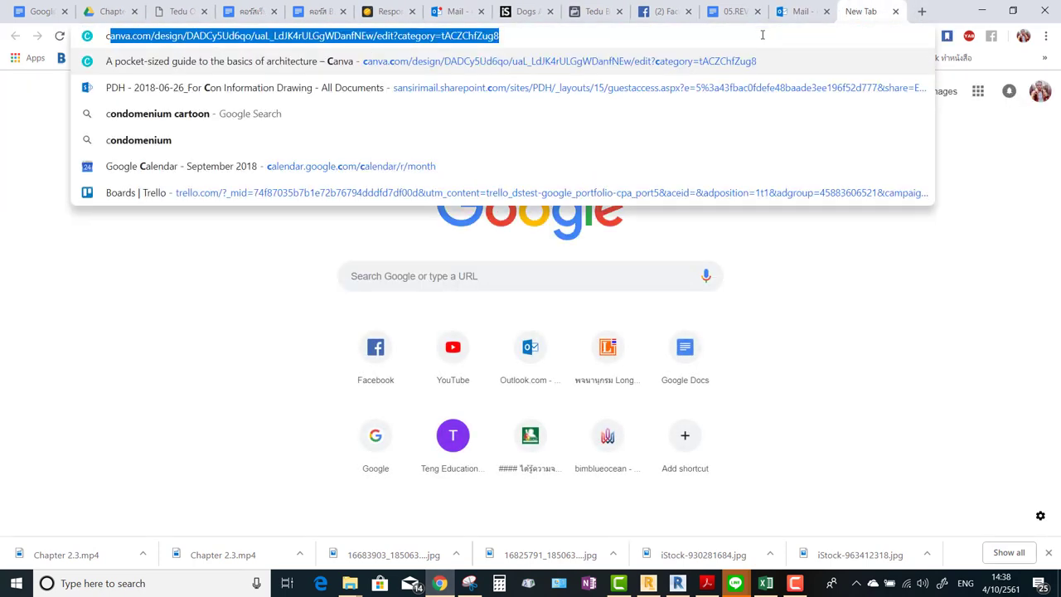
{"action": "key", "text": "BackSpace"}
{"action": "key", "text": "BackSpace"}
{"action": "type", "text": "c"}
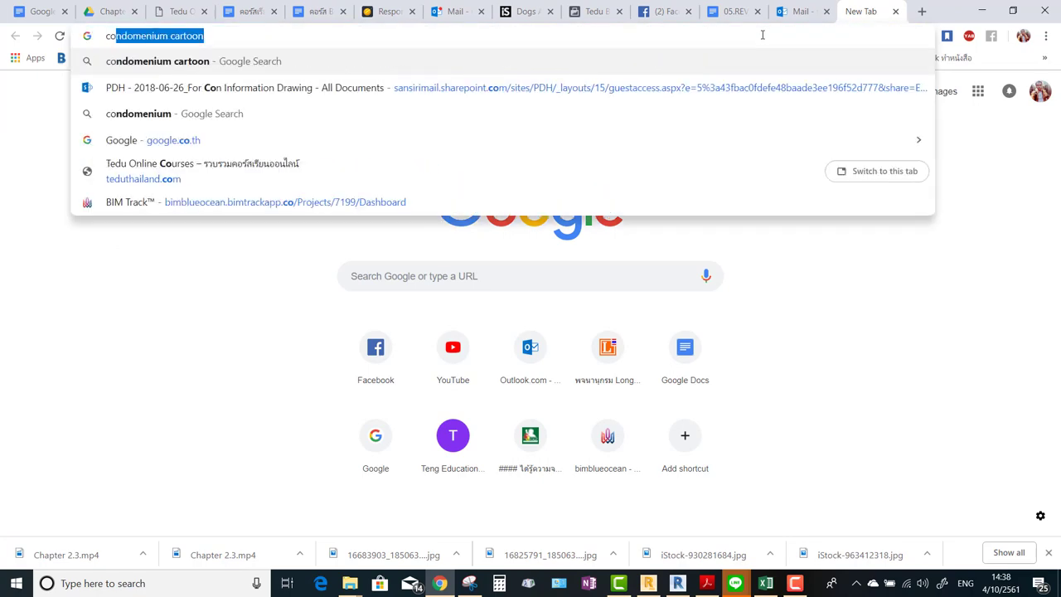
{"action": "key", "text": "BackSpace"}
{"action": "key", "text": "BackSpace"}
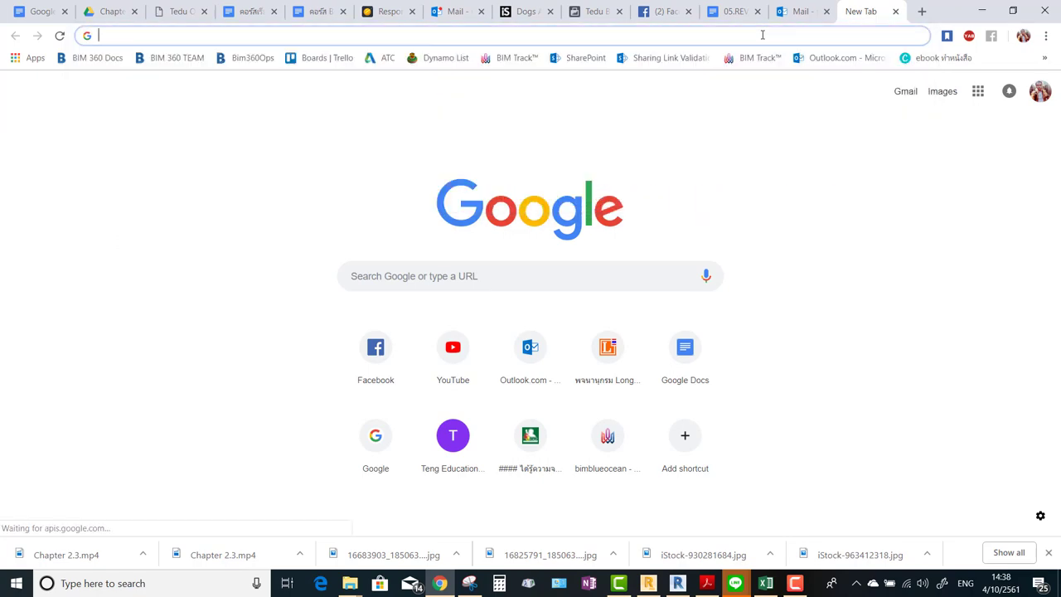
{"action": "type", "text": "bim obk"}
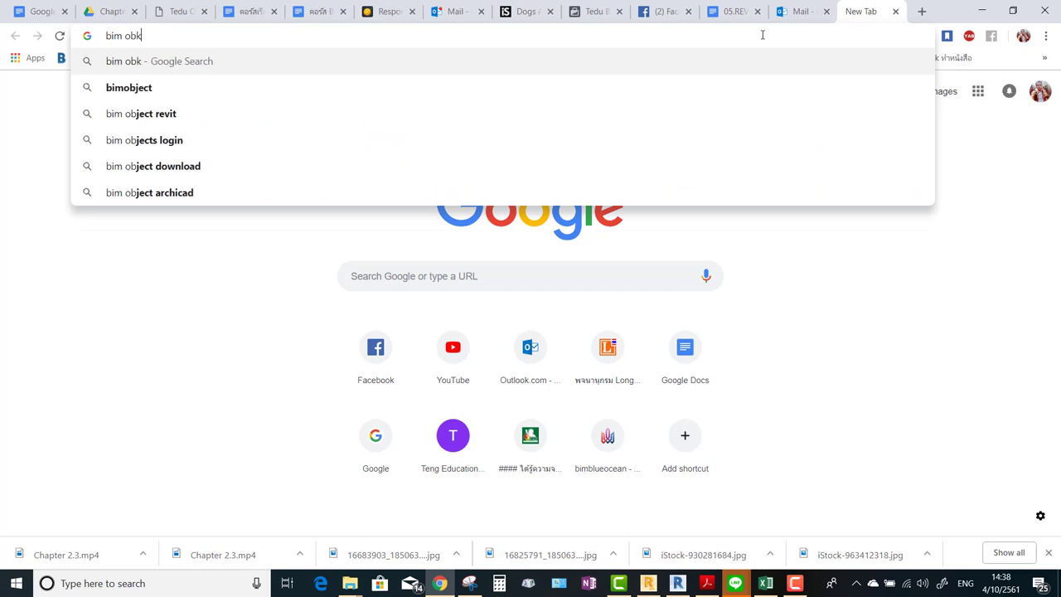
{"action": "key", "text": "BackSpace"}
{"action": "type", "text": "ject"}
{"action": "key", "text": "Return"}
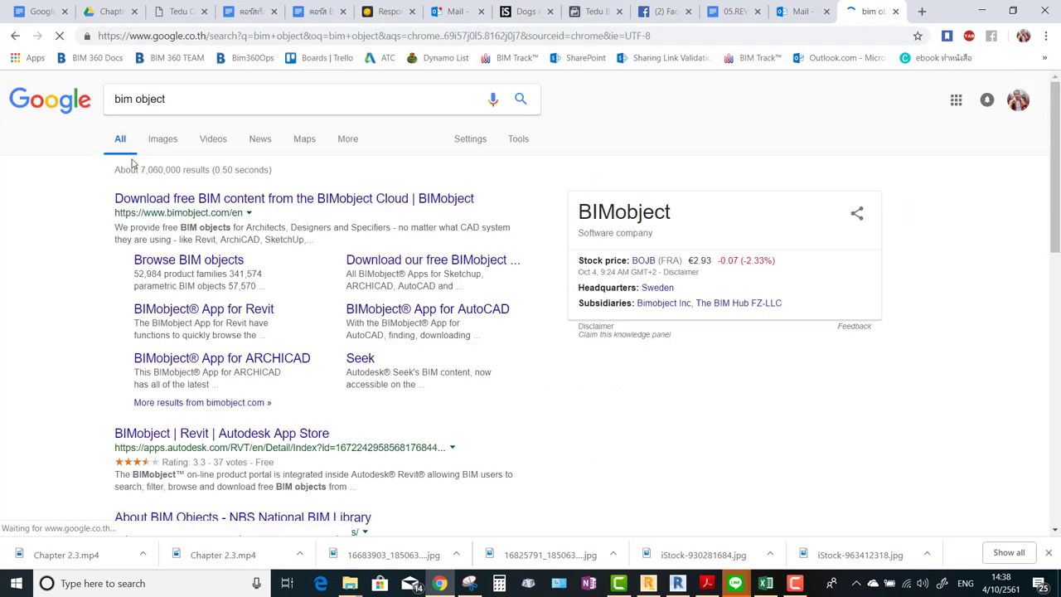
{"action": "left_click", "coordinate": [238, 201]}
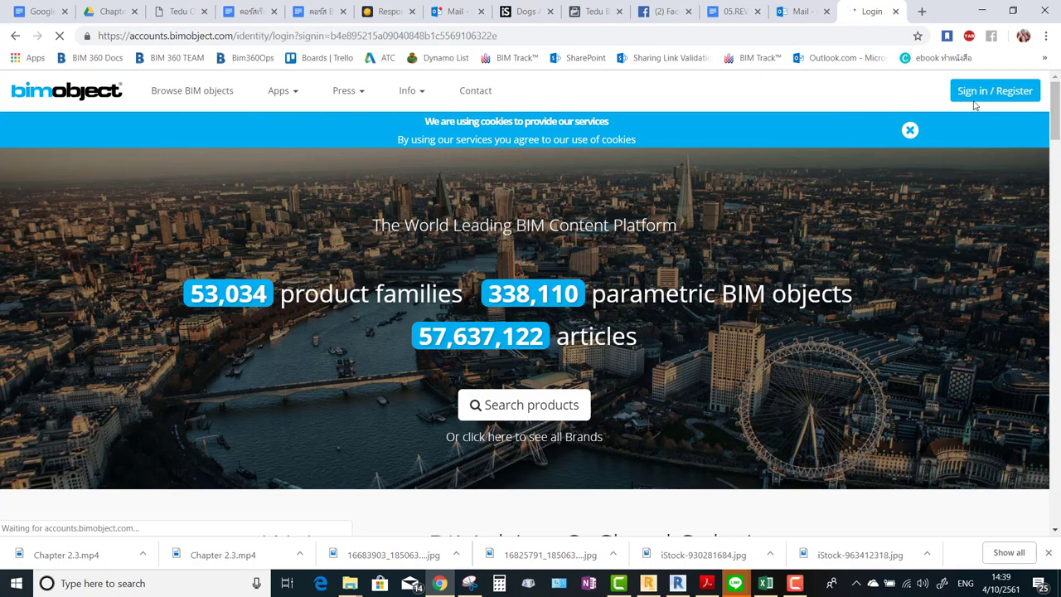
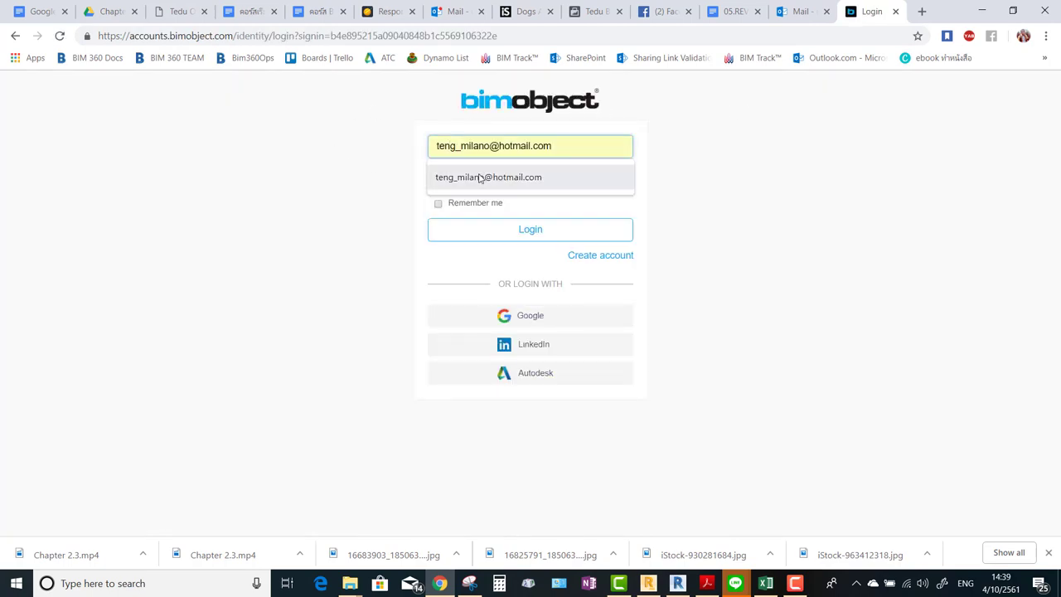
Start the BIMobject login, then switch to signing in with an Autodesk account.
{"action": "left_click", "coordinate": [472, 176]}
{"action": "left_click", "coordinate": [480, 176]}
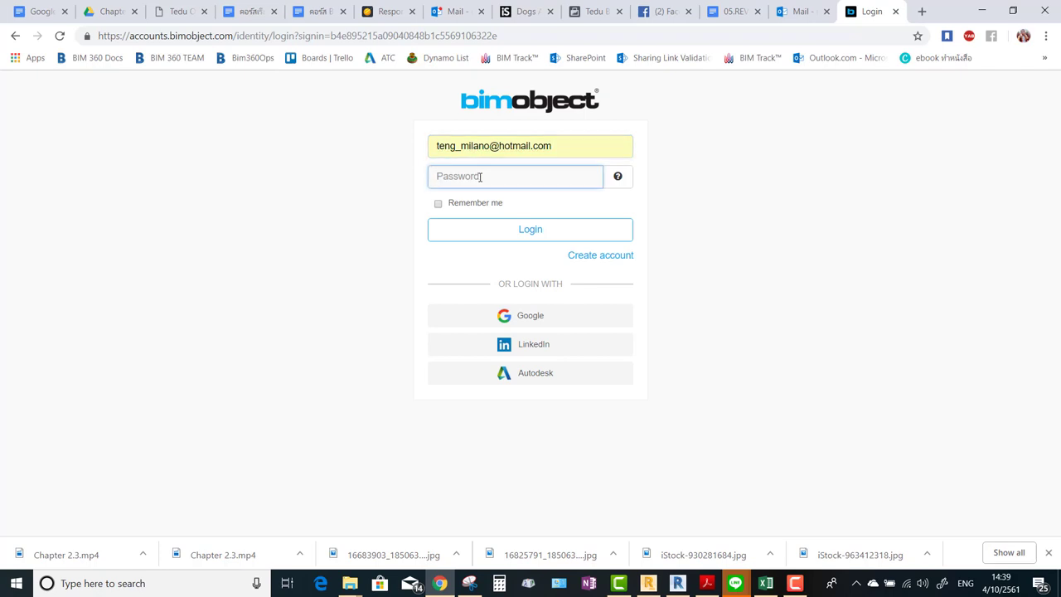
{"action": "left_click", "coordinate": [540, 373]}
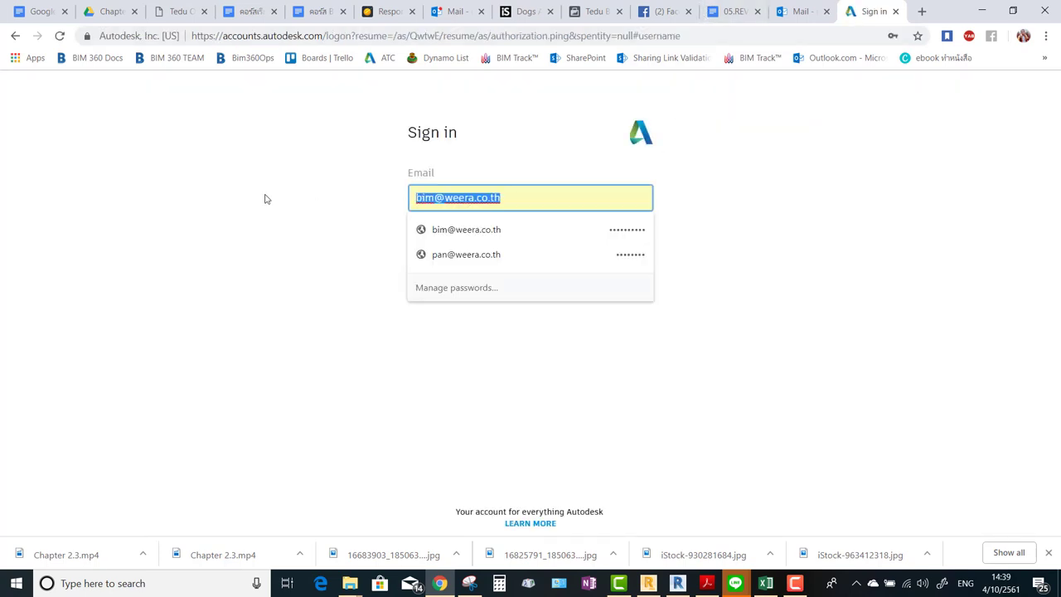
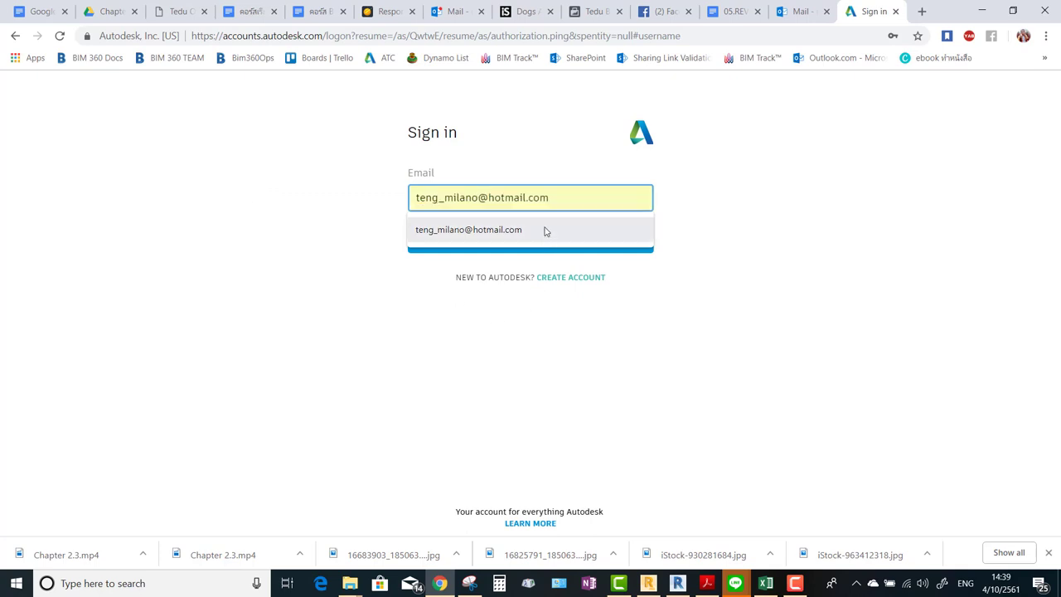
Enter the Autodesk account e-mail and password, sign in, and allow BIMobject access.
{"action": "left_click", "coordinate": [545, 230]}
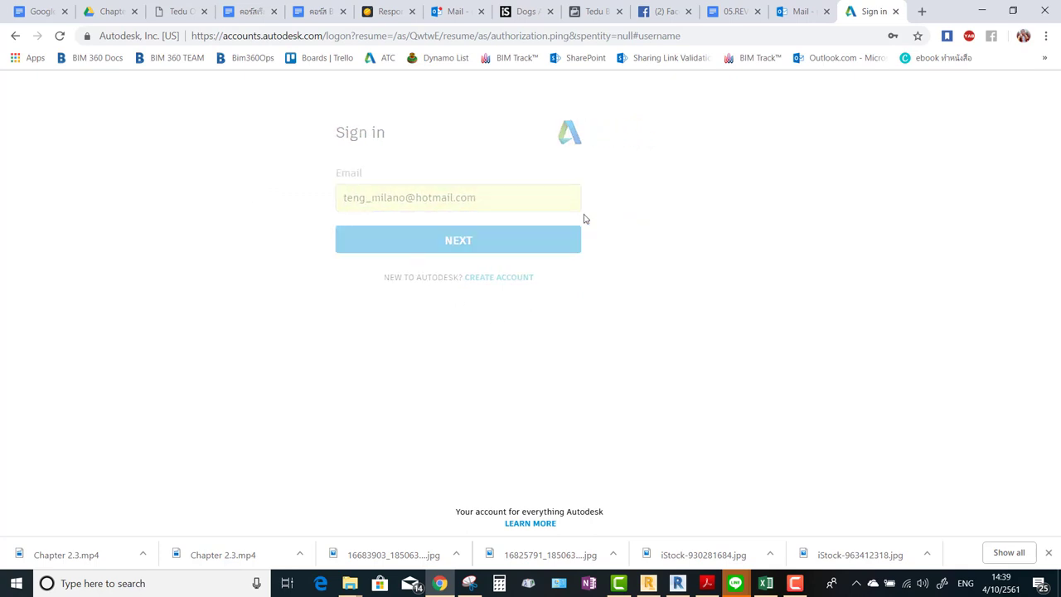
{"action": "left_click", "coordinate": [516, 289]}
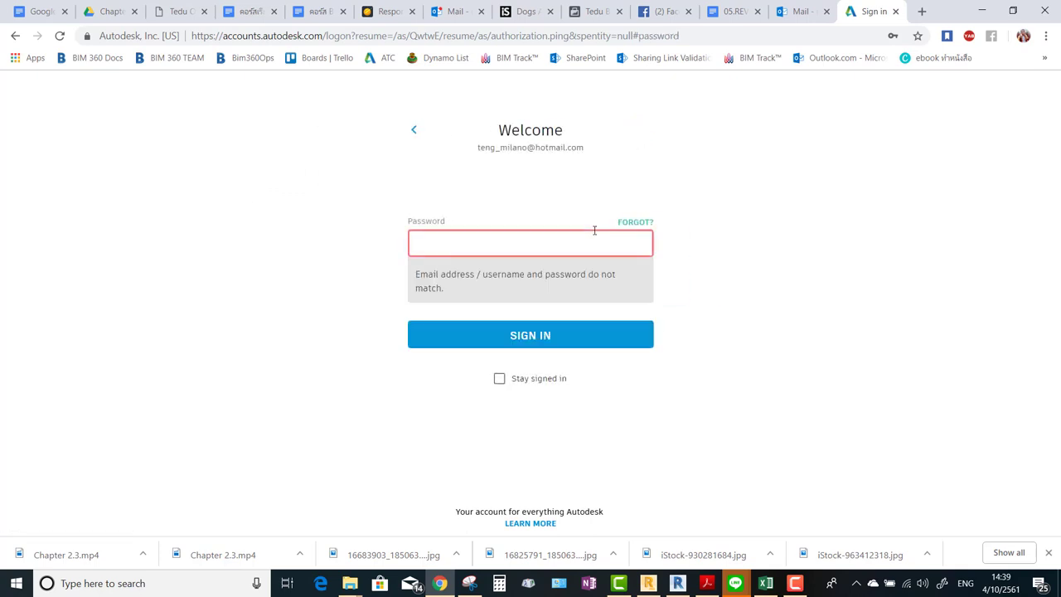
{"action": "left_click", "coordinate": [523, 237]}
{"action": "type", "text": "*"}
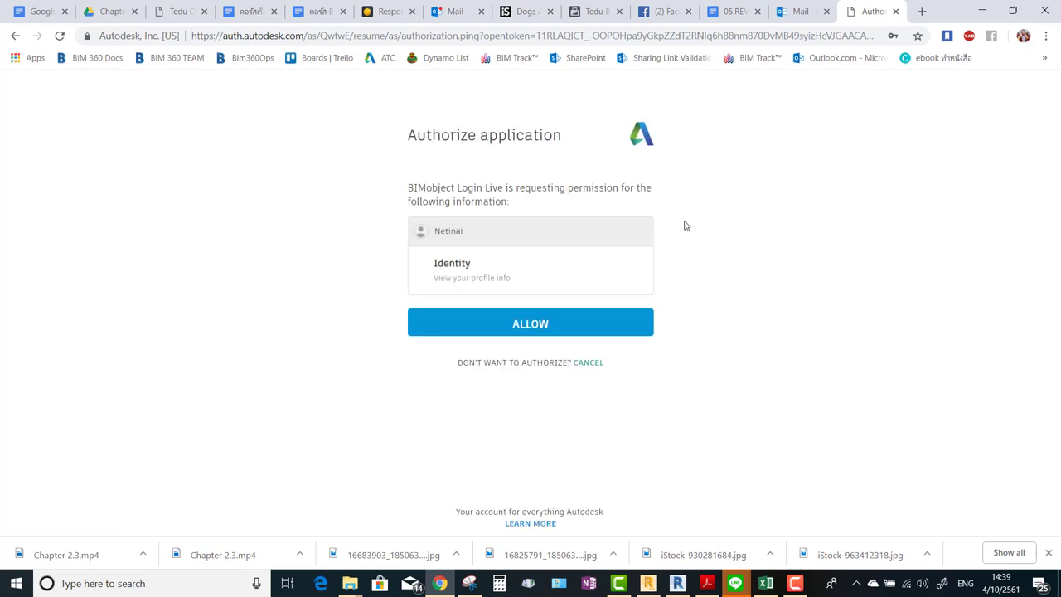
{"action": "left_click", "coordinate": [556, 329]}
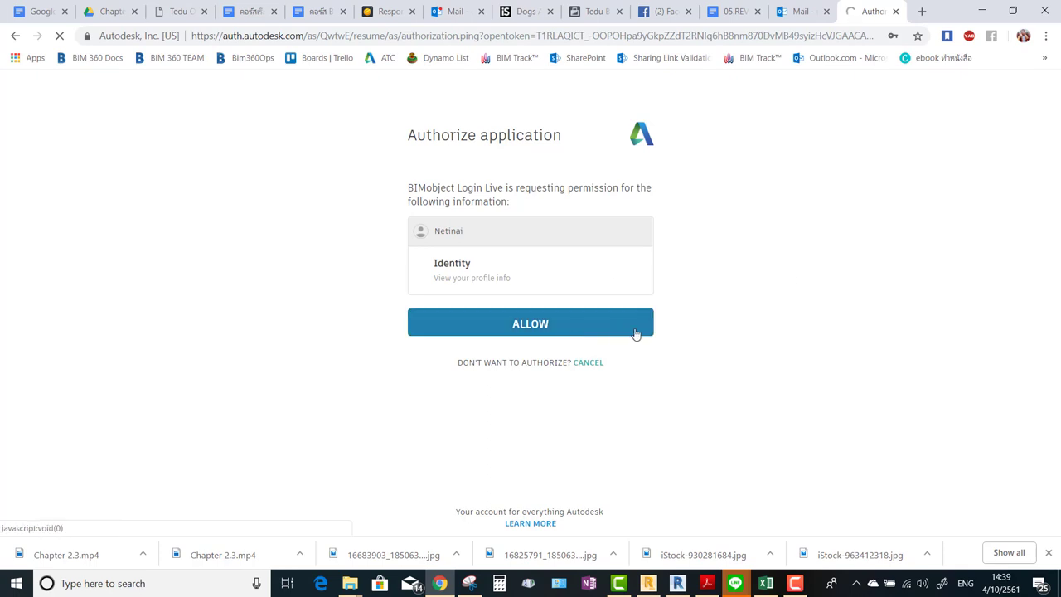
{"action": "left_click", "coordinate": [606, 331]}
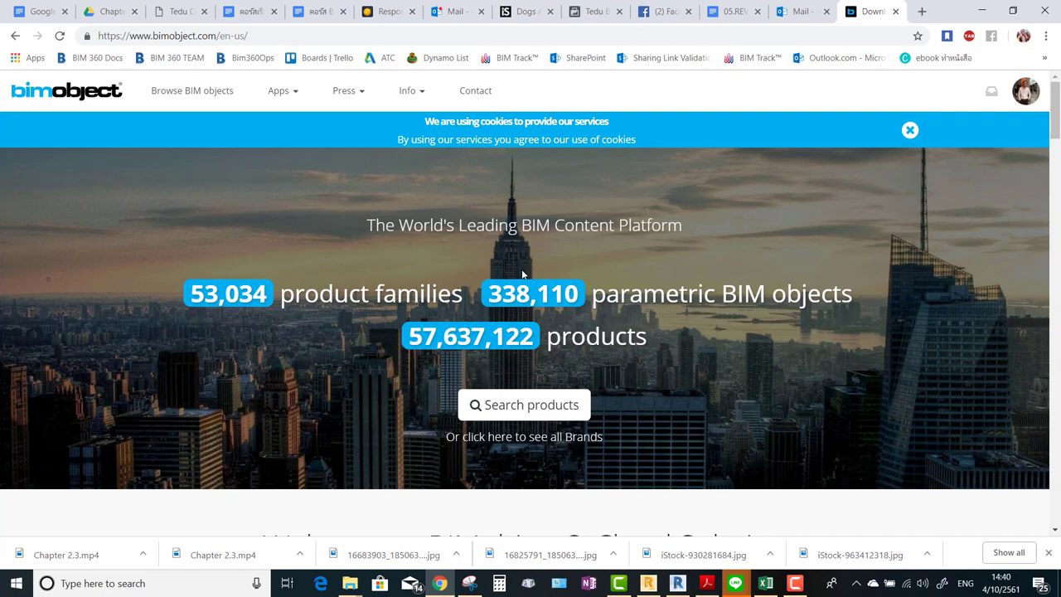
Open the BIM objects catalogue and filter it to Doors, then to Electronics.
{"action": "scroll", "coordinate": [523, 273], "scroll_direction": "down", "scroll_amount": 2}
{"action": "scroll", "coordinate": [506, 270], "scroll_direction": "up", "scroll_amount": 1}
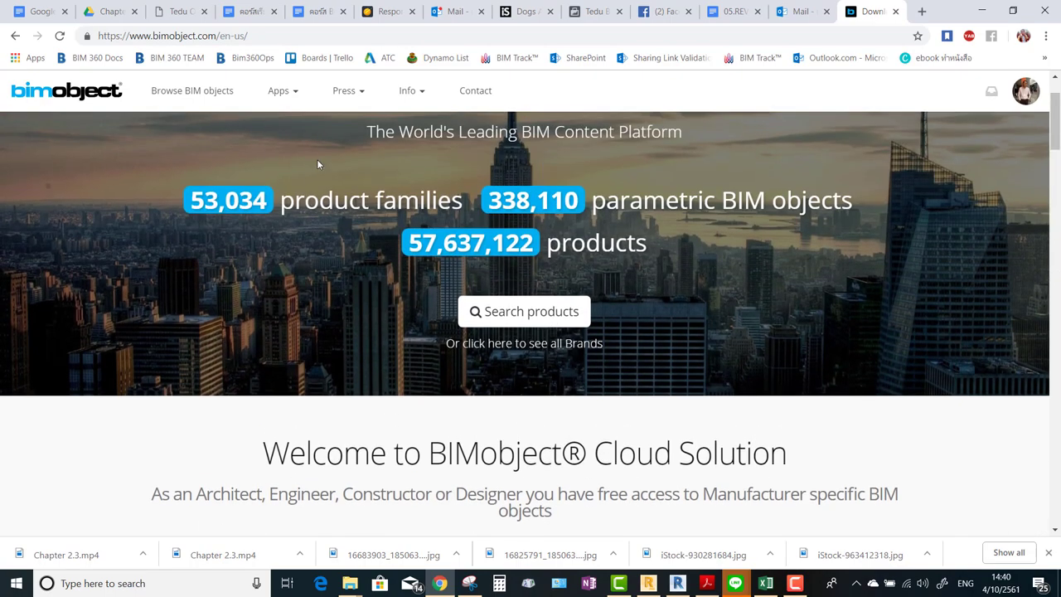
{"action": "left_click", "coordinate": [204, 95]}
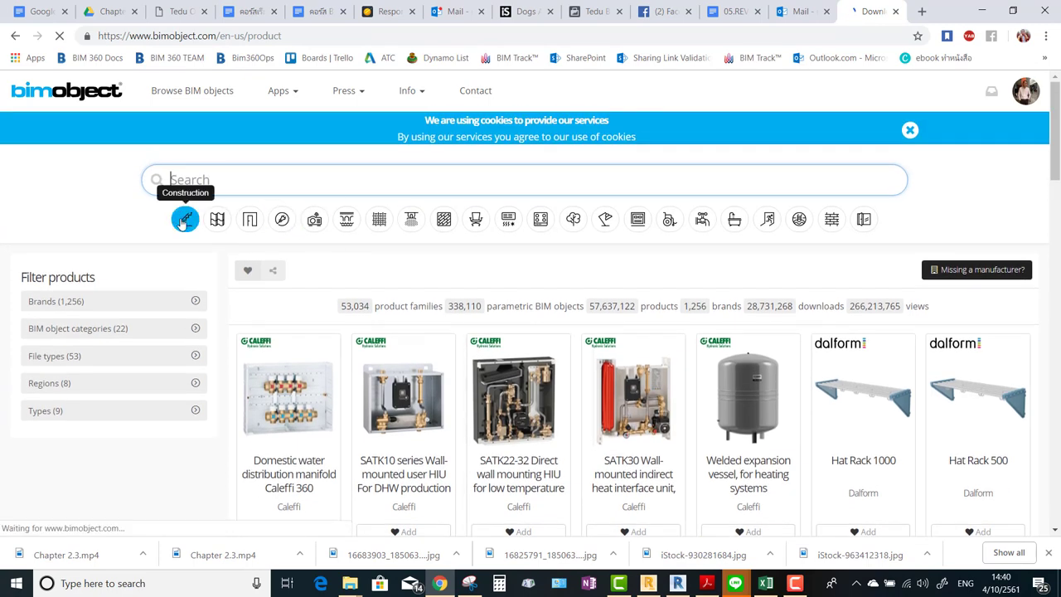
{"action": "left_click", "coordinate": [249, 219]}
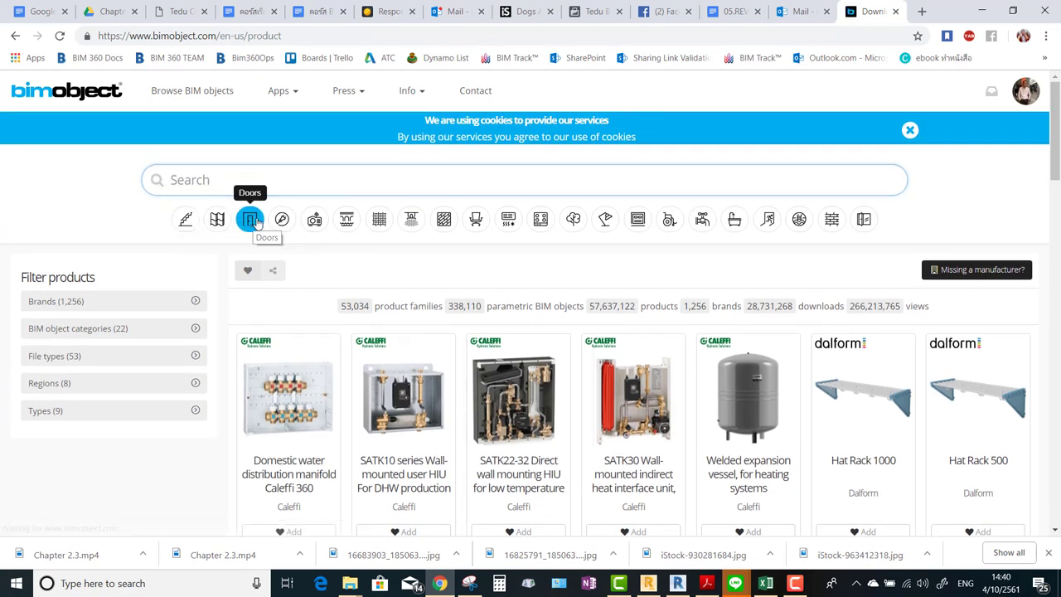
{"action": "left_click", "coordinate": [315, 220]}
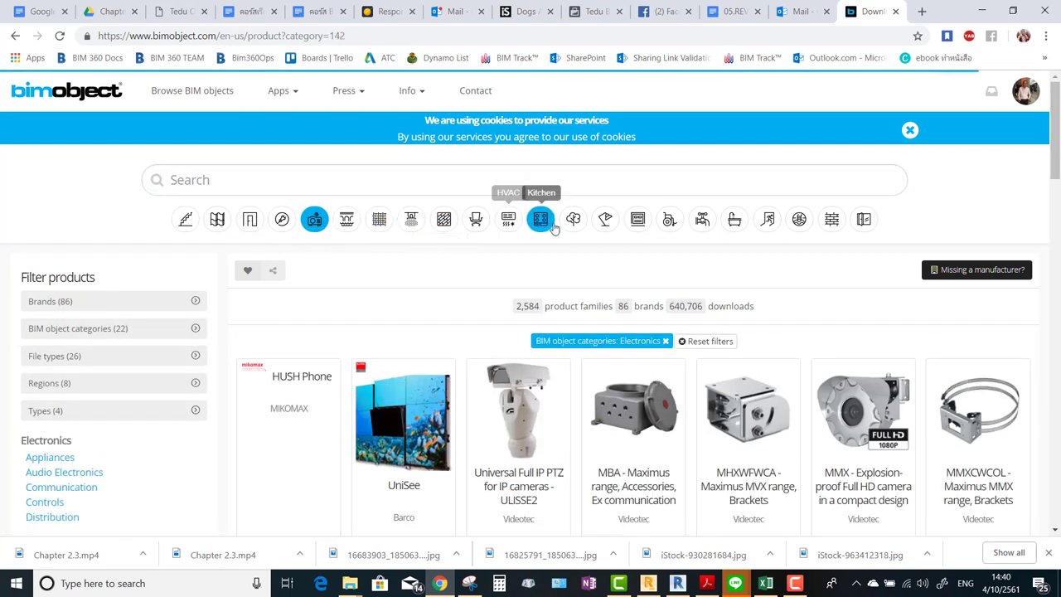
Search for 'cotto', then reset to the Electronics category when nothing is found.
{"action": "left_click", "coordinate": [224, 180]}
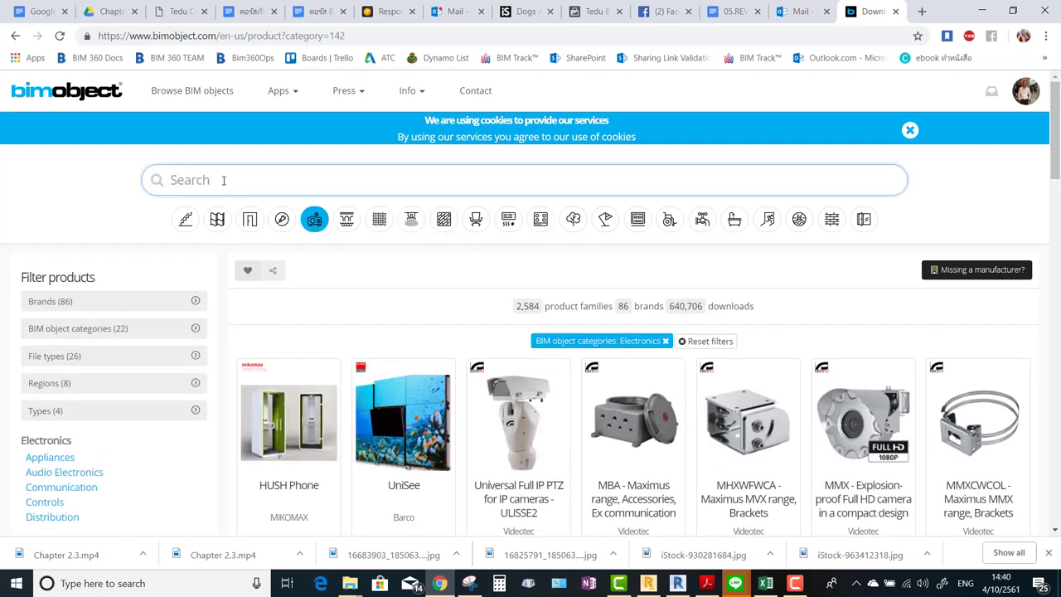
{"action": "type", "text": "cotto"}
{"action": "key", "text": "Return"}
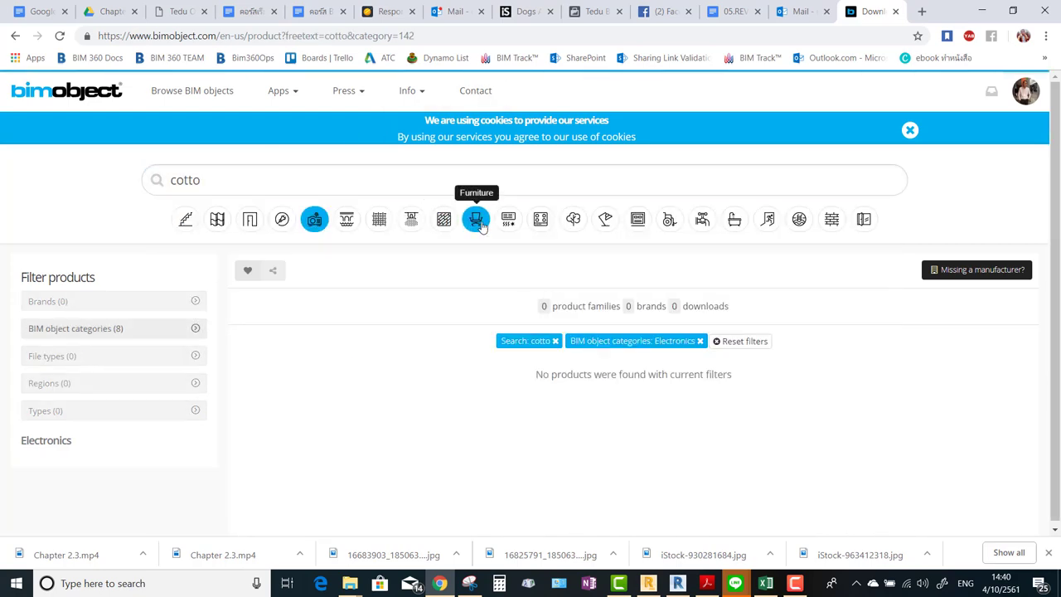
{"action": "left_click", "coordinate": [315, 219]}
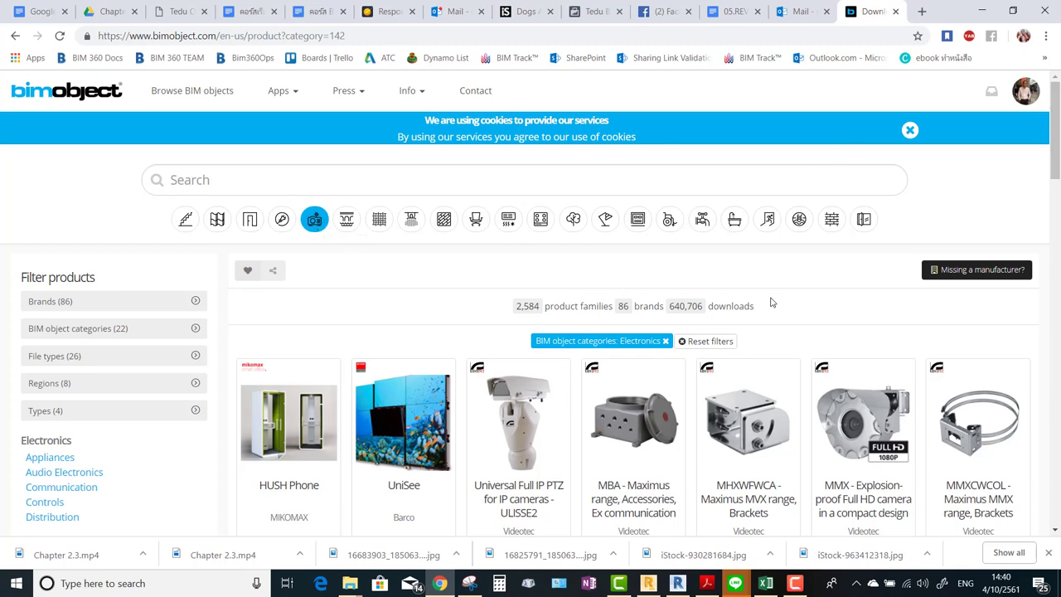
{"action": "scroll", "coordinate": [749, 302], "scroll_direction": "down", "scroll_amount": 1}
{"action": "scroll", "coordinate": [78, 332], "scroll_direction": "down", "scroll_amount": 1}
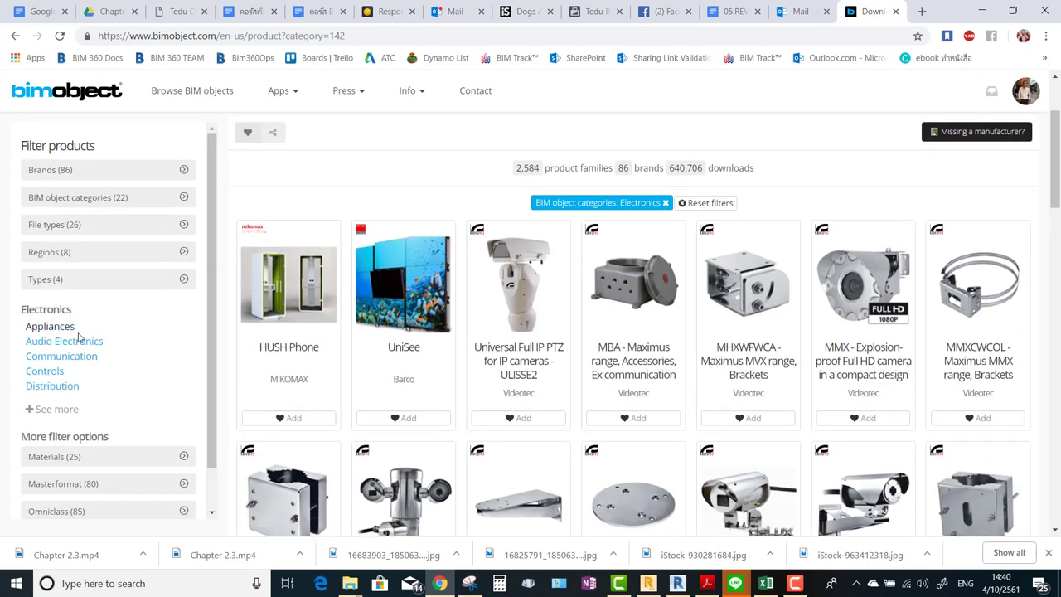
{"action": "scroll", "coordinate": [130, 340], "scroll_direction": "up", "scroll_amount": 2}
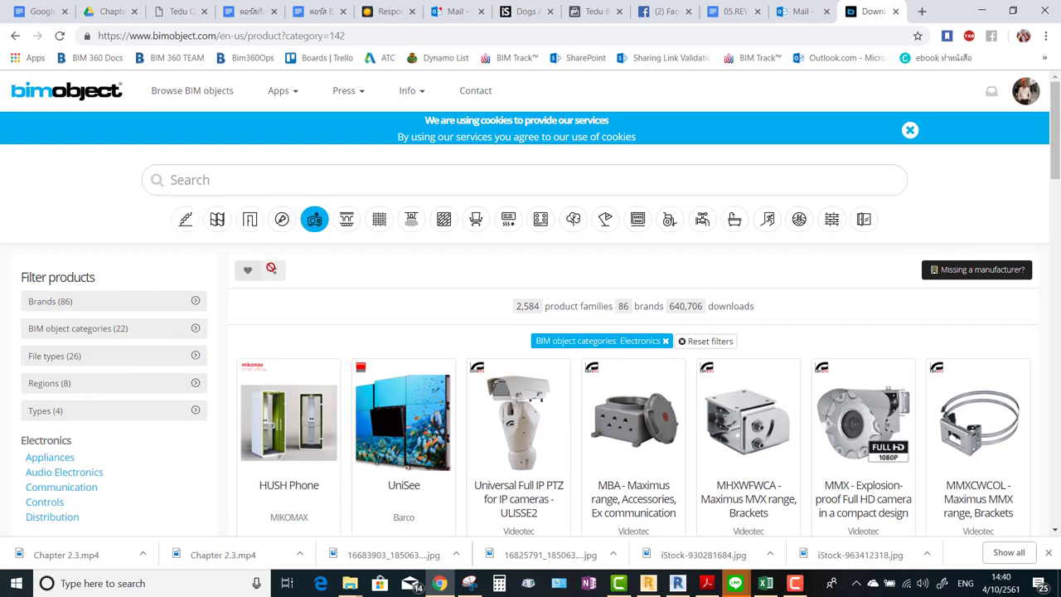
{"action": "left_click", "coordinate": [314, 222]}
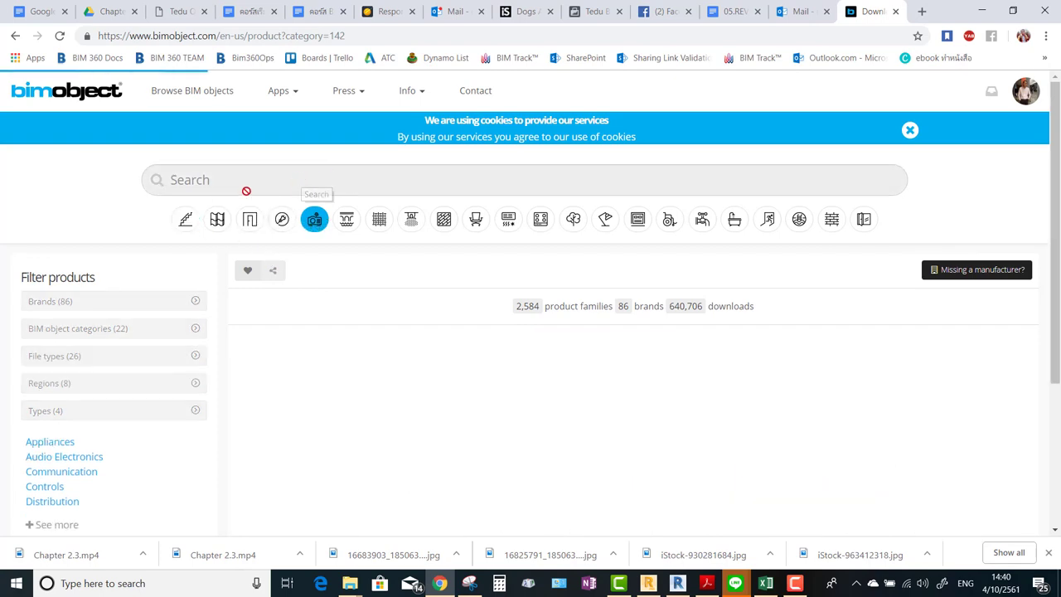
{"action": "left_click", "coordinate": [268, 177]}
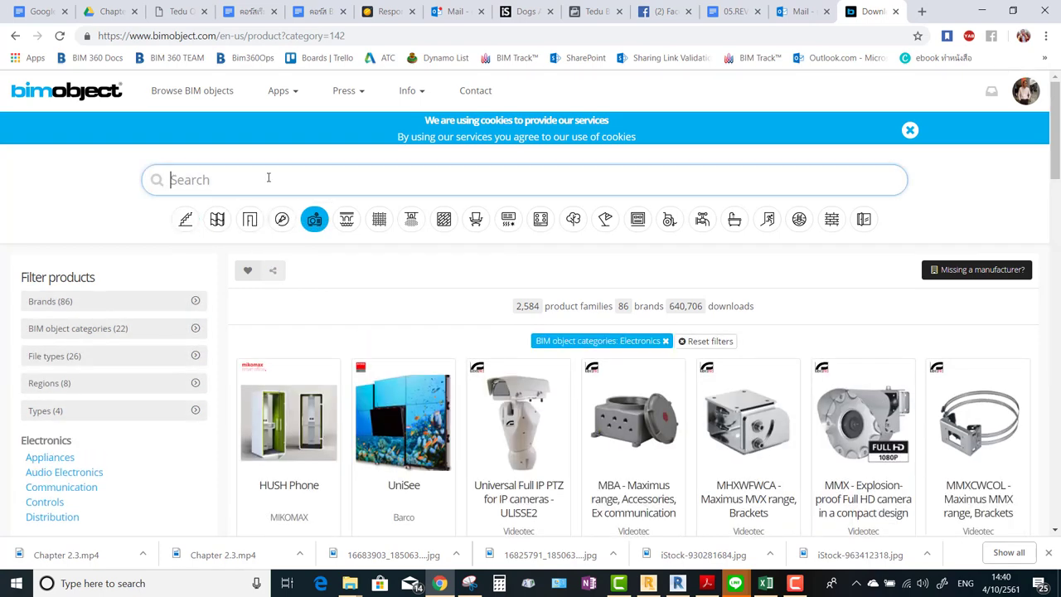
Search the catalogue for 'american standar' and scan the unrelated electronics results.
{"action": "type", "text": "american standard"}
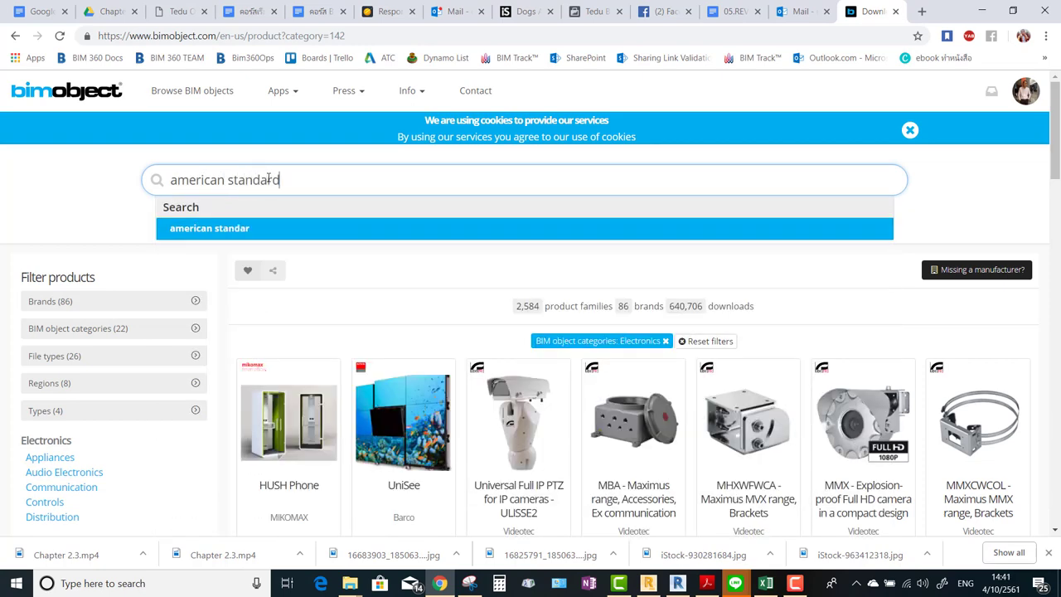
{"action": "key", "text": "Return"}
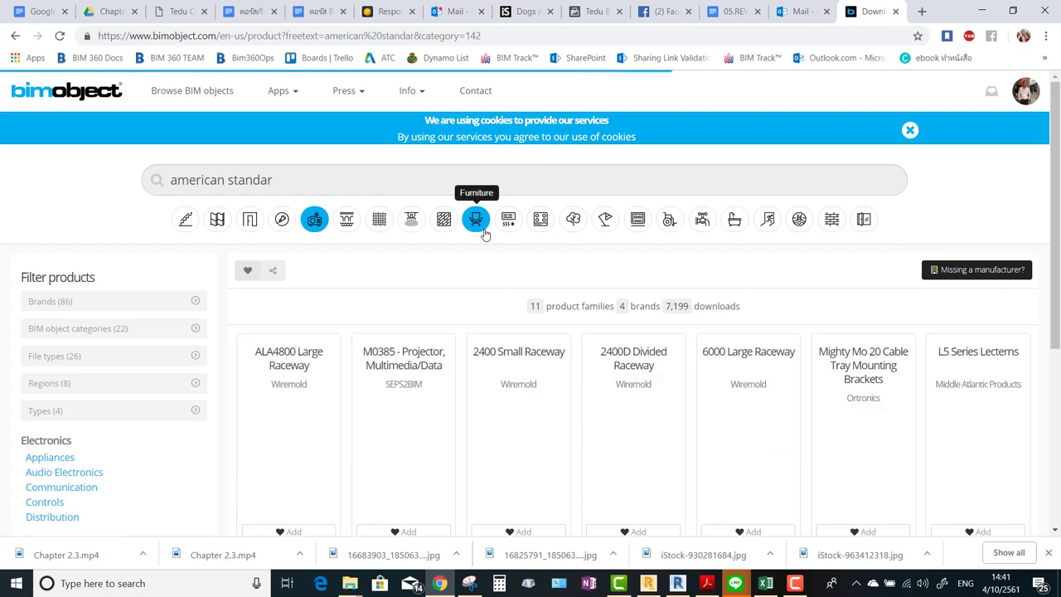
{"action": "scroll", "coordinate": [630, 286], "scroll_direction": "down", "scroll_amount": 1}
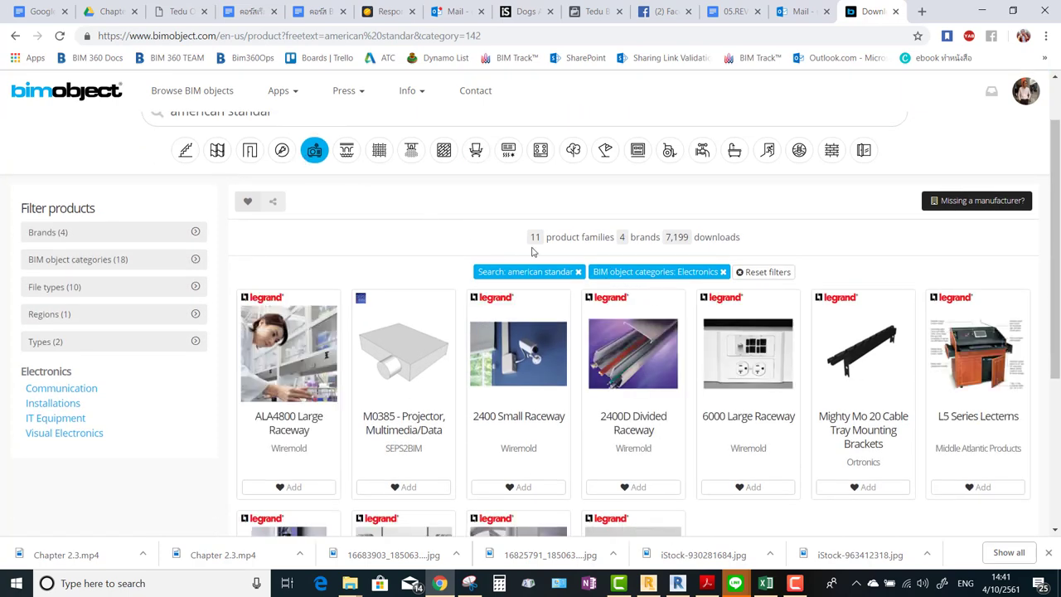
{"action": "scroll", "coordinate": [306, 160], "scroll_direction": "down", "scroll_amount": 3}
{"action": "scroll", "coordinate": [267, 194], "scroll_direction": "up", "scroll_amount": 4}
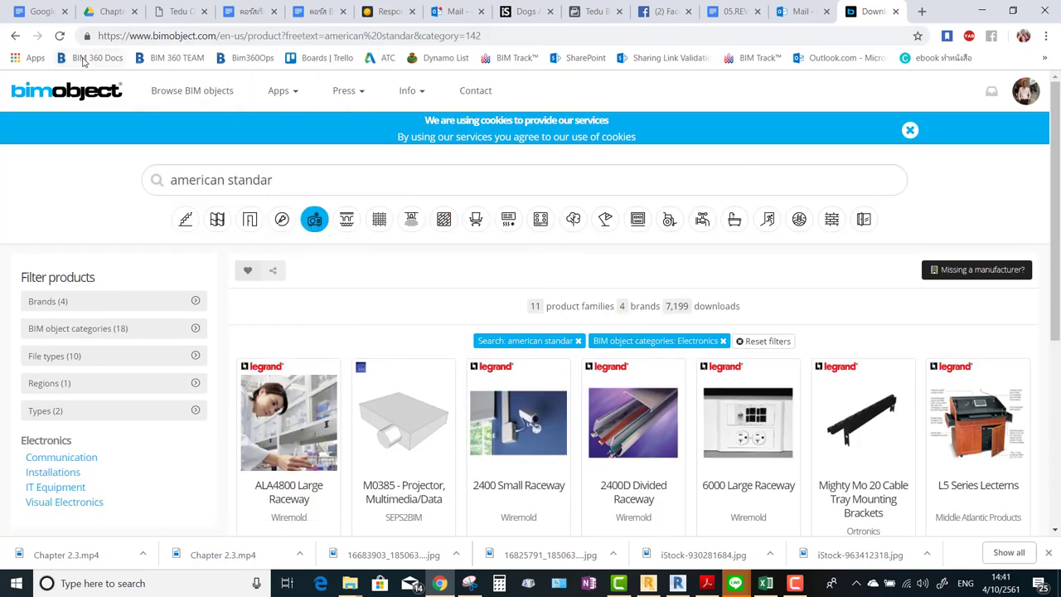
Step back through browser history to the BIMobject homepage.
{"action": "left_click", "coordinate": [15, 37]}
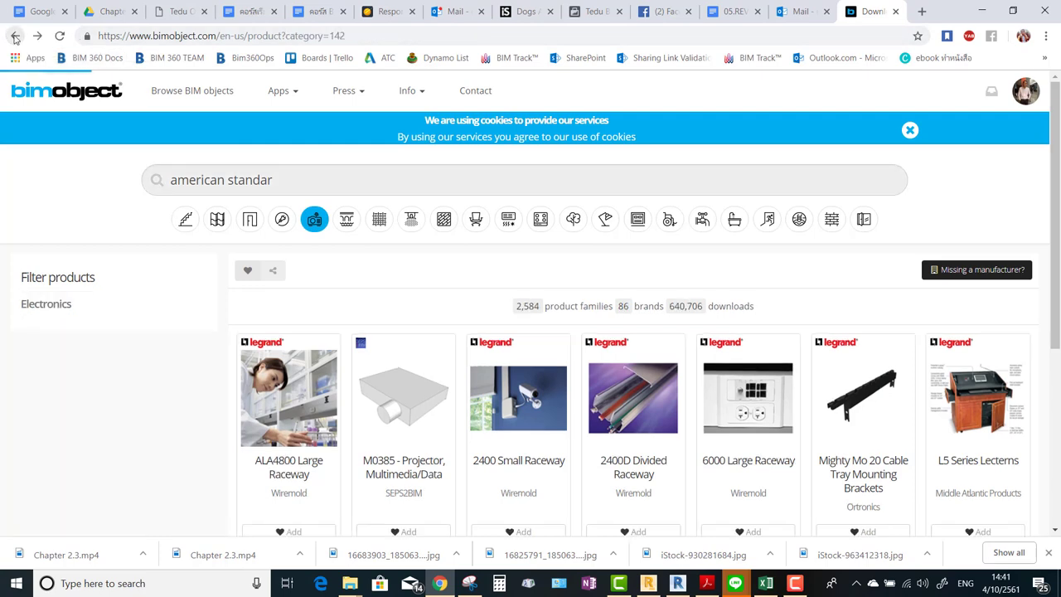
{"action": "left_click", "coordinate": [15, 37]}
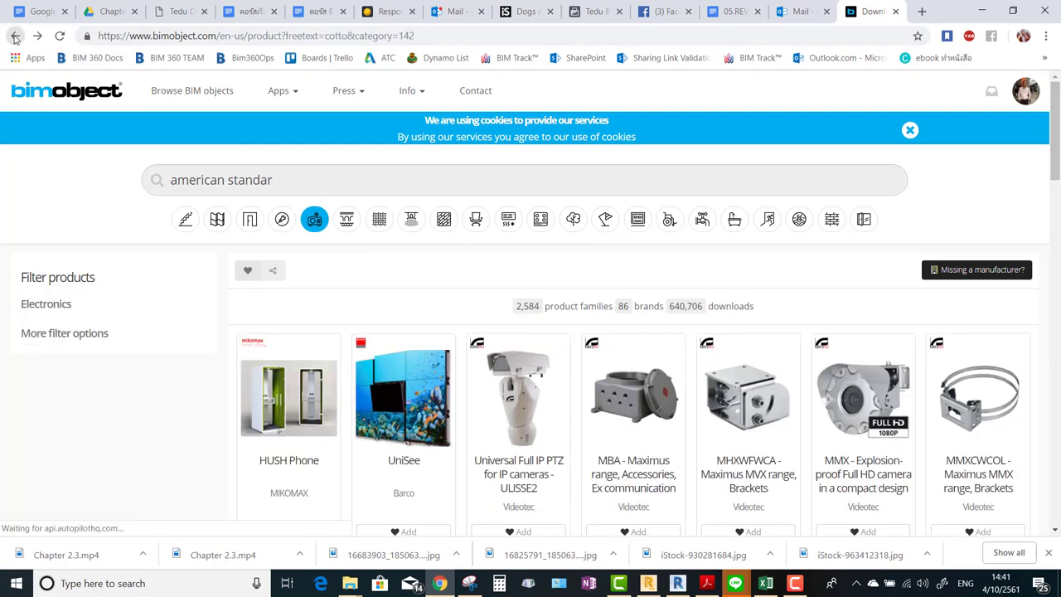
{"action": "left_click", "coordinate": [15, 37]}
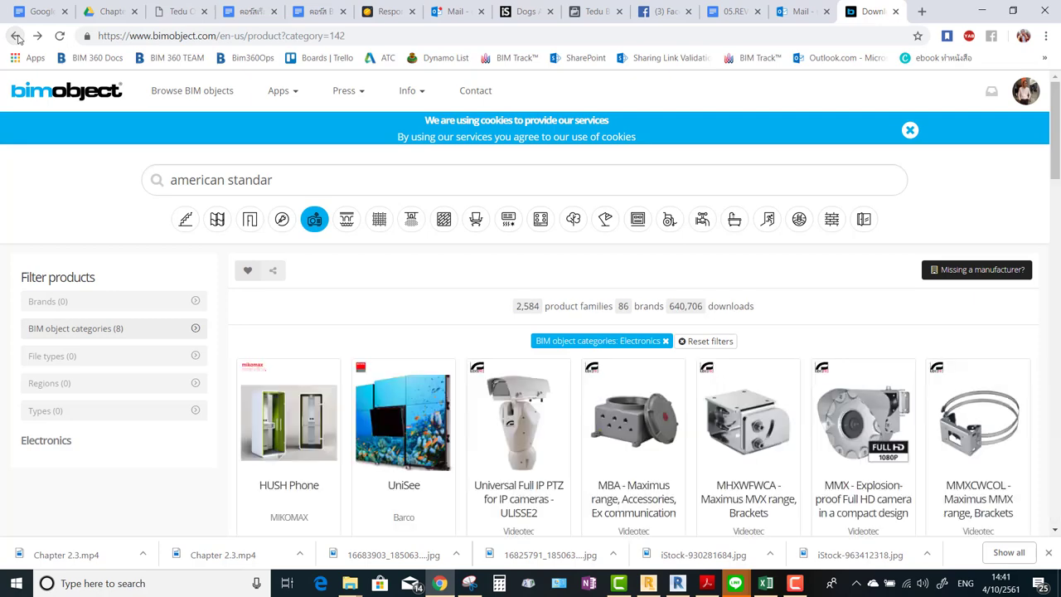
{"action": "left_click", "coordinate": [16, 38]}
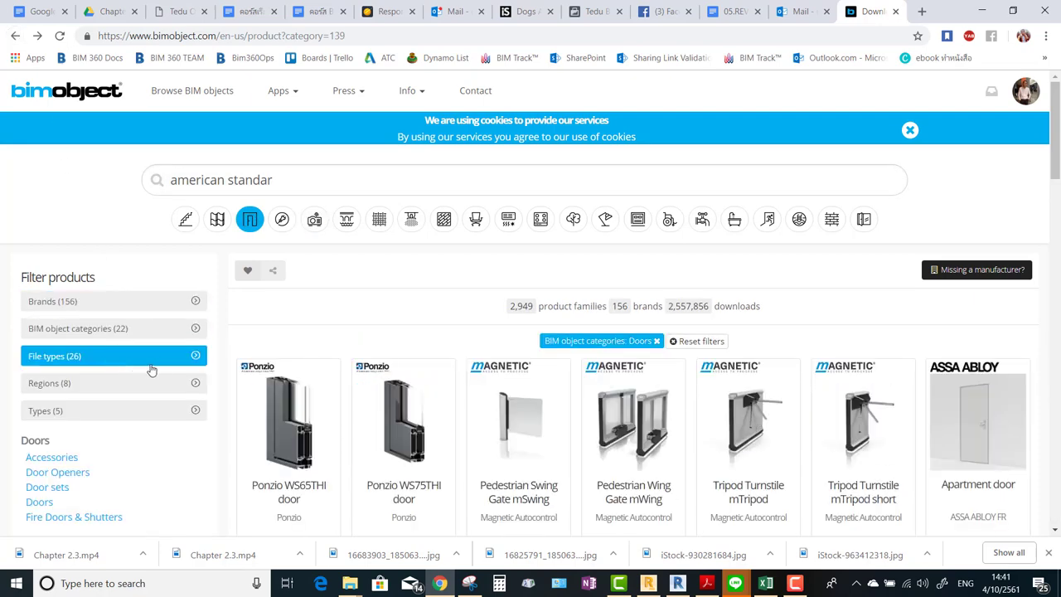
{"action": "left_click", "coordinate": [17, 37]}
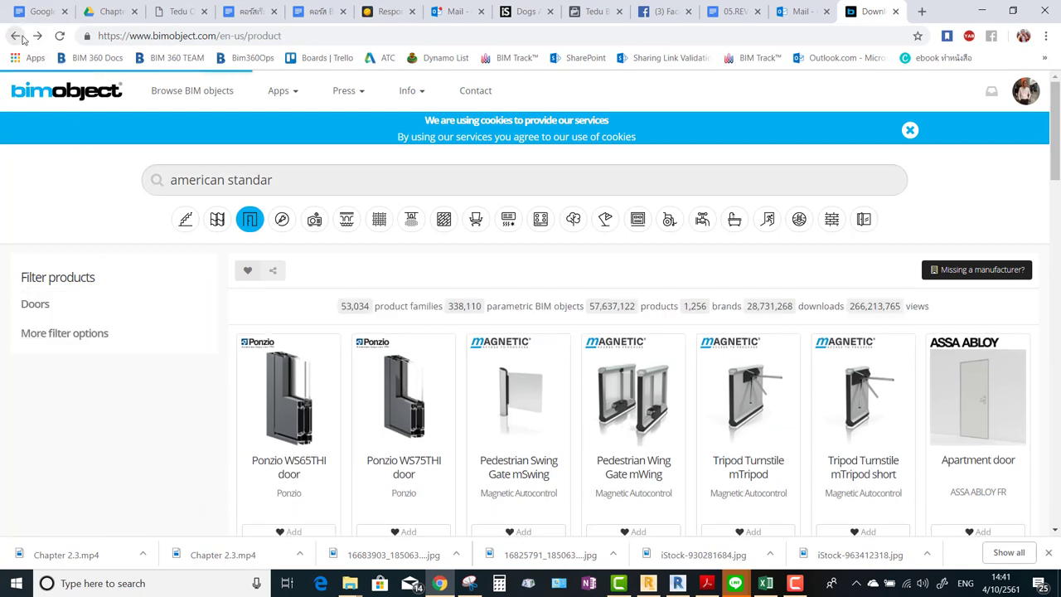
{"action": "left_click", "coordinate": [15, 36]}
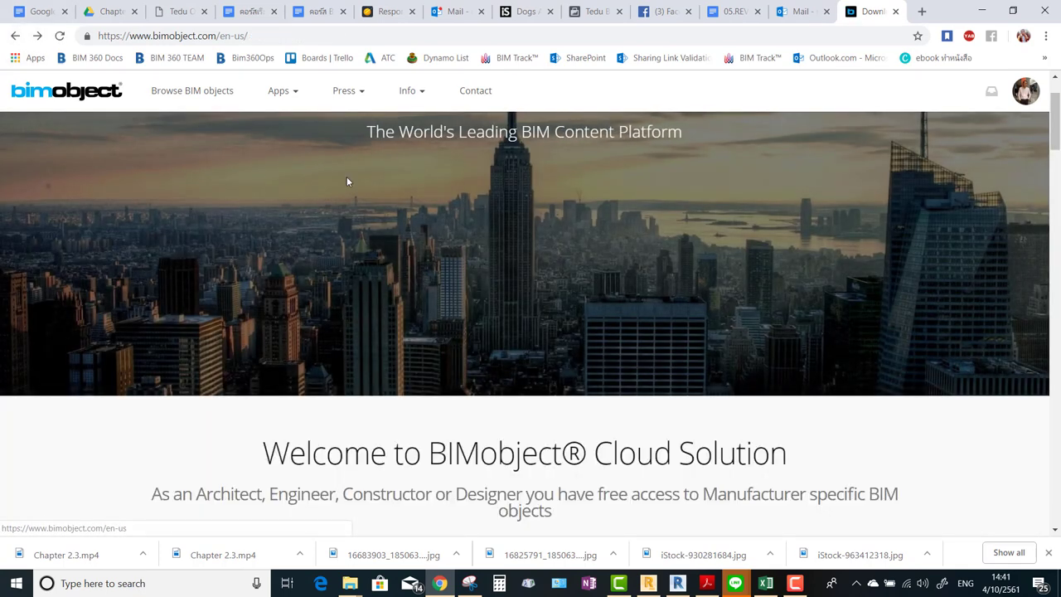
Search the full catalogue for 'cotto' and find the COTTO C1380 toilet, cross-checking the PDF fixture list.
{"action": "left_click", "coordinate": [197, 92]}
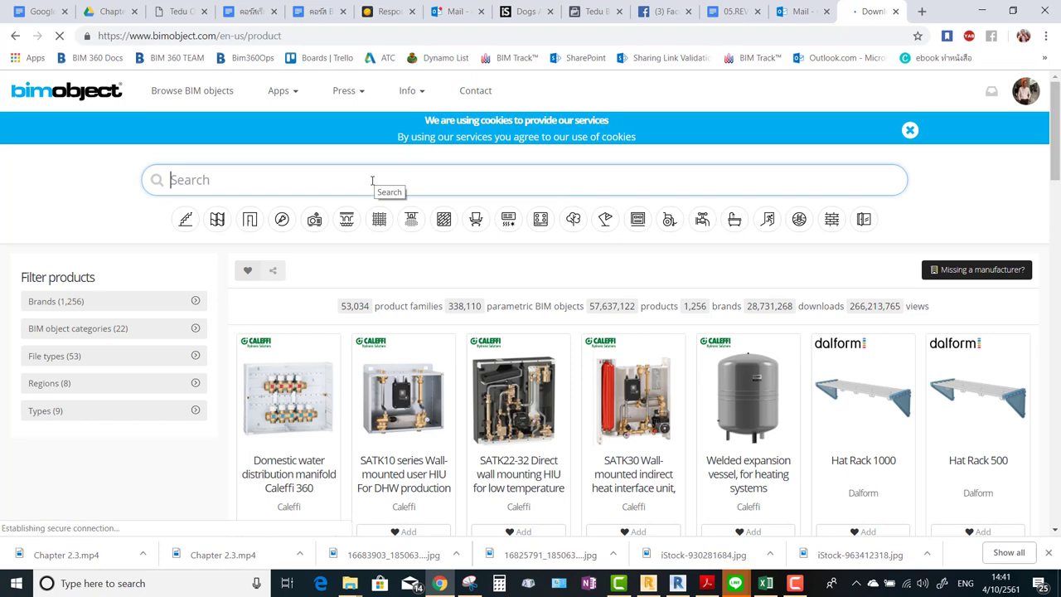
{"action": "type", "text": "cotto"}
{"action": "key", "text": "Return"}
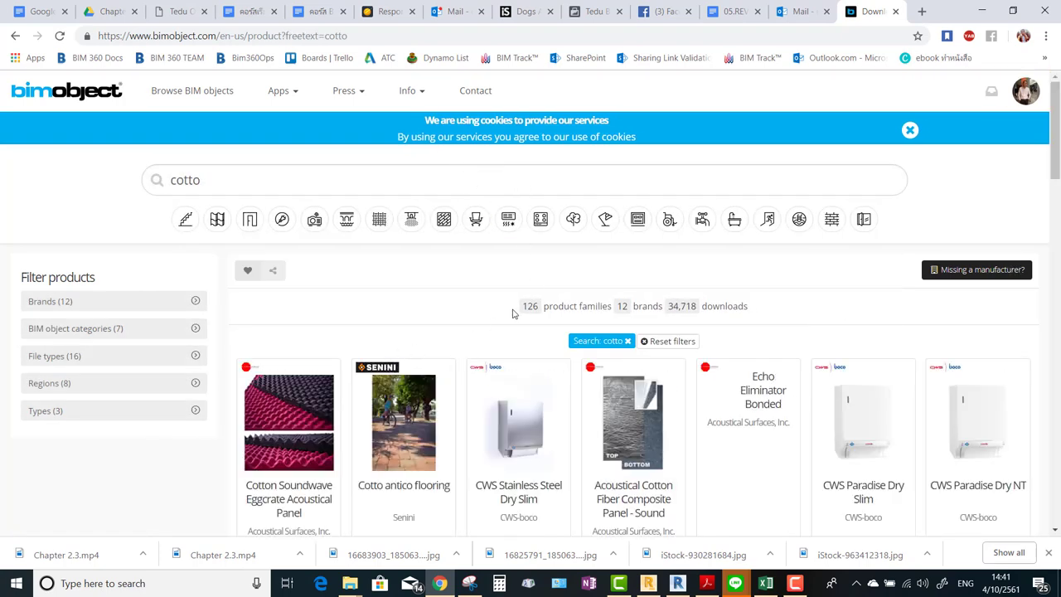
{"action": "scroll", "coordinate": [617, 342], "scroll_direction": "down", "scroll_amount": 3}
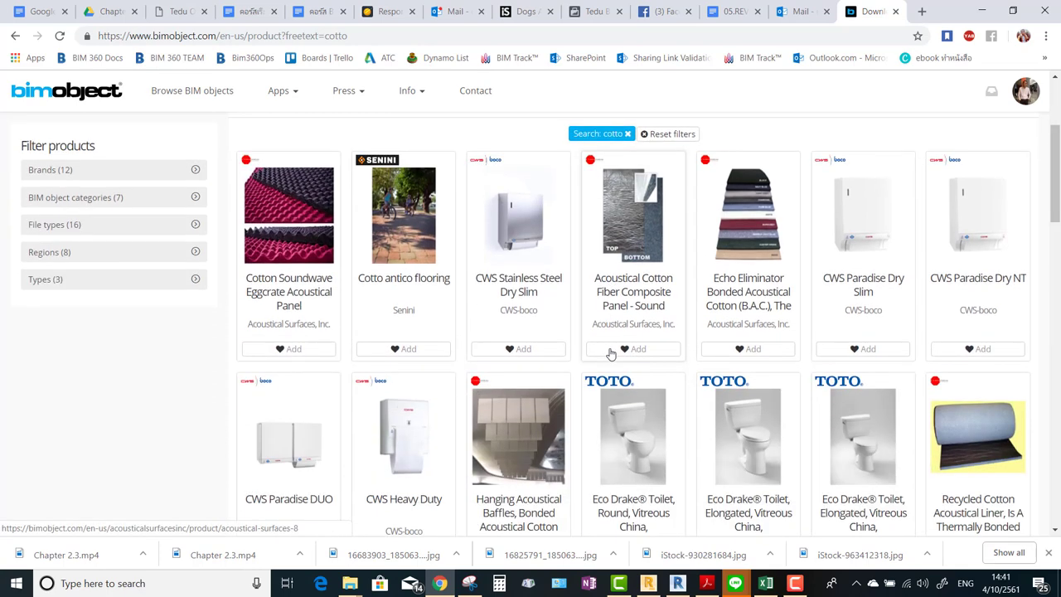
{"action": "scroll", "coordinate": [622, 352], "scroll_direction": "down", "scroll_amount": 2}
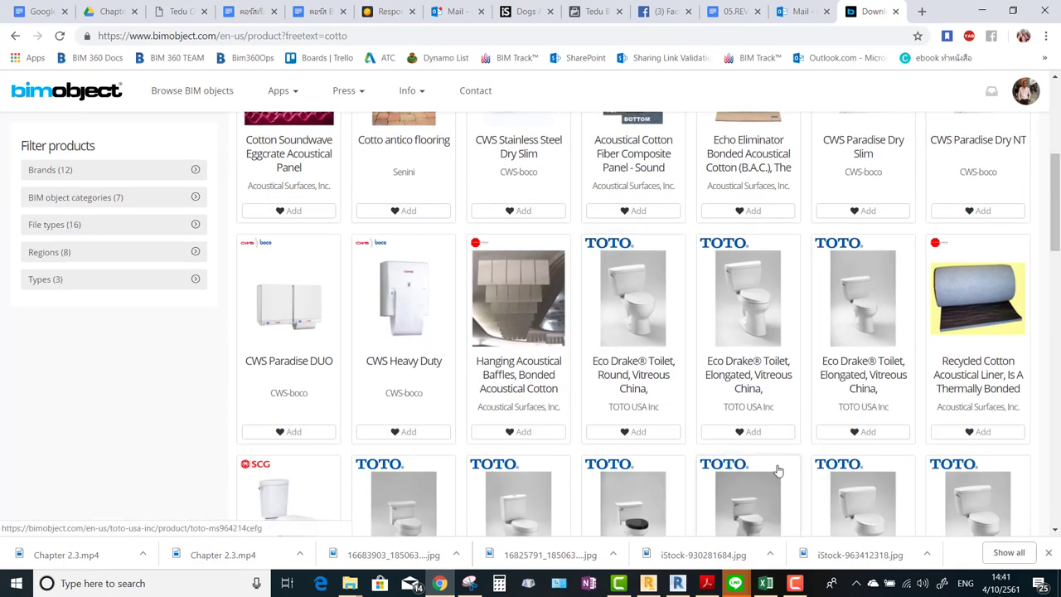
{"action": "scroll", "coordinate": [781, 464], "scroll_direction": "down", "scroll_amount": 2}
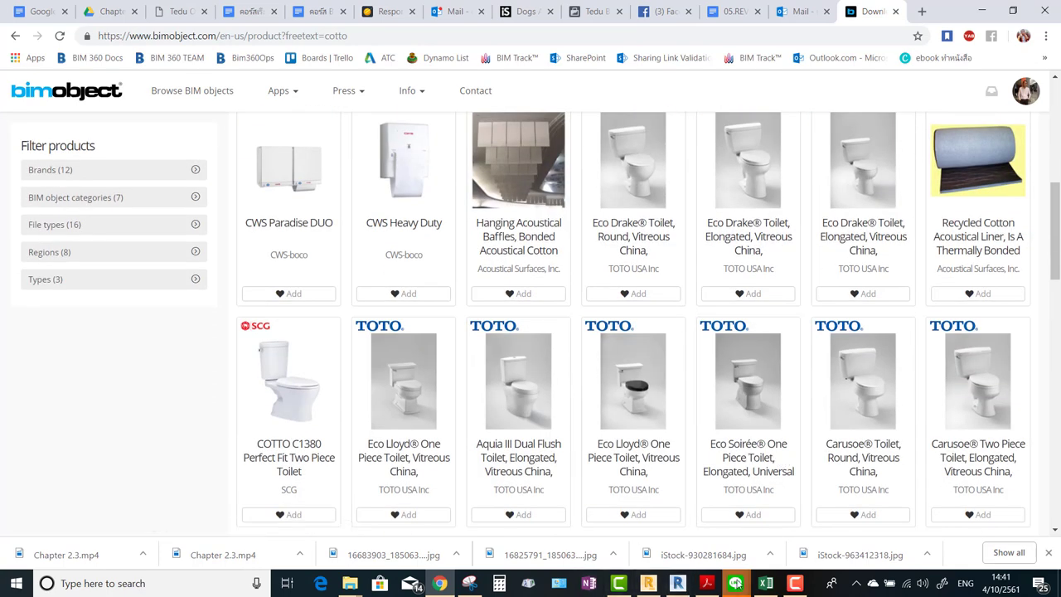
{"action": "left_click", "coordinate": [706, 585]}
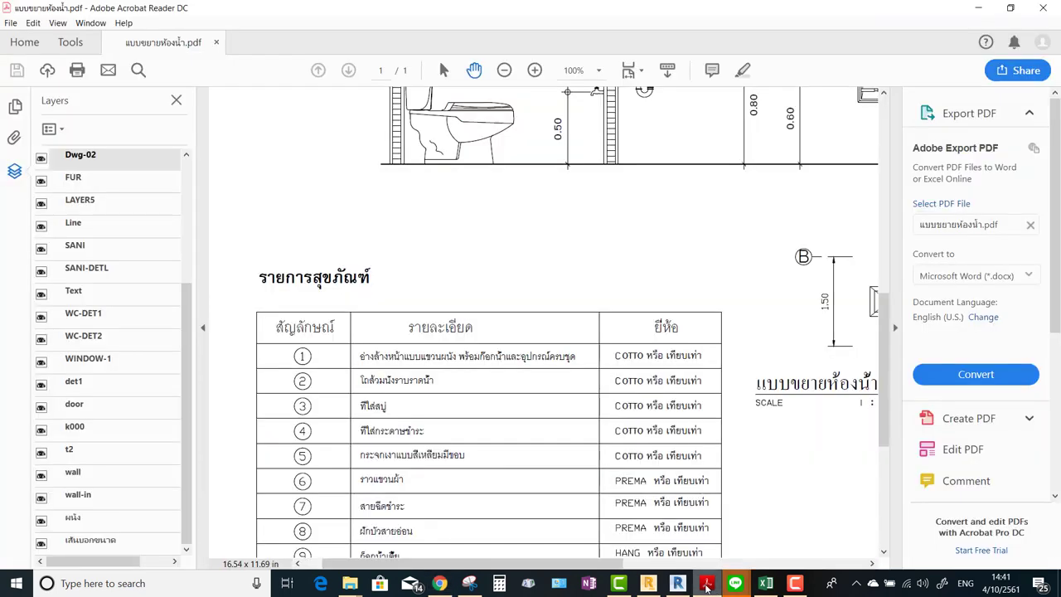
{"action": "left_click", "coordinate": [706, 585]}
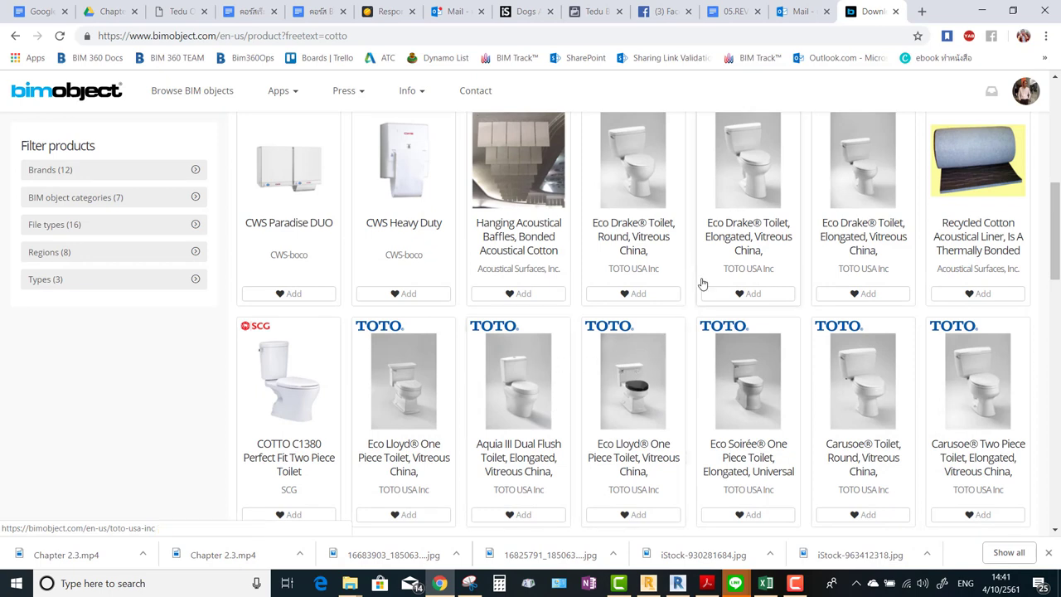
Open the COTTO C1380 Perfect Fit Two Piece Toilet product page and add it to favourites.
{"action": "left_click", "coordinate": [300, 415]}
{"action": "scroll", "coordinate": [314, 412], "scroll_direction": "down", "scroll_amount": 1}
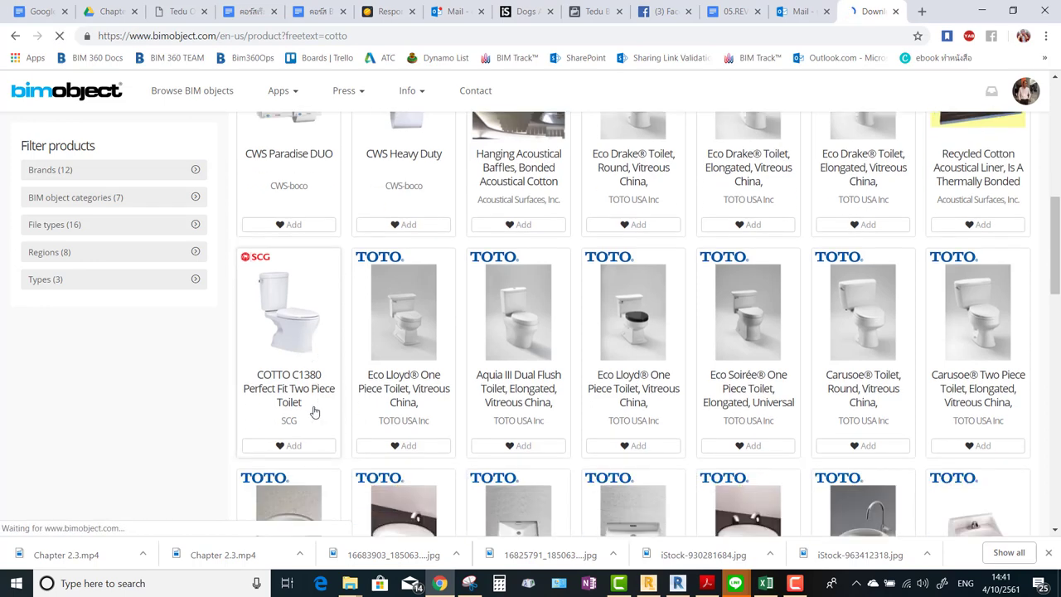
{"action": "left_click", "coordinate": [280, 309]}
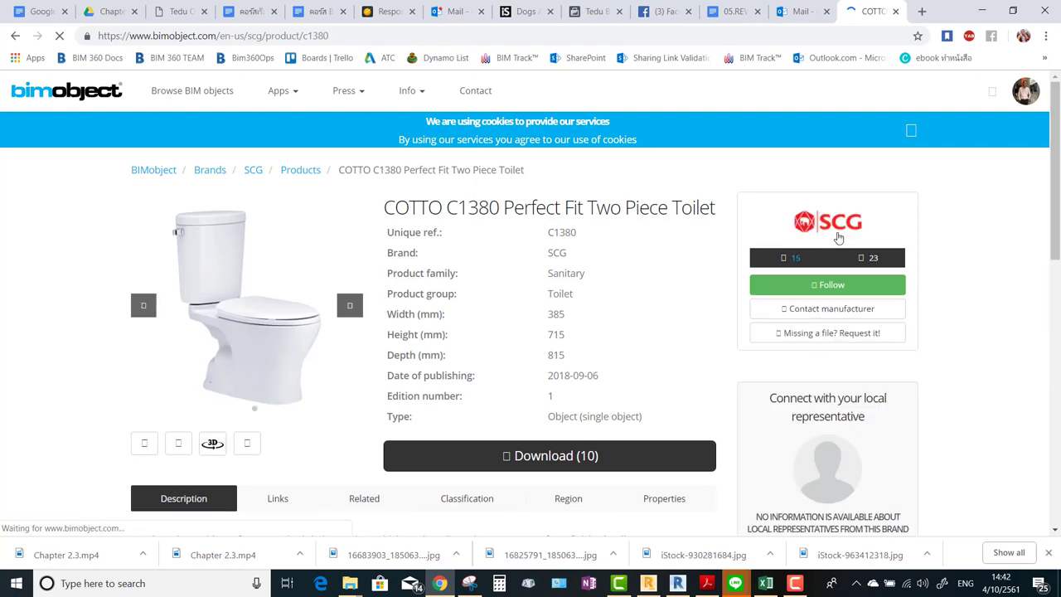
{"action": "scroll", "coordinate": [543, 230], "scroll_direction": "down", "scroll_amount": 1}
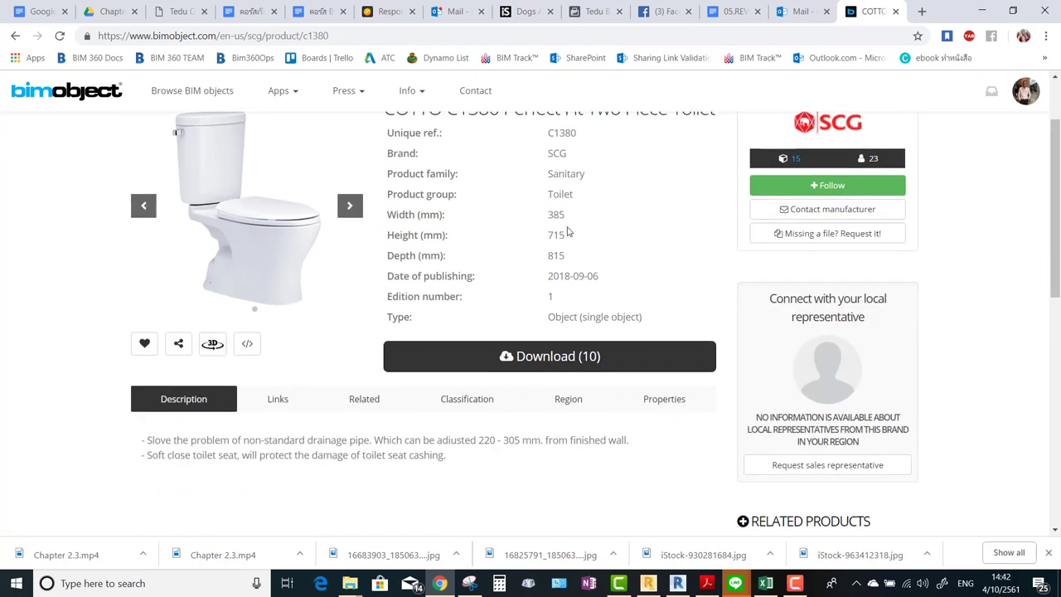
{"action": "scroll", "coordinate": [568, 232], "scroll_direction": "up", "scroll_amount": 1}
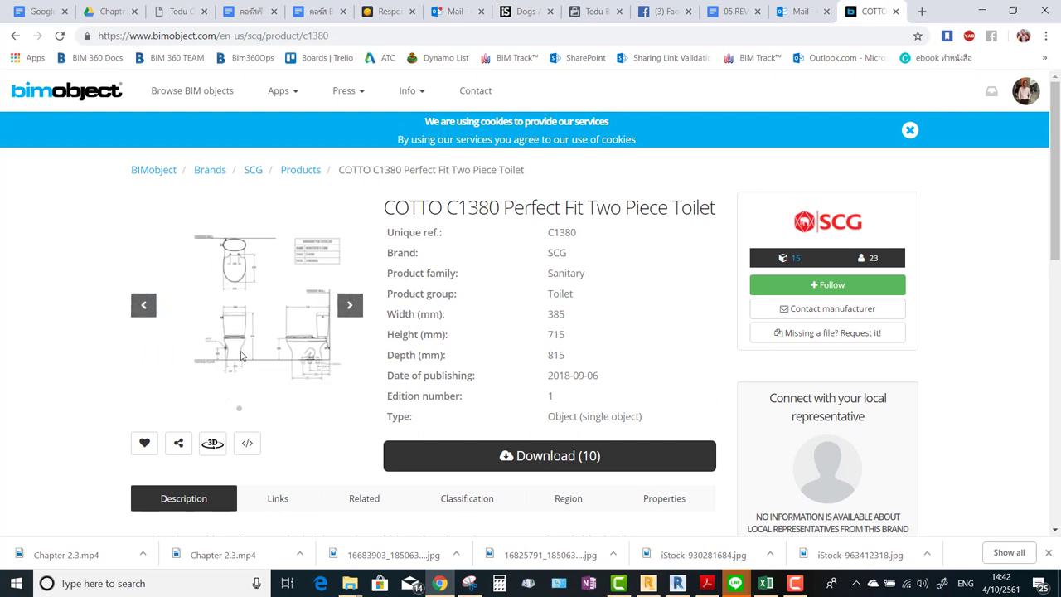
{"action": "left_click", "coordinate": [351, 305]}
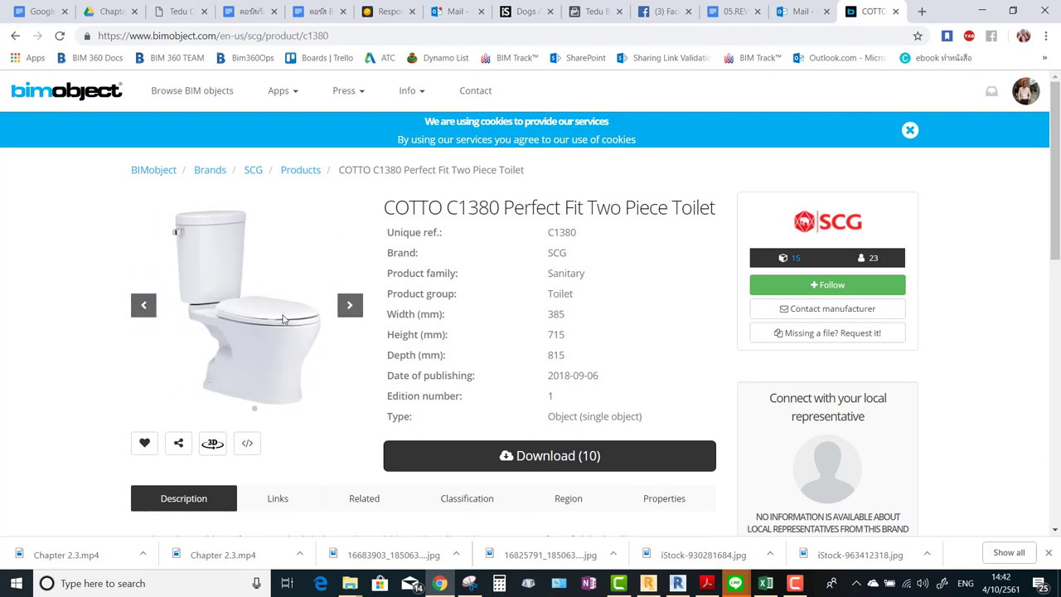
{"action": "left_click", "coordinate": [145, 443]}
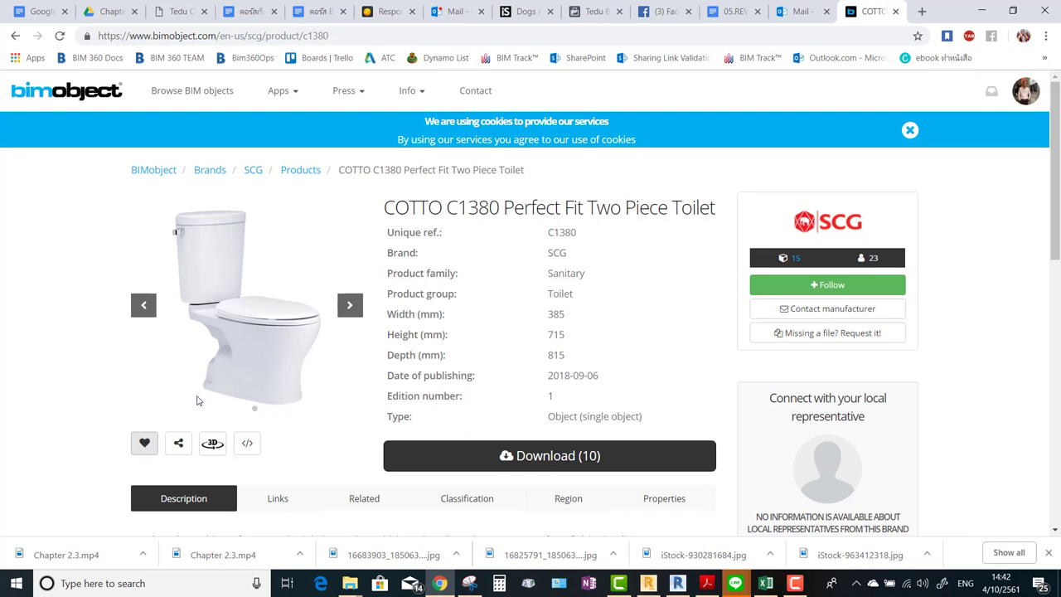
Review the product description and photo, then open the Download (10) options.
{"action": "scroll", "coordinate": [263, 368], "scroll_direction": "down", "scroll_amount": 3}
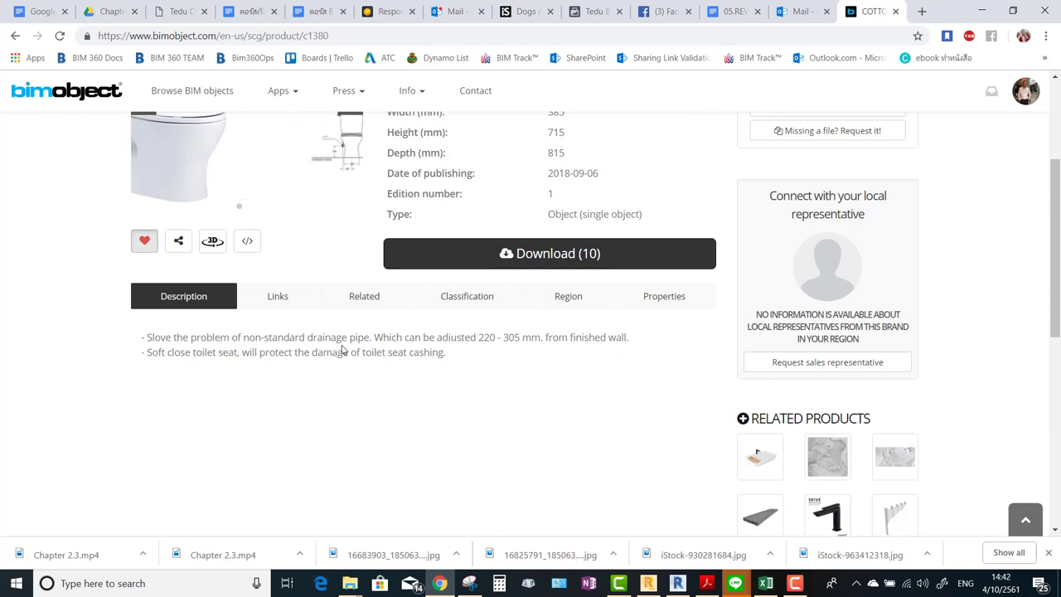
{"action": "scroll", "coordinate": [205, 440], "scroll_direction": "up", "scroll_amount": 2}
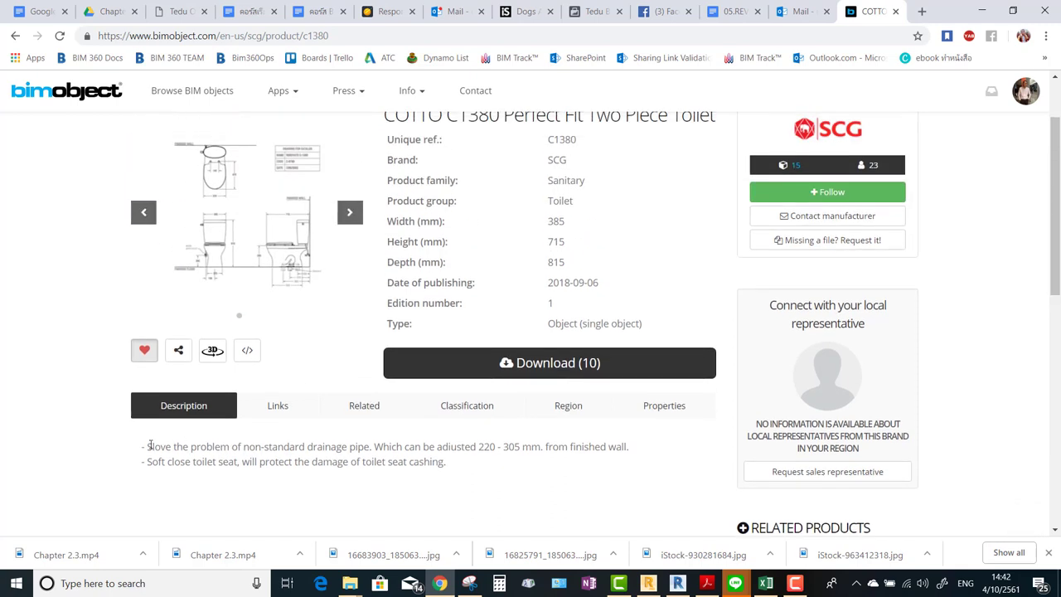
{"action": "left_click", "coordinate": [462, 466]}
{"action": "scroll", "coordinate": [419, 451], "scroll_direction": "down", "scroll_amount": 3}
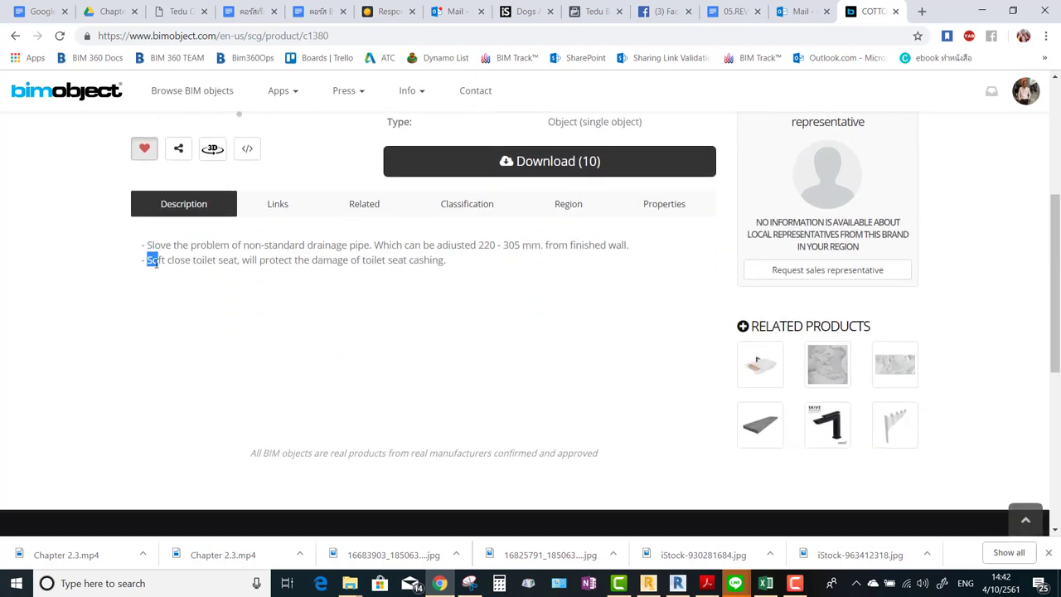
{"action": "scroll", "coordinate": [259, 261], "scroll_direction": "up", "scroll_amount": 2}
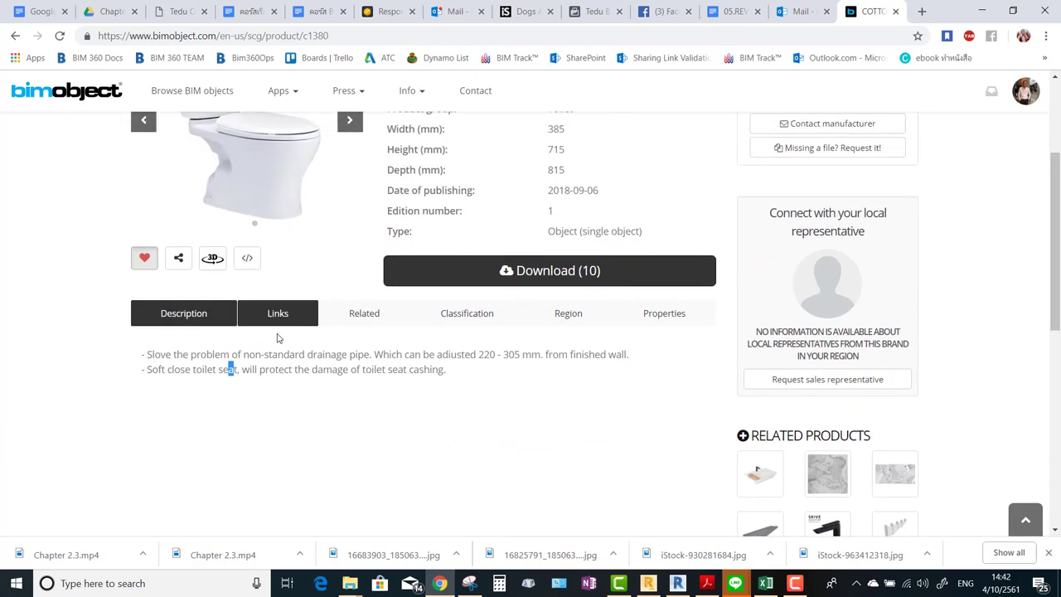
{"action": "left_click", "coordinate": [267, 371]}
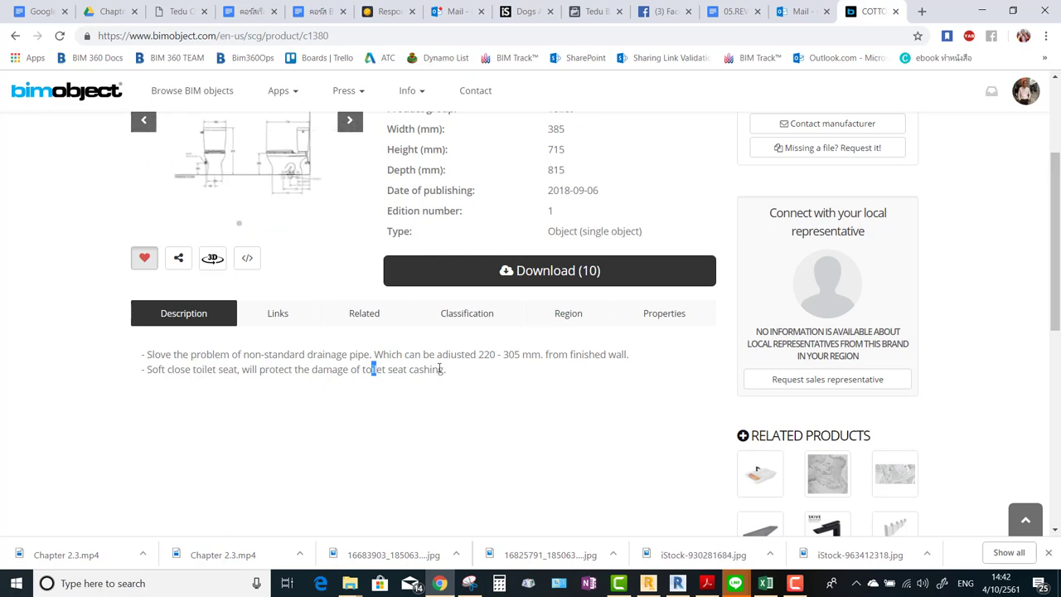
{"action": "left_click", "coordinate": [439, 369]}
{"action": "scroll", "coordinate": [444, 364], "scroll_direction": "up", "scroll_amount": 3}
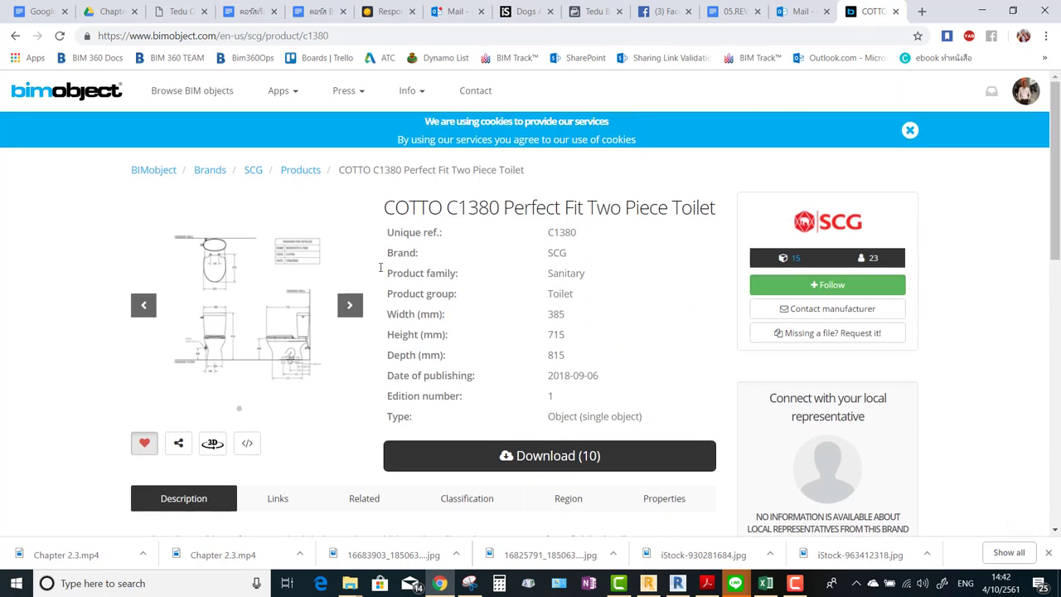
{"action": "left_click", "coordinate": [351, 305]}
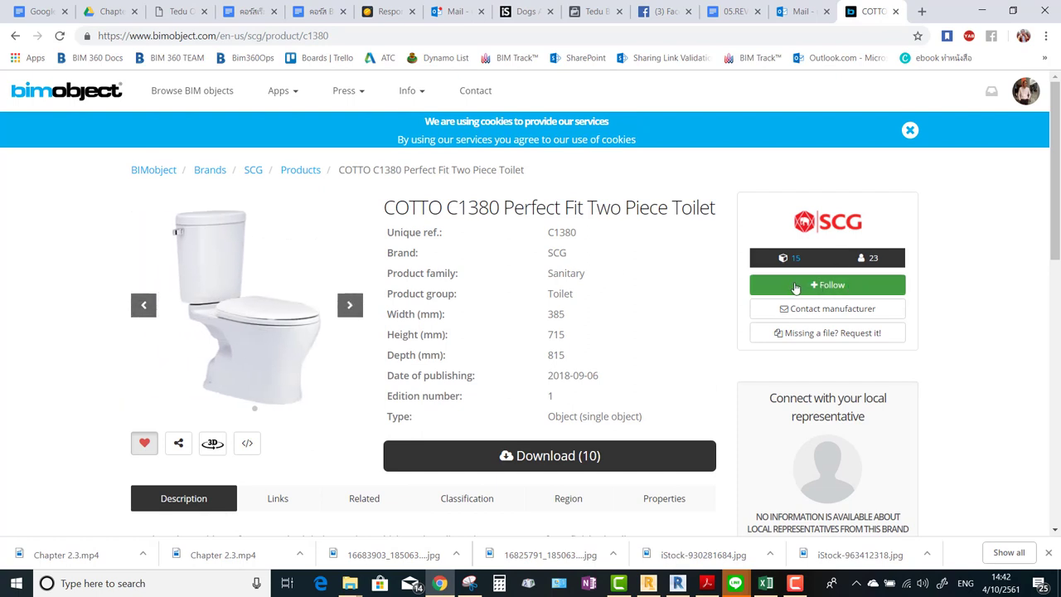
{"action": "left_click", "coordinate": [576, 456]}
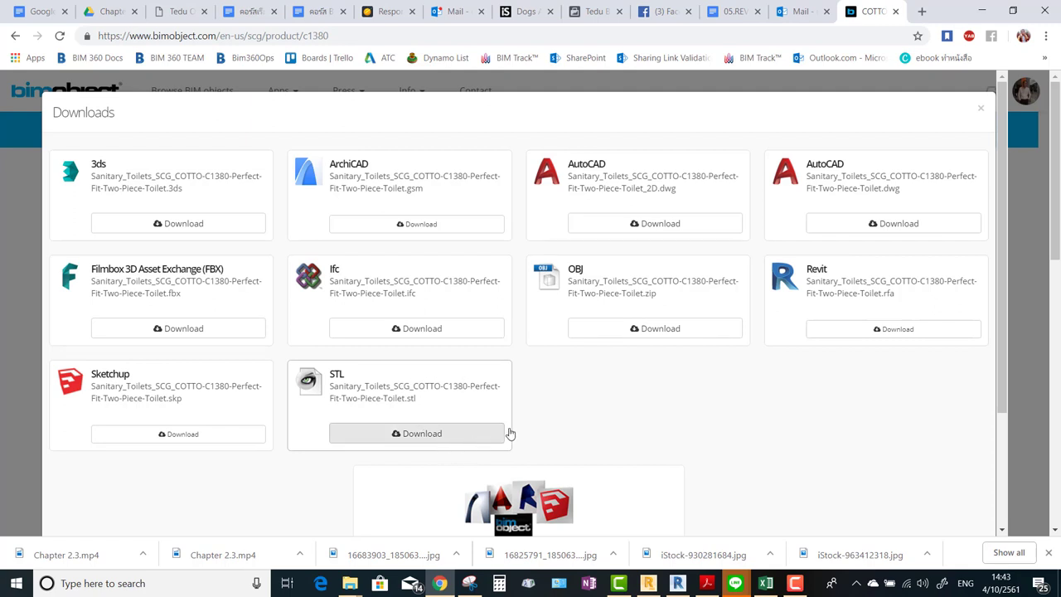
Download the COTTO C1380 toilet's Revit .rfa file and open its download-bar menu.
{"action": "left_click", "coordinate": [902, 335]}
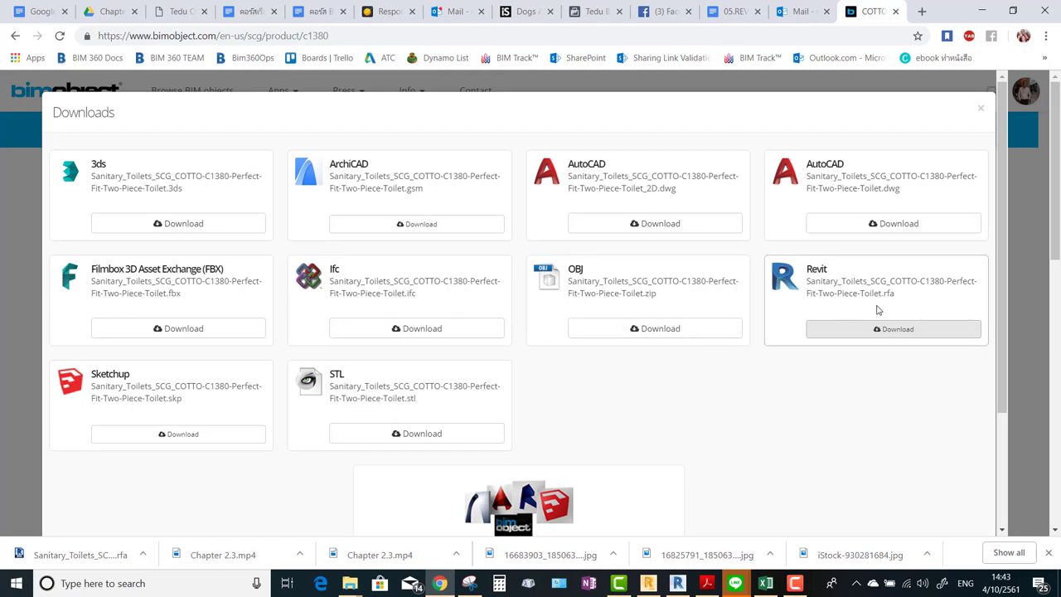
{"action": "left_click", "coordinate": [144, 557]}
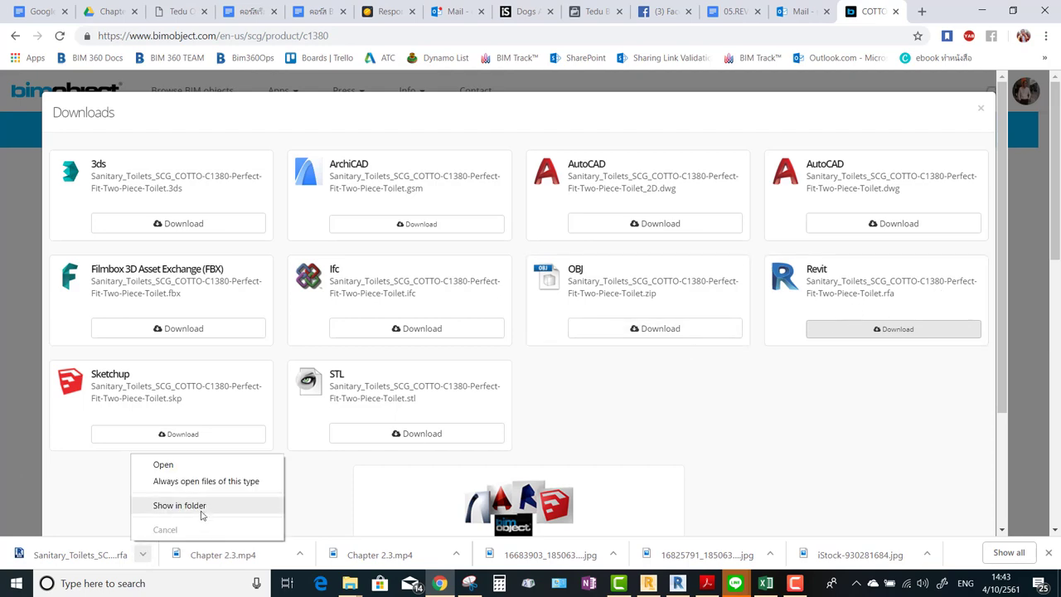
Show the downloaded toilet .rfa in its folder and cut it.
{"action": "left_click", "coordinate": [204, 506]}
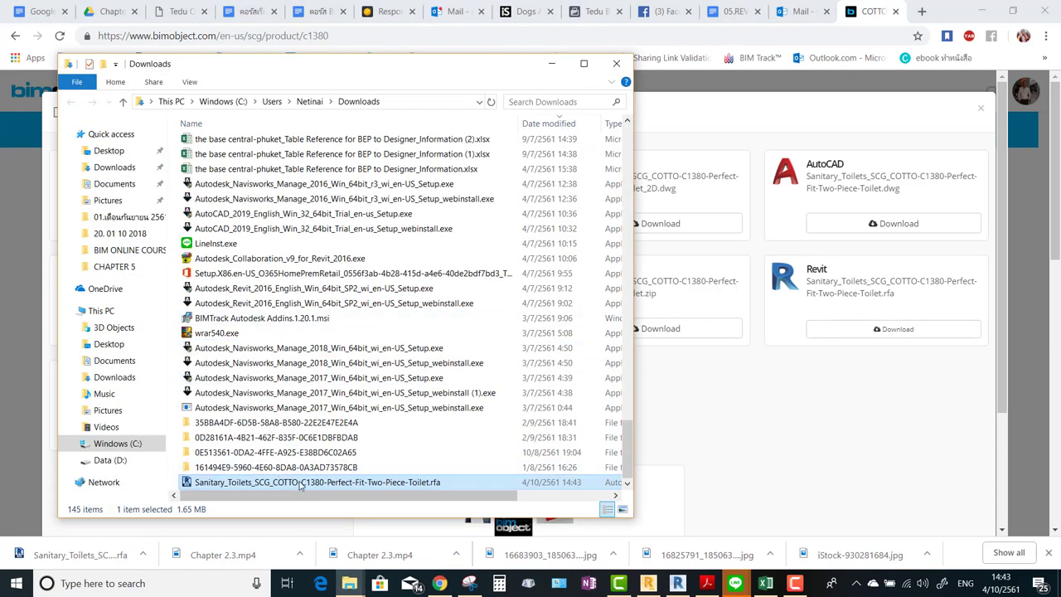
{"action": "right_click", "coordinate": [313, 483]}
{"action": "left_click", "coordinate": [350, 382]}
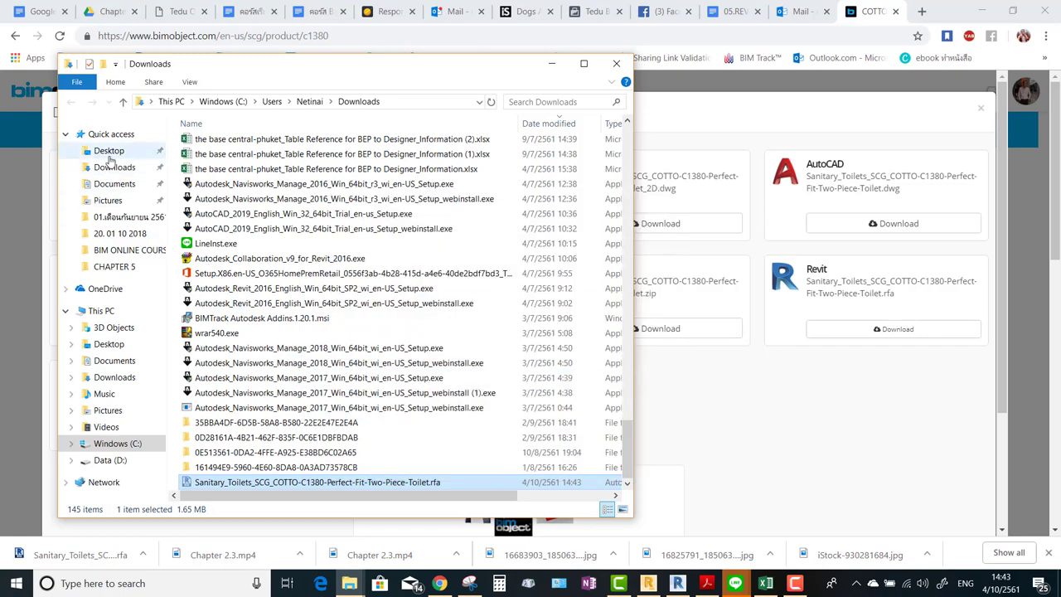
Paste the .rfa into the 06.FREE PROJECT Family folder, then minimize Explorer and Chrome.
{"action": "left_click", "coordinate": [108, 153]}
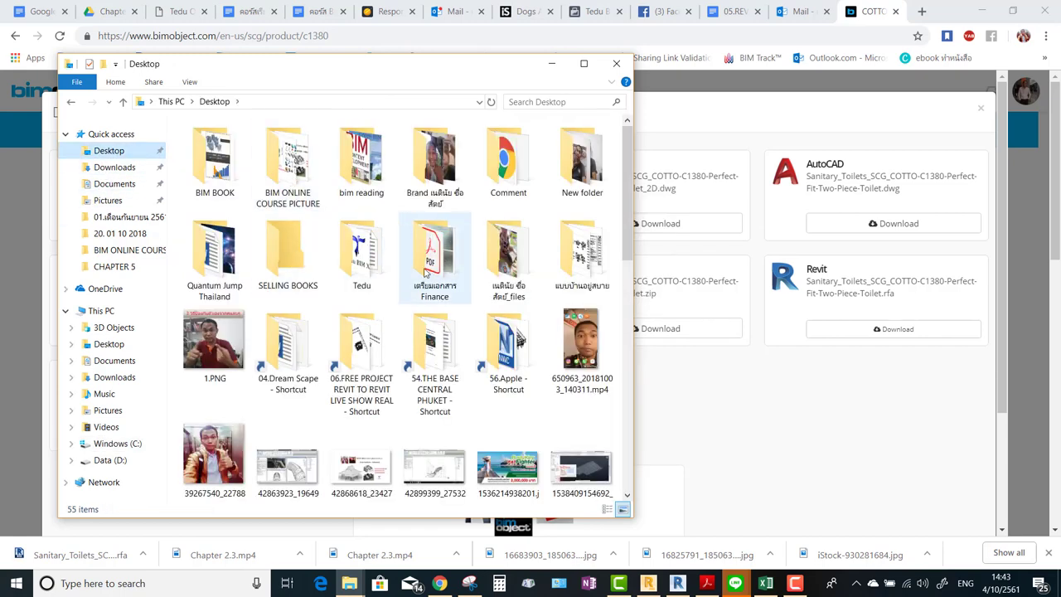
{"action": "double_click", "coordinate": [361, 344]}
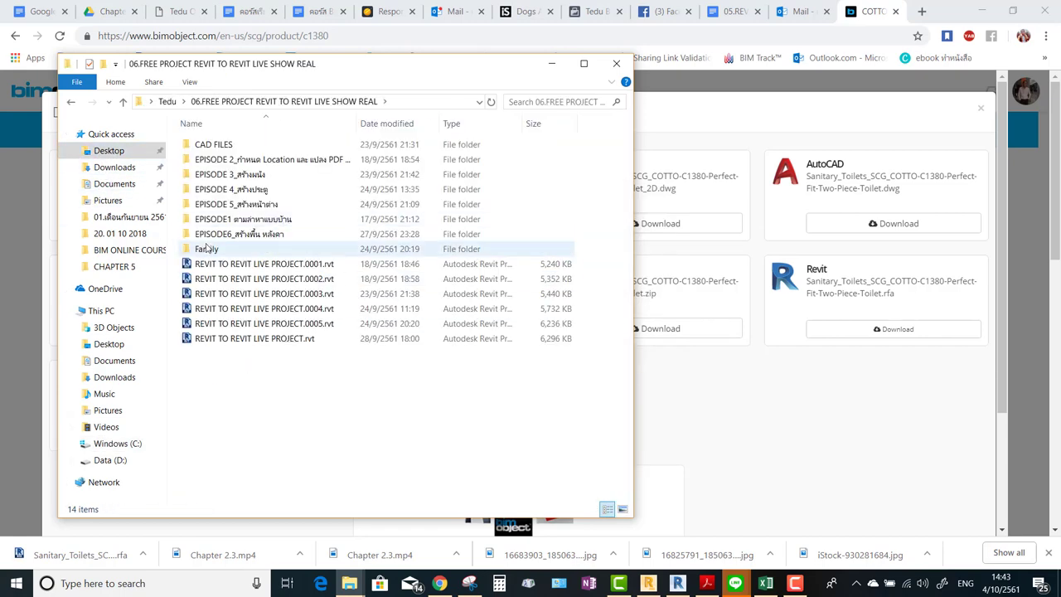
{"action": "double_click", "coordinate": [207, 248]}
{"action": "right_click", "coordinate": [261, 247]}
{"action": "right_click", "coordinate": [232, 367]}
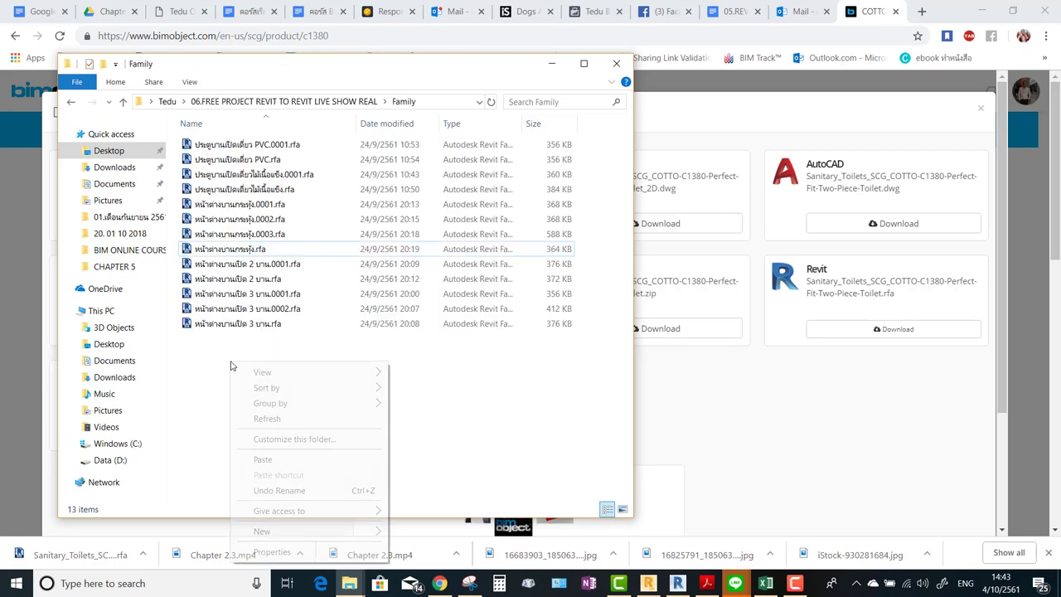
{"action": "left_click", "coordinate": [274, 460]}
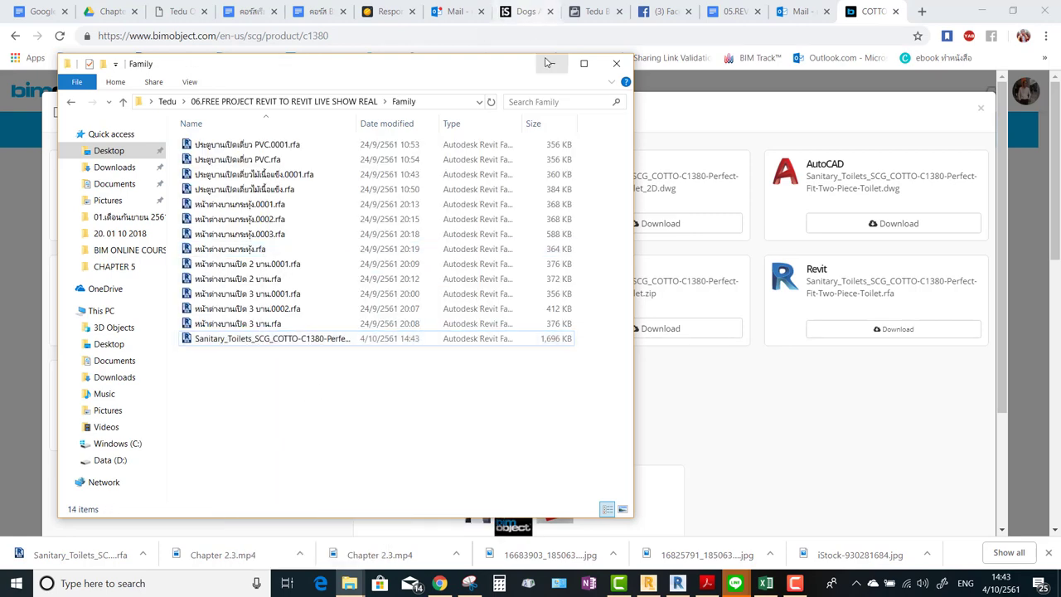
{"action": "left_click", "coordinate": [552, 63]}
{"action": "left_click", "coordinate": [981, 11]}
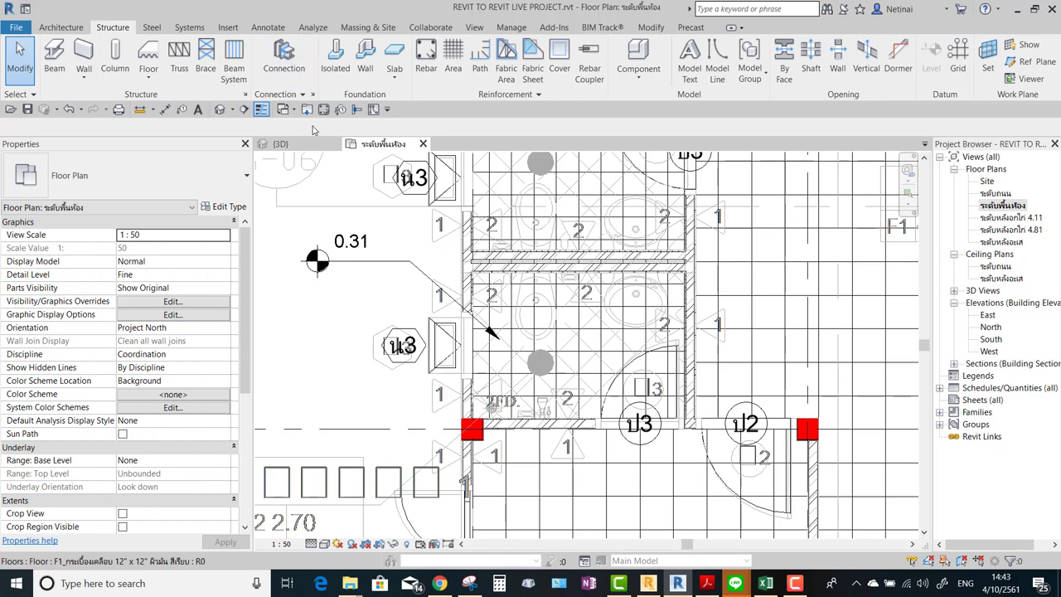
Load Sanitary_Toilets_SCG_COTTO-C1380-Perfect-Fit-Two-Piece-Toilet.rfa from the 06.FREE PROJECT Family folder.
{"action": "left_click", "coordinate": [306, 110]}
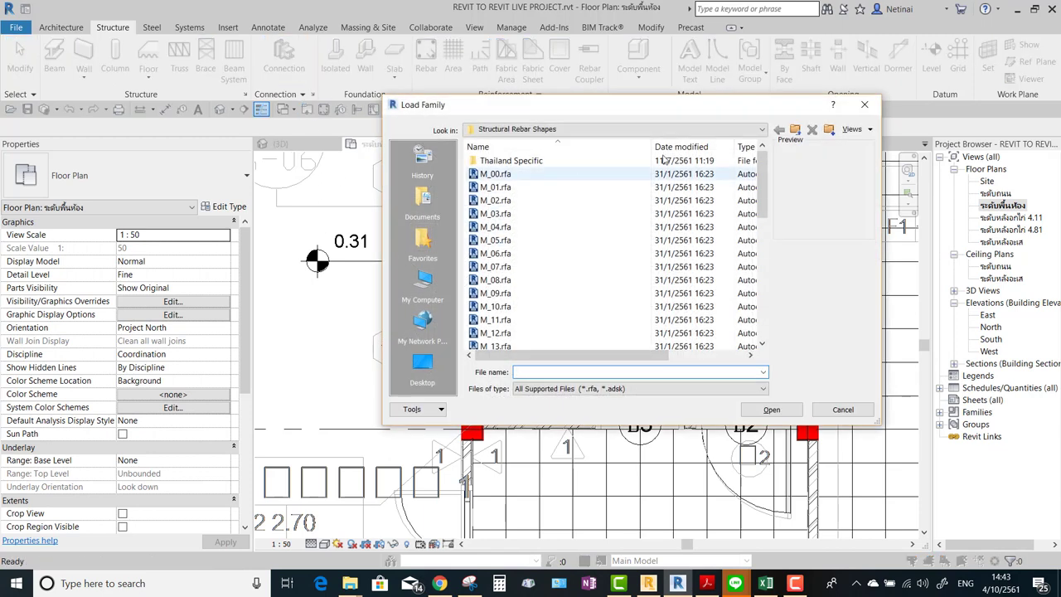
{"action": "left_click", "coordinate": [422, 369]}
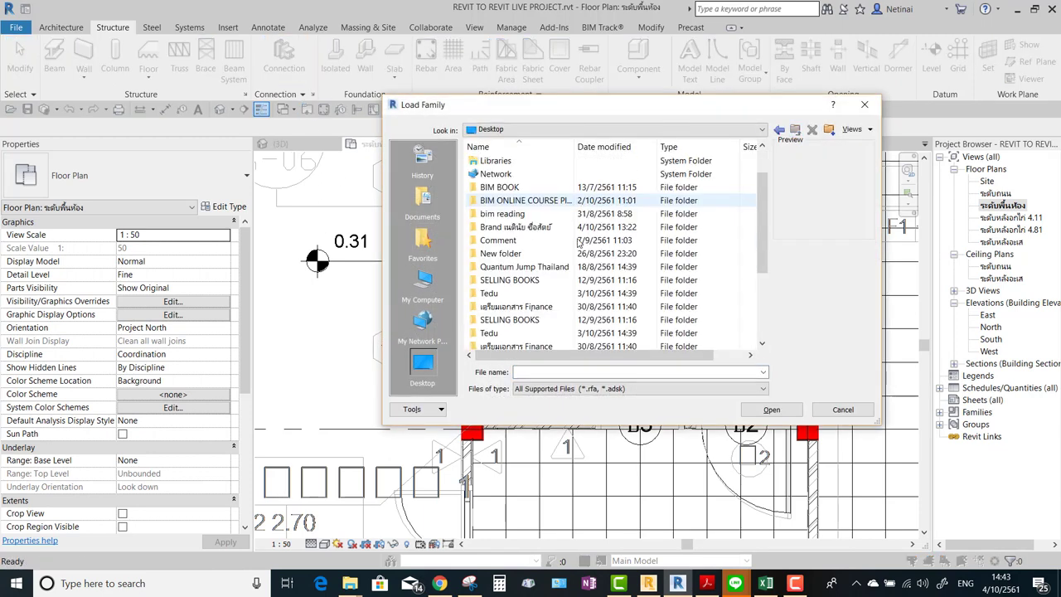
{"action": "scroll", "coordinate": [510, 284], "scroll_direction": "down", "scroll_amount": 2}
{"action": "double_click", "coordinate": [516, 282]}
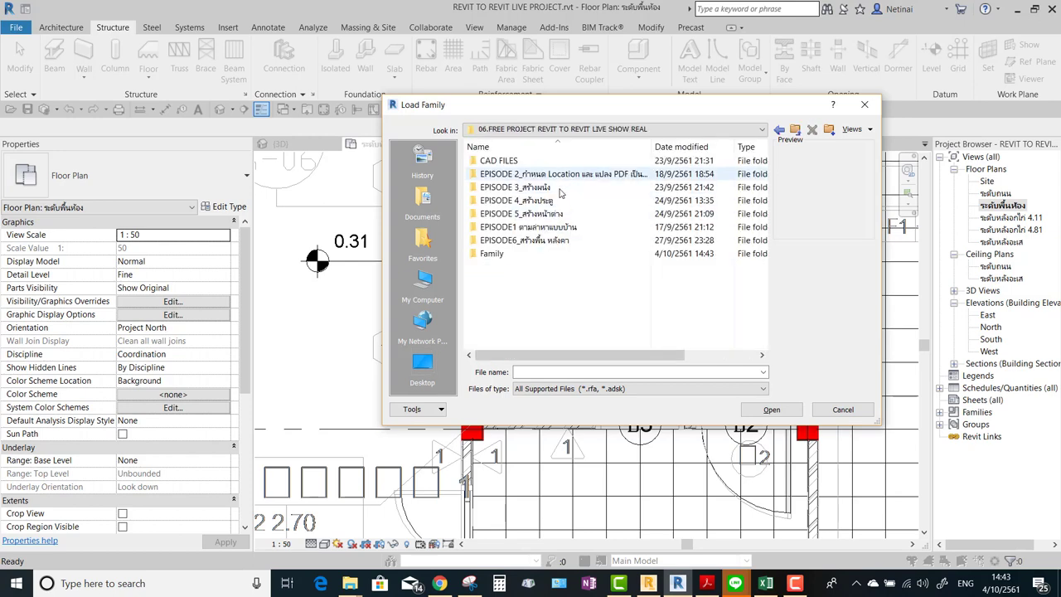
{"action": "left_click", "coordinate": [490, 254]}
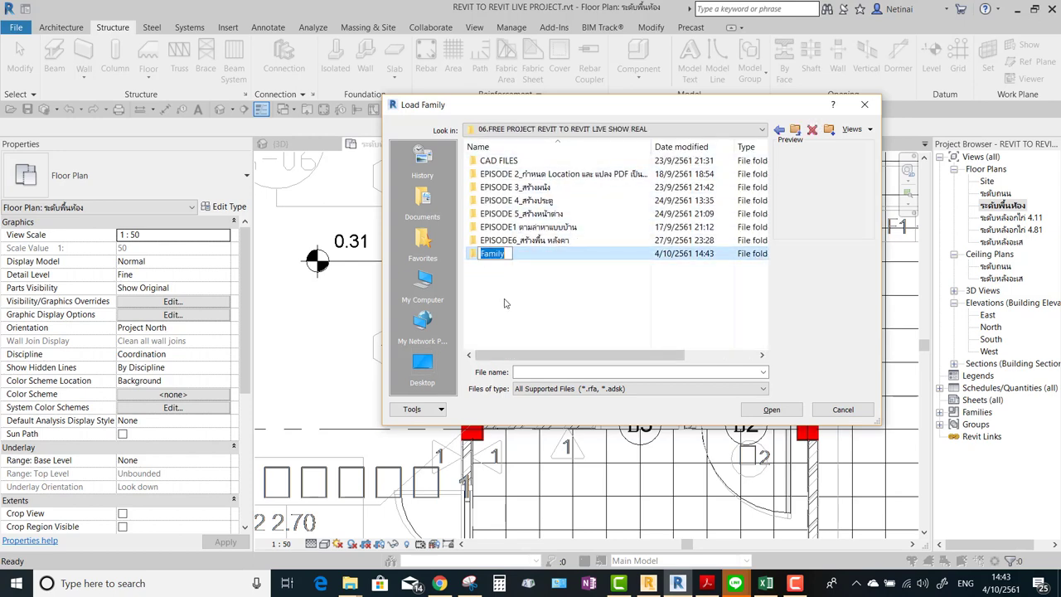
{"action": "double_click", "coordinate": [492, 253]}
{"action": "left_click", "coordinate": [796, 583]}
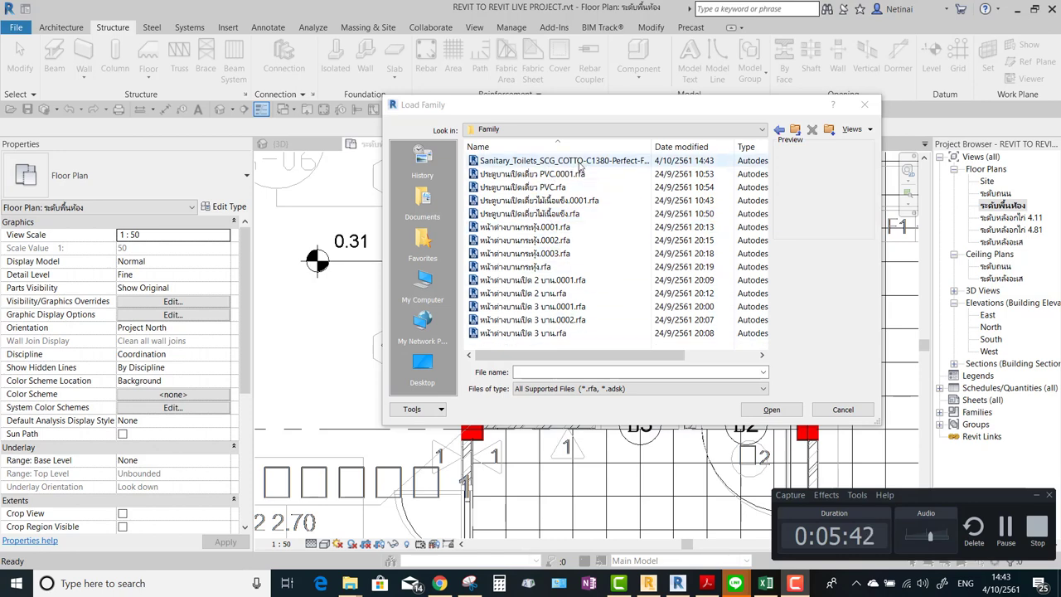
{"action": "left_click", "coordinate": [547, 161]}
{"action": "left_click", "coordinate": [772, 410]}
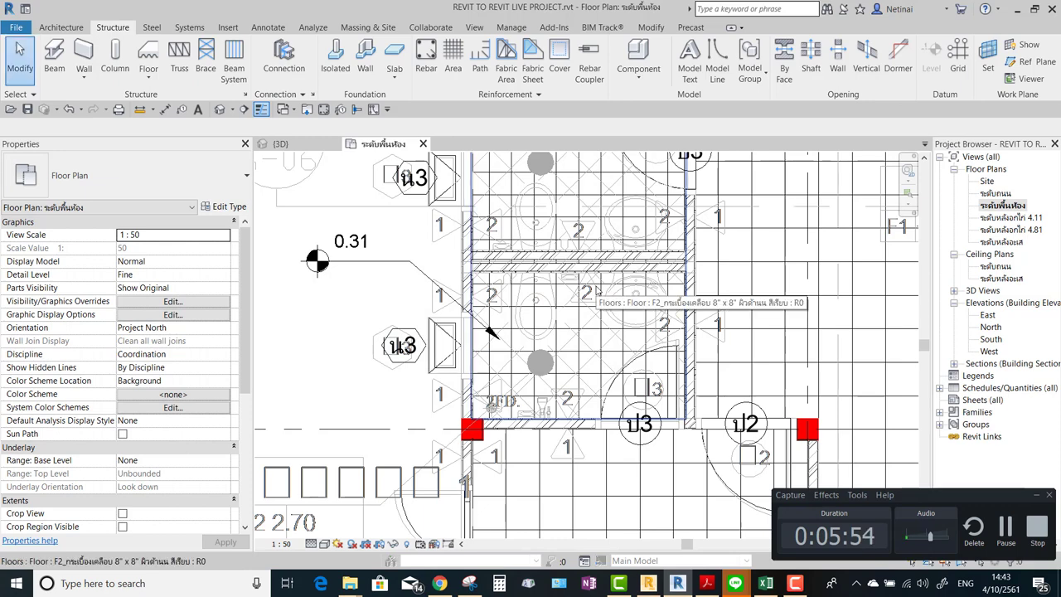
Start placing the toilet rotated with its tank facing up, checking the PDF elevation.
{"action": "left_click", "coordinate": [63, 28]}
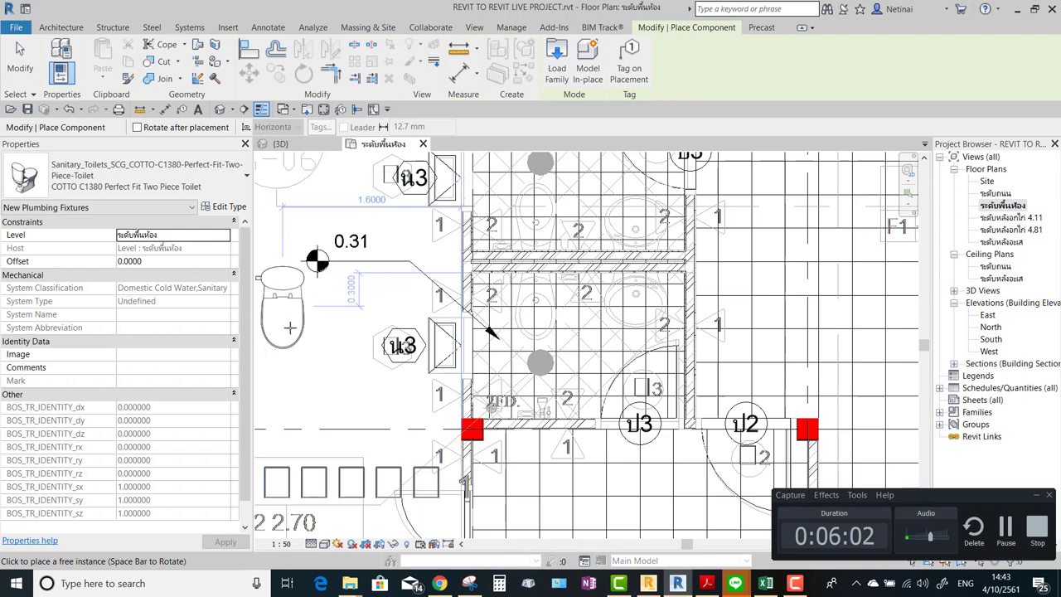
{"action": "key", "text": "space"}
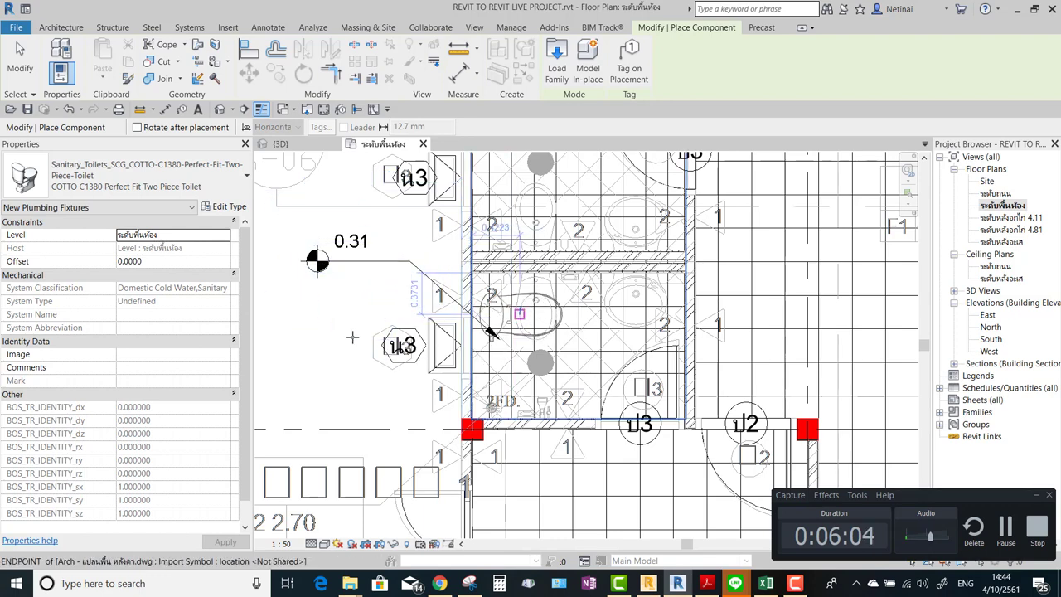
{"action": "key", "text": "space"}
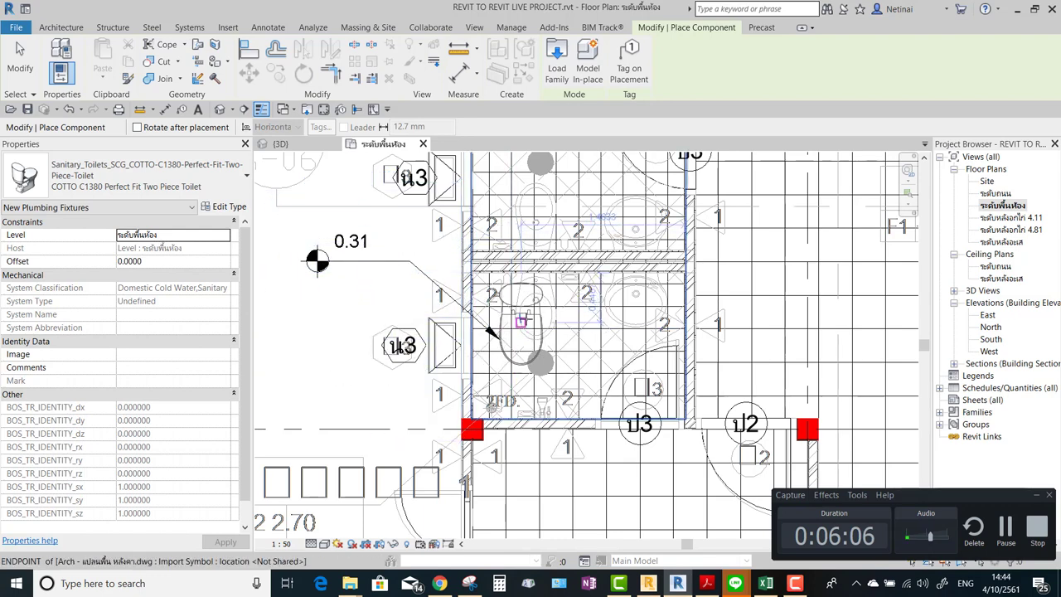
{"action": "scroll", "coordinate": [533, 316], "scroll_direction": "up", "scroll_amount": 4}
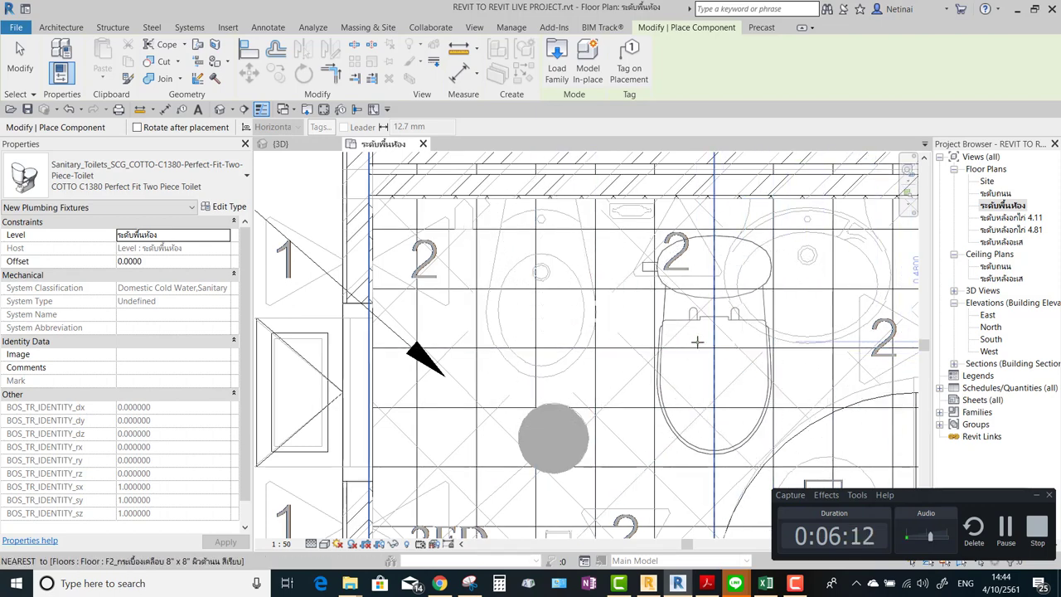
{"action": "middle_click_drag", "start_coordinate": [699, 343], "coordinate": [619, 349]}
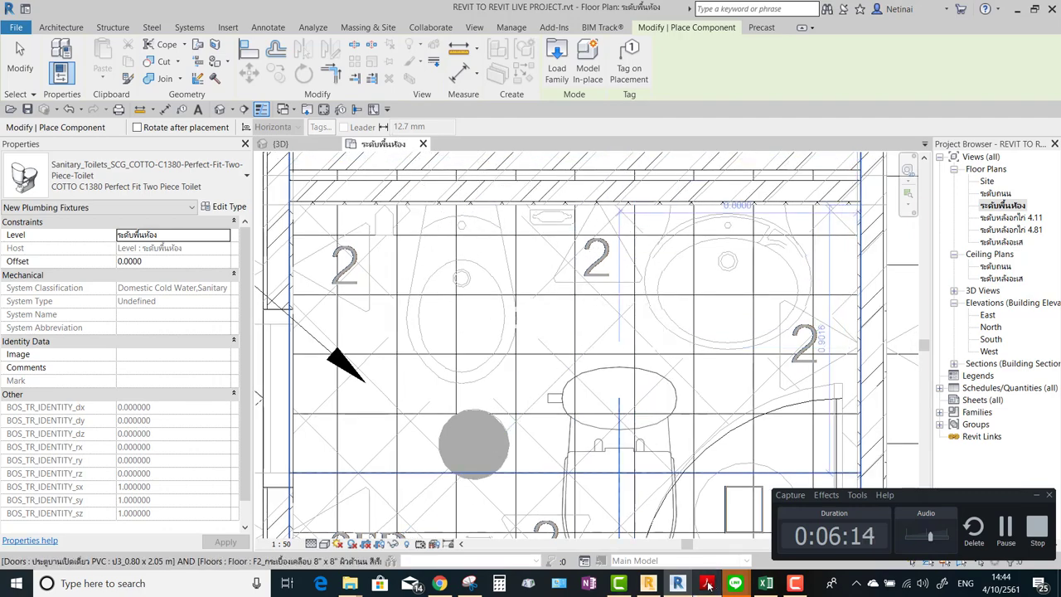
{"action": "left_click", "coordinate": [707, 584]}
{"action": "scroll", "coordinate": [500, 294], "scroll_direction": "up", "scroll_amount": 3}
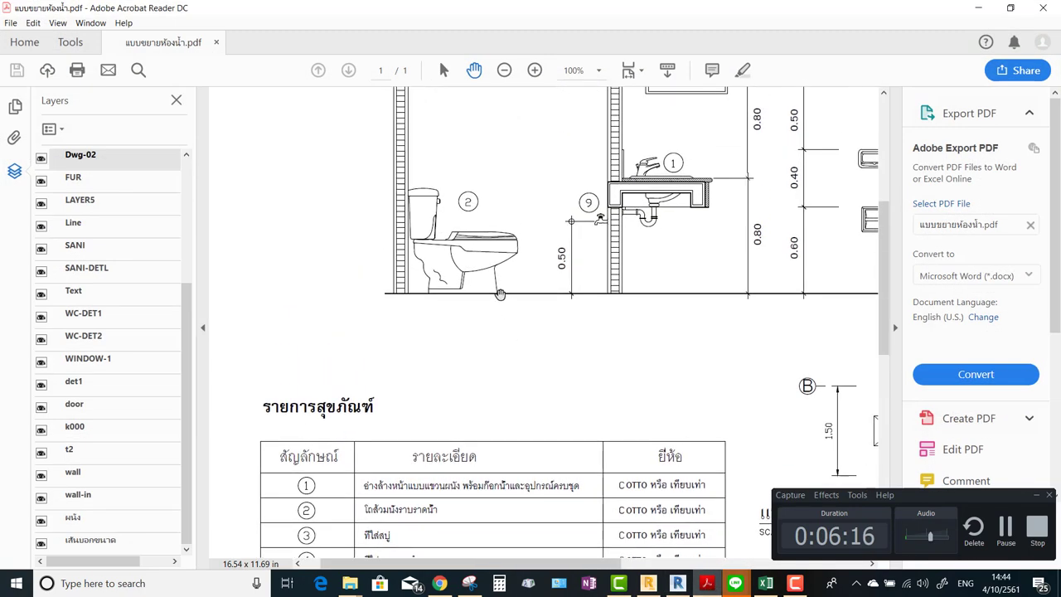
{"action": "key", "text": "alt+Tab"}
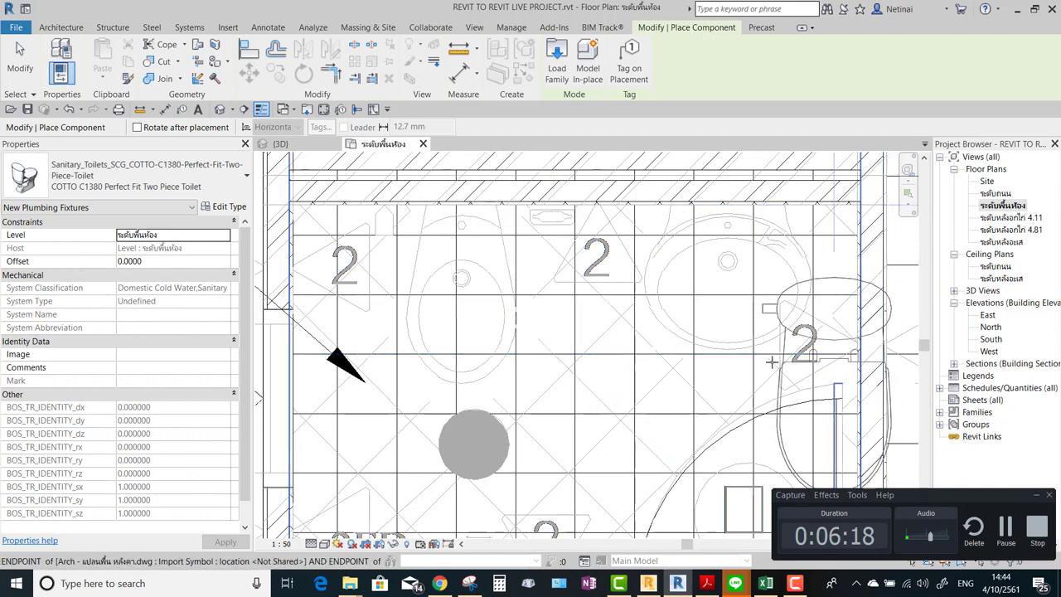
{"action": "key", "text": "alt+Tab"}
{"action": "key", "text": "alt+Tab"}
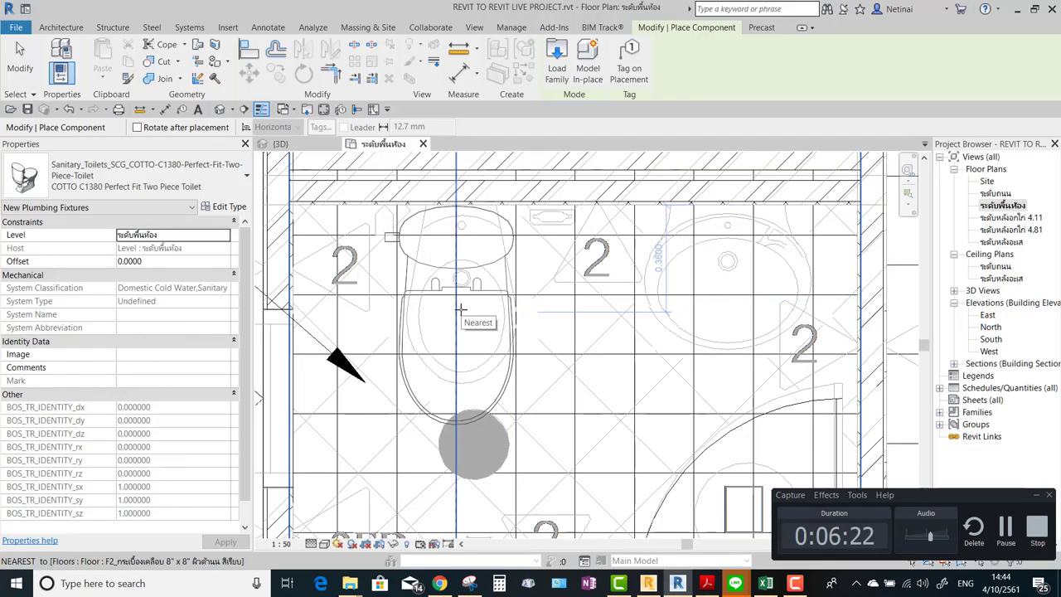
Place the toilet against the middle toilet room's upper wall and finish placement.
{"action": "left_click", "coordinate": [461, 309]}
{"action": "scroll", "coordinate": [730, 249], "scroll_direction": "down", "scroll_amount": 2}
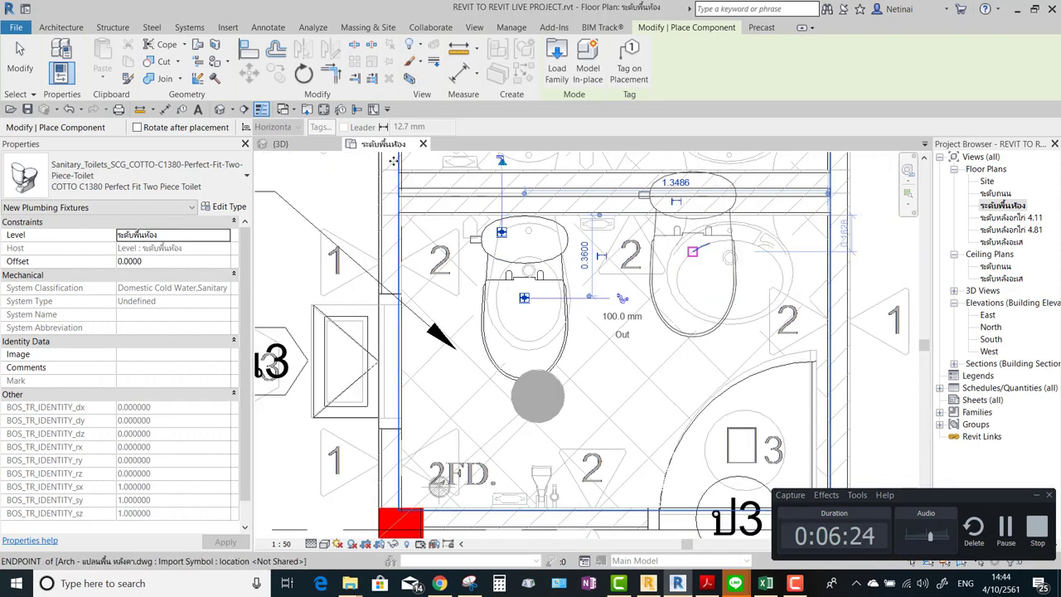
{"action": "left_click", "coordinate": [18, 63]}
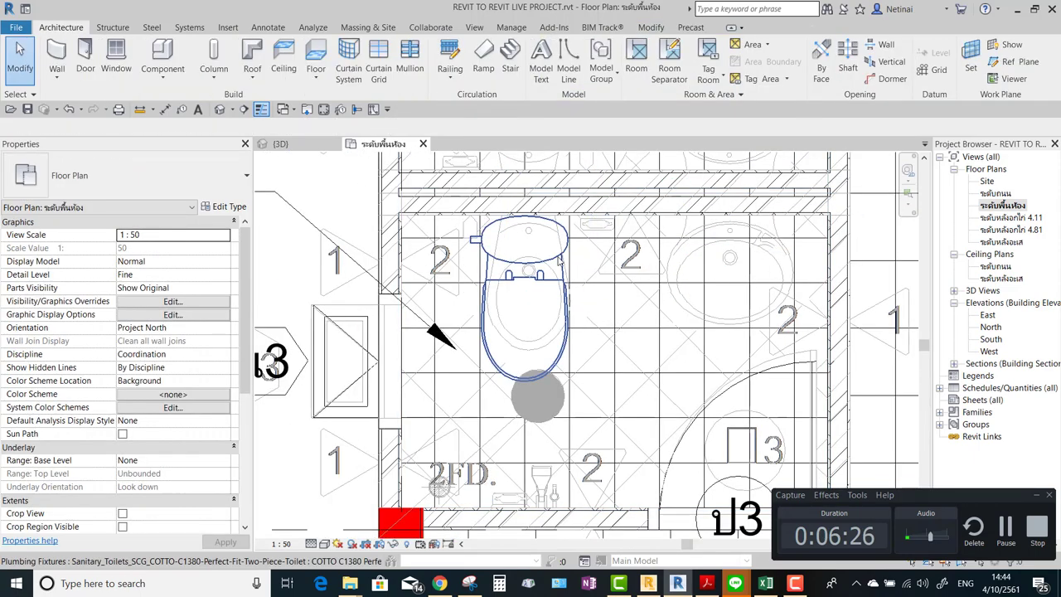
Draw a section line vertically through the toilet, from above it to below it.
{"action": "scroll", "coordinate": [580, 274], "scroll_direction": "up", "scroll_amount": 1}
{"action": "scroll", "coordinate": [586, 279], "scroll_direction": "down", "scroll_amount": 3}
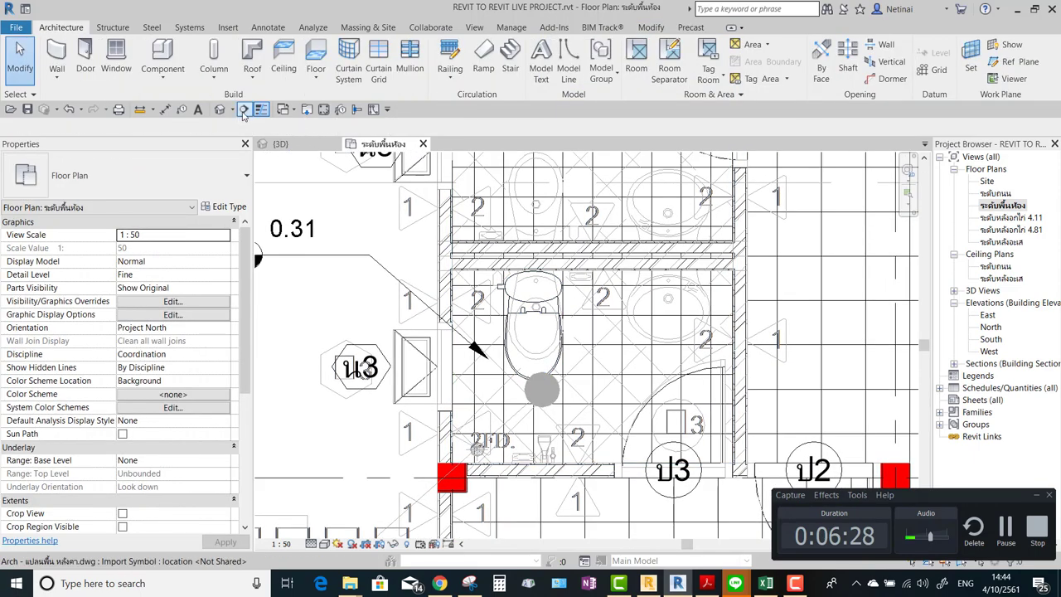
{"action": "left_click", "coordinate": [243, 109]}
{"action": "left_click", "coordinate": [479, 186]}
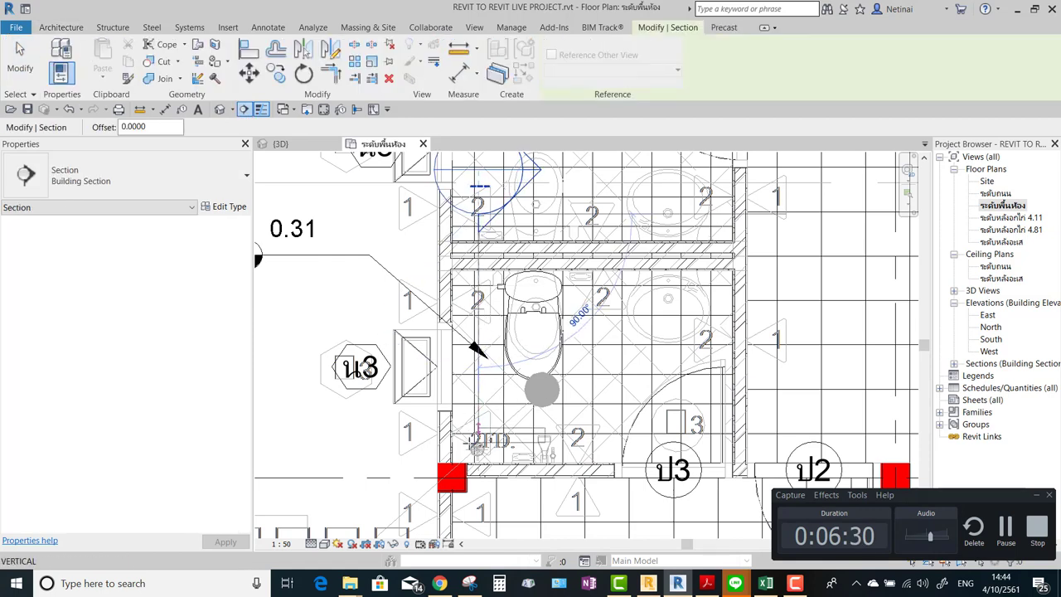
{"action": "left_click", "coordinate": [477, 443]}
Open the new Section 2 view and set its detail level to Medium.
{"action": "scroll", "coordinate": [571, 282], "scroll_direction": "down", "scroll_amount": 3}
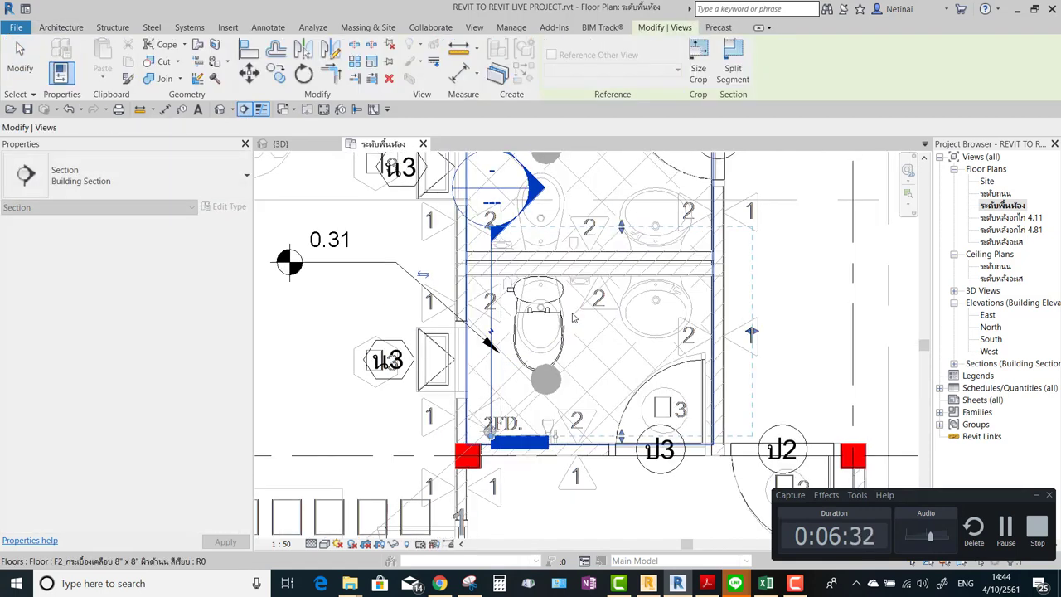
{"action": "double_click", "coordinate": [542, 224]}
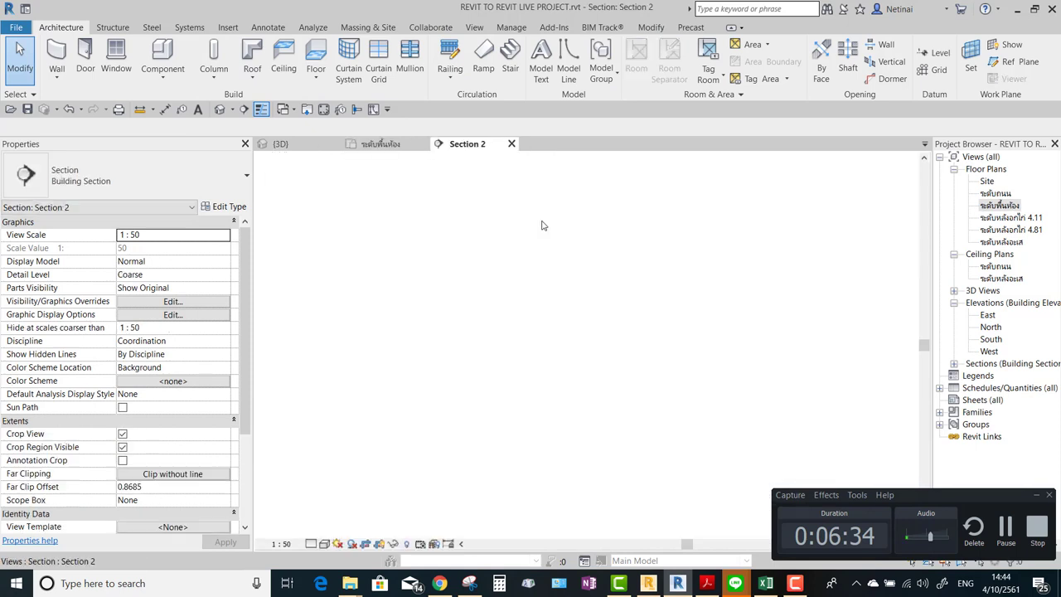
{"action": "scroll", "coordinate": [568, 360], "scroll_direction": "up", "scroll_amount": 3}
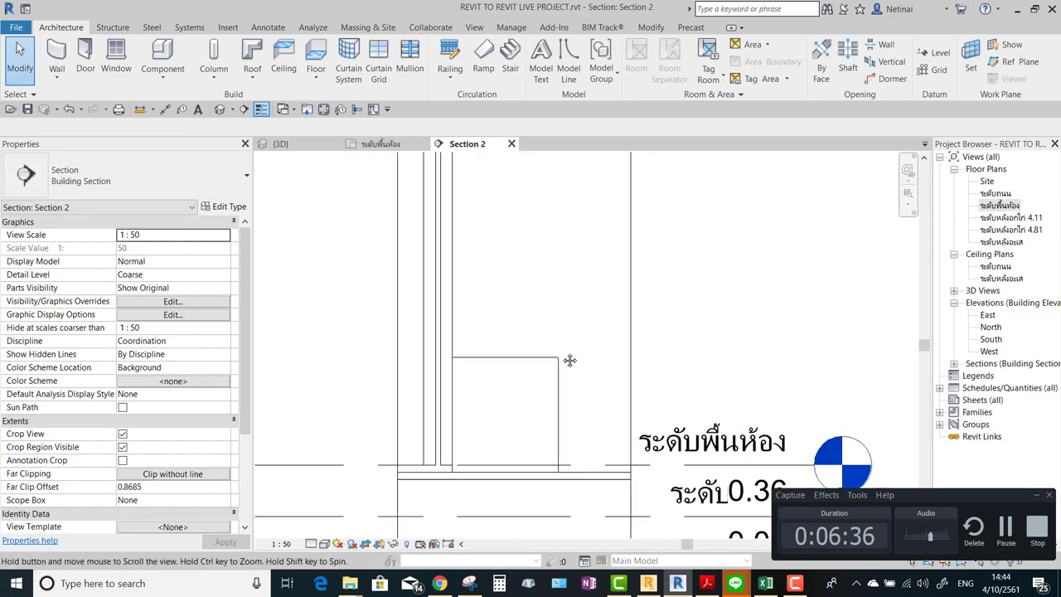
{"action": "left_click", "coordinate": [312, 544]}
{"action": "left_click", "coordinate": [330, 512]}
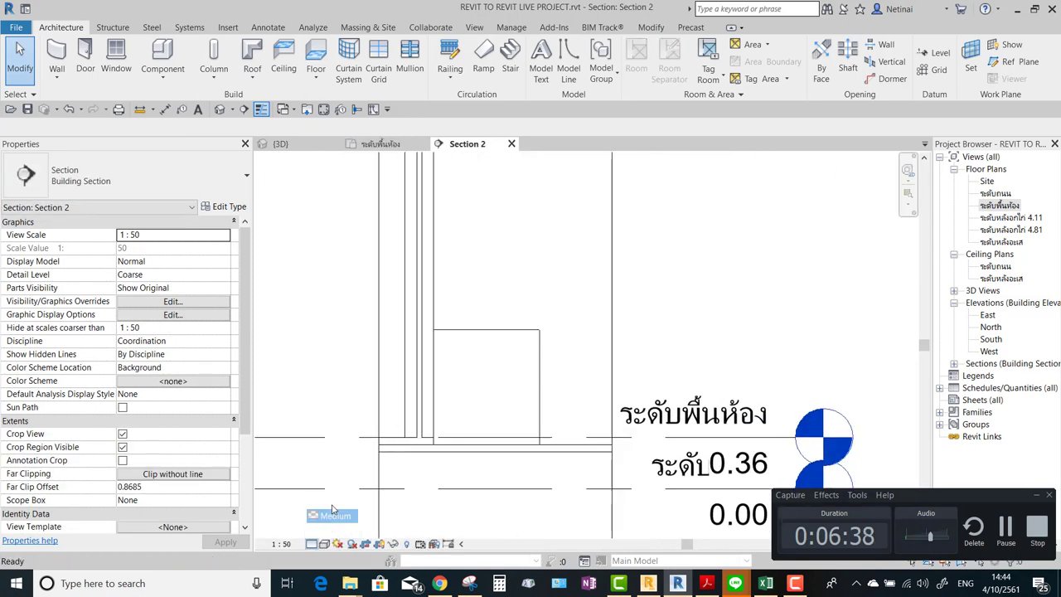
Drag the wall's base behind the toilet down to the floor slab, a -0.06 offset.
{"action": "scroll", "coordinate": [547, 403], "scroll_direction": "up", "scroll_amount": 3}
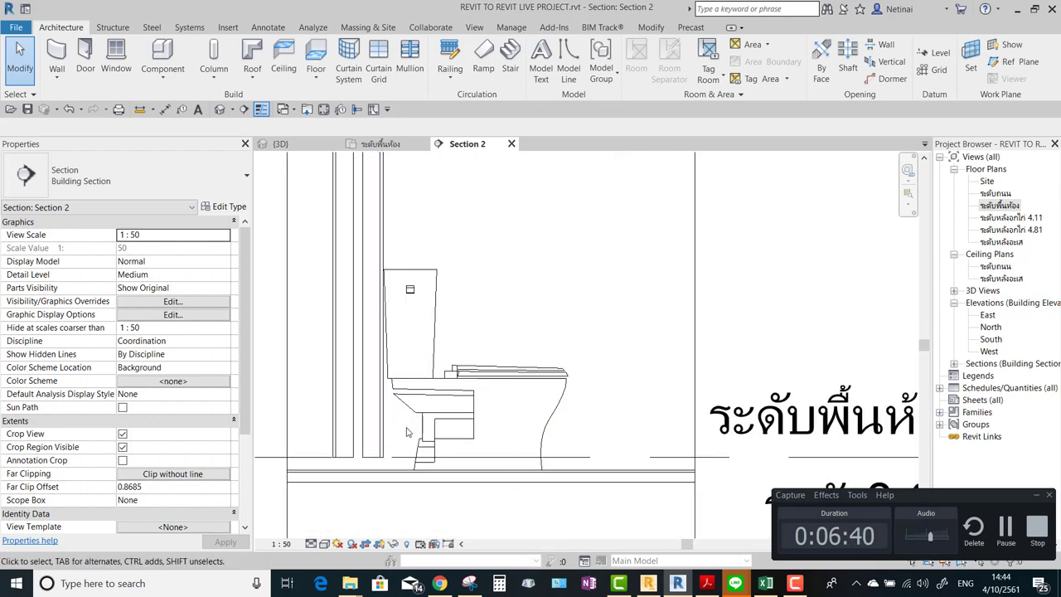
{"action": "left_click", "coordinate": [405, 427]}
{"action": "scroll", "coordinate": [404, 428], "scroll_direction": "up", "scroll_amount": 2}
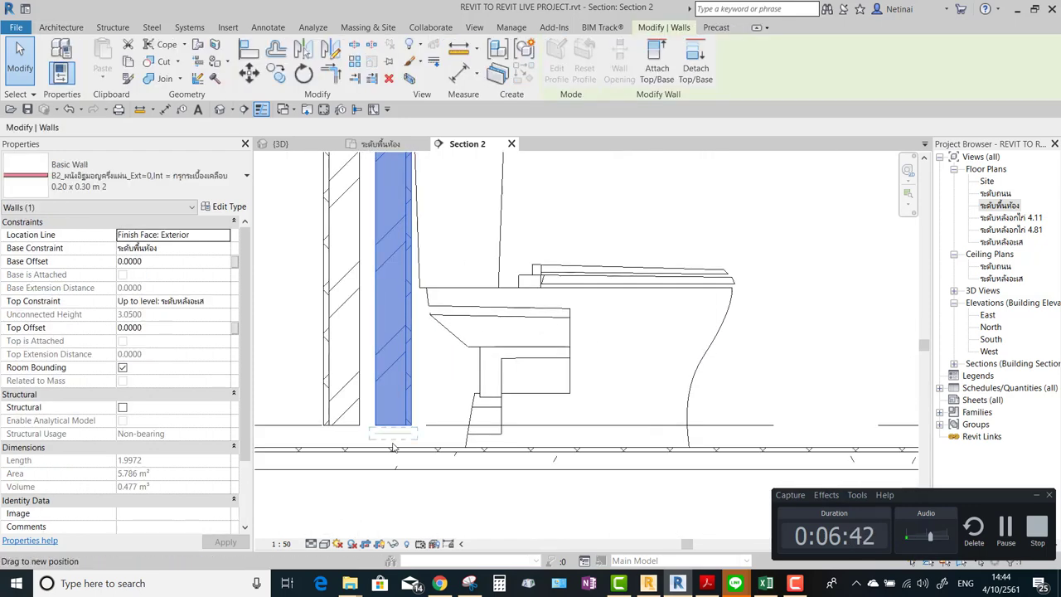
{"action": "left_click", "coordinate": [349, 429]}
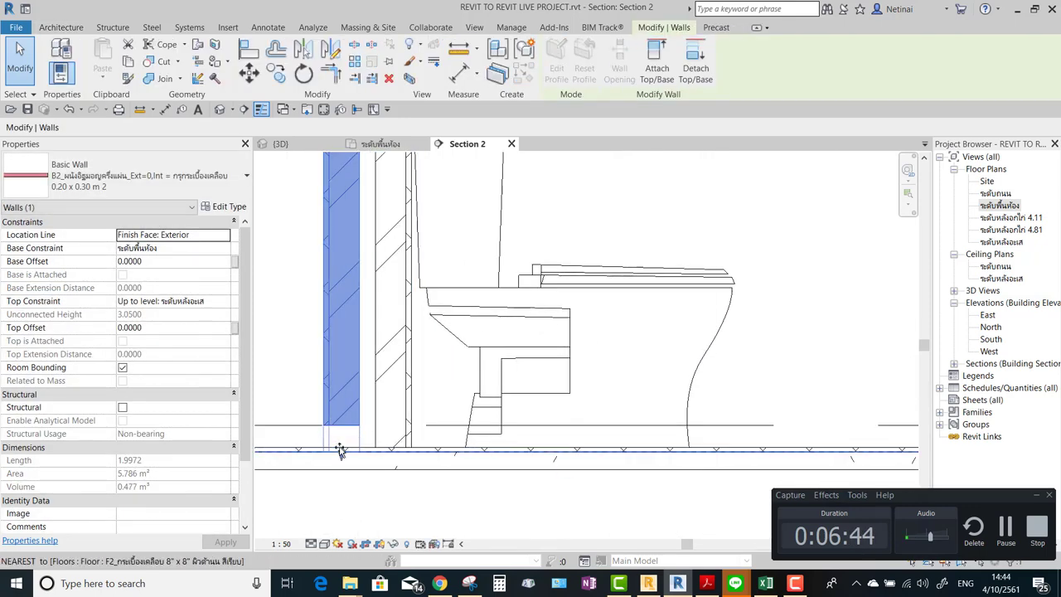
{"action": "left_click_drag", "start_coordinate": [341, 452], "coordinate": [345, 448]}
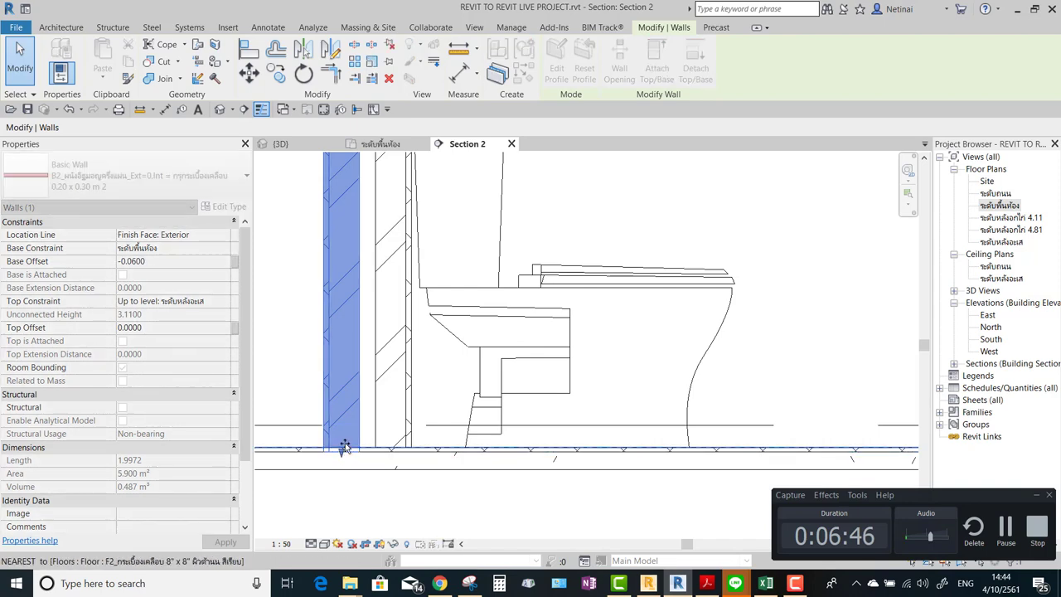
{"action": "key", "text": "Escape"}
Open a 3D view boxed around the toilet with Selection Box.
{"action": "scroll", "coordinate": [478, 283], "scroll_direction": "down", "scroll_amount": 5}
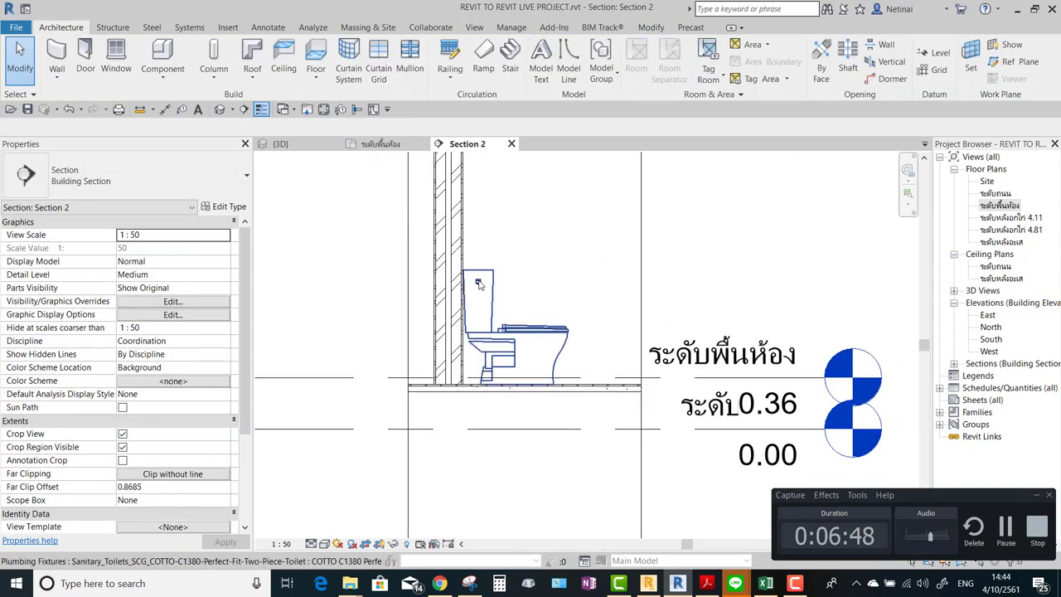
{"action": "scroll", "coordinate": [539, 276], "scroll_direction": "down", "scroll_amount": 2}
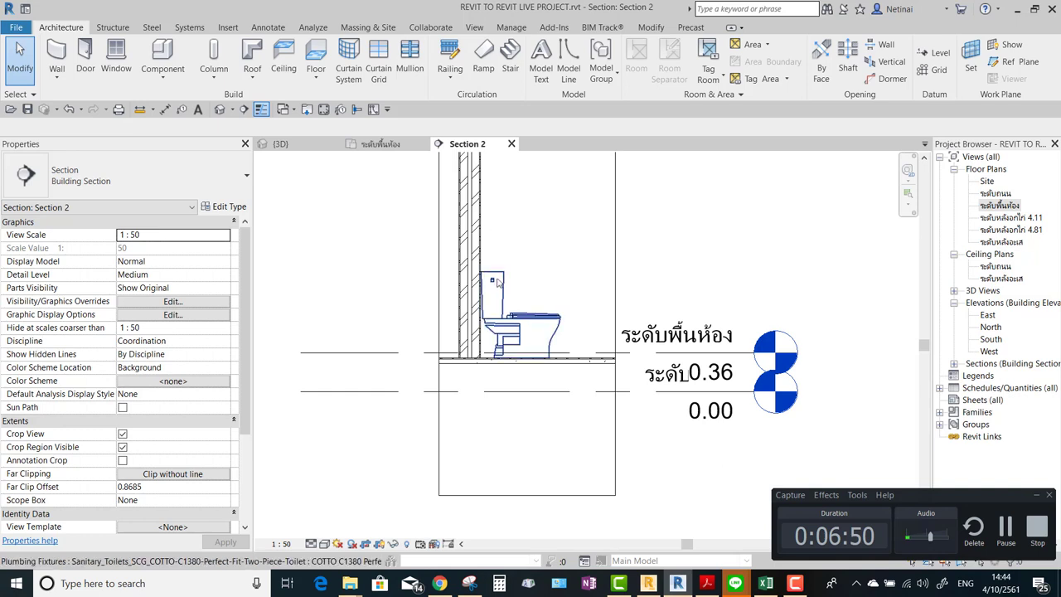
{"action": "left_click", "coordinate": [410, 78]}
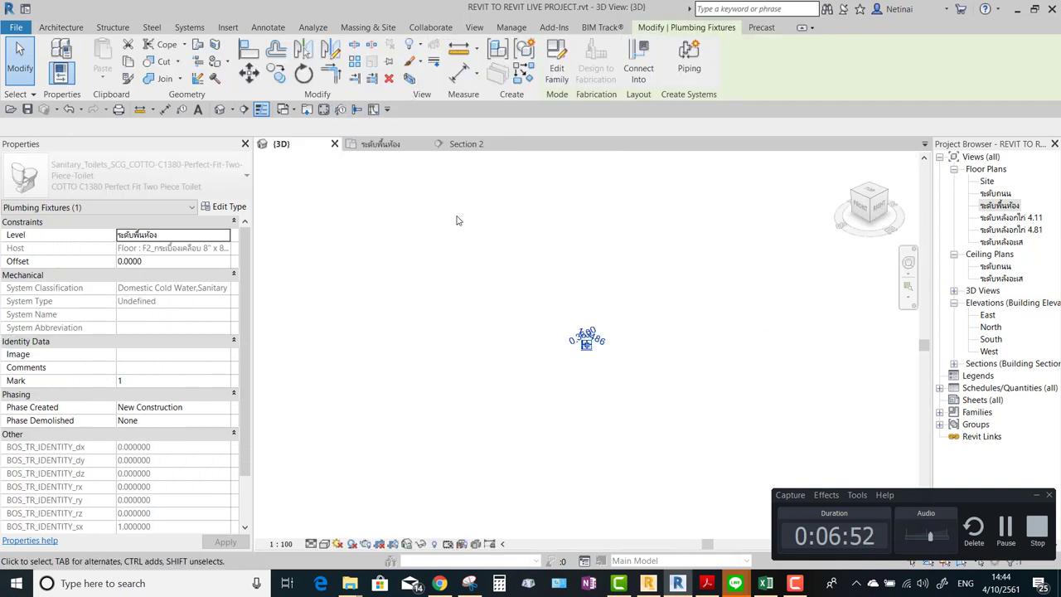
Set the toilet's 3D view scale to 1:20 and orbit to a front angle.
{"action": "left_click", "coordinate": [648, 349]}
{"action": "scroll", "coordinate": [655, 348], "scroll_direction": "up", "scroll_amount": 5}
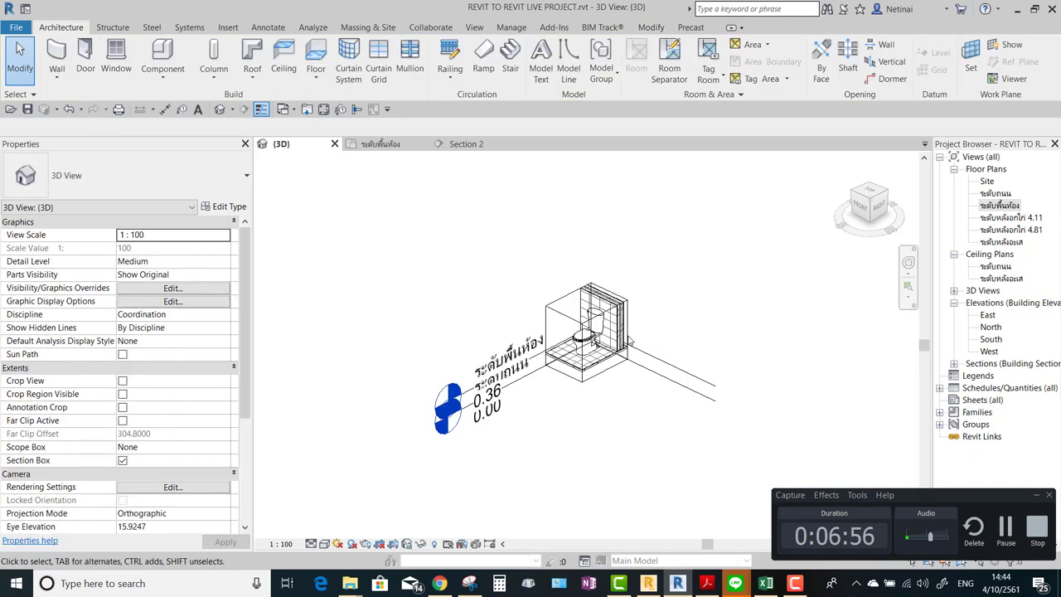
{"action": "left_click", "coordinate": [280, 543]}
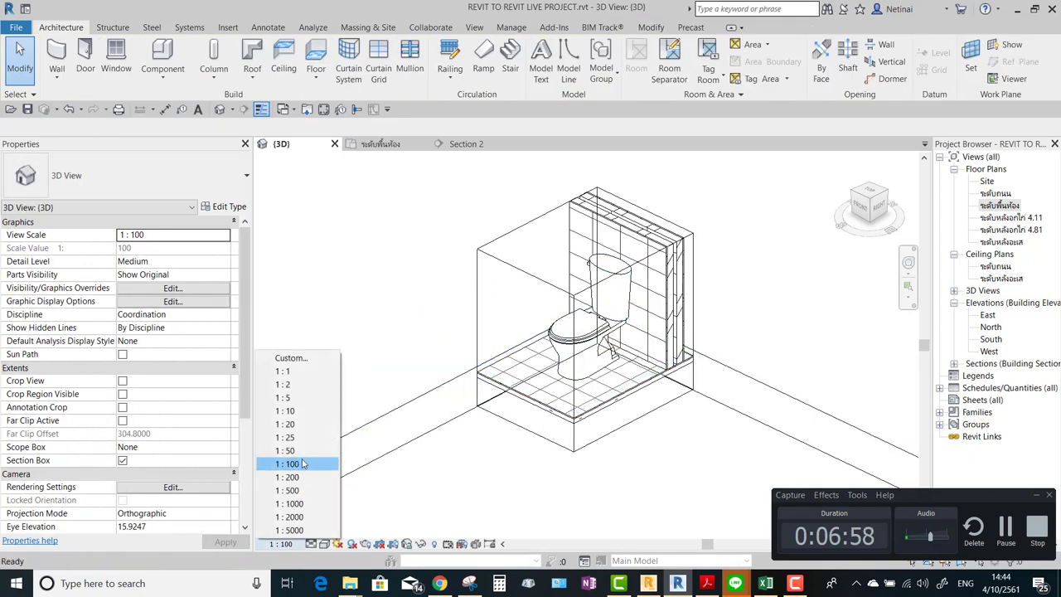
{"action": "left_click", "coordinate": [286, 424]}
{"action": "middle_click_drag", "start_coordinate": [514, 273], "coordinate": [612, 254], "text": "shift"}
Switch the 3D view's visual style to Realistic.
{"action": "left_click", "coordinate": [324, 544]}
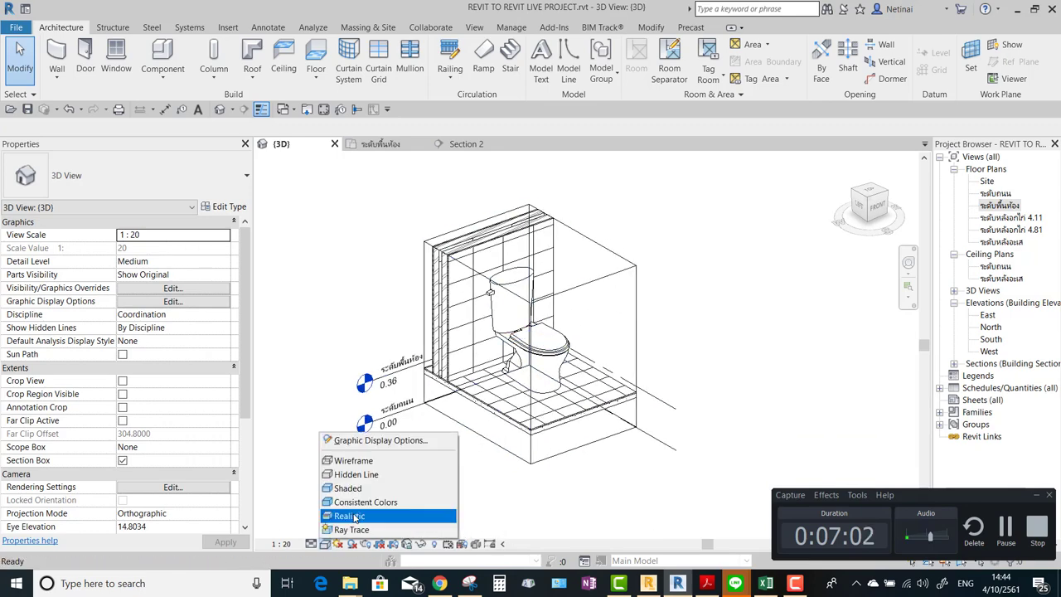
{"action": "left_click", "coordinate": [369, 488]}
{"action": "scroll", "coordinate": [716, 349], "scroll_direction": "up", "scroll_amount": 3}
{"action": "middle_click_drag", "start_coordinate": [716, 348], "coordinate": [744, 349], "text": "shift"}
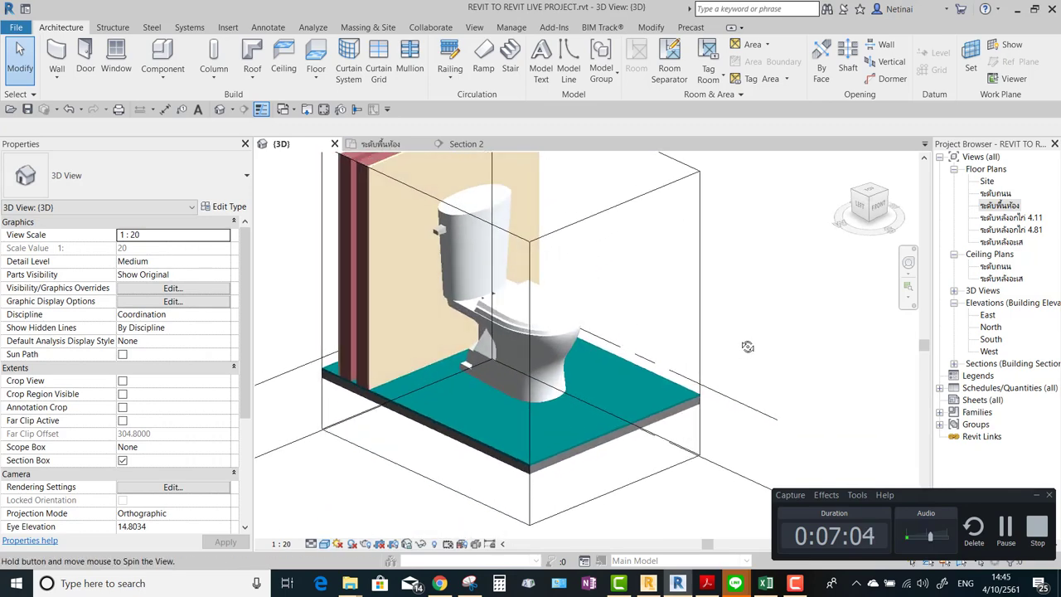
Compare the toilet at Fine and Medium detail, ending on Fine.
{"action": "left_click", "coordinate": [310, 544]}
{"action": "left_click", "coordinate": [332, 534]}
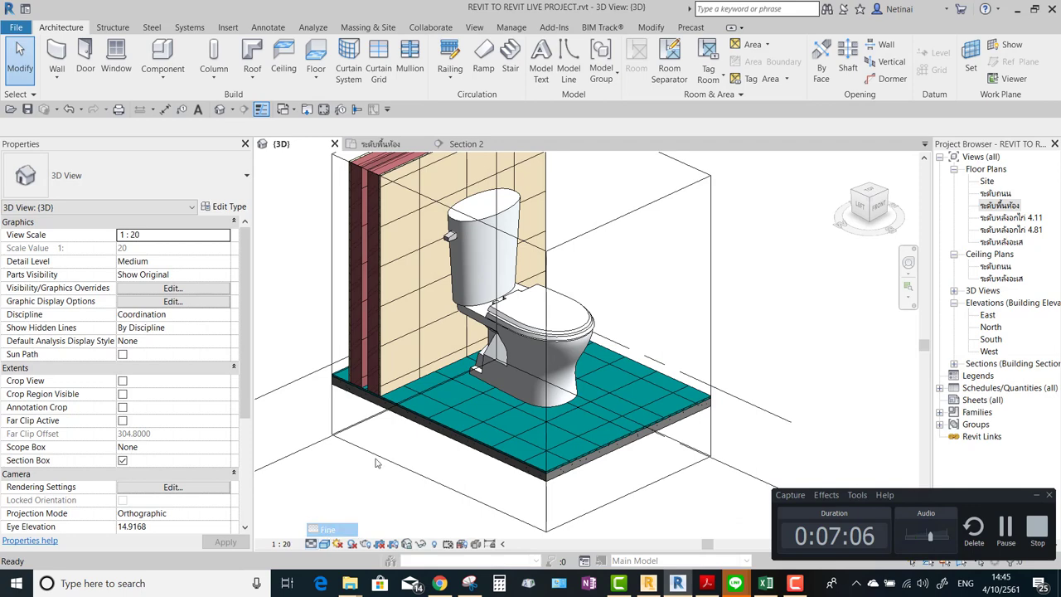
{"action": "scroll", "coordinate": [578, 210], "scroll_direction": "up", "scroll_amount": 2}
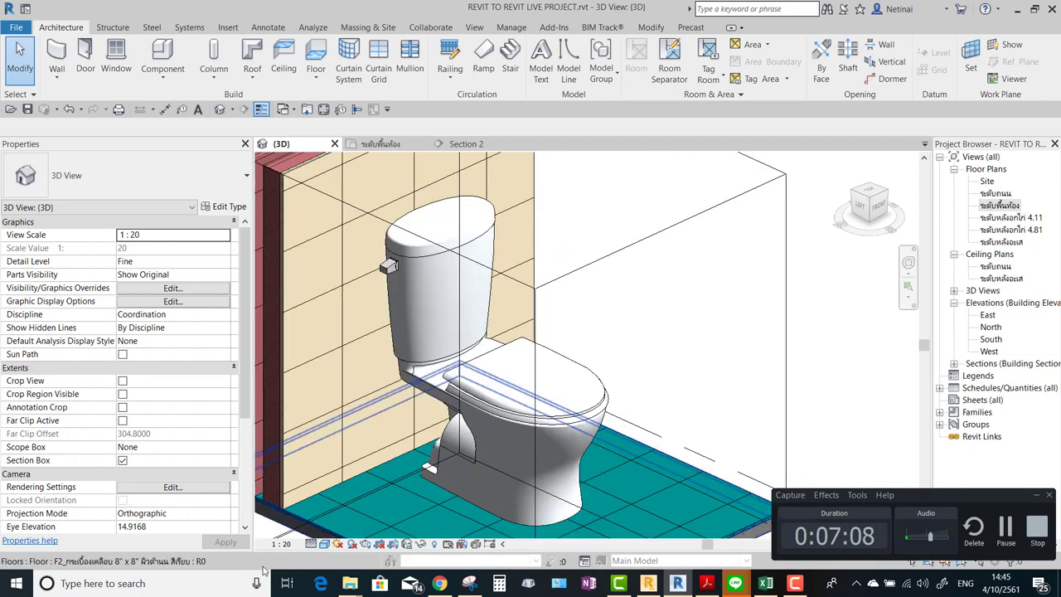
{"action": "left_click", "coordinate": [311, 544]}
{"action": "left_click", "coordinate": [335, 515]}
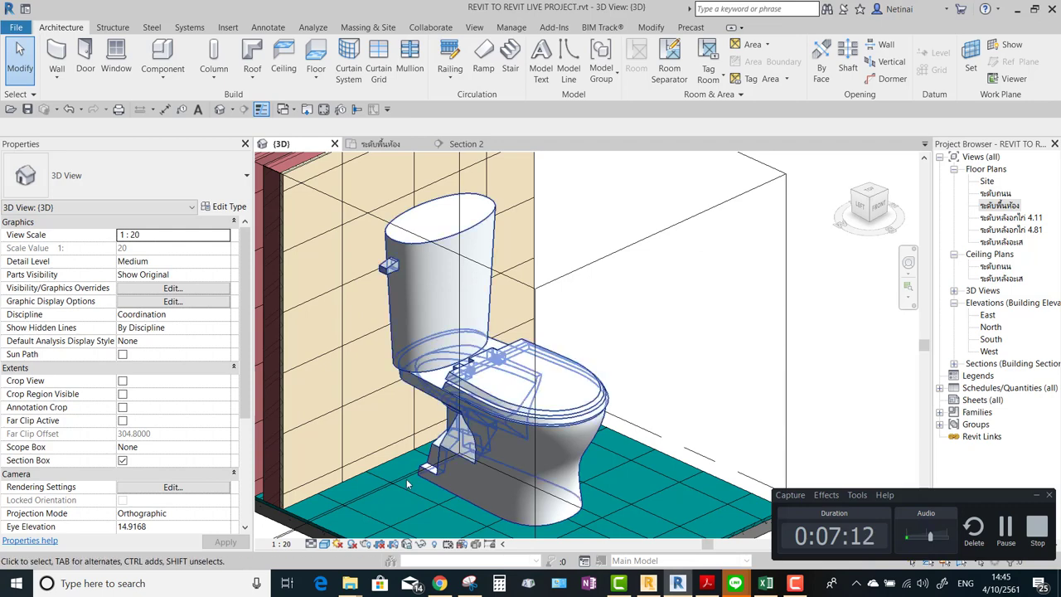
{"action": "left_click", "coordinate": [311, 544]}
{"action": "left_click", "coordinate": [332, 529]}
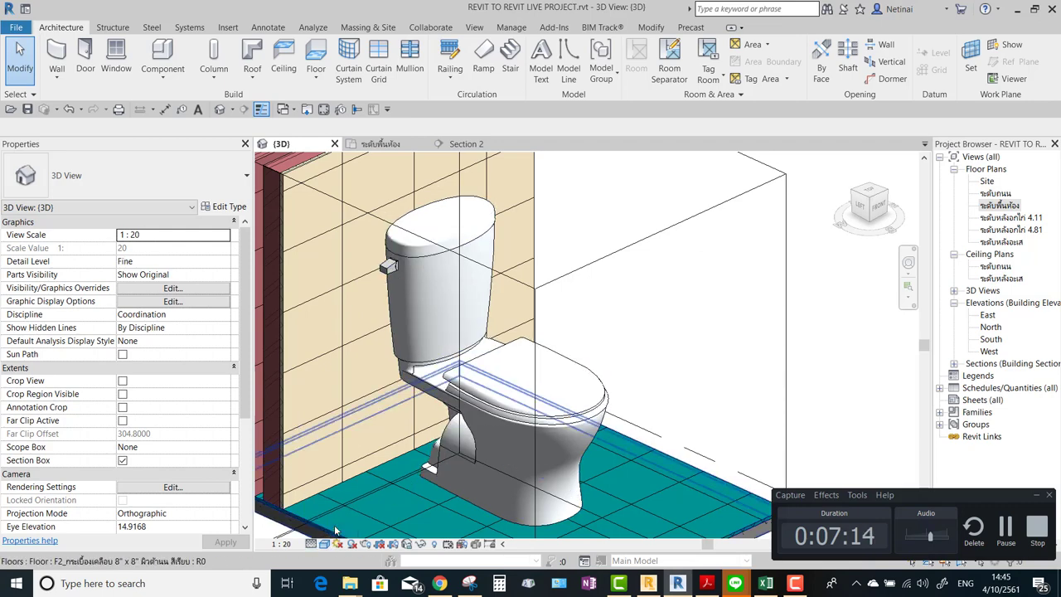
Set Coarse detail so the toilet displays as a plain box, and select it.
{"action": "left_click", "coordinate": [312, 544]}
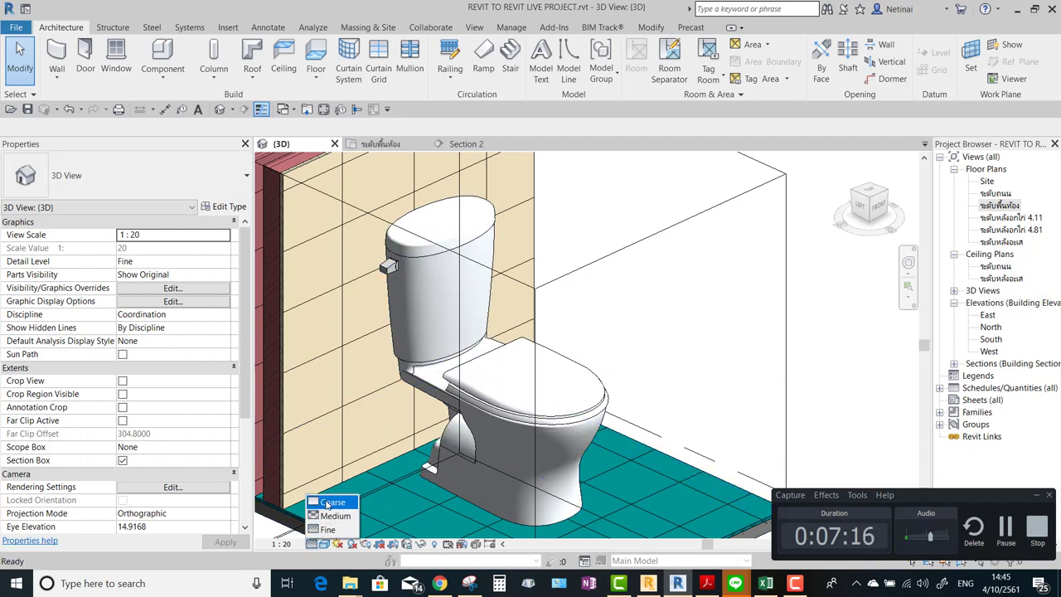
{"action": "left_click", "coordinate": [330, 502]}
{"action": "scroll", "coordinate": [695, 360], "scroll_direction": "down", "scroll_amount": 4}
{"action": "left_click", "coordinate": [634, 357]}
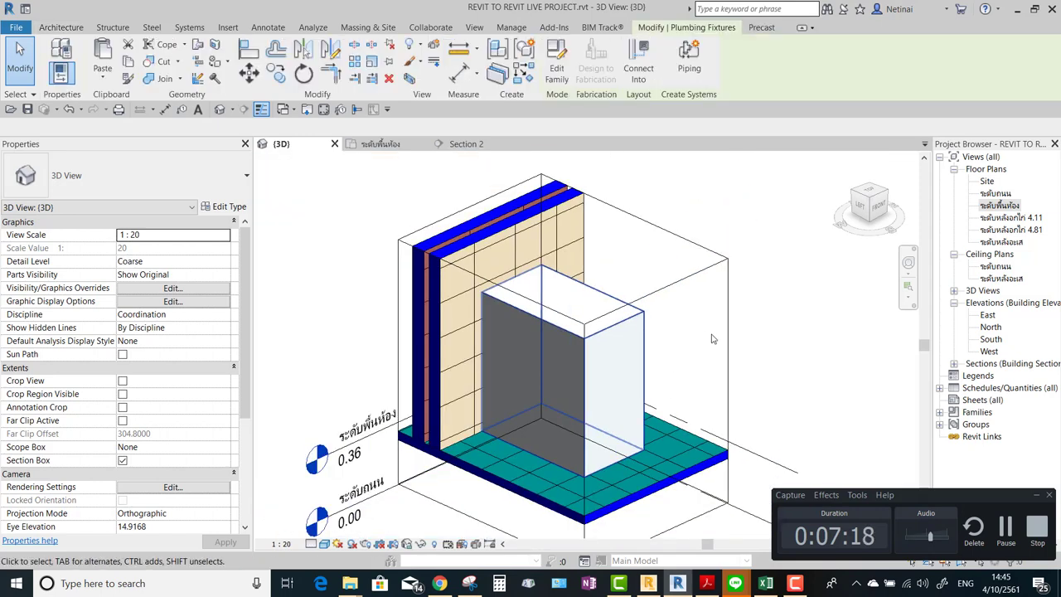
Uncheck the 3D view's Section Box to reveal the whole house, then return to Section 2.
{"action": "middle_click_drag", "start_coordinate": [711, 338], "coordinate": [874, 386], "text": "shift"}
{"action": "key", "text": "Escape"}
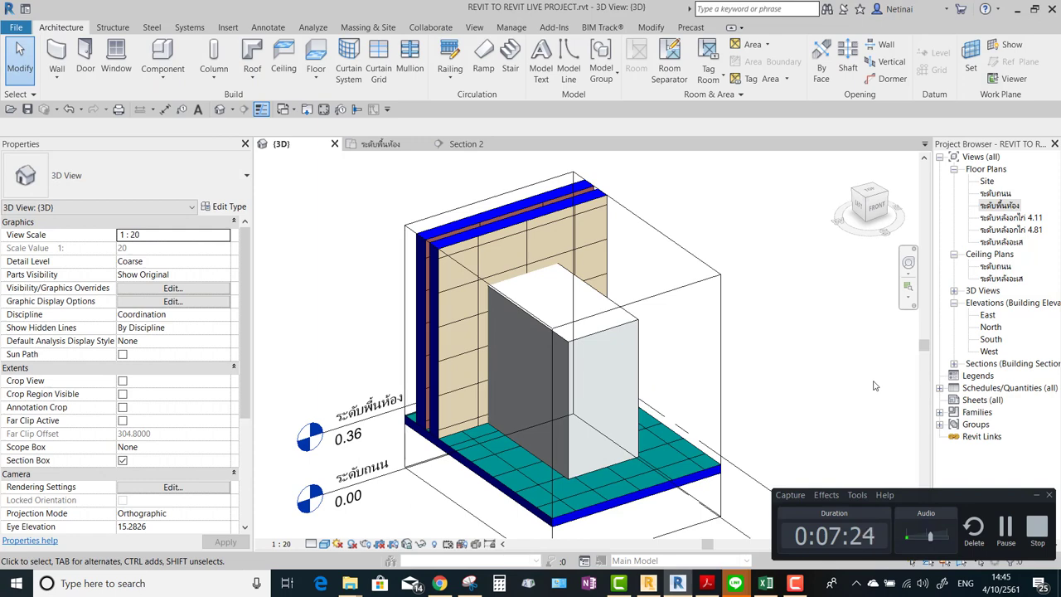
{"action": "scroll", "coordinate": [536, 390], "scroll_direction": "down", "scroll_amount": 2}
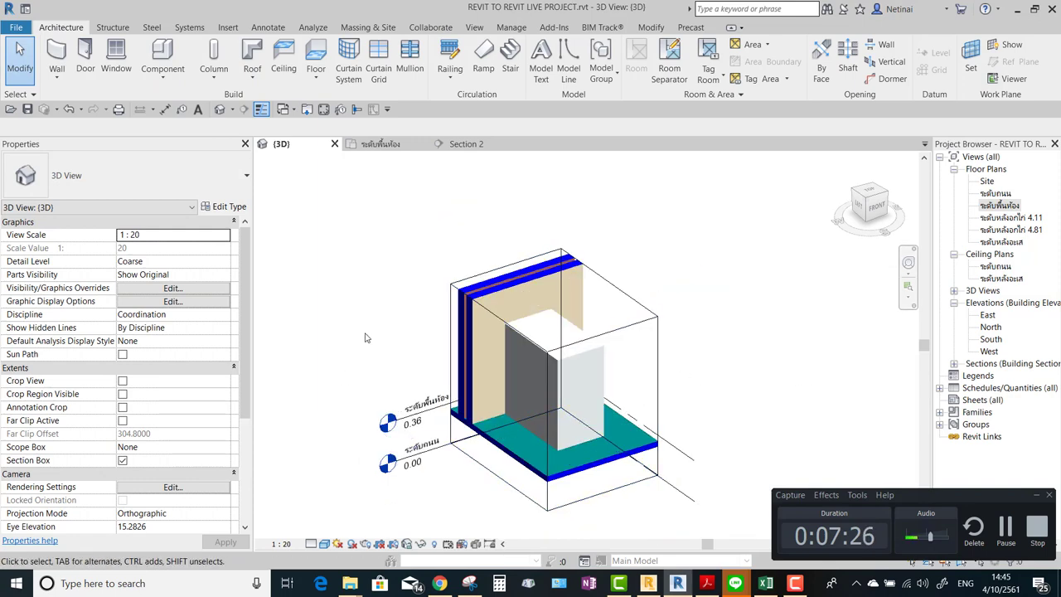
{"action": "left_click", "coordinate": [123, 460]}
{"action": "scroll", "coordinate": [467, 357], "scroll_direction": "down", "scroll_amount": 3}
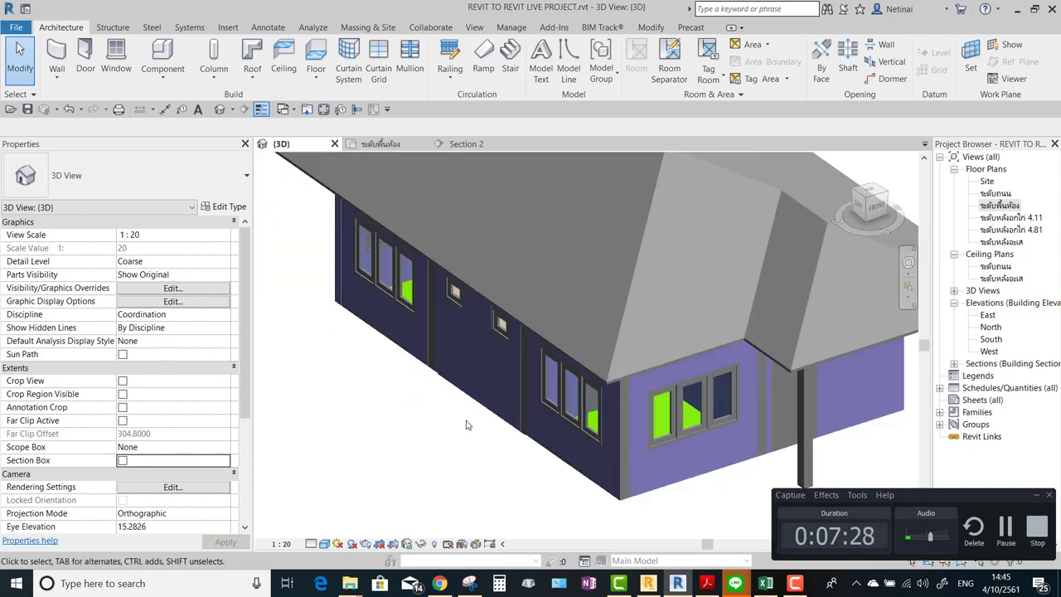
{"action": "left_click", "coordinate": [311, 544]}
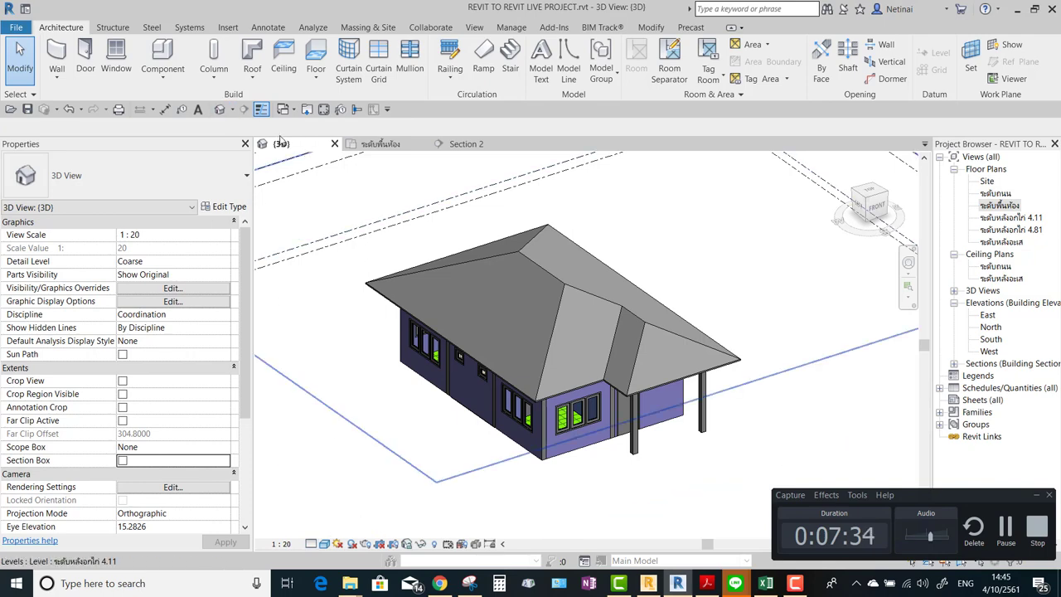
{"action": "left_click", "coordinate": [465, 143]}
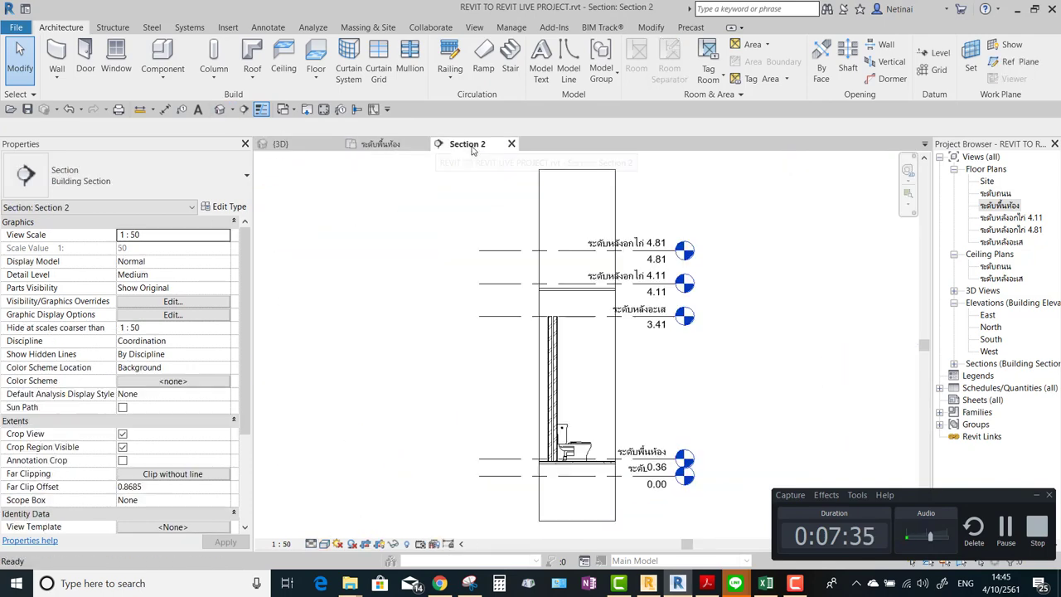
Select the toilet in Section 2 and review its type's material values in Type Properties.
{"action": "scroll", "coordinate": [592, 455], "scroll_direction": "up", "scroll_amount": 3}
{"action": "left_click", "coordinate": [576, 447]}
{"action": "scroll", "coordinate": [576, 447], "scroll_direction": "up", "scroll_amount": 1}
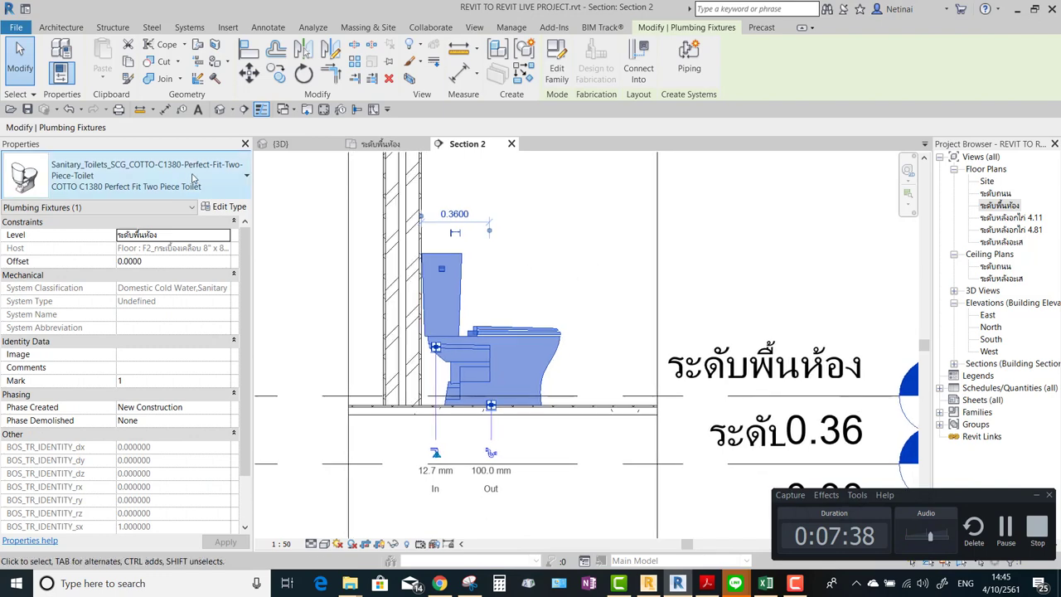
{"action": "left_click", "coordinate": [225, 208]}
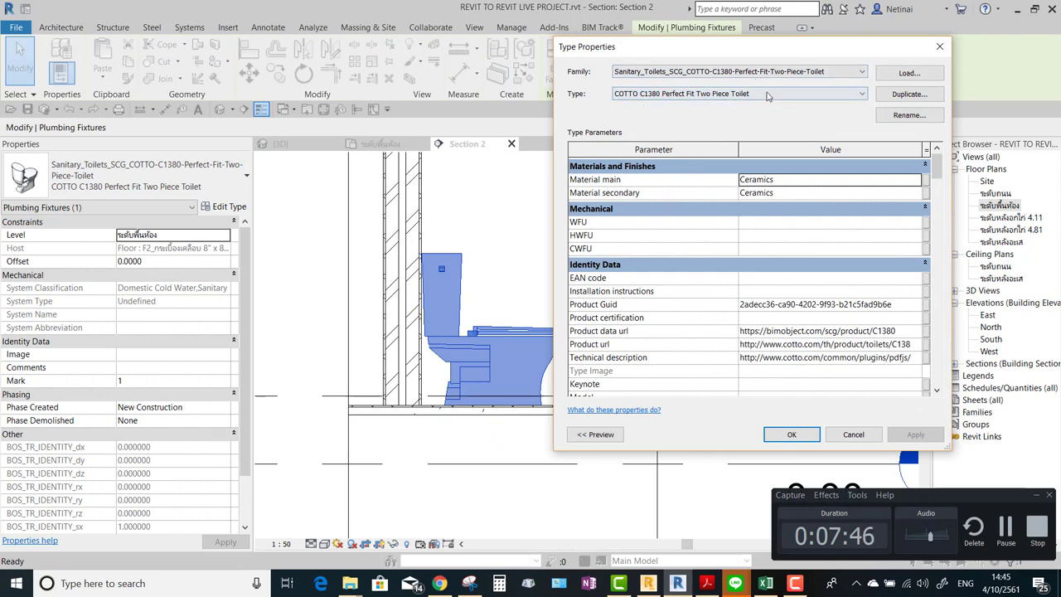
{"action": "left_click", "coordinate": [797, 182]}
{"action": "left_click", "coordinate": [792, 194]}
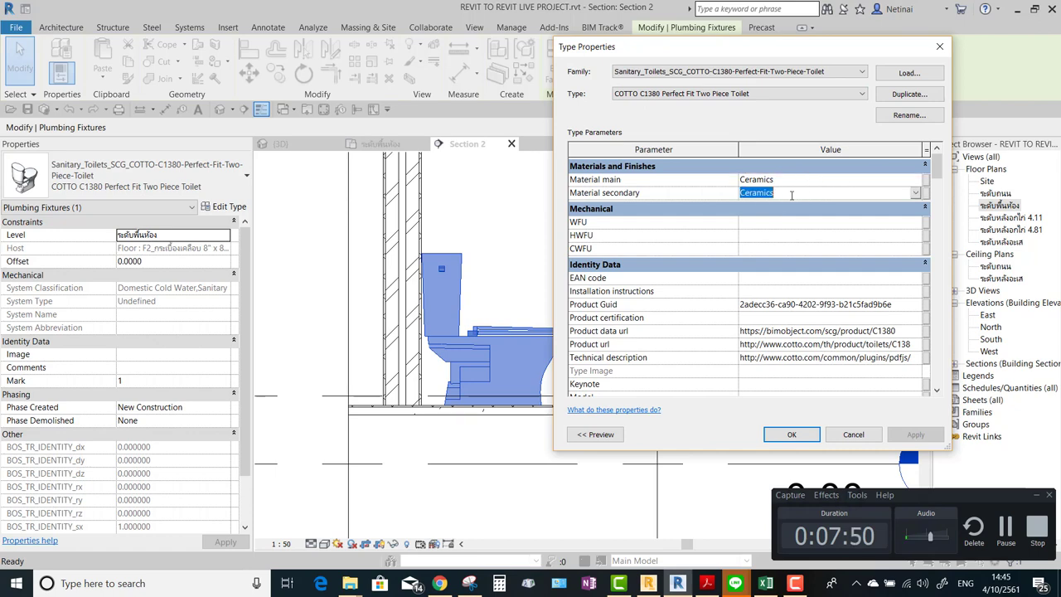
{"action": "left_click_drag", "start_coordinate": [940, 170], "coordinate": [941, 178]}
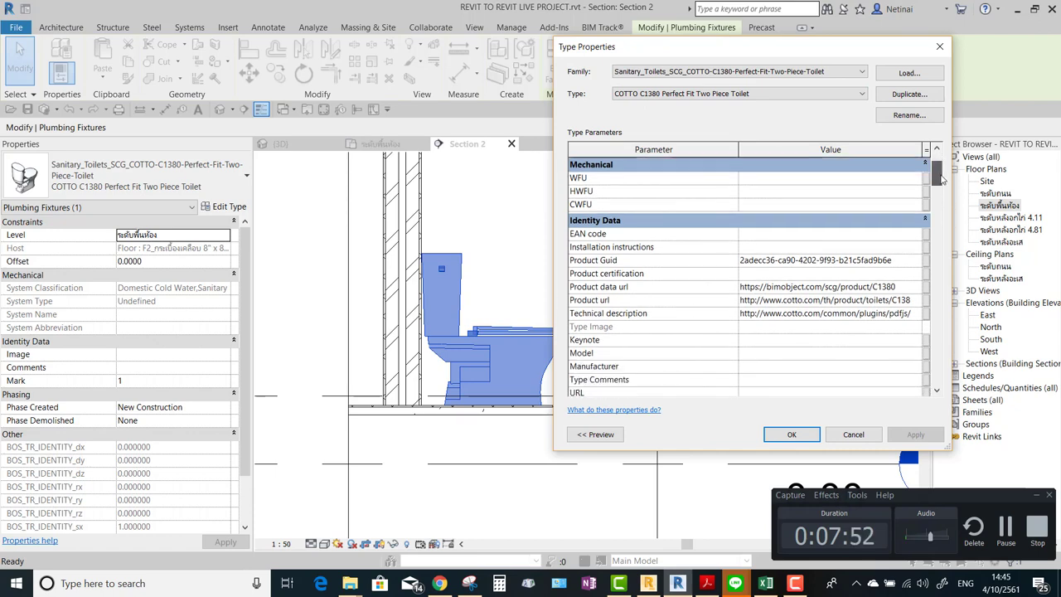
Inspect and select the toilet type's Product Guid value.
{"action": "left_click", "coordinate": [874, 263]}
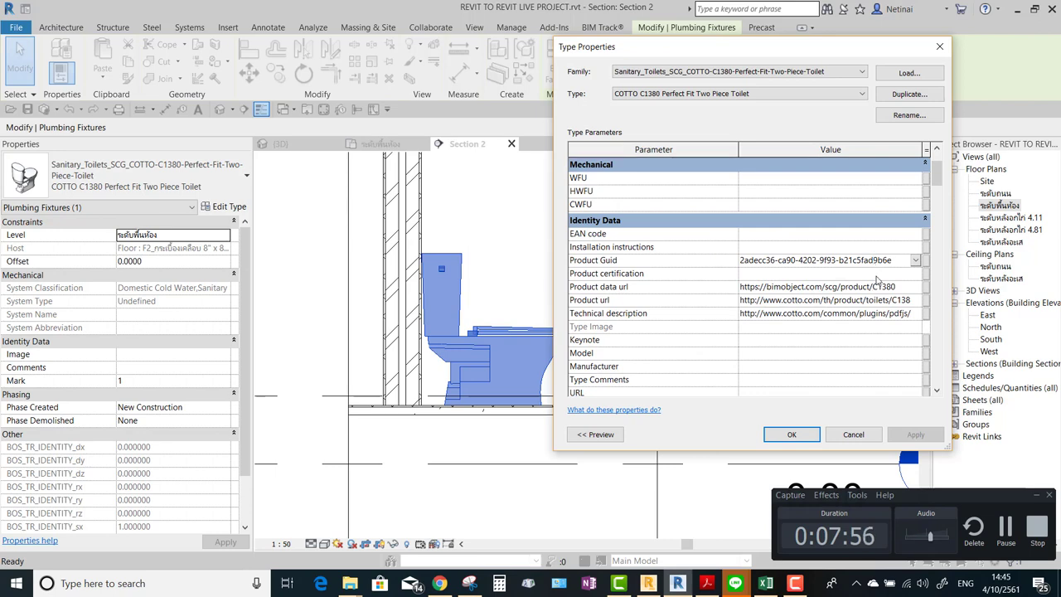
{"action": "left_click_drag", "start_coordinate": [908, 260], "coordinate": [752, 262]}
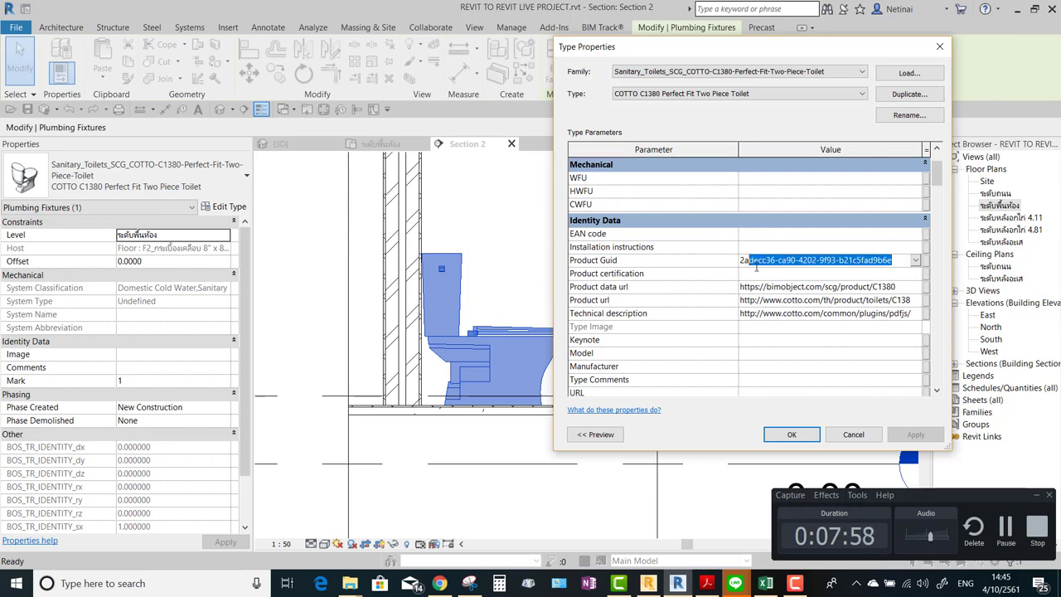
{"action": "left_click", "coordinate": [881, 262]}
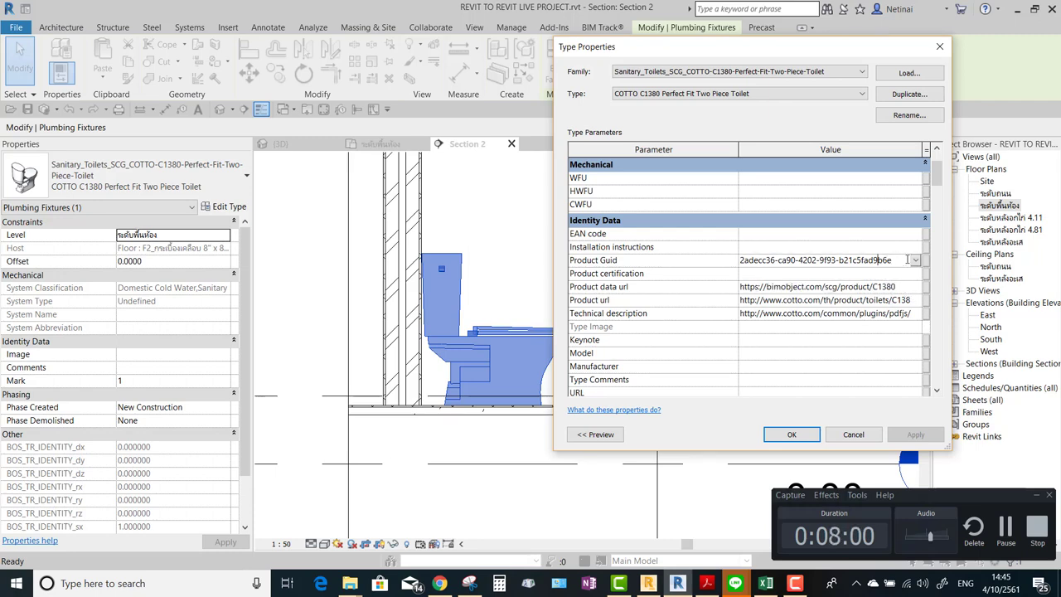
{"action": "left_click", "coordinate": [916, 260]}
{"action": "left_click", "coordinate": [915, 260]}
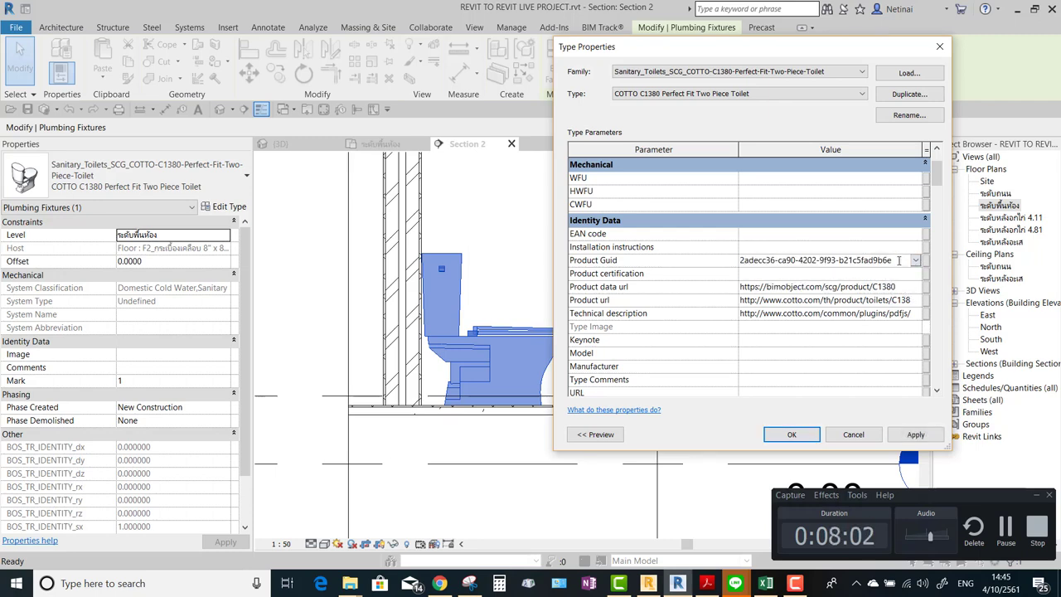
{"action": "left_click_drag", "start_coordinate": [899, 260], "coordinate": [615, 262]}
{"action": "left_click", "coordinate": [864, 262]}
{"action": "double_click", "coordinate": [849, 264]}
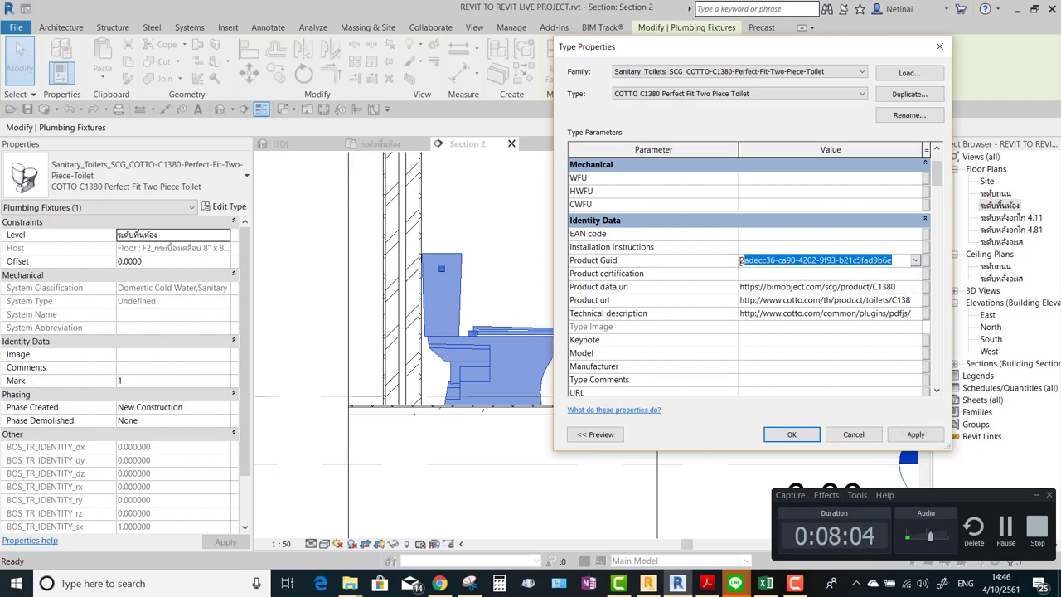
{"action": "left_click", "coordinate": [899, 262]}
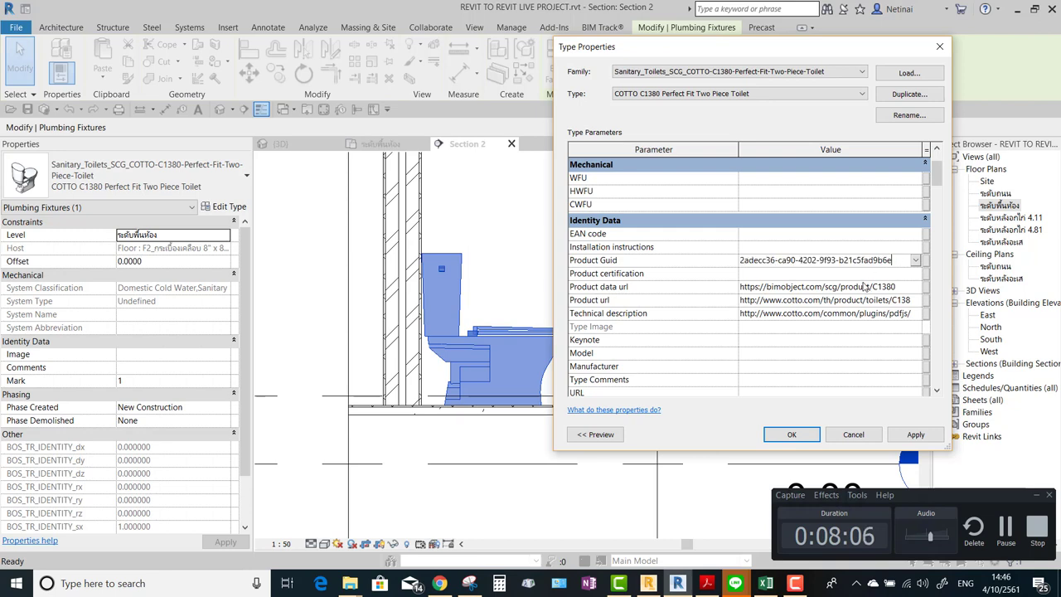
Check the Product data url, then launch the Technical description link in the browser.
{"action": "left_click", "coordinate": [837, 292]}
{"action": "left_click", "coordinate": [826, 262]}
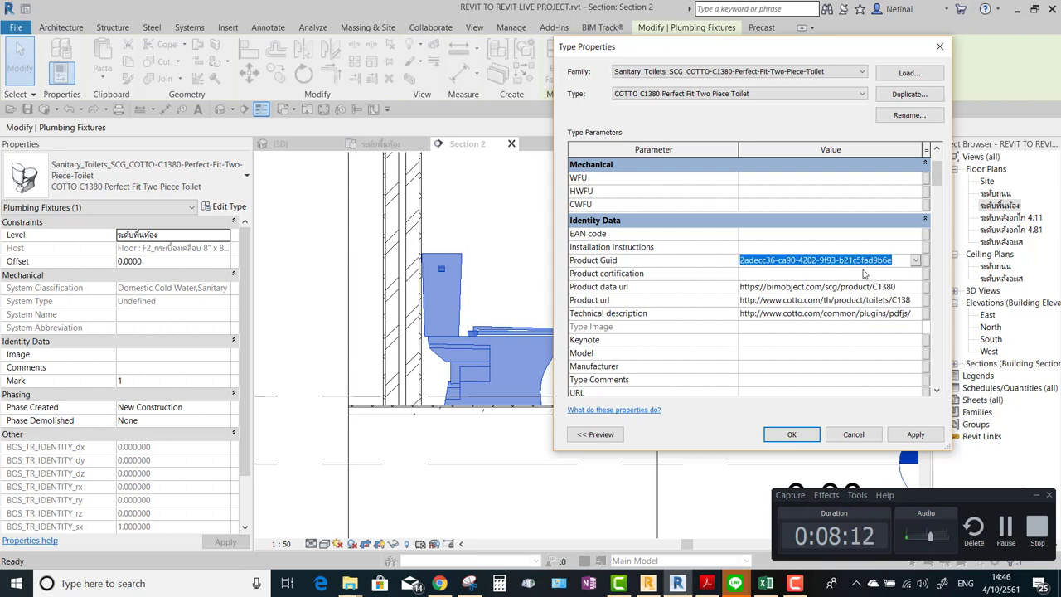
{"action": "left_click", "coordinate": [882, 287]}
{"action": "left_click", "coordinate": [882, 286]}
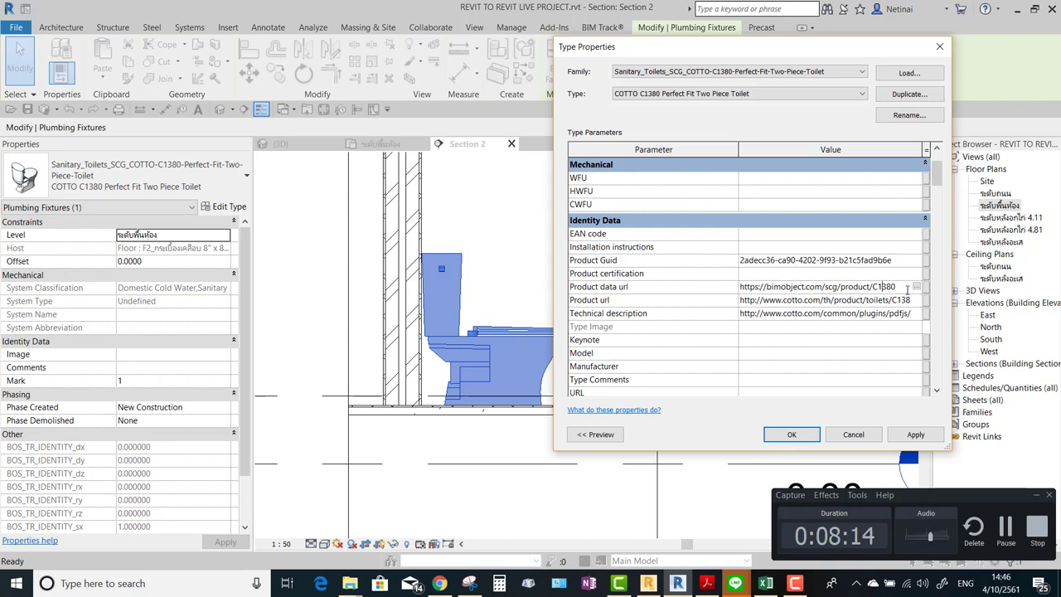
{"action": "left_click", "coordinate": [897, 315]}
{"action": "left_click", "coordinate": [916, 314]}
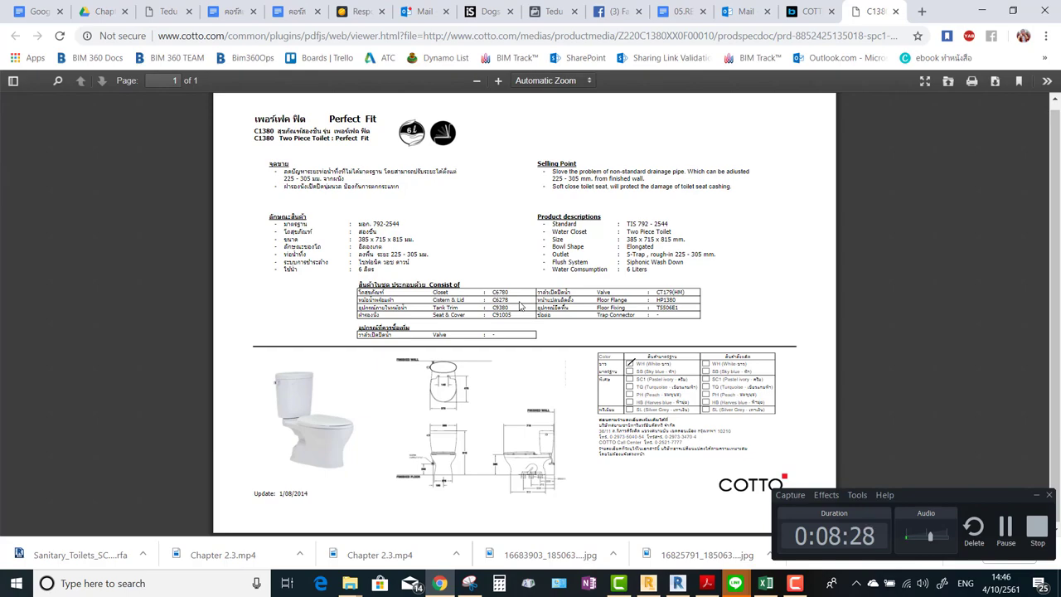
Scroll the C1380 spec sheet and highlight its first Thai bullet lines.
{"action": "scroll", "coordinate": [287, 156], "scroll_direction": "up", "scroll_amount": 10, "text": "ctrl"}
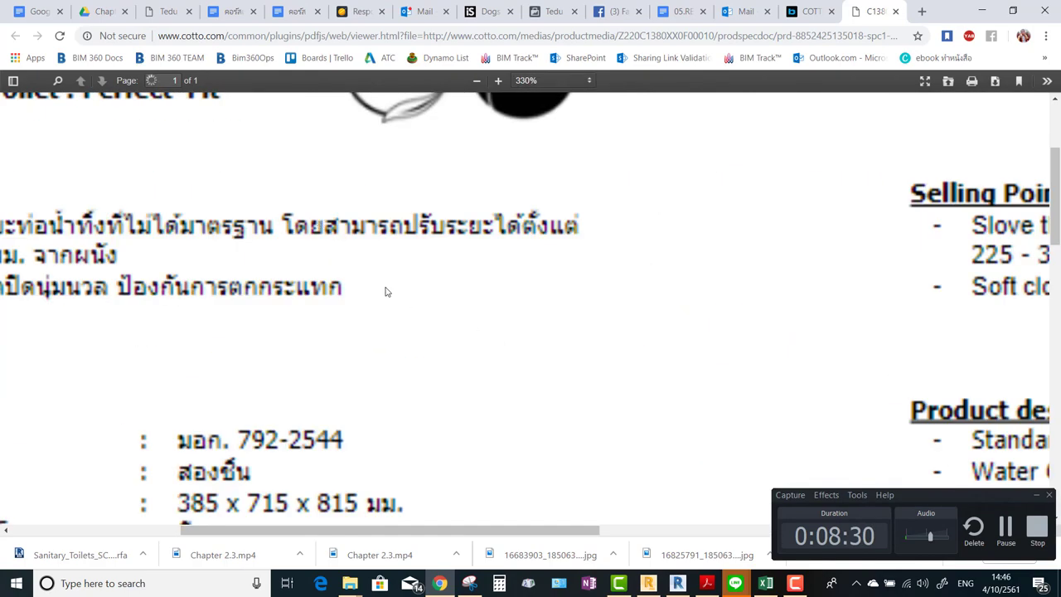
{"action": "scroll", "coordinate": [386, 292], "scroll_direction": "down", "scroll_amount": 10, "text": "ctrl"}
{"action": "scroll", "coordinate": [310, 119], "scroll_direction": "up", "scroll_amount": 4, "text": "ctrl"}
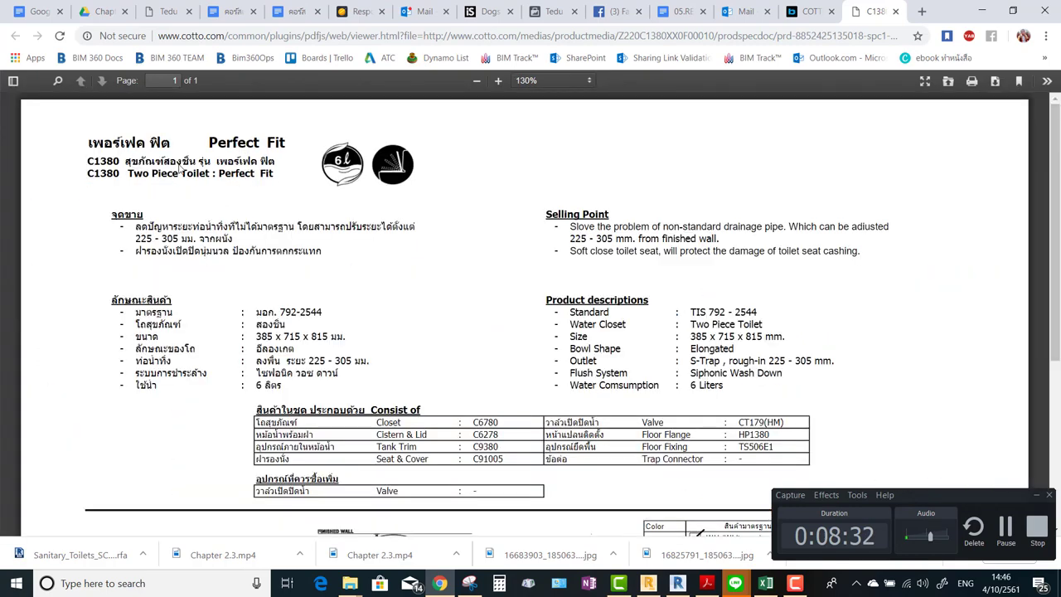
{"action": "scroll", "coordinate": [384, 257], "scroll_direction": "down", "scroll_amount": 3}
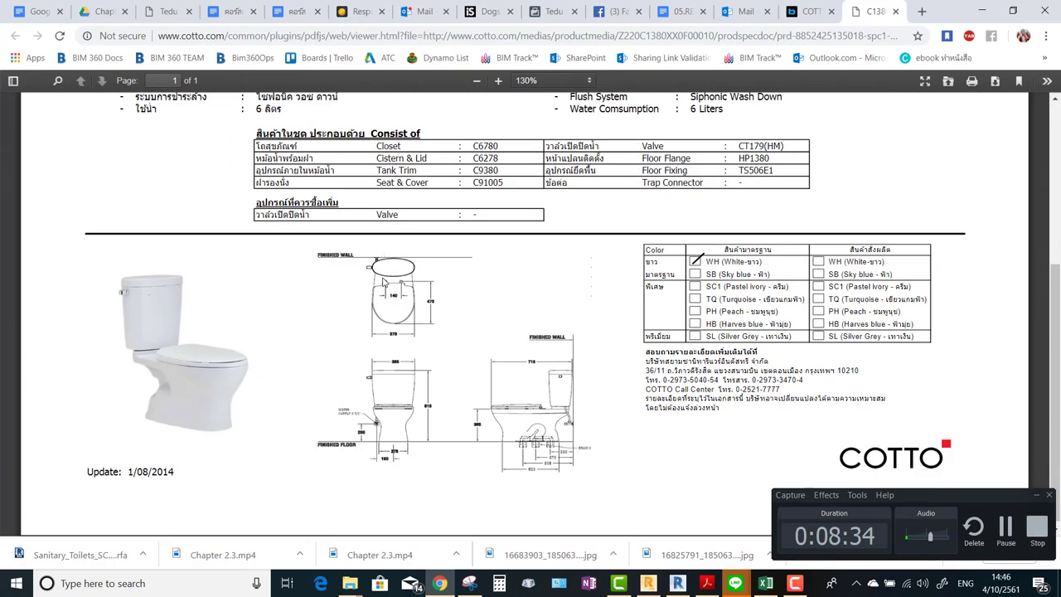
{"action": "scroll", "coordinate": [477, 284], "scroll_direction": "up", "scroll_amount": 3}
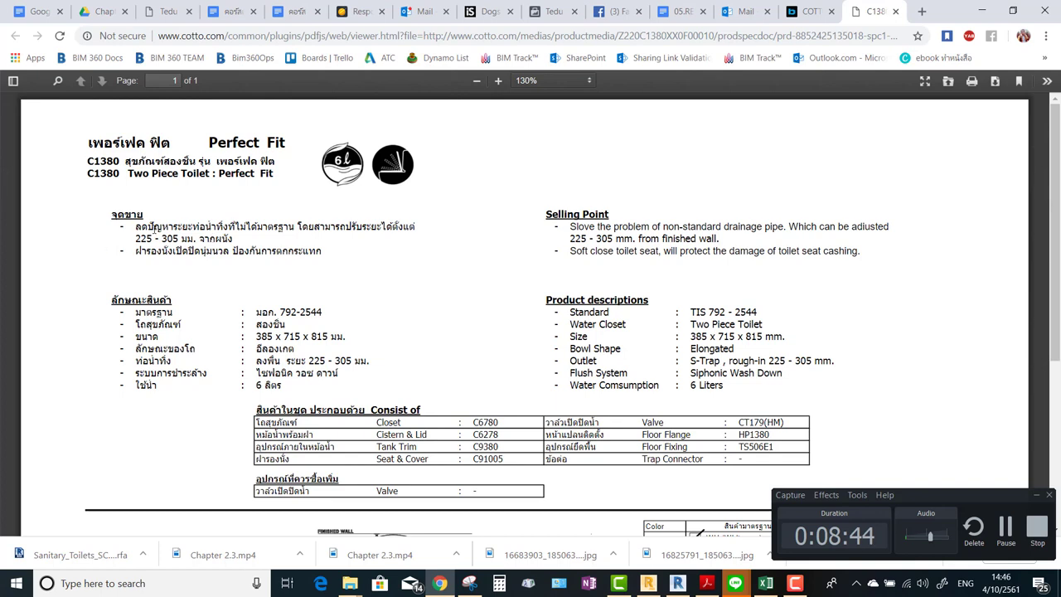
{"action": "left_click_drag", "start_coordinate": [156, 230], "coordinate": [281, 247]}
{"action": "left_click", "coordinate": [191, 236]}
{"action": "left_click_drag", "start_coordinate": [132, 232], "coordinate": [310, 225]}
{"action": "left_click", "coordinate": [336, 236]}
{"action": "scroll", "coordinate": [205, 212], "scroll_direction": "up", "scroll_amount": 4, "text": "ctrl"}
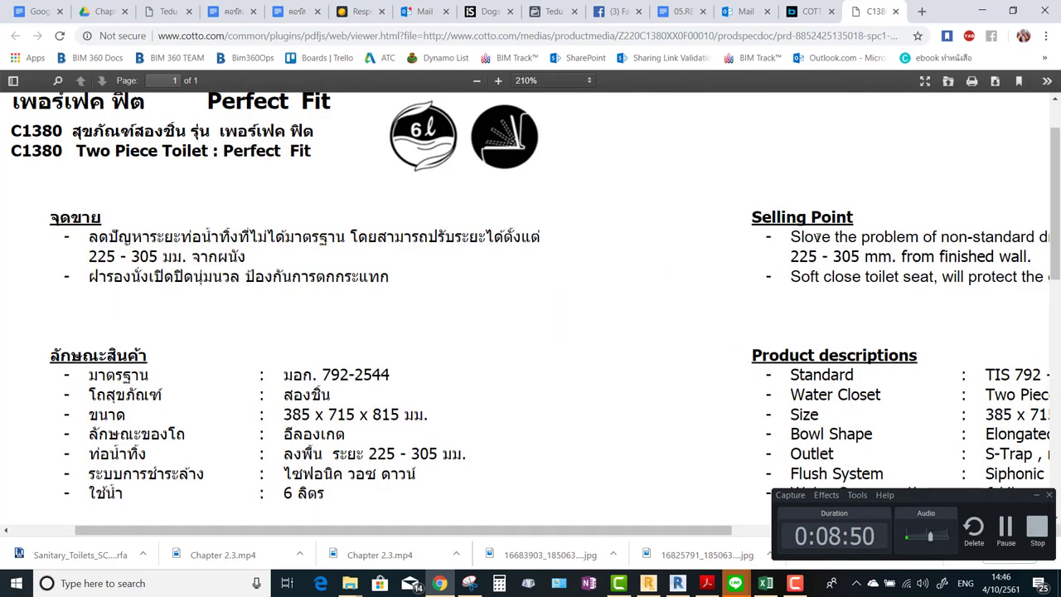
Select the soft-close seat, Selling Point and specification text to read the values.
{"action": "left_click_drag", "start_coordinate": [818, 236], "coordinate": [803, 236]}
{"action": "scroll", "coordinate": [564, 271], "scroll_direction": "down", "scroll_amount": 9, "text": "ctrl"}
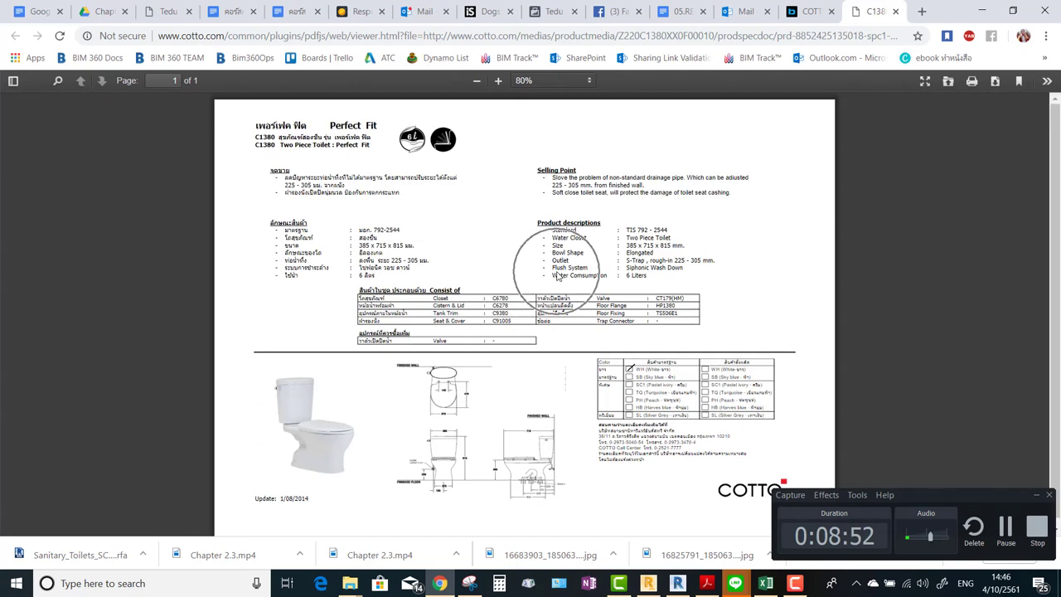
{"action": "scroll", "coordinate": [585, 193], "scroll_direction": "up", "scroll_amount": 13, "text": "ctrl"}
{"action": "scroll", "coordinate": [554, 230], "scroll_direction": "down", "scroll_amount": 10, "text": "ctrl"}
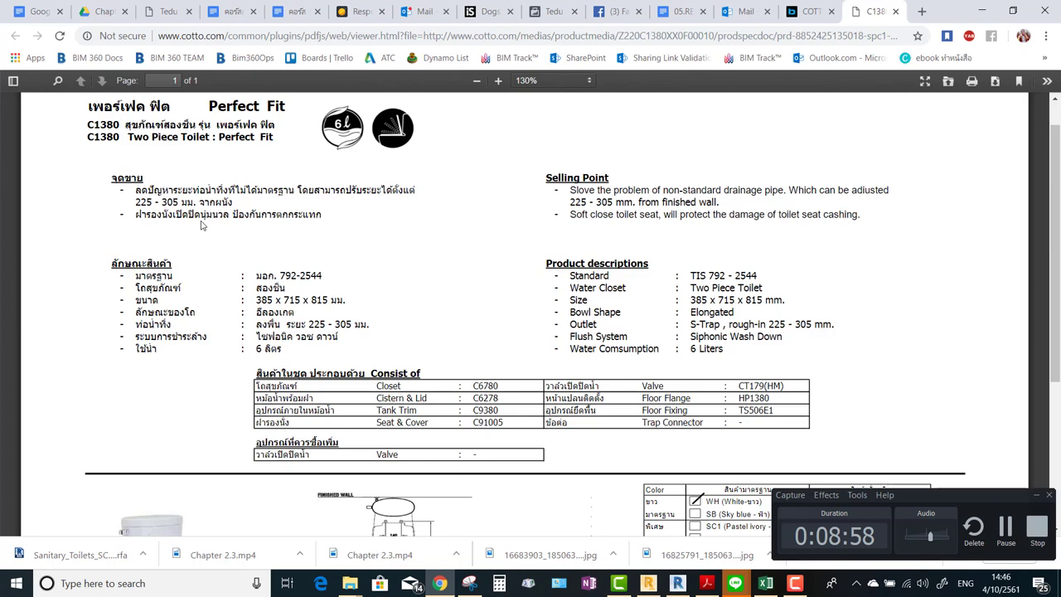
{"action": "double_click", "coordinate": [614, 214]}
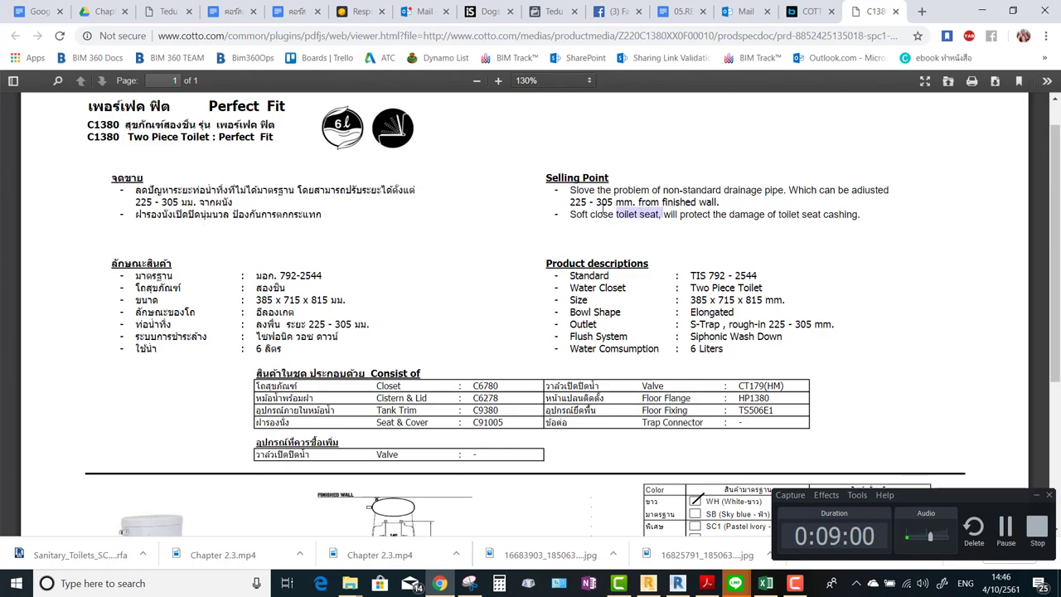
{"action": "triple_click", "coordinate": [621, 214]}
{"action": "left_click", "coordinate": [577, 209]}
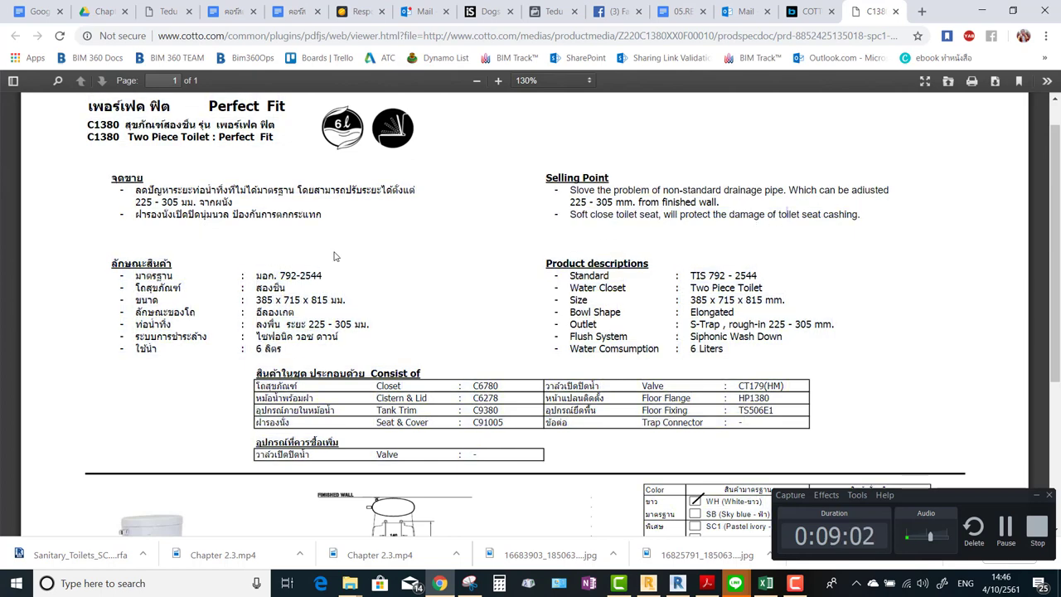
{"action": "left_click_drag", "start_coordinate": [553, 214], "coordinate": [670, 236]}
{"action": "left_click", "coordinate": [762, 207]}
{"action": "left_click_drag", "start_coordinate": [729, 207], "coordinate": [582, 197]}
{"action": "left_click", "coordinate": [564, 192]}
{"action": "left_click_drag", "start_coordinate": [732, 214], "coordinate": [734, 205]}
{"action": "left_click", "coordinate": [240, 336]}
Scroll through the sheet and fit the whole page in view with Ctrl+0.
{"action": "scroll", "coordinate": [234, 304], "scroll_direction": "down", "scroll_amount": 1}
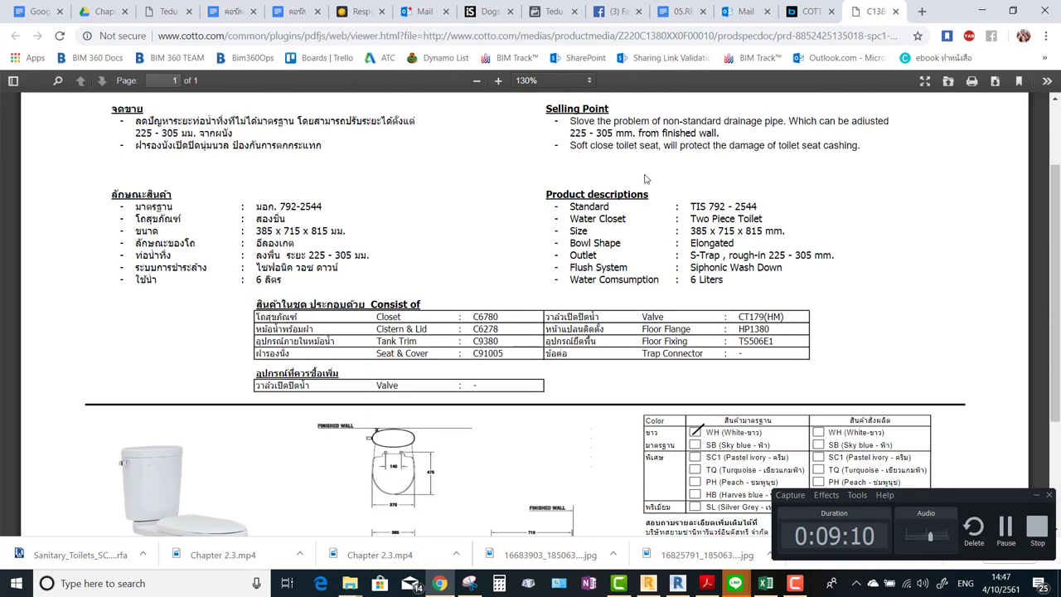
{"action": "scroll", "coordinate": [648, 179], "scroll_direction": "up", "scroll_amount": 1}
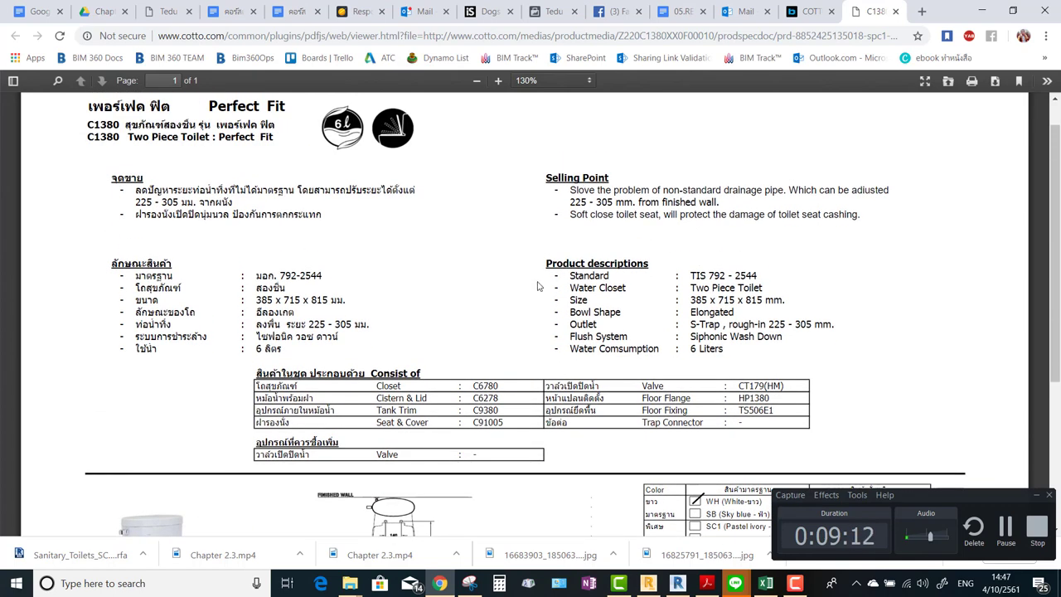
{"action": "scroll", "coordinate": [494, 279], "scroll_direction": "down", "scroll_amount": 3}
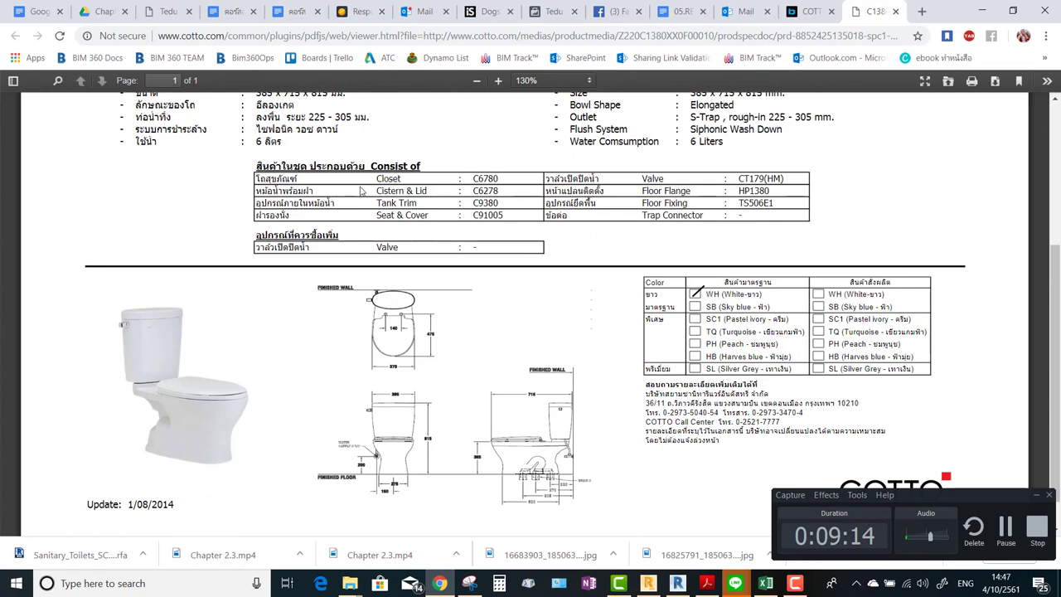
{"action": "scroll", "coordinate": [491, 202], "scroll_direction": "down", "scroll_amount": 1}
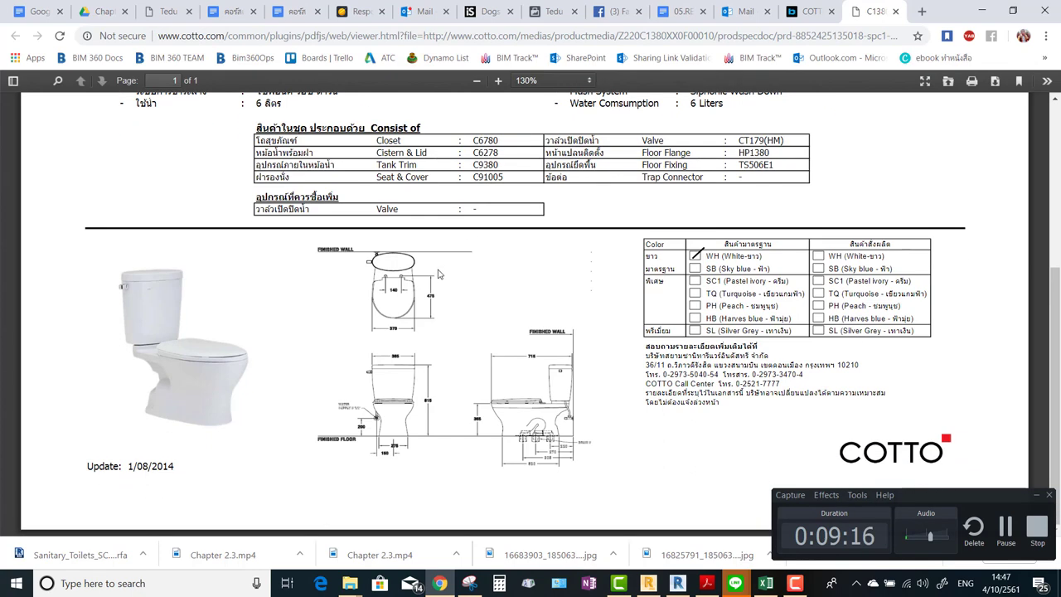
{"action": "scroll", "coordinate": [418, 320], "scroll_direction": "up", "scroll_amount": 14, "text": "ctrl"}
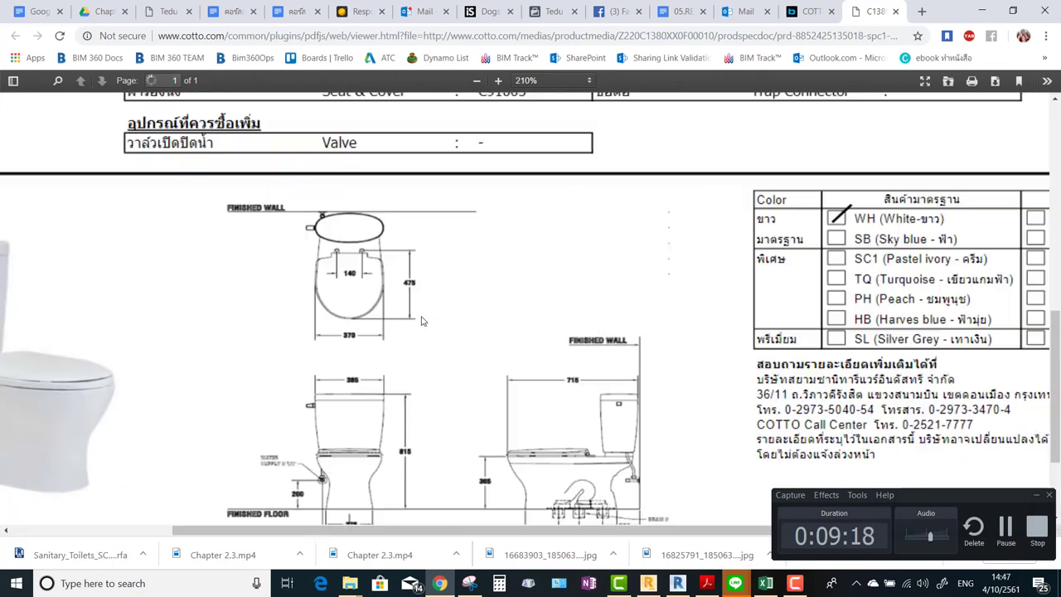
{"action": "key", "text": "ctrl+0"}
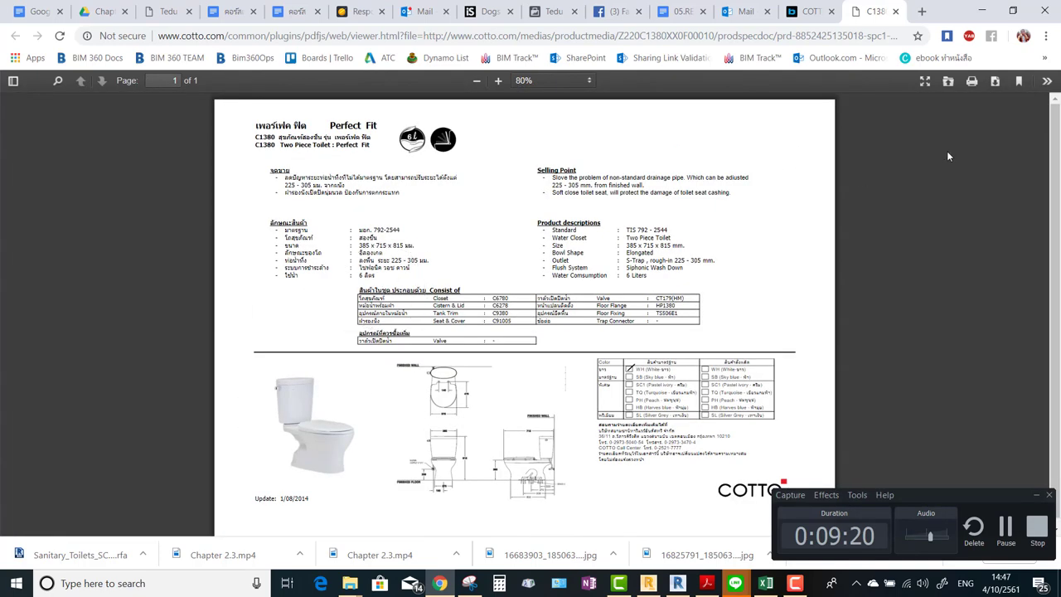
Download the spec sheet PDF and open it from its Downloads folder in Acrobat Reader.
{"action": "left_click", "coordinate": [995, 80]}
{"action": "left_click", "coordinate": [143, 555]}
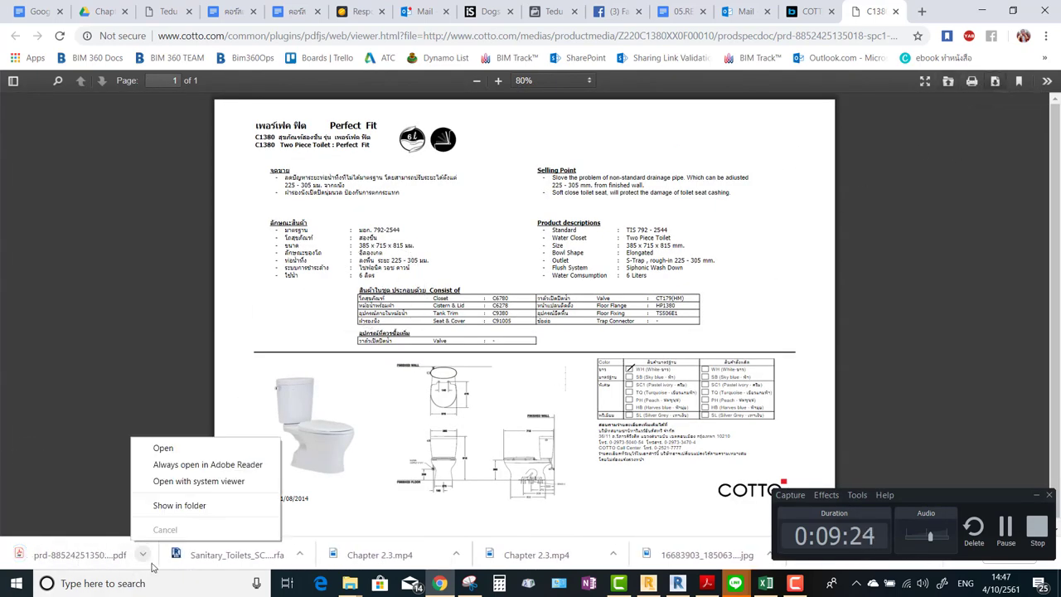
{"action": "left_click", "coordinate": [200, 504]}
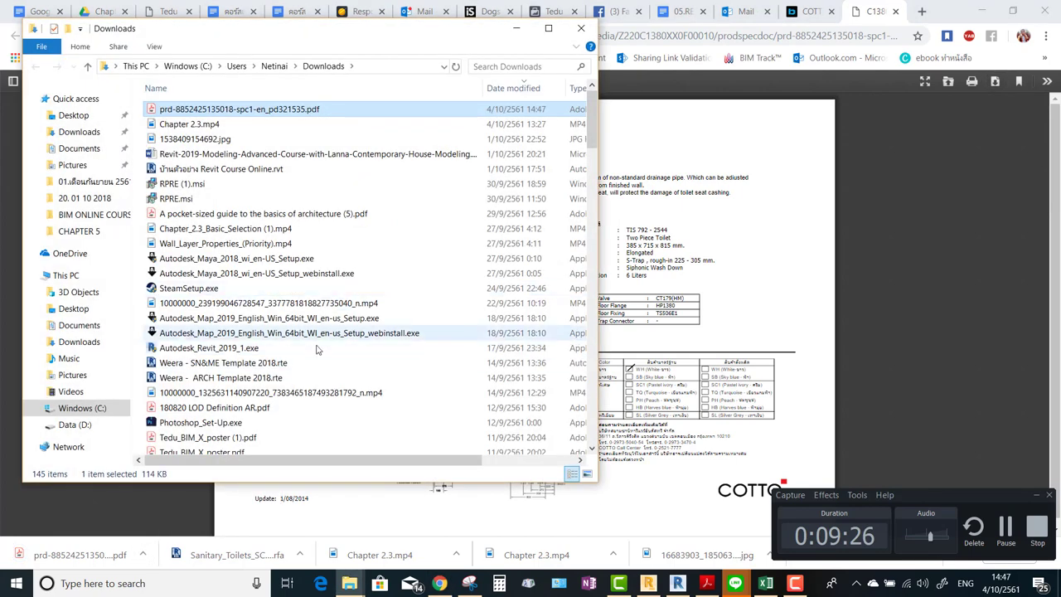
{"action": "double_click", "coordinate": [235, 113]}
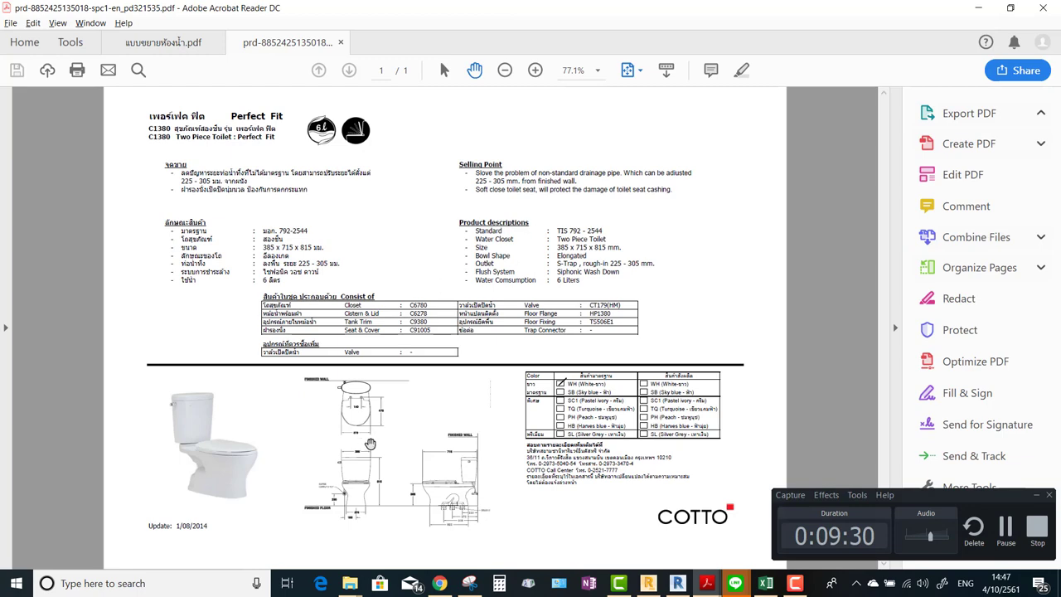
Pan through the C1380 drawings and colour table, then minimize Acrobat Reader.
{"action": "scroll", "coordinate": [359, 427], "scroll_direction": "up", "scroll_amount": 4, "text": "ctrl"}
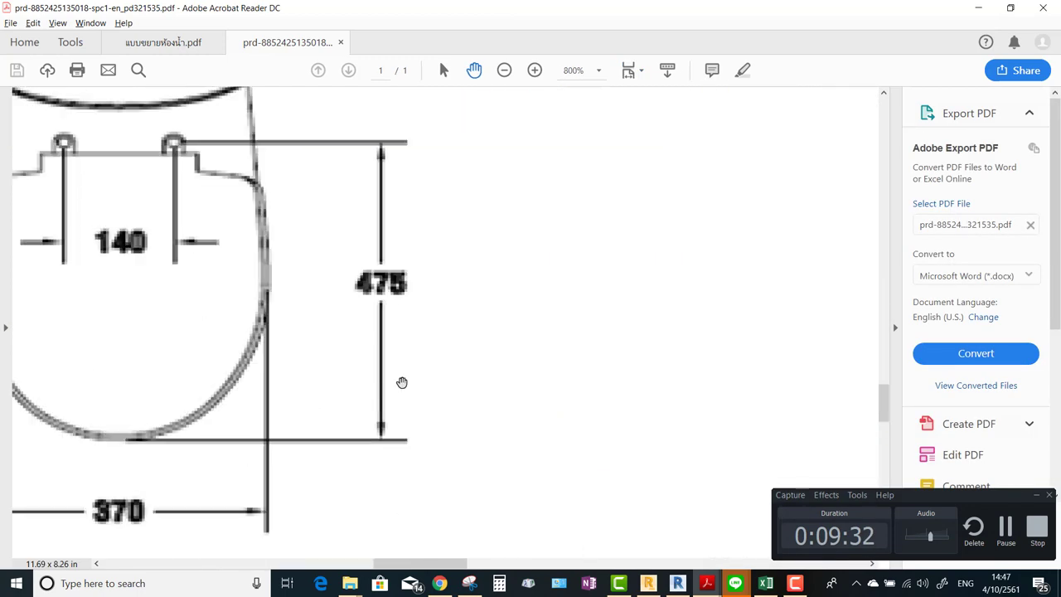
{"action": "scroll", "coordinate": [403, 382], "scroll_direction": "down", "scroll_amount": 2, "text": "ctrl"}
{"action": "scroll", "coordinate": [389, 385], "scroll_direction": "up", "scroll_amount": 5, "text": "ctrl"}
{"action": "scroll", "coordinate": [393, 360], "scroll_direction": "down", "scroll_amount": 5, "text": "ctrl"}
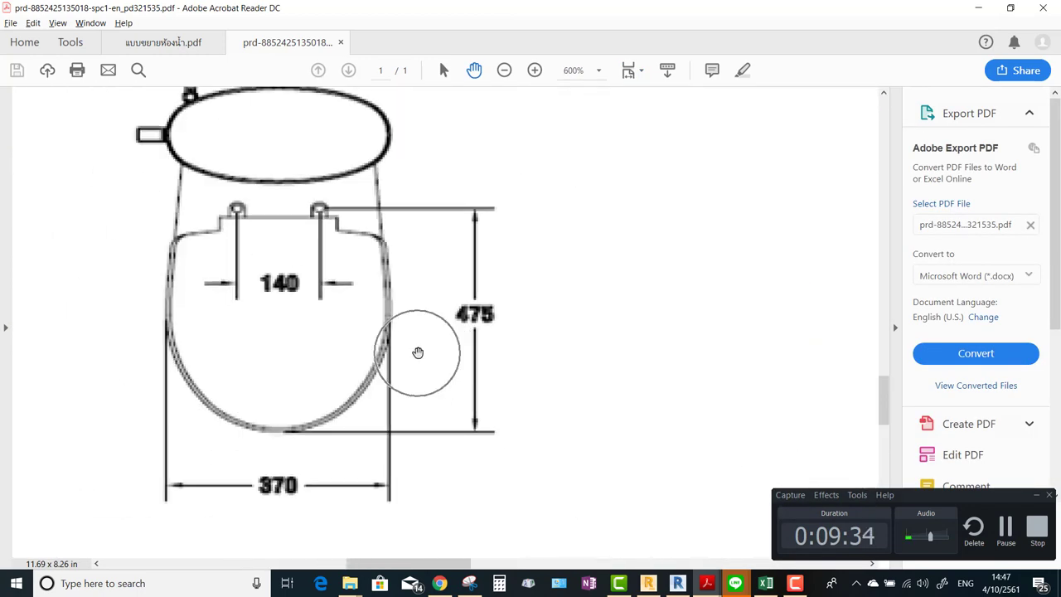
{"action": "scroll", "coordinate": [421, 356], "scroll_direction": "up", "scroll_amount": 1, "text": "ctrl"}
{"action": "scroll", "coordinate": [583, 245], "scroll_direction": "down", "scroll_amount": 3}
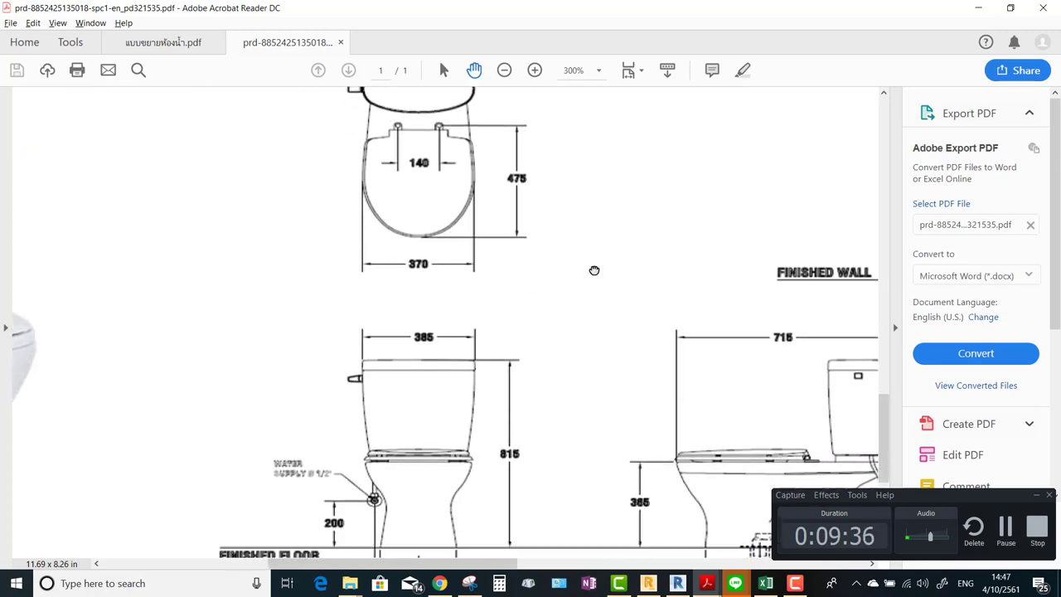
{"action": "scroll", "coordinate": [555, 269], "scroll_direction": "down", "scroll_amount": 3, "text": "ctrl"}
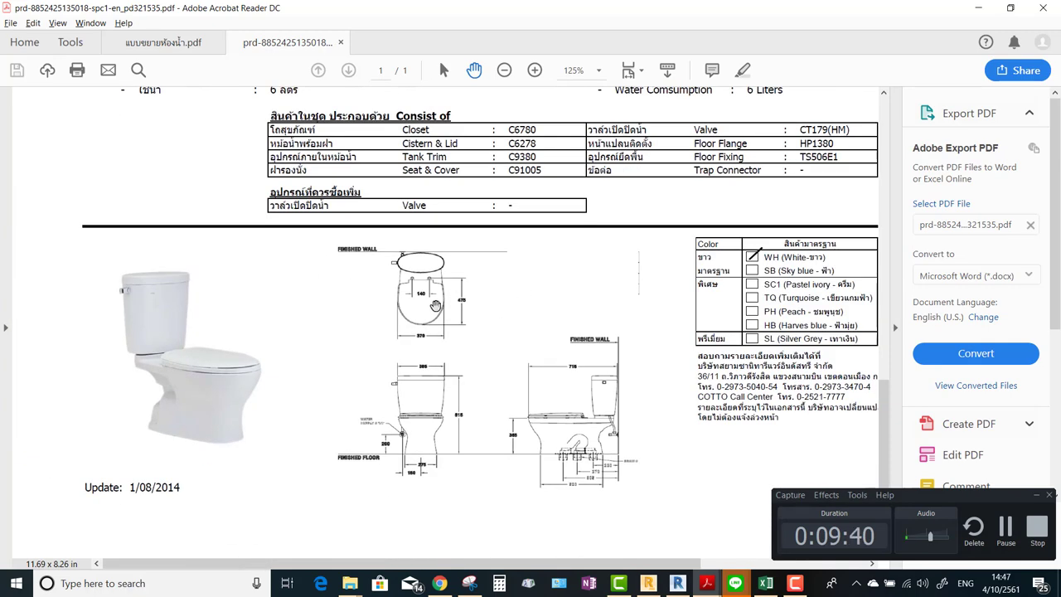
{"action": "scroll", "coordinate": [461, 295], "scroll_direction": "up", "scroll_amount": 4, "text": "ctrl"}
{"action": "scroll", "coordinate": [481, 283], "scroll_direction": "up", "scroll_amount": 2, "text": "ctrl"}
{"action": "scroll", "coordinate": [489, 281], "scroll_direction": "down", "scroll_amount": 5, "text": "ctrl"}
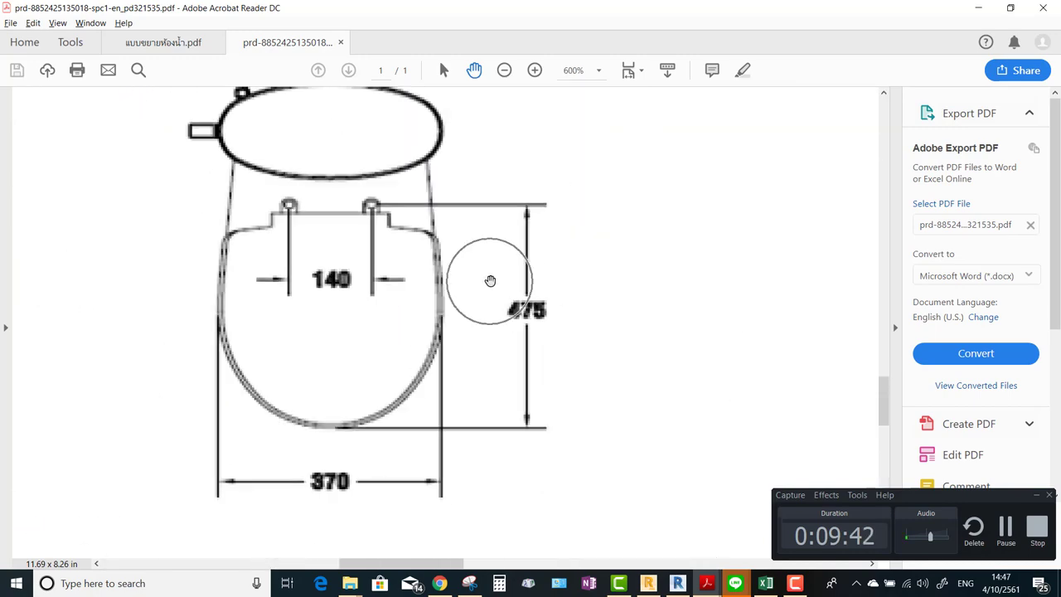
{"action": "scroll", "coordinate": [545, 282], "scroll_direction": "right", "scroll_amount": 5}
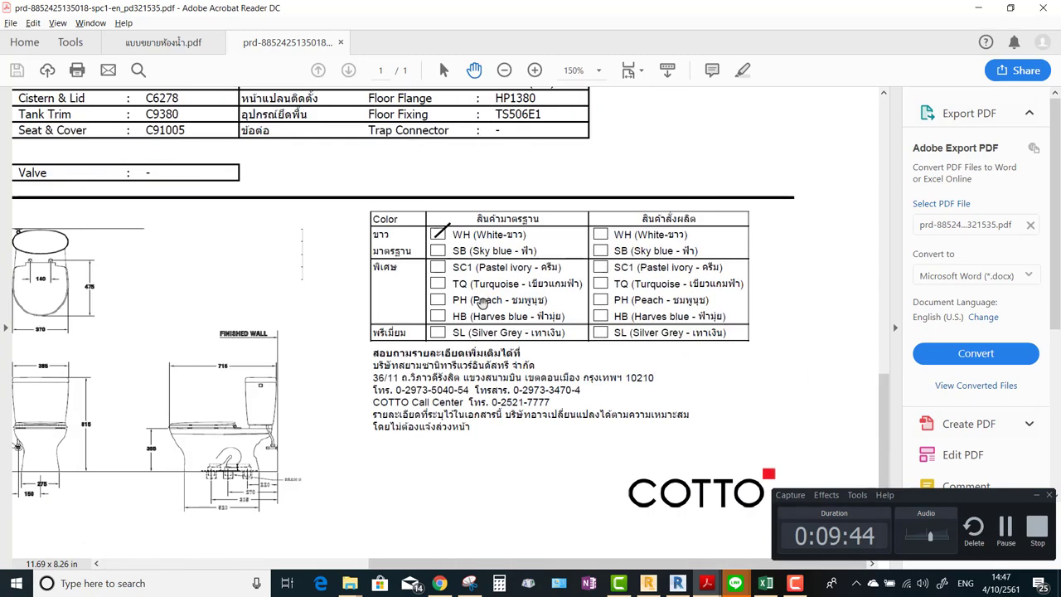
{"action": "scroll", "coordinate": [484, 304], "scroll_direction": "up", "scroll_amount": 1}
{"action": "scroll", "coordinate": [591, 303], "scroll_direction": "down", "scroll_amount": 1}
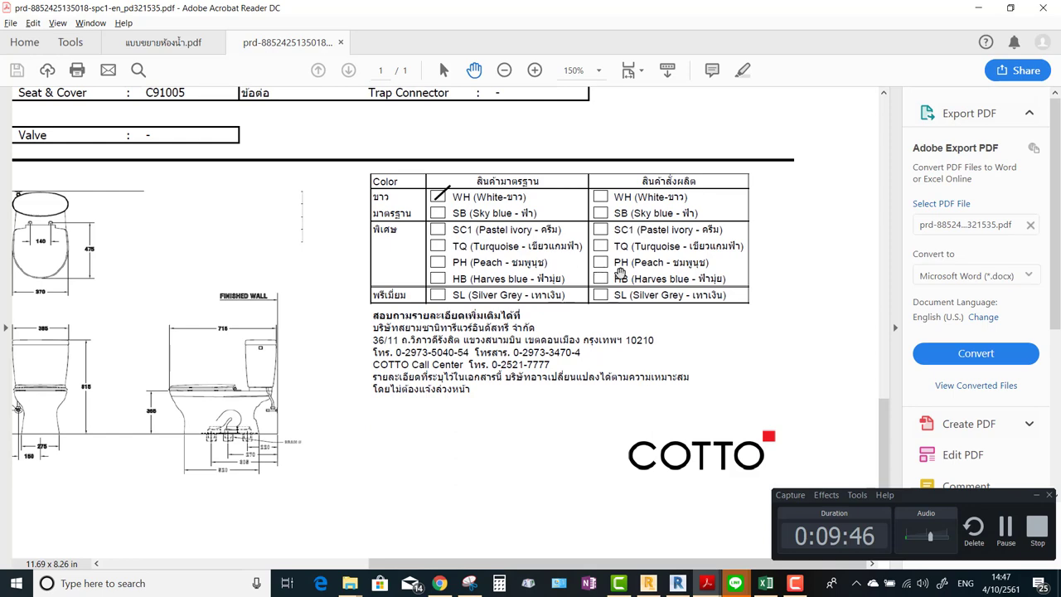
{"action": "scroll", "coordinate": [597, 282], "scroll_direction": "left", "scroll_amount": 2}
{"action": "scroll", "coordinate": [599, 279], "scroll_direction": "right", "scroll_amount": 2}
{"action": "left_click", "coordinate": [978, 7]}
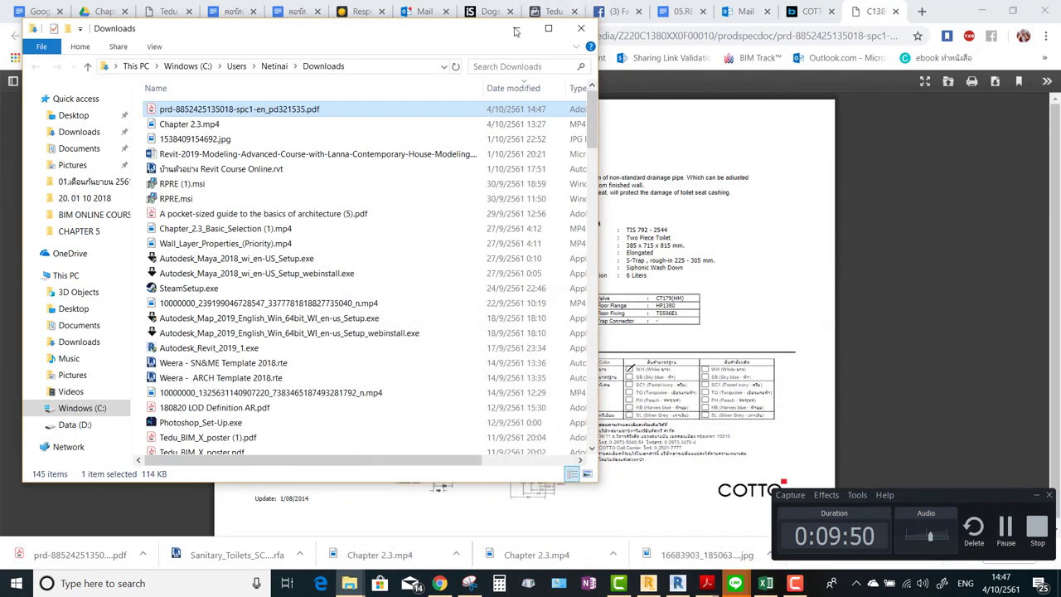
Minimize Explorer and Chrome to return to Revit, and check the toilet's Manufacturer value.
{"action": "left_click", "coordinate": [515, 28]}
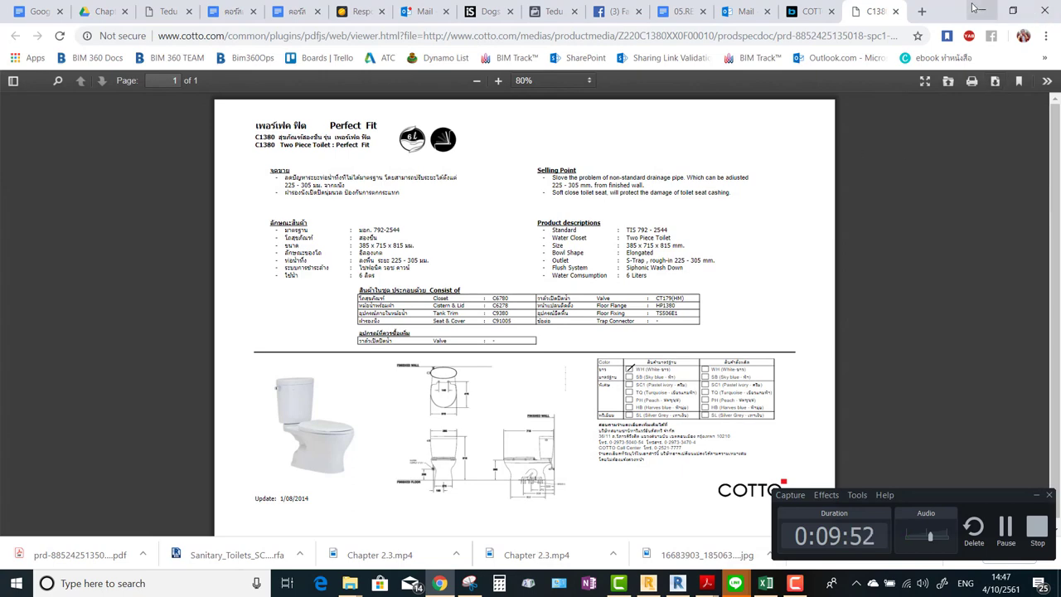
{"action": "left_click", "coordinate": [982, 10]}
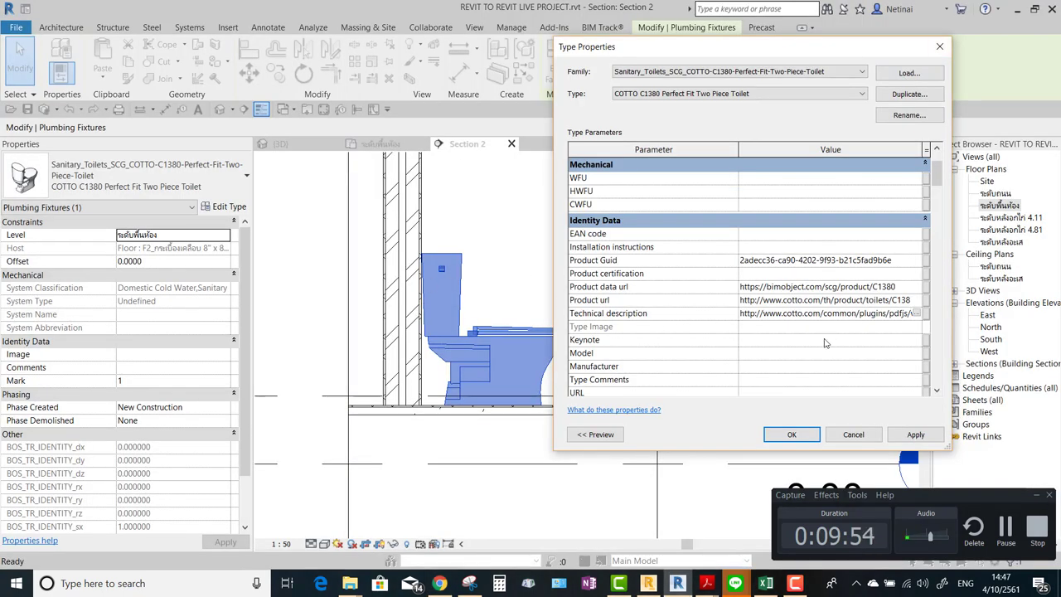
{"action": "scroll", "coordinate": [826, 342], "scroll_direction": "down", "scroll_amount": 4}
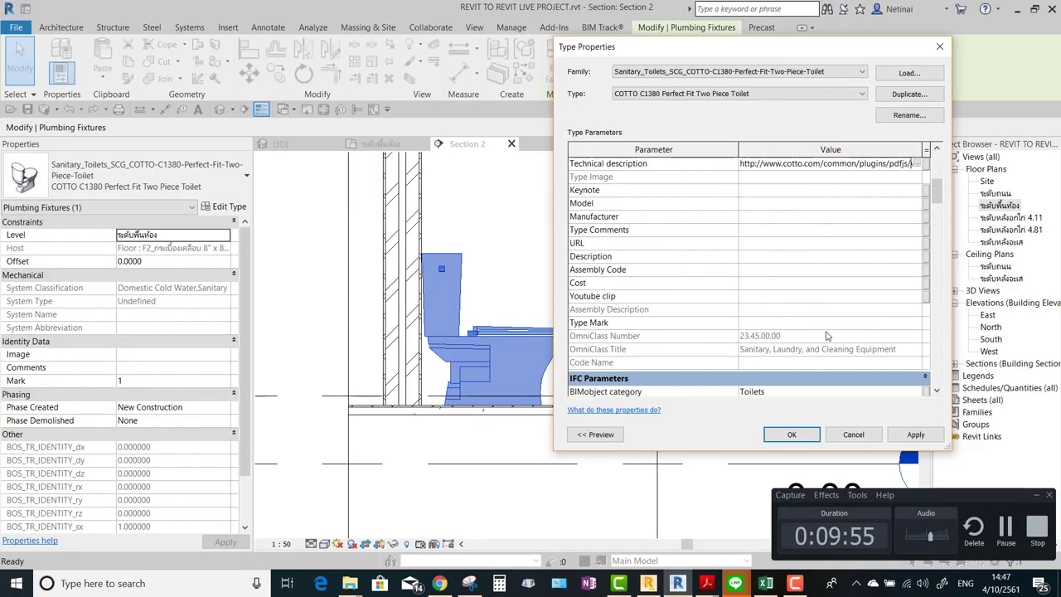
{"action": "left_click", "coordinate": [795, 219]}
{"action": "scroll", "coordinate": [839, 205], "scroll_direction": "up", "scroll_amount": 1}
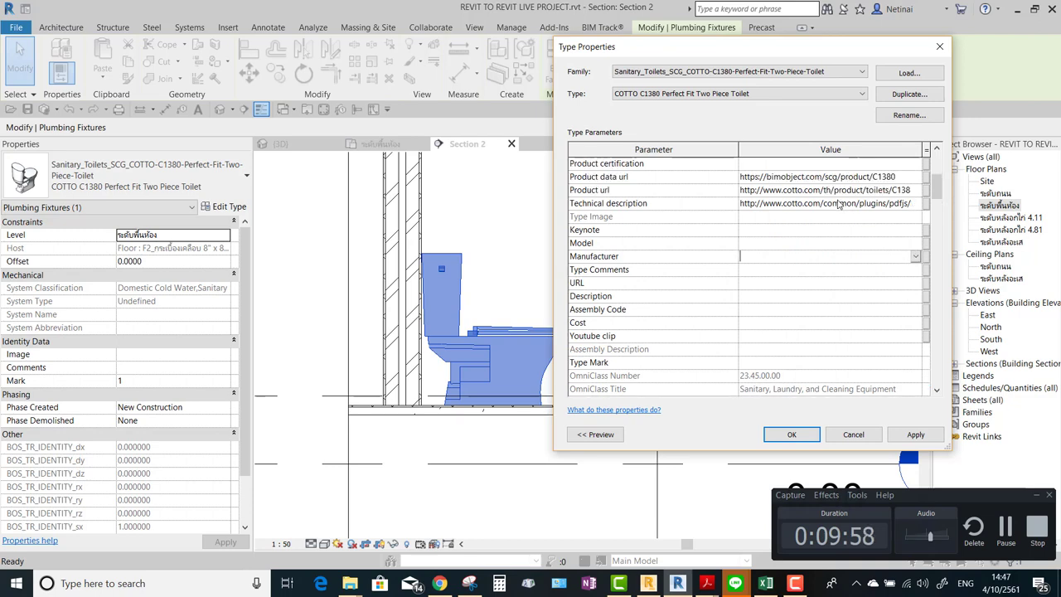
{"action": "scroll", "coordinate": [839, 204], "scroll_direction": "up", "scroll_amount": 1}
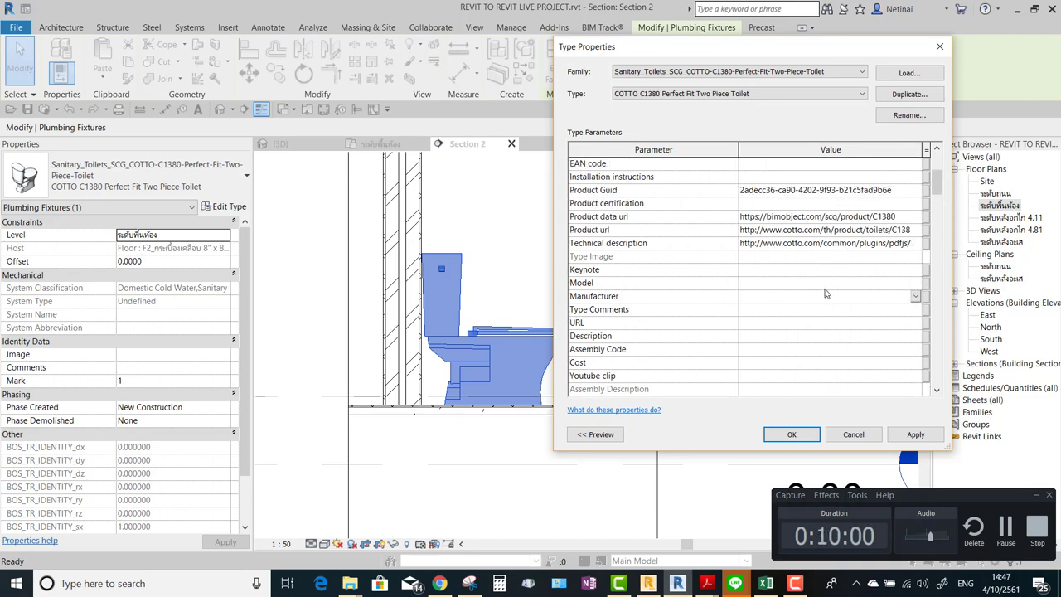
{"action": "left_click_drag", "start_coordinate": [938, 184], "coordinate": [937, 217]}
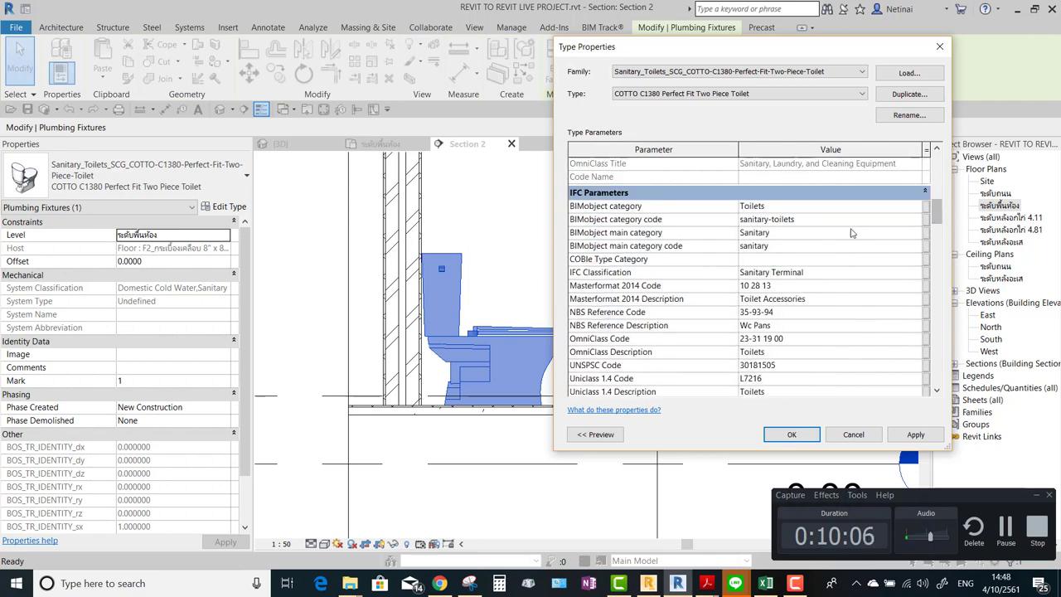
Review category Toilets, code sanitary-toilets, main category Sanitary, Brand url and Design country Thailand.
{"action": "left_click", "coordinate": [798, 210]}
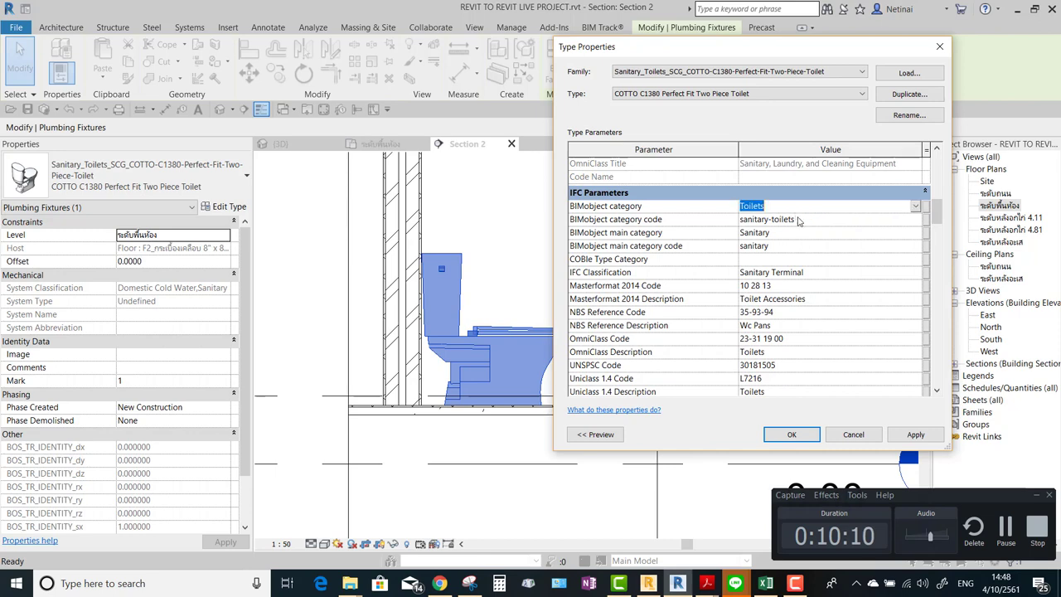
{"action": "left_click", "coordinate": [798, 219]}
{"action": "left_click", "coordinate": [803, 233]}
{"action": "left_click_drag", "start_coordinate": [937, 212], "coordinate": [925, 246]}
{"action": "left_click", "coordinate": [838, 210]}
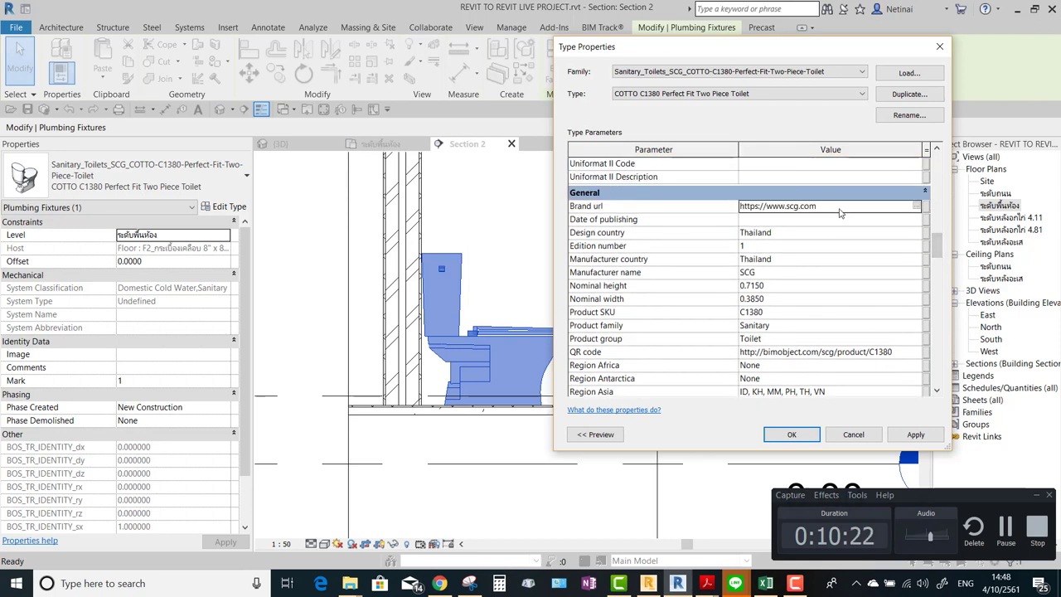
{"action": "left_click", "coordinate": [837, 232]}
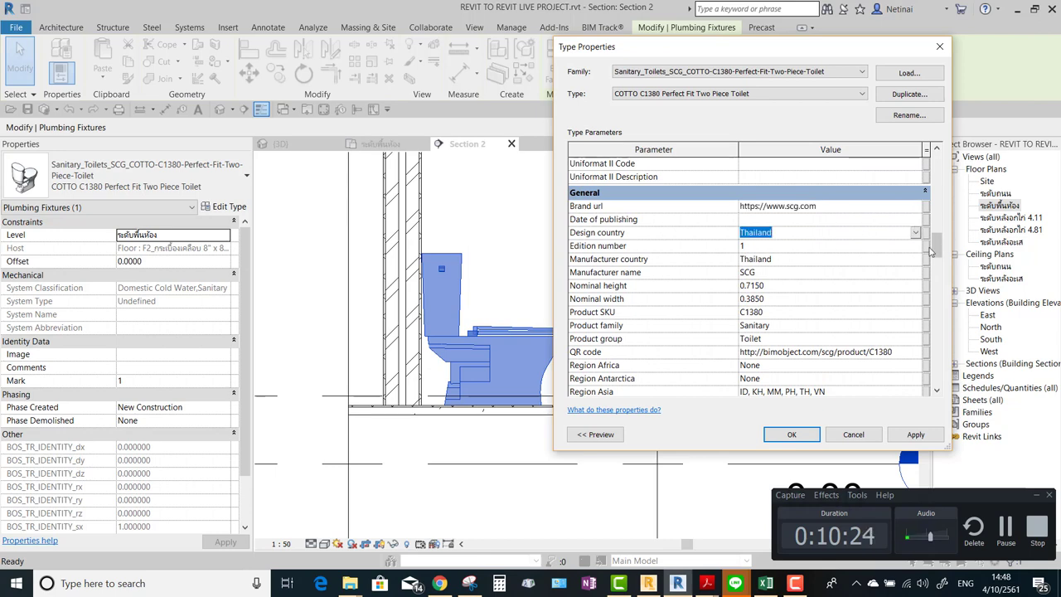
{"action": "left_click_drag", "start_coordinate": [937, 248], "coordinate": [935, 265]}
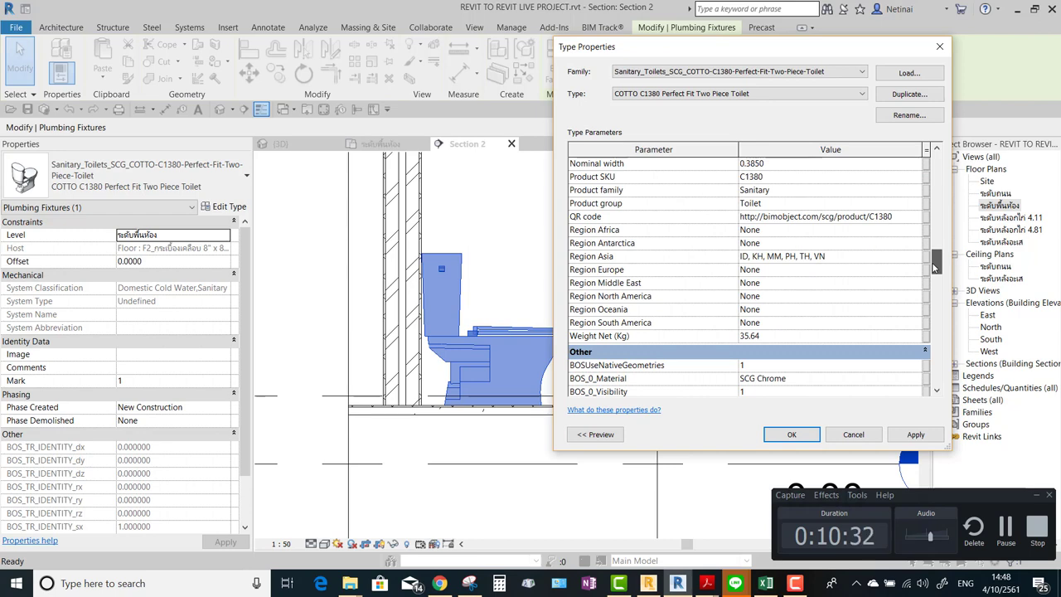
Check Region Asia and BOS_0_Material SCG Chrome, then close Type Properties unchanged.
{"action": "left_click", "coordinate": [851, 259]}
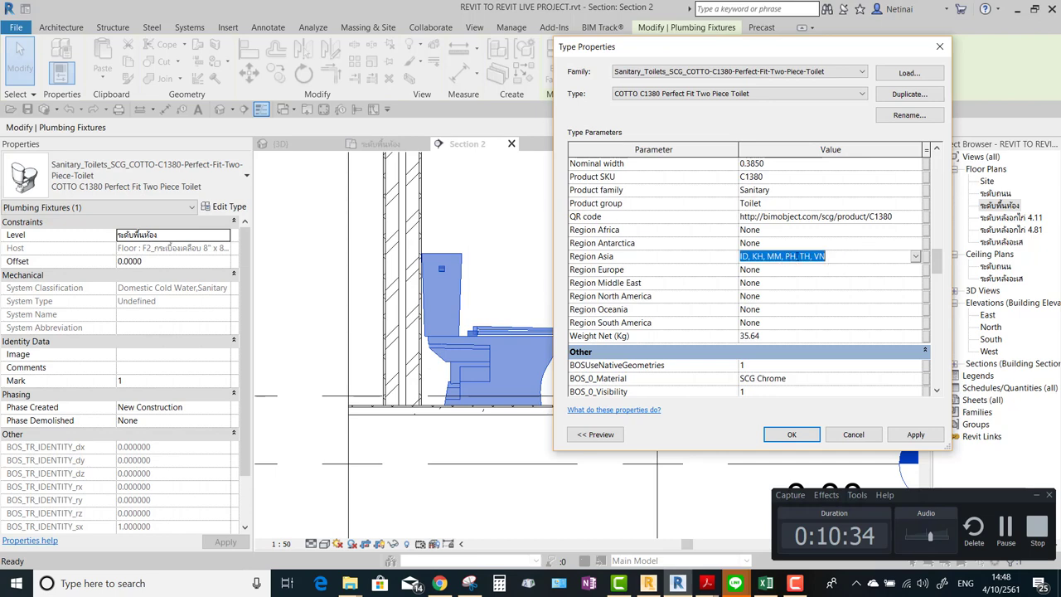
{"action": "left_click_drag", "start_coordinate": [938, 260], "coordinate": [939, 276]}
{"action": "left_click", "coordinate": [802, 260]}
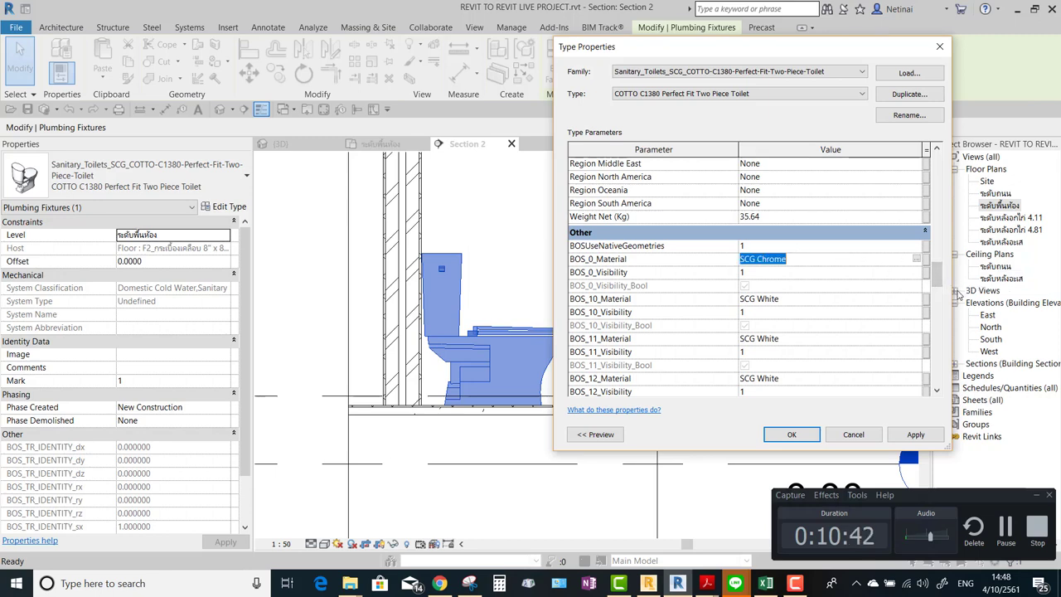
{"action": "left_click_drag", "start_coordinate": [937, 278], "coordinate": [940, 377]}
{"action": "left_click", "coordinate": [940, 48]}
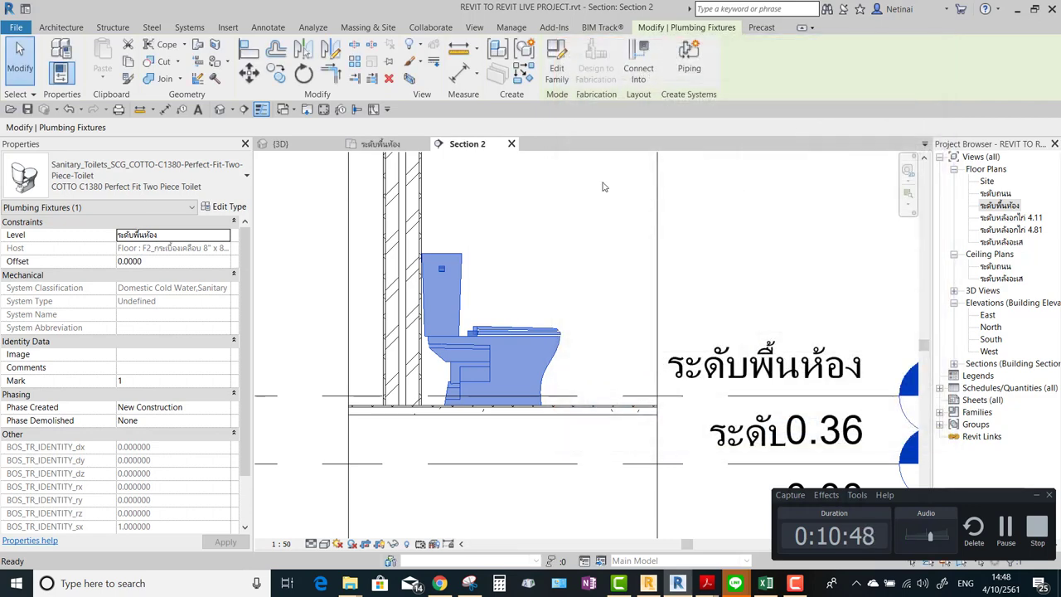
Check the toilet's type list and section, then return to the ระดับพื้นห้อง floor plan.
{"action": "left_click", "coordinate": [132, 175]}
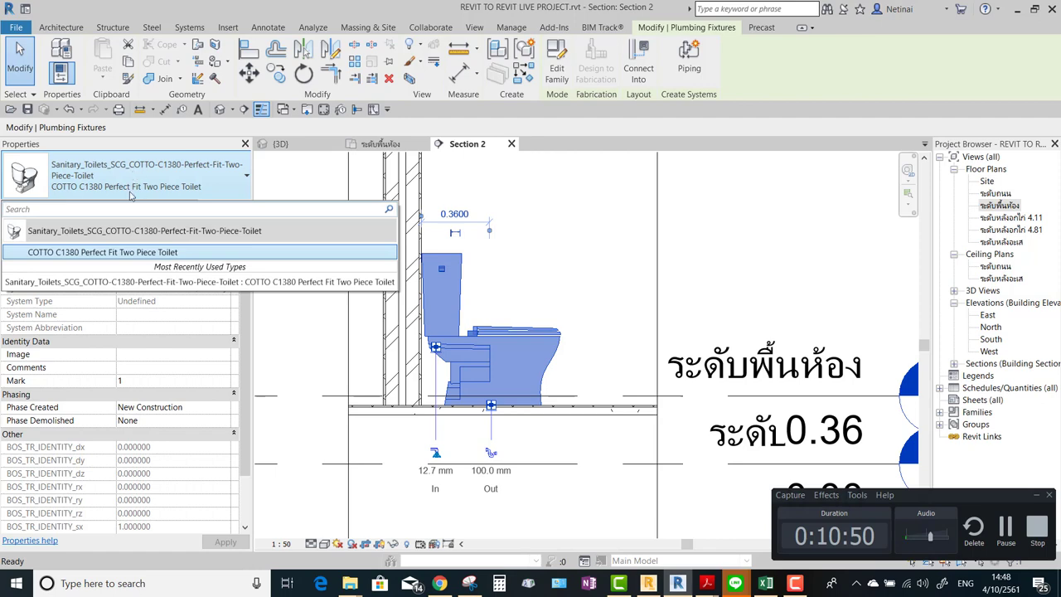
{"action": "left_click", "coordinate": [182, 171]}
{"action": "left_click", "coordinate": [561, 233]}
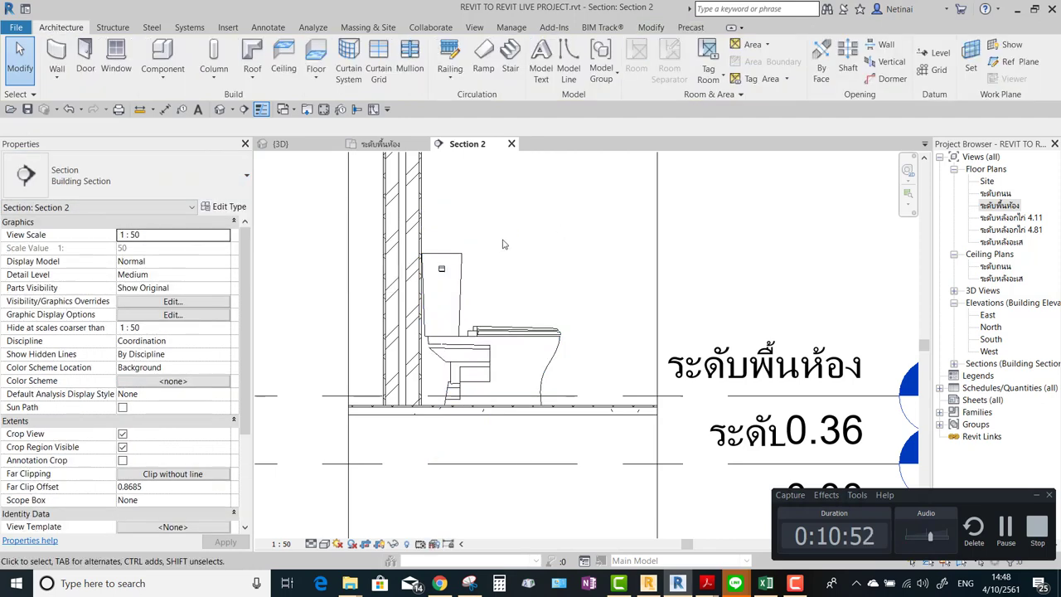
{"action": "scroll", "coordinate": [478, 248], "scroll_direction": "up", "scroll_amount": 2}
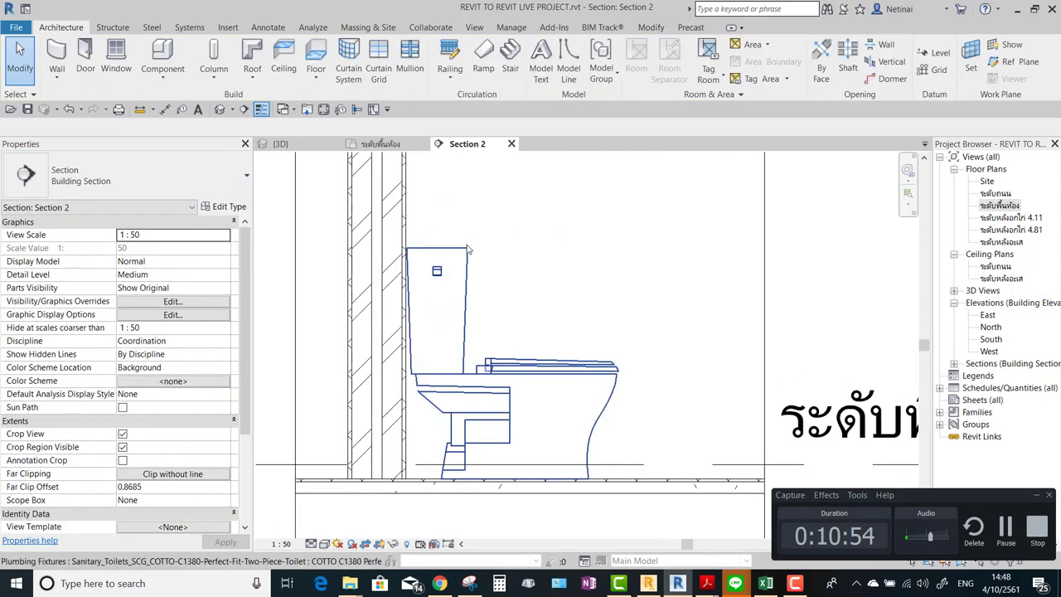
{"action": "scroll", "coordinate": [574, 262], "scroll_direction": "down", "scroll_amount": 2}
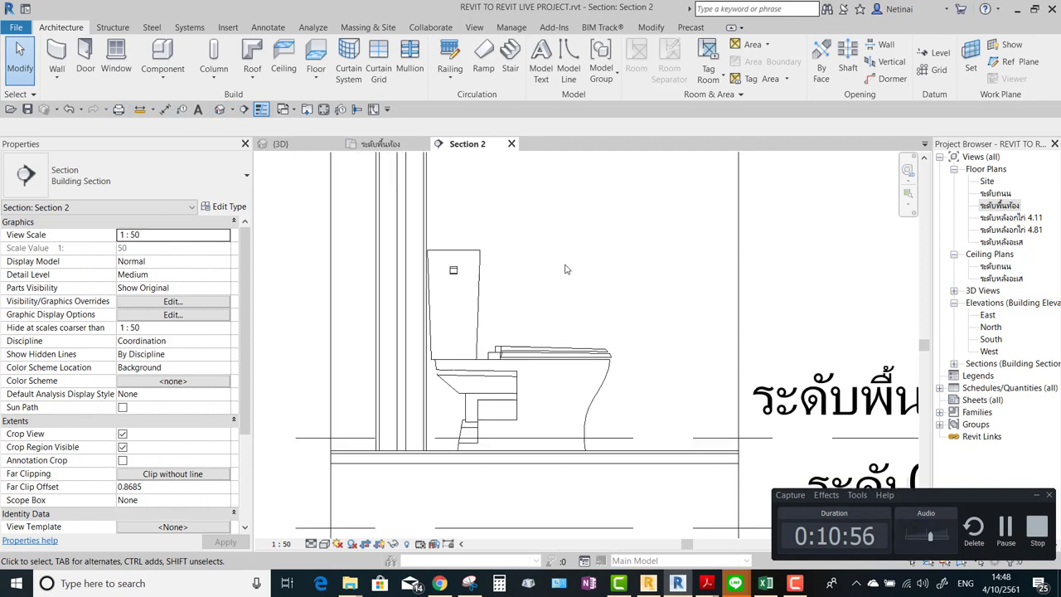
{"action": "left_click", "coordinate": [592, 325]}
{"action": "left_click", "coordinate": [636, 274]}
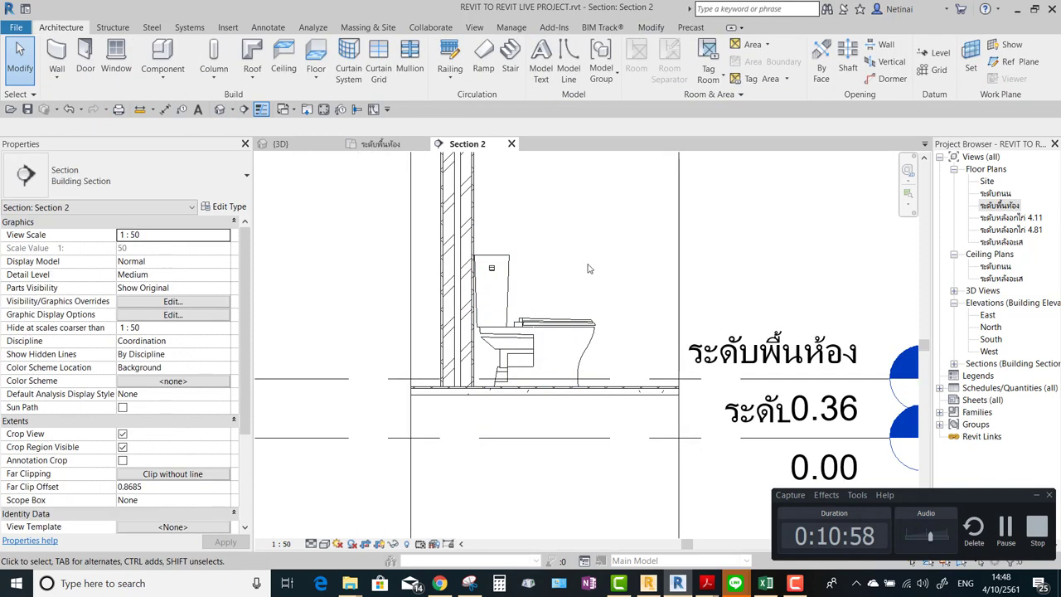
{"action": "left_click", "coordinate": [388, 144]}
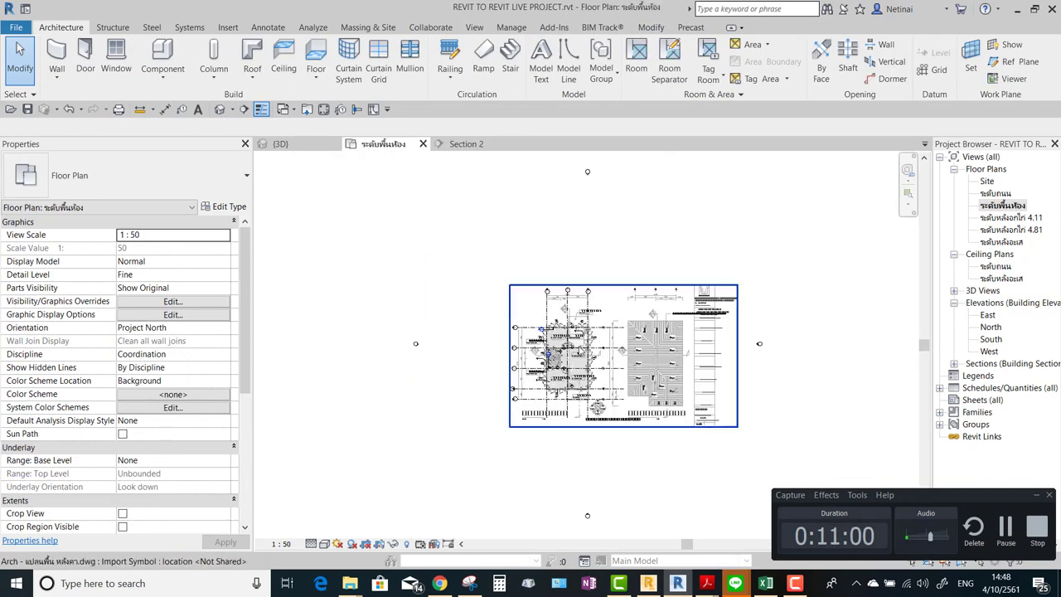
{"action": "scroll", "coordinate": [463, 352], "scroll_direction": "up", "scroll_amount": 6}
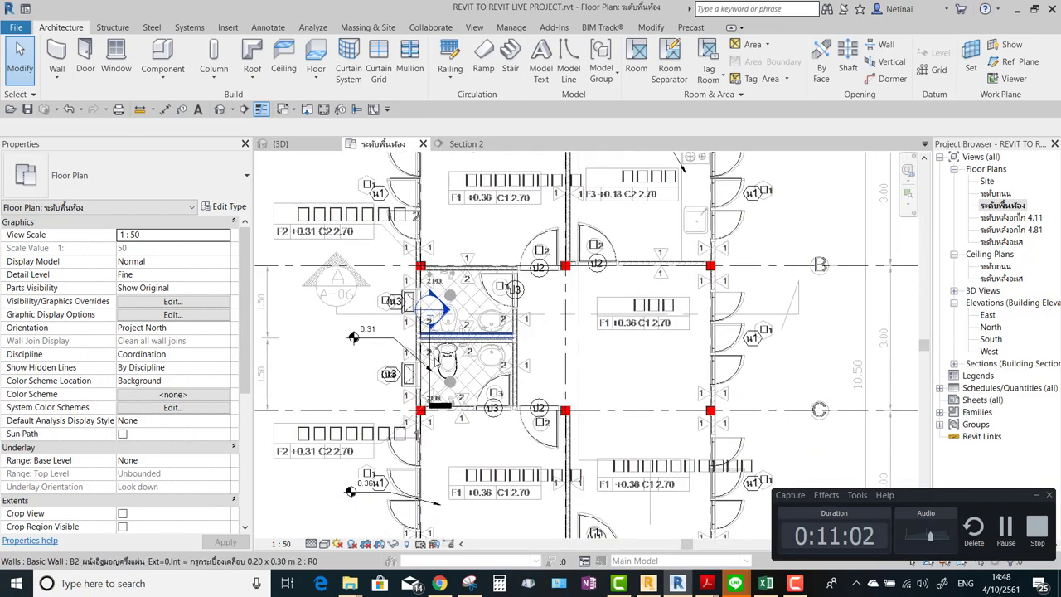
{"action": "scroll", "coordinate": [463, 352], "scroll_direction": "up", "scroll_amount": 2}
Use Create Similar (CS) on the existing toilet to place a copy in the upper stall.
{"action": "left_click", "coordinate": [462, 352]}
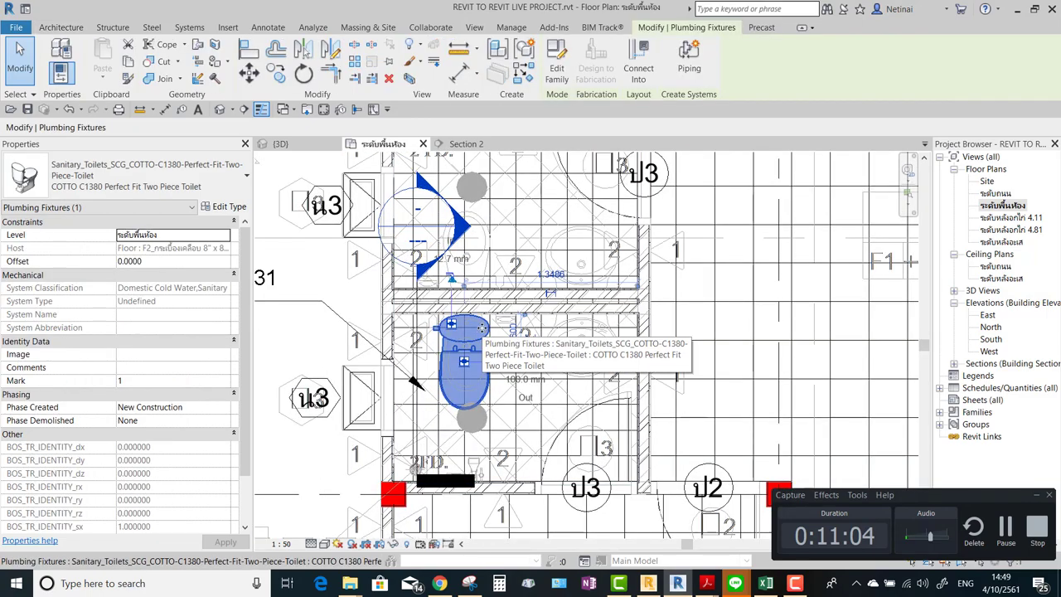
{"action": "key", "text": "c"}
{"action": "key", "text": "s"}
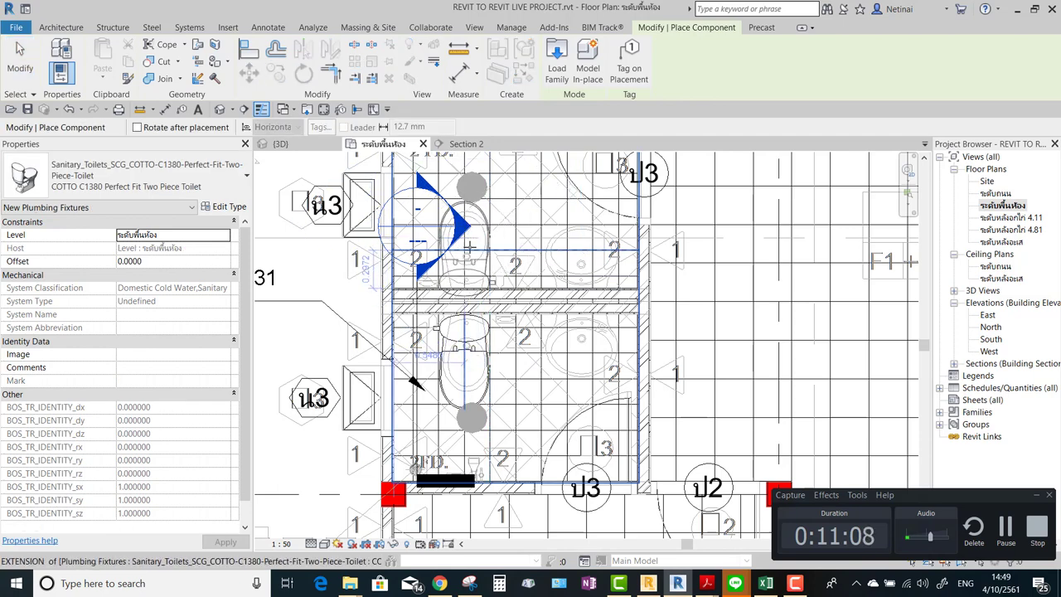
{"action": "scroll", "coordinate": [469, 243], "scroll_direction": "up", "scroll_amount": 2}
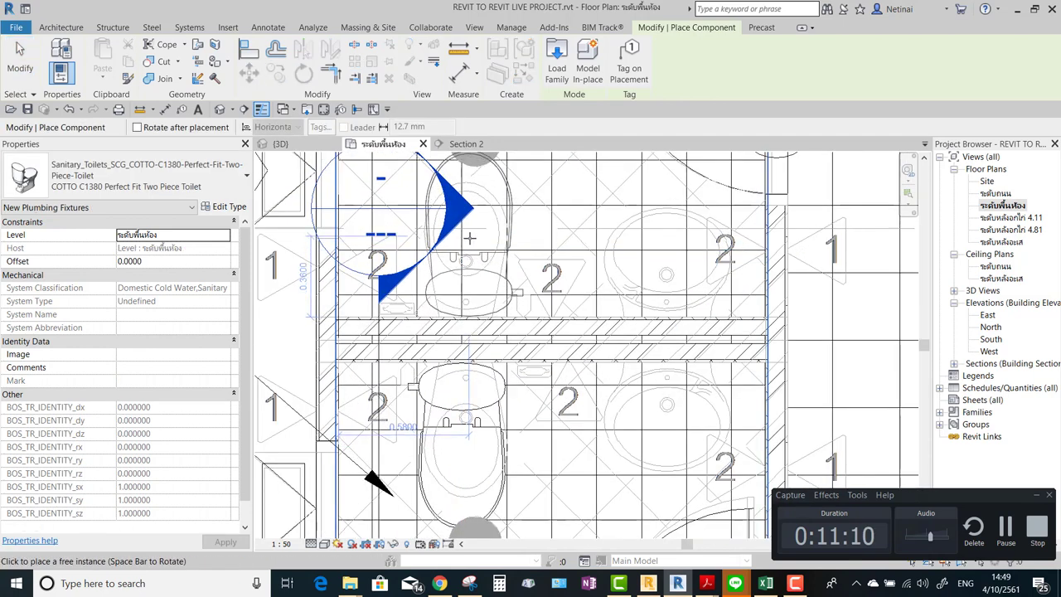
{"action": "left_click", "coordinate": [469, 234]}
{"action": "key", "text": "Escape"}
{"action": "key", "text": "Escape"}
Check the new toilet, then zoom and pan the plan to frame both toilets.
{"action": "left_click", "coordinate": [512, 245]}
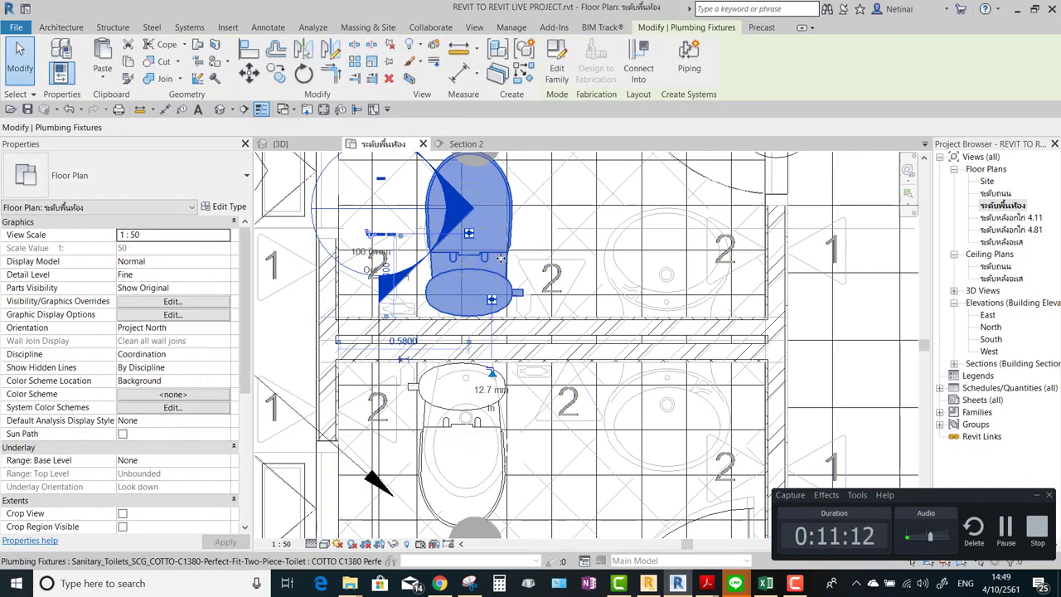
{"action": "scroll", "coordinate": [528, 254], "scroll_direction": "up", "scroll_amount": 1}
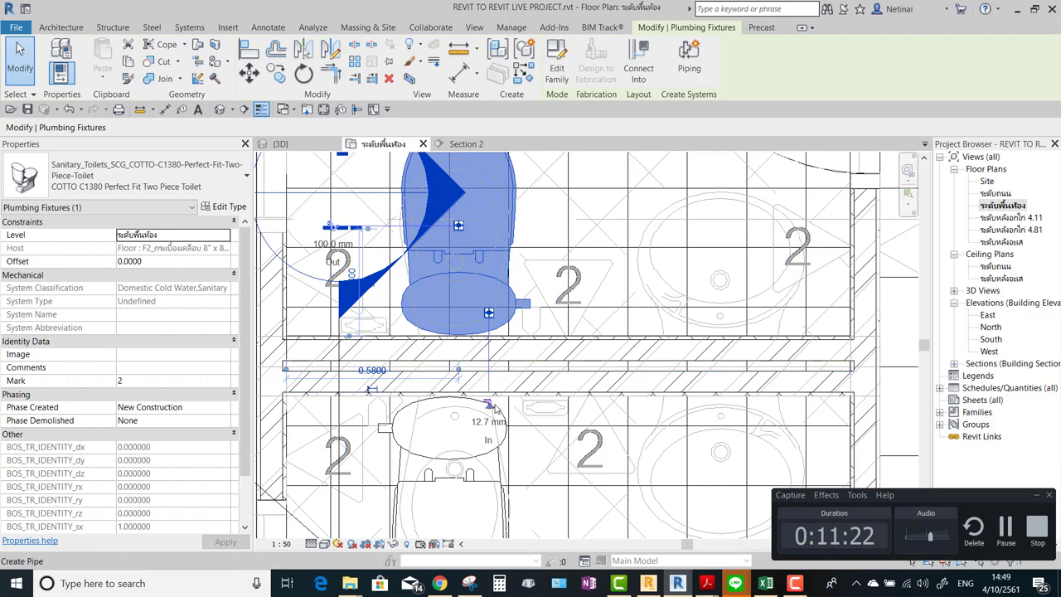
{"action": "scroll", "coordinate": [504, 404], "scroll_direction": "down", "scroll_amount": 4}
{"action": "key", "text": "Escape"}
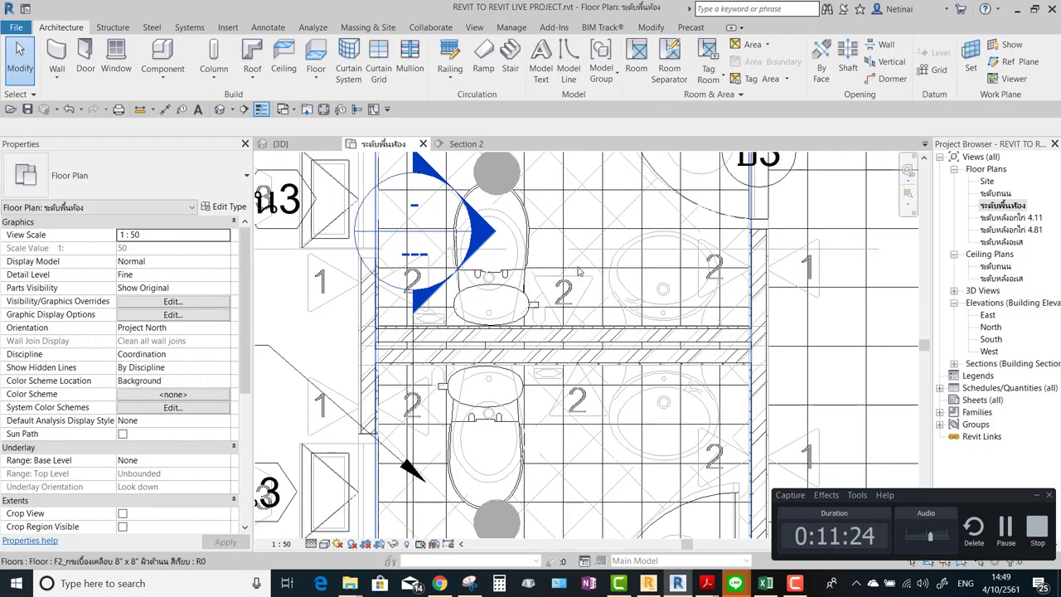
{"action": "scroll", "coordinate": [580, 308], "scroll_direction": "up", "scroll_amount": 1}
{"action": "middle_click_drag", "start_coordinate": [580, 307], "coordinate": [645, 239]}
{"action": "scroll", "coordinate": [651, 331], "scroll_direction": "up", "scroll_amount": 1}
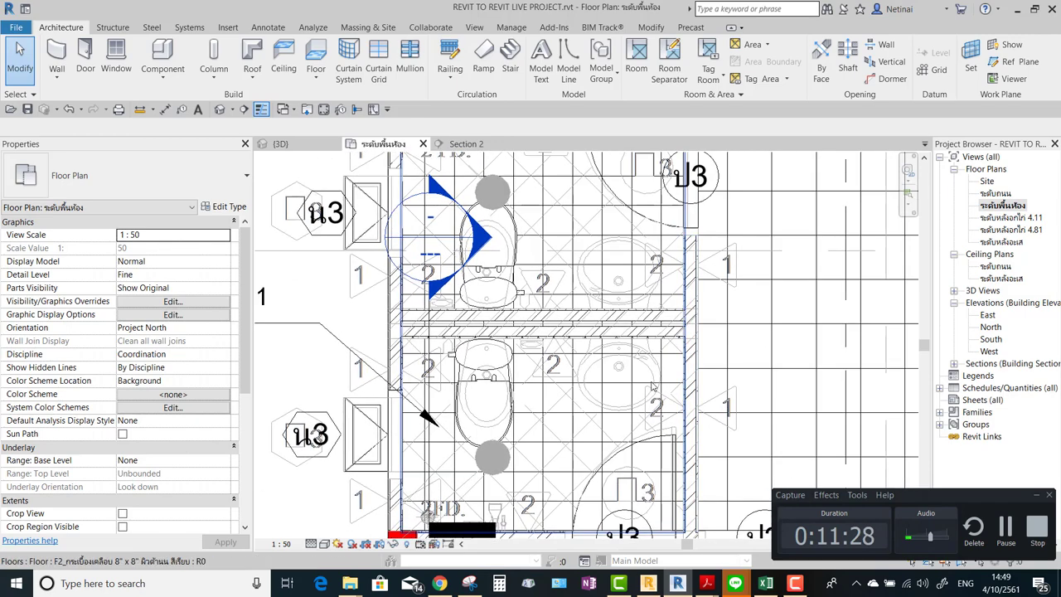
{"action": "scroll", "coordinate": [657, 384], "scroll_direction": "up", "scroll_amount": 1}
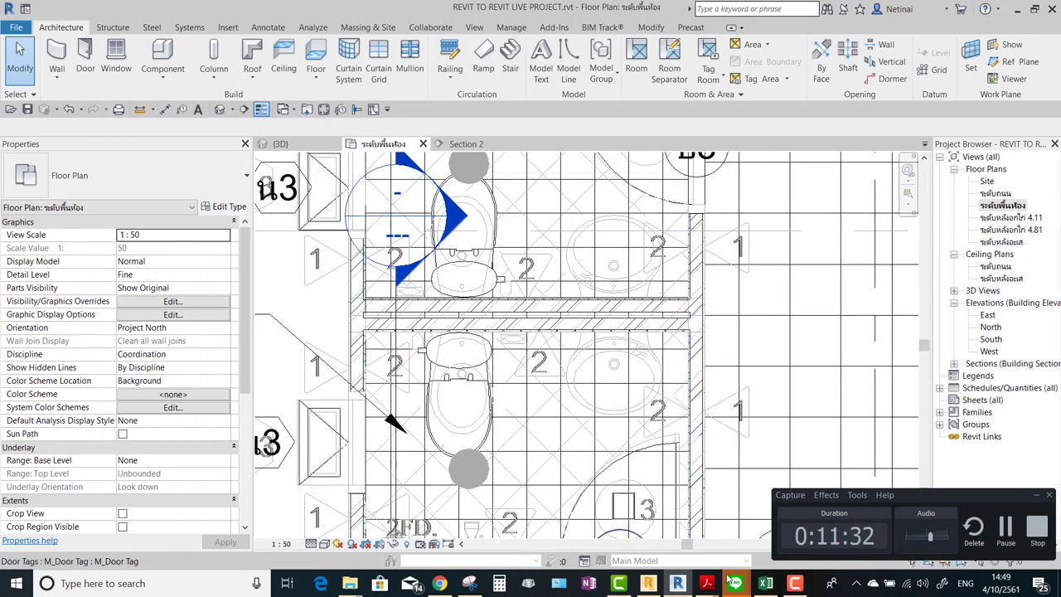
Review the bathroom detail PDF in Acrobat, minimize it, and return to the browser.
{"action": "mouse_move", "coordinate": [707, 578]}
{"action": "left_click", "coordinate": [631, 519]}
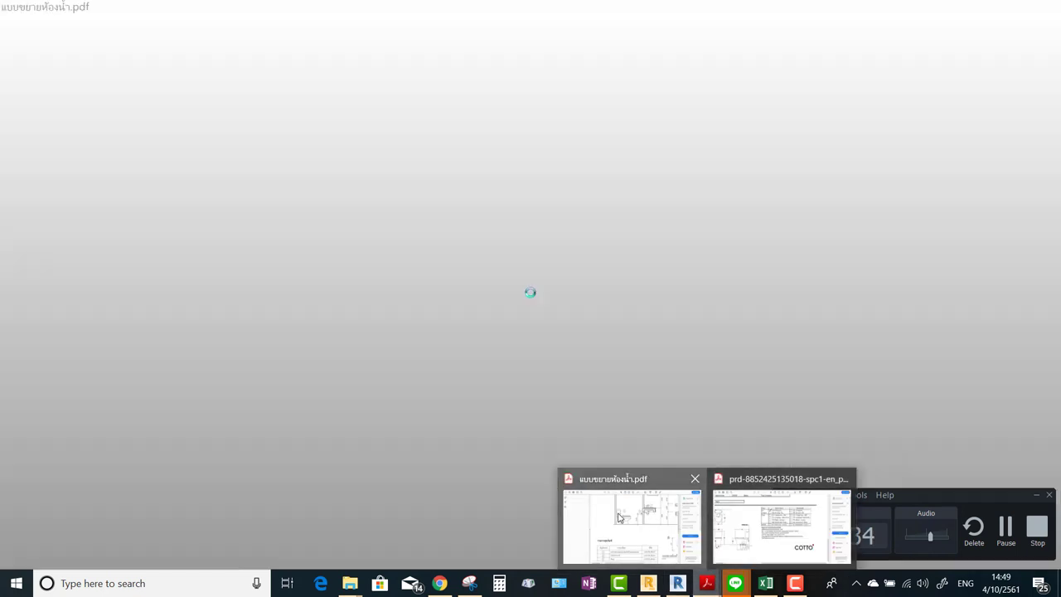
{"action": "scroll", "coordinate": [495, 431], "scroll_direction": "down", "scroll_amount": 2}
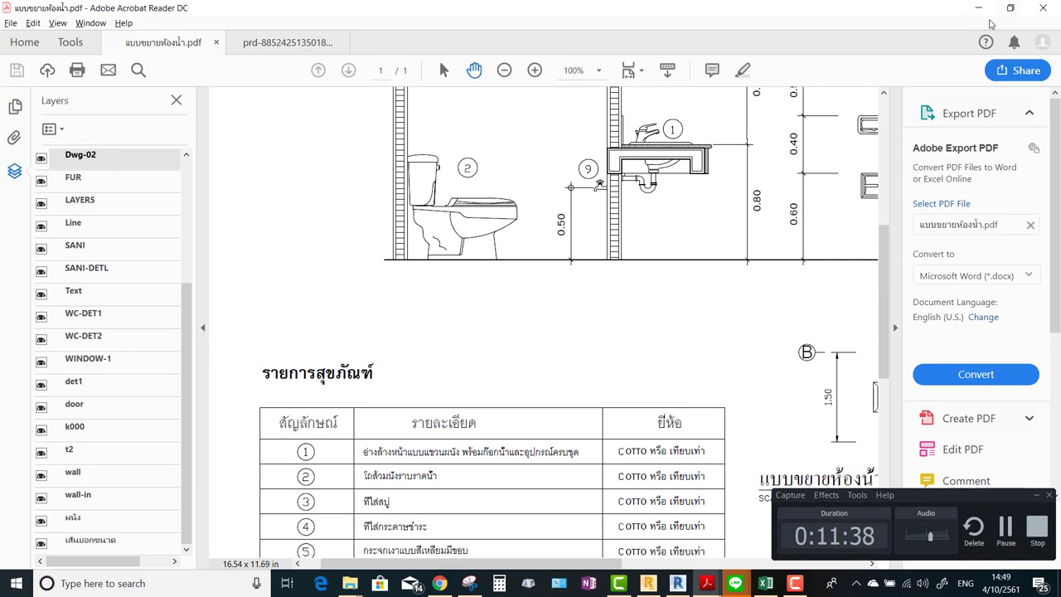
{"action": "left_click", "coordinate": [981, 8]}
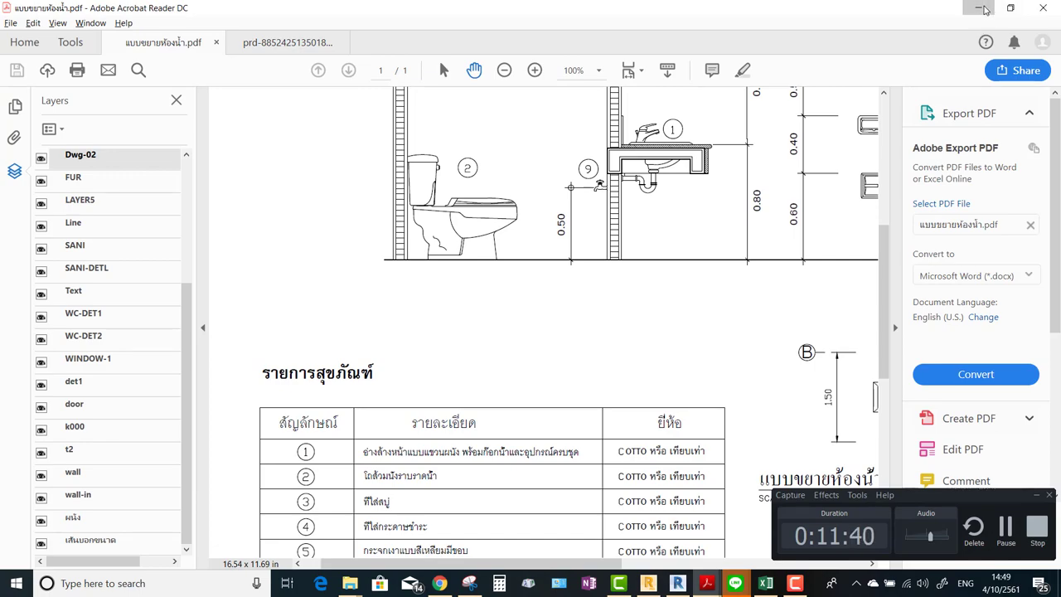
{"action": "left_click", "coordinate": [440, 584]}
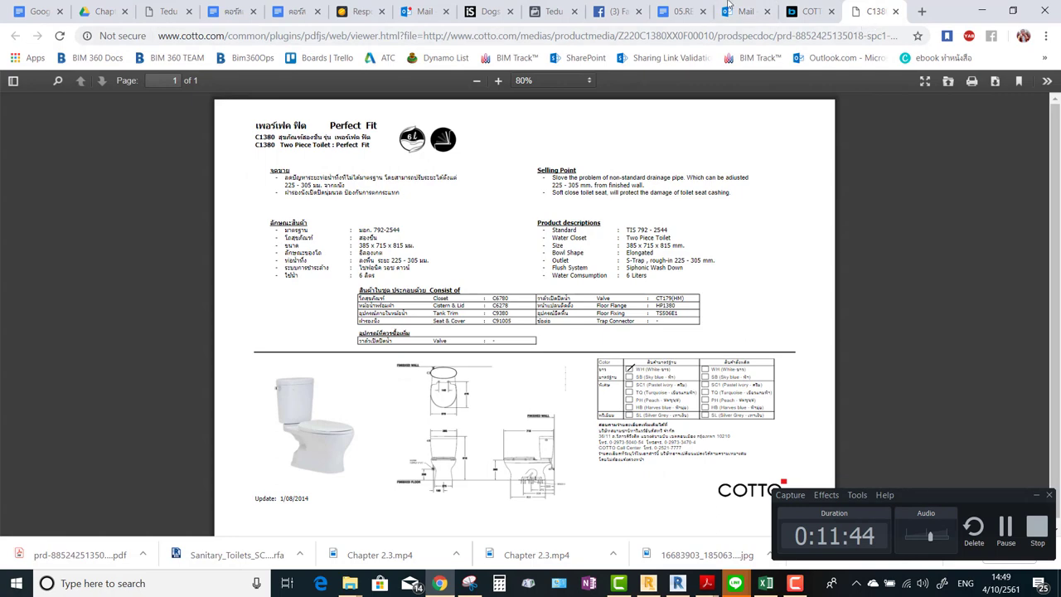
Close the C1380 spec sheet and download list, then search BIM objects for 'sink cotto'.
{"action": "left_click", "coordinate": [896, 13]}
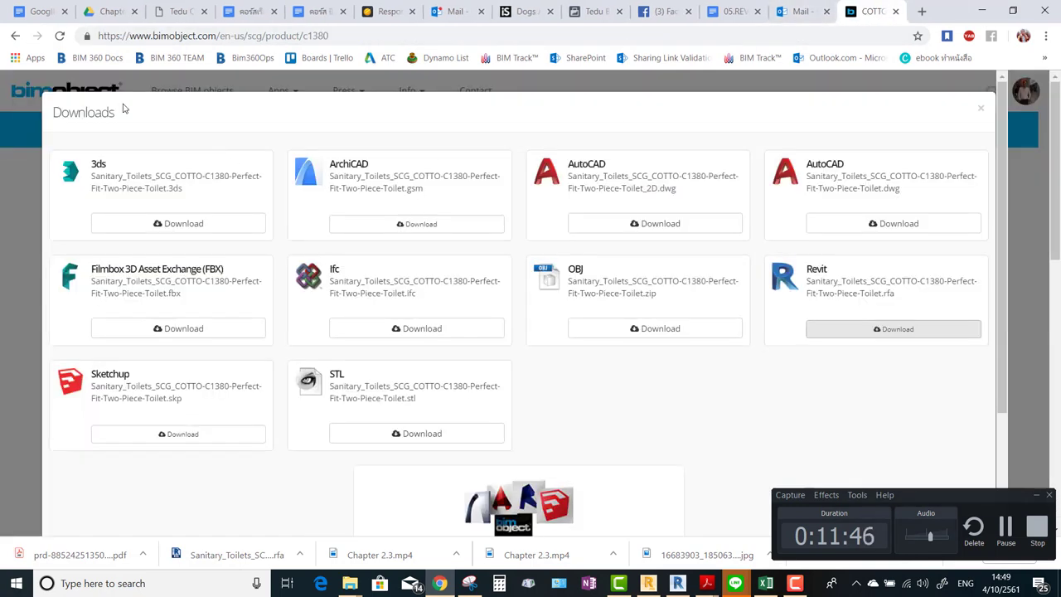
{"action": "left_click", "coordinate": [982, 111]}
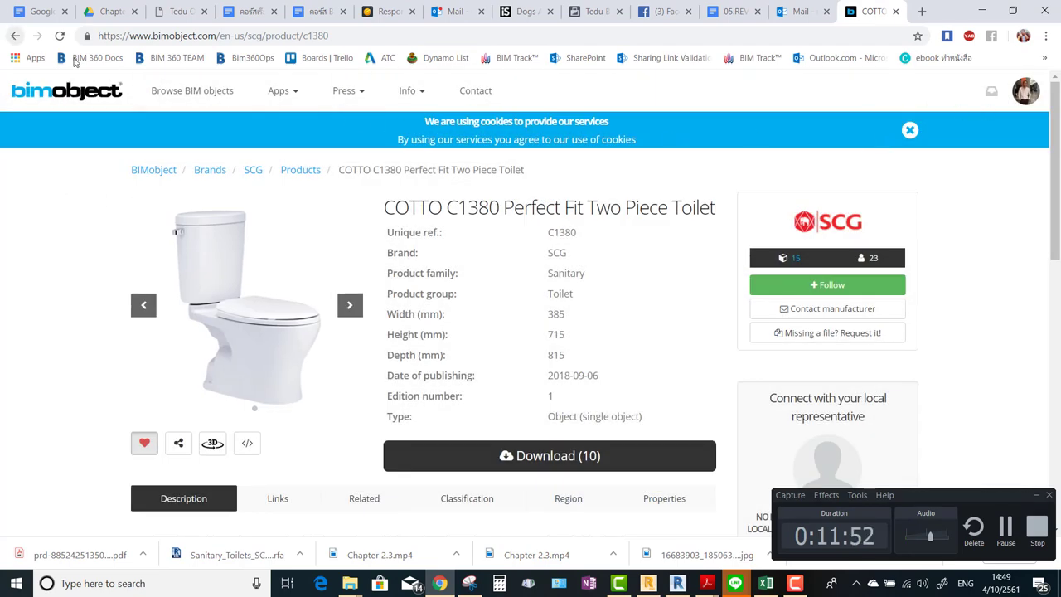
{"action": "left_click", "coordinate": [190, 90]}
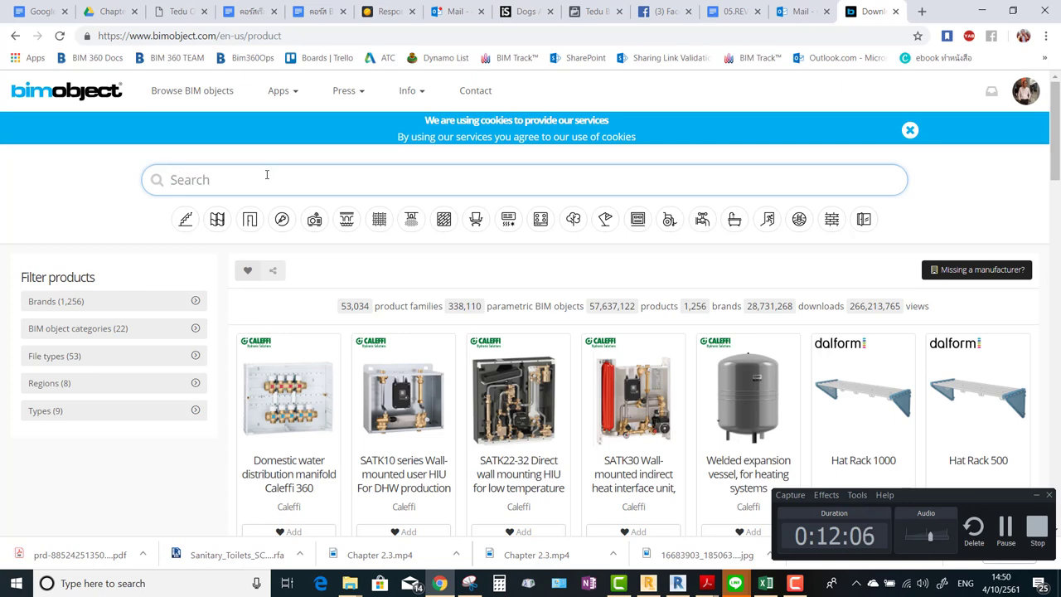
{"action": "type", "text": "nk cotto"}
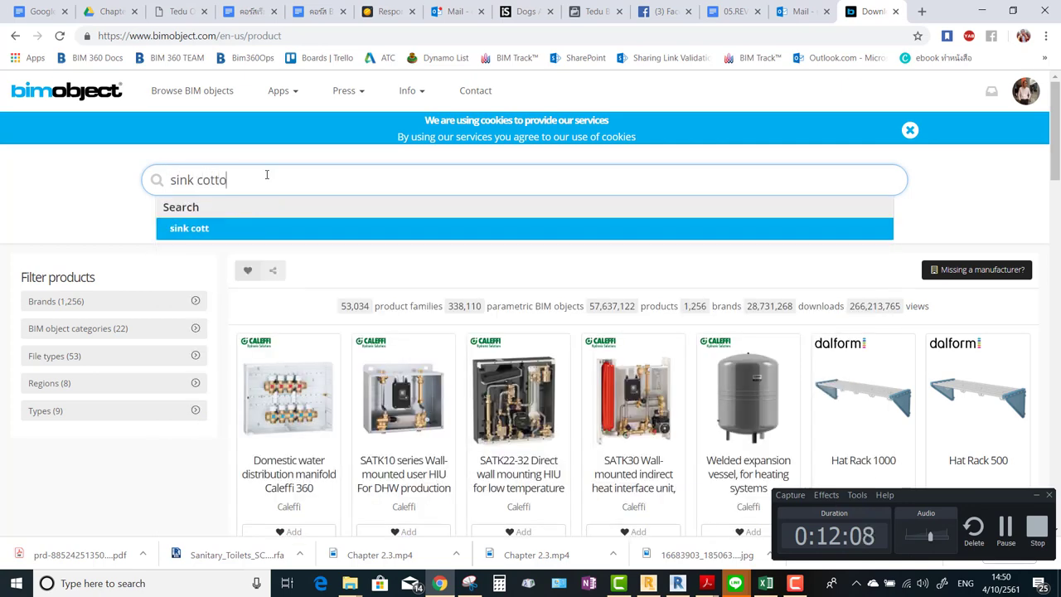
{"action": "key", "text": "Return"}
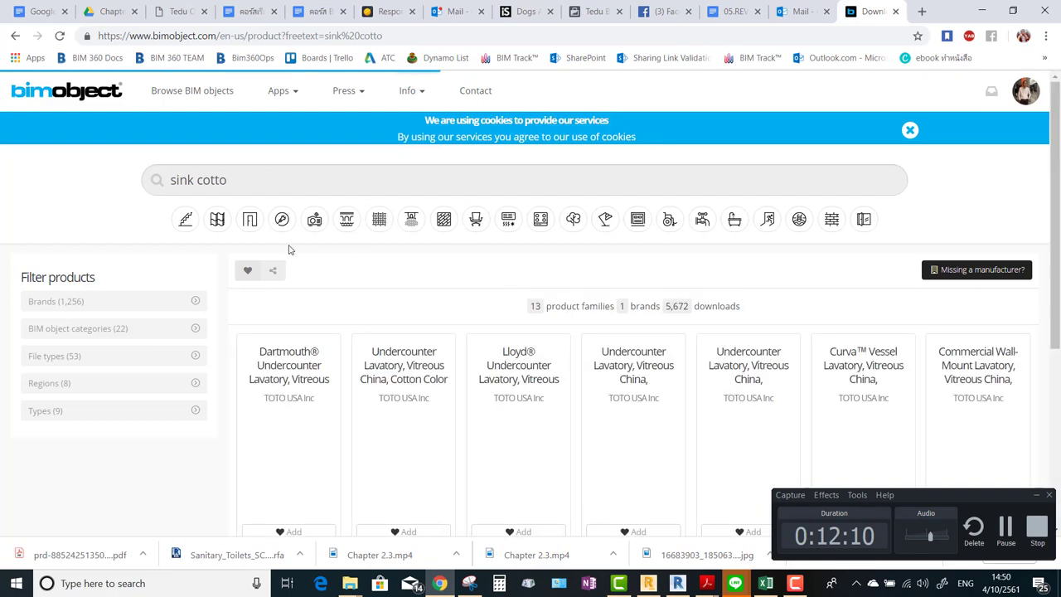
{"action": "scroll", "coordinate": [448, 263], "scroll_direction": "down", "scroll_amount": 2}
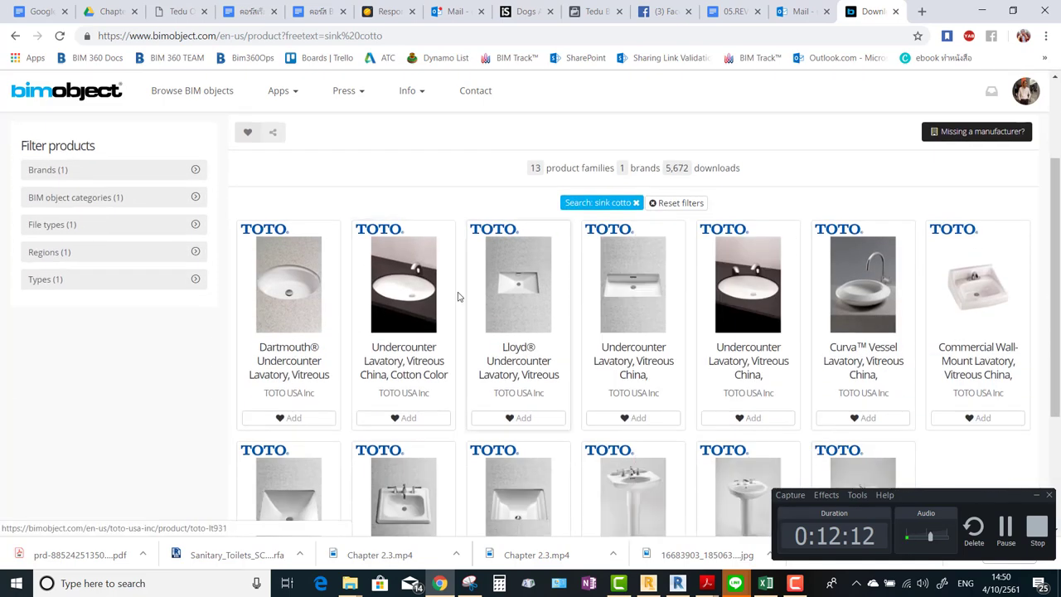
{"action": "scroll", "coordinate": [618, 282], "scroll_direction": "down", "scroll_amount": 2}
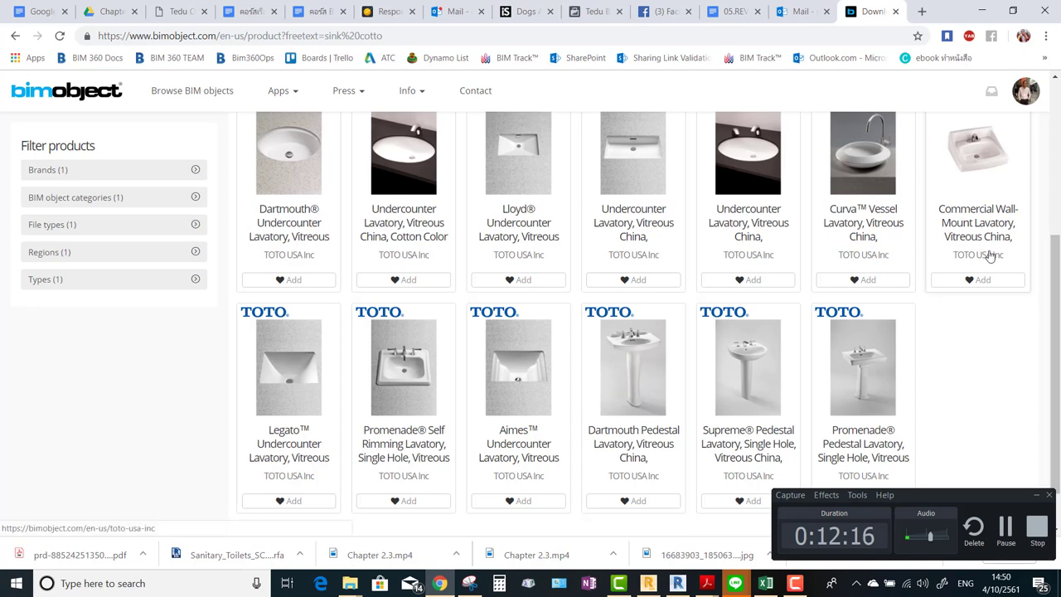
Switch through browser tabs to the Google Docs course document, then back to Revit.
{"action": "left_click", "coordinate": [666, 11]}
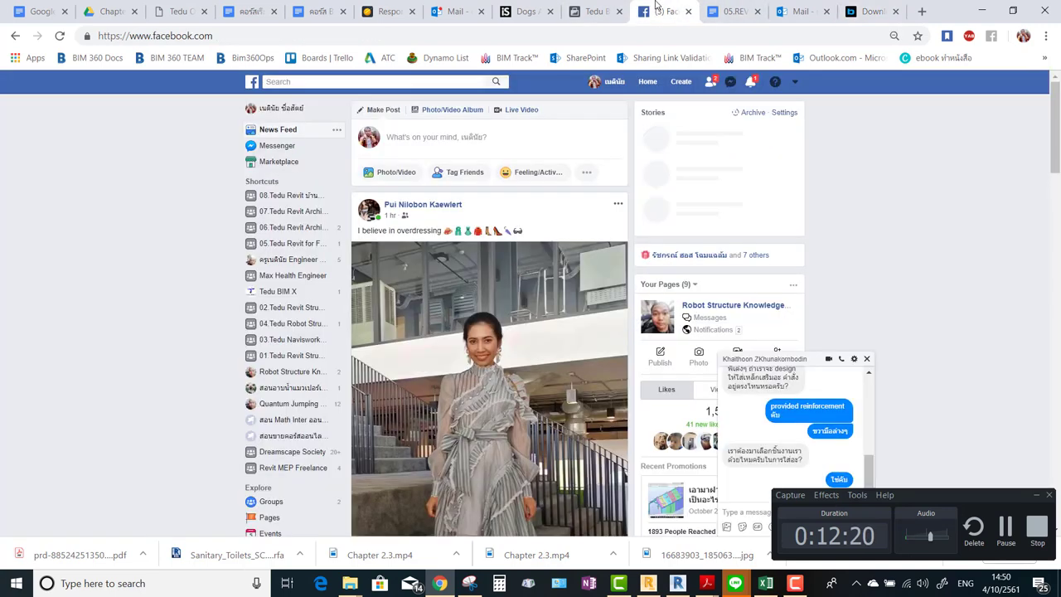
{"action": "left_click", "coordinate": [734, 10]}
{"action": "left_click", "coordinate": [982, 11]}
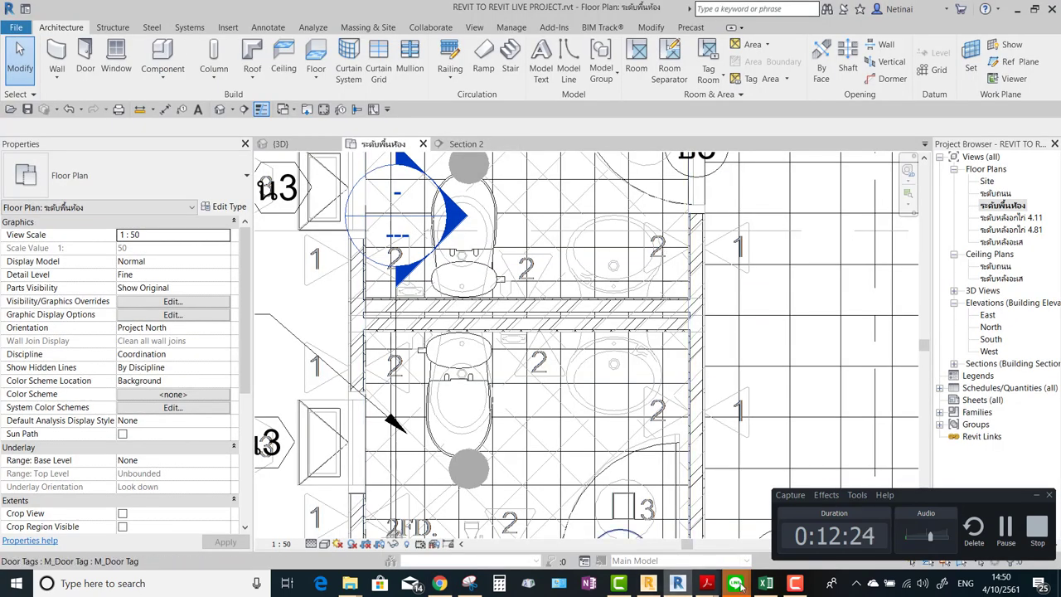
Open the bathroom detail drawing in Acrobat and view the fixture-installation elevation and full page.
{"action": "mouse_move", "coordinate": [703, 583]}
{"action": "left_click", "coordinate": [866, 529]}
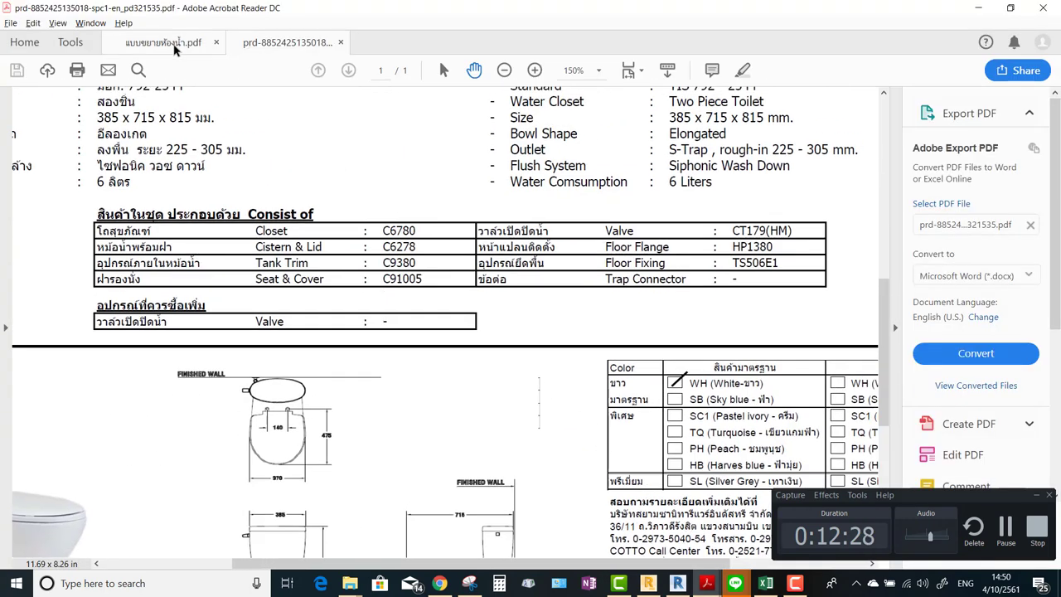
{"action": "left_click", "coordinate": [166, 43]}
{"action": "mouse_move", "coordinate": [544, 284]}
{"action": "left_mouse_down"}
{"action": "mouse_move", "coordinate": [441, 370]}
{"action": "mouse_move", "coordinate": [481, 357]}
{"action": "left_mouse_up"}
{"action": "left_click_drag", "start_coordinate": [500, 305], "coordinate": [559, 237]}
{"action": "key", "text": "ctrl+0"}
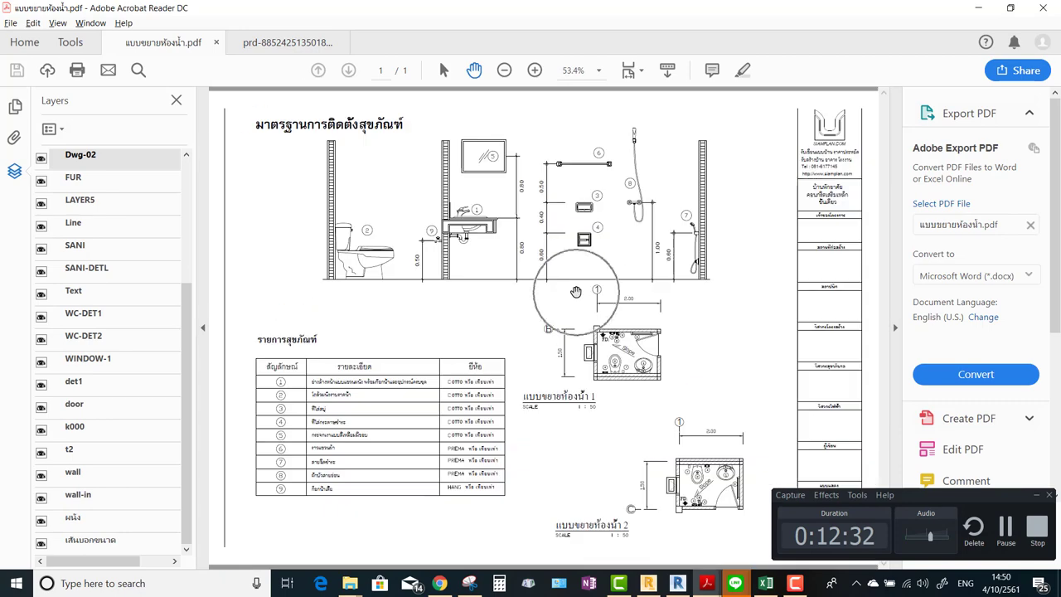
Zoom and pan the drawing to centre the enlarged bathroom plan 1.
{"action": "scroll", "coordinate": [595, 387], "scroll_direction": "up", "scroll_amount": 1, "text": "ctrl"}
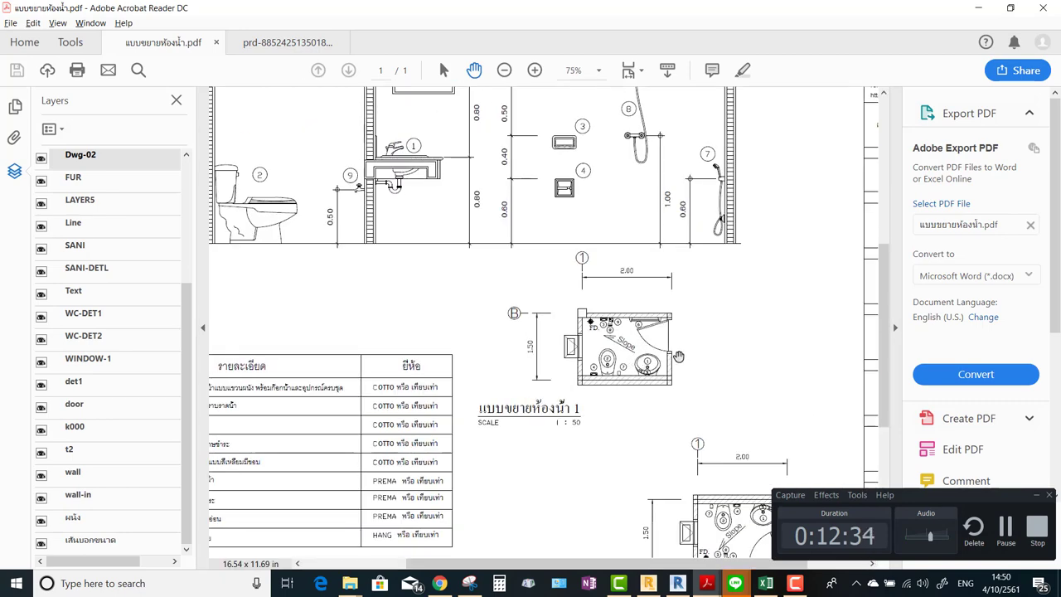
{"action": "scroll", "coordinate": [654, 340], "scroll_direction": "up", "scroll_amount": 1, "text": "ctrl"}
{"action": "left_click_drag", "start_coordinate": [654, 340], "coordinate": [732, 400]}
{"action": "mouse_move", "coordinate": [602, 311]}
{"action": "left_mouse_down"}
{"action": "mouse_move", "coordinate": [482, 203]}
{"action": "mouse_move", "coordinate": [460, 203]}
{"action": "mouse_move", "coordinate": [581, 267]}
{"action": "mouse_move", "coordinate": [607, 267]}
{"action": "left_mouse_up"}
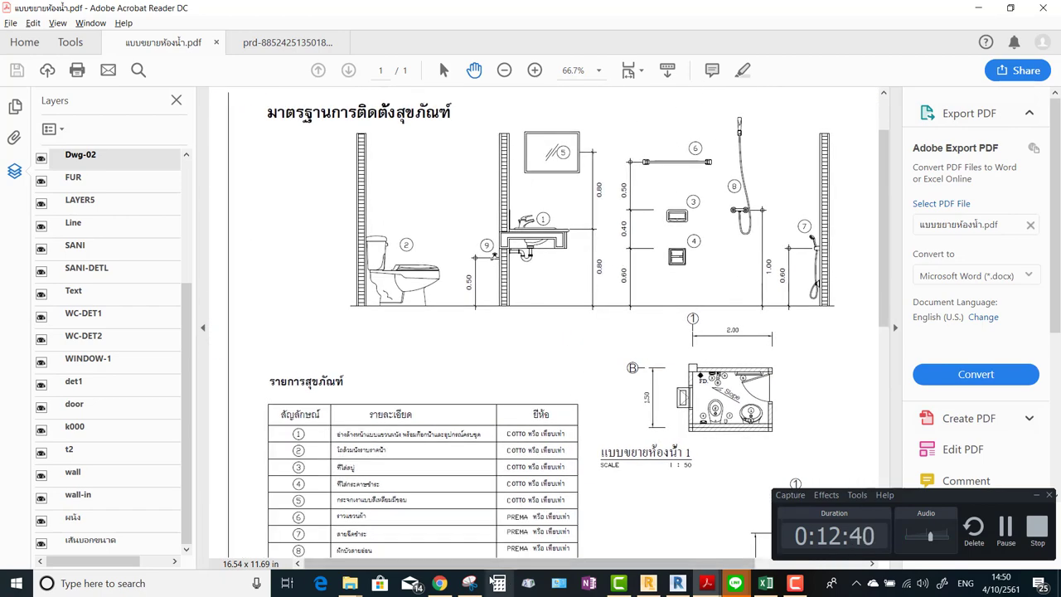
{"action": "scroll", "coordinate": [581, 304], "scroll_direction": "down", "scroll_amount": 3, "text": "ctrl"}
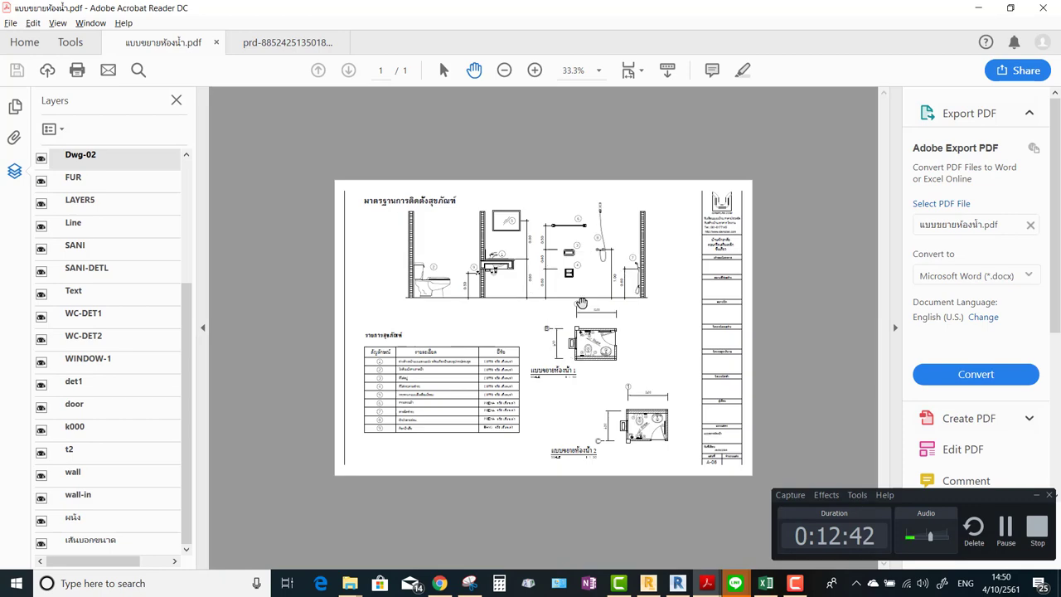
{"action": "scroll", "coordinate": [596, 323], "scroll_direction": "up", "scroll_amount": 2, "text": "ctrl"}
{"action": "scroll", "coordinate": [649, 370], "scroll_direction": "up", "scroll_amount": 2, "text": "ctrl"}
{"action": "left_click_drag", "start_coordinate": [595, 277], "coordinate": [639, 330]}
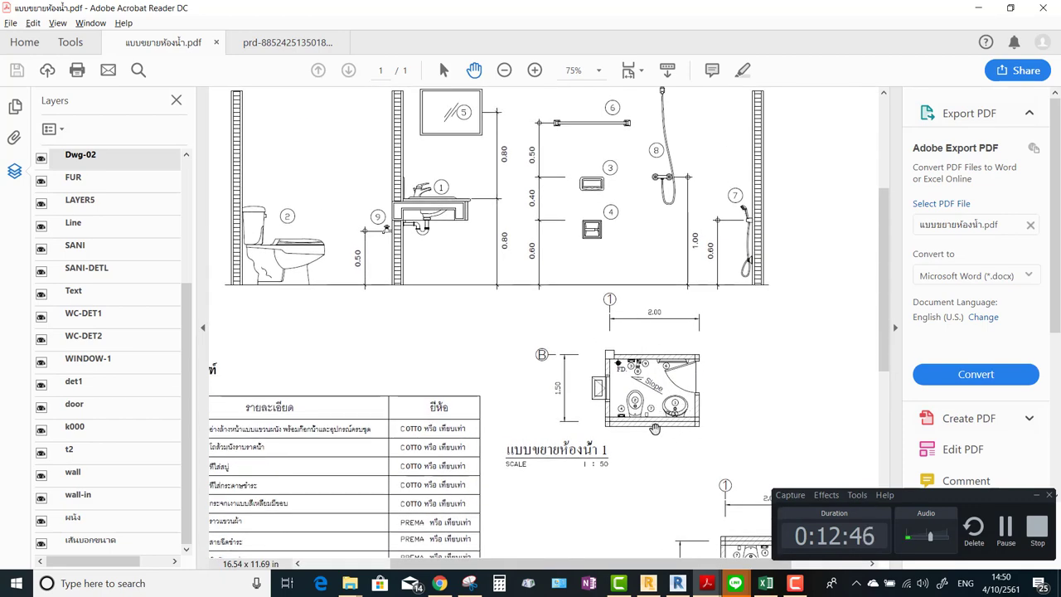
Go back to the BIMobject tab showing the TOTO sink search results.
{"action": "left_click", "coordinate": [979, 8]}
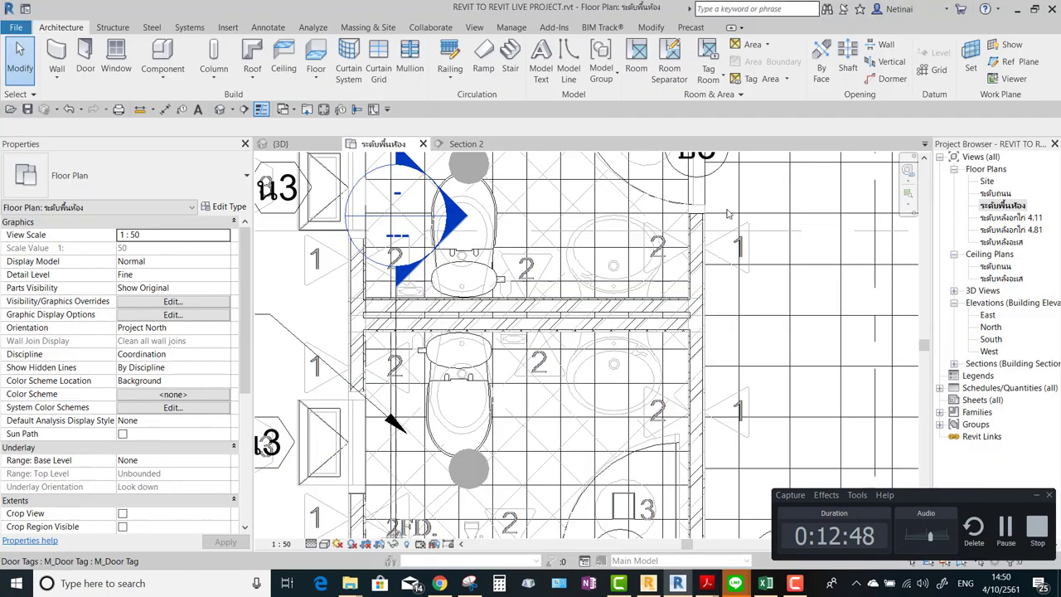
{"action": "key", "text": "alt+Tab"}
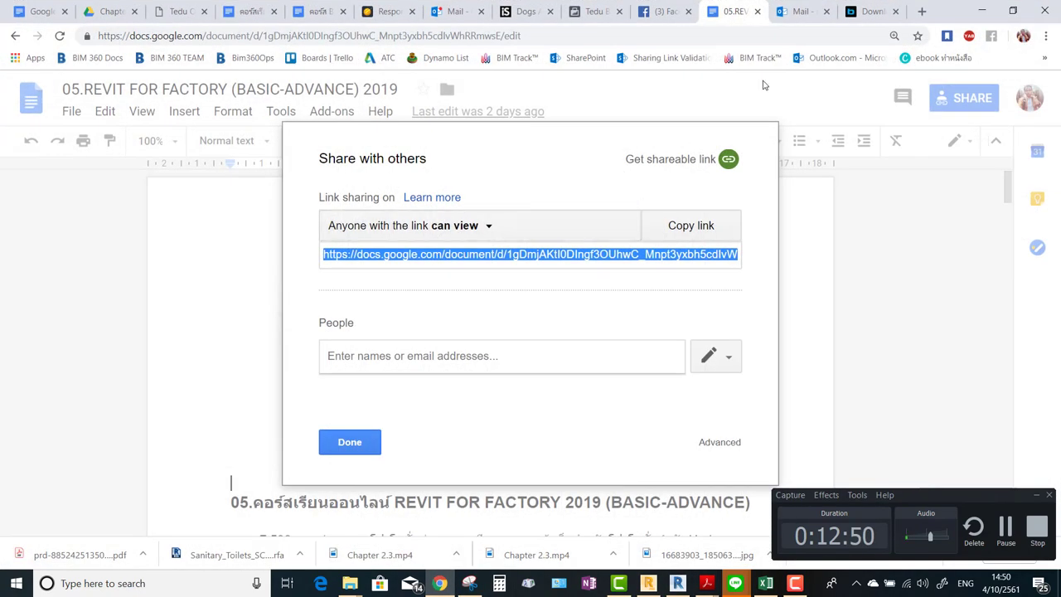
{"action": "left_click", "coordinate": [871, 12]}
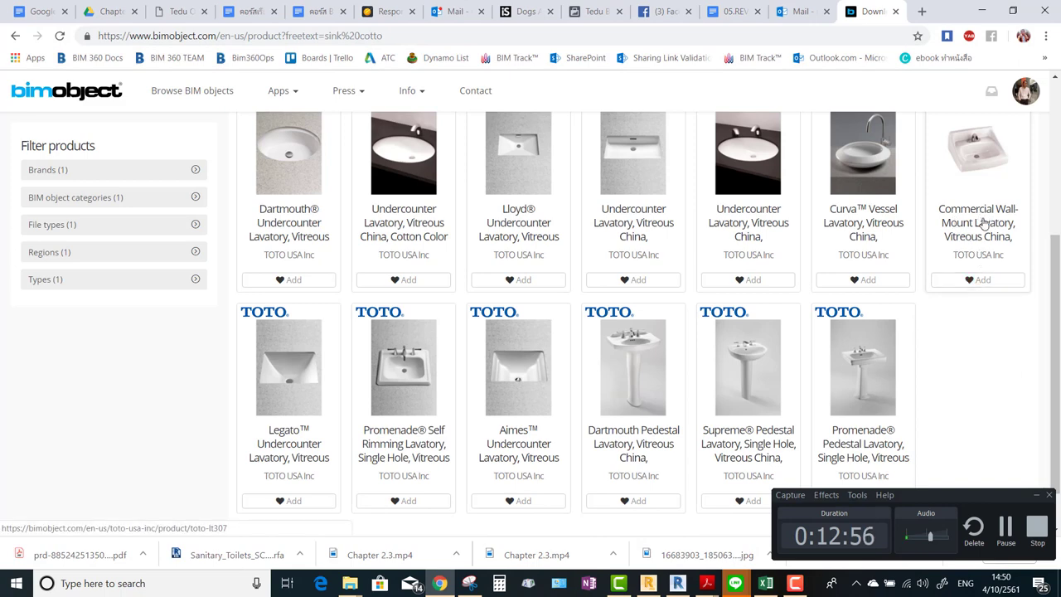
Download the Commercial Wall-Mount Lavatory's Revit .rfa (LT307) and show it in Downloads.
{"action": "left_click", "coordinate": [984, 214]}
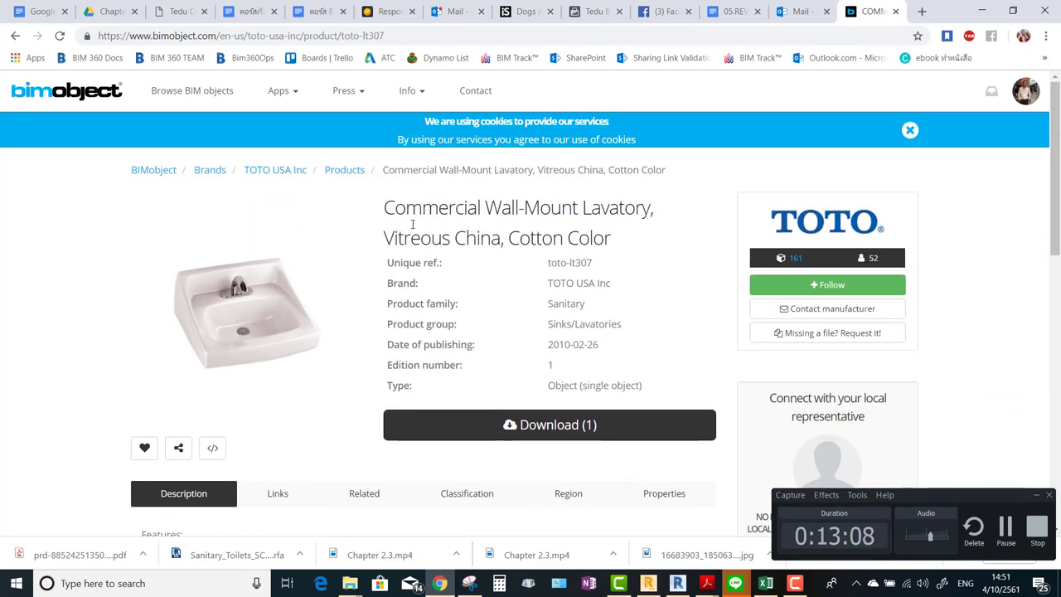
{"action": "scroll", "coordinate": [455, 221], "scroll_direction": "down", "scroll_amount": 1}
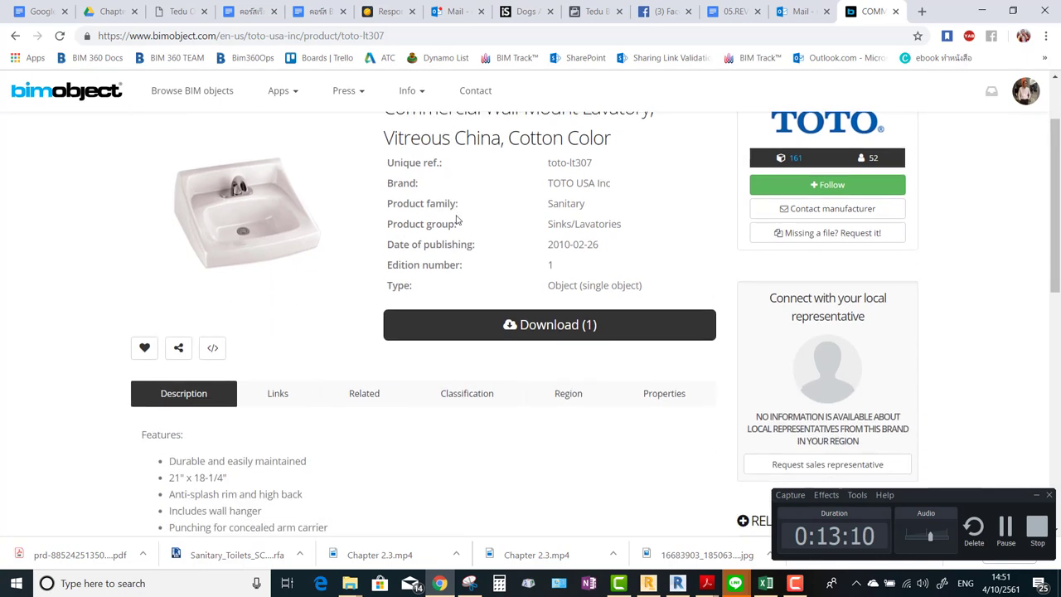
{"action": "scroll", "coordinate": [460, 229], "scroll_direction": "down", "scroll_amount": 1}
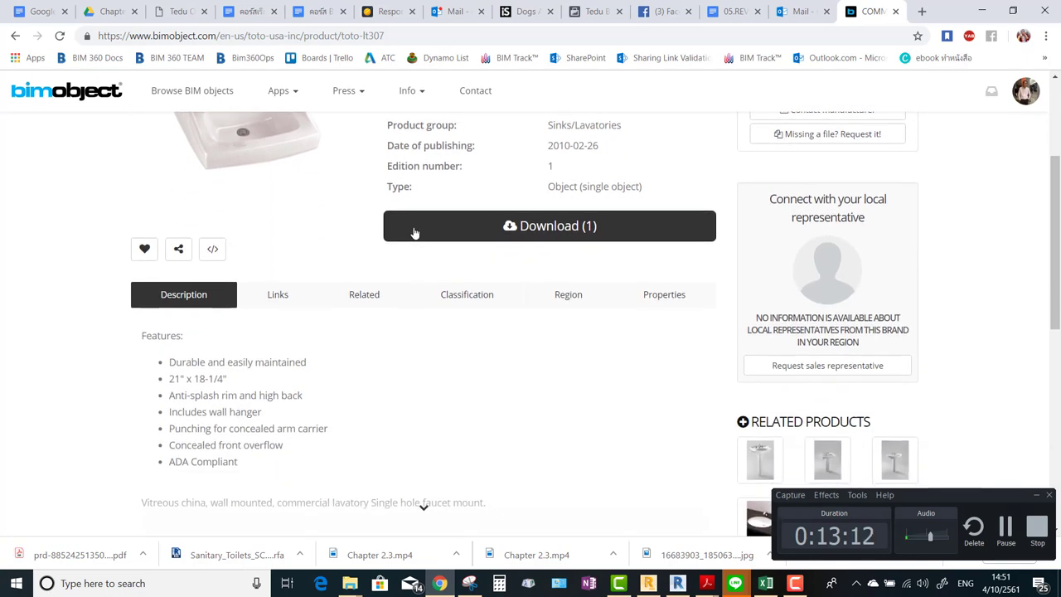
{"action": "left_click", "coordinate": [507, 227]}
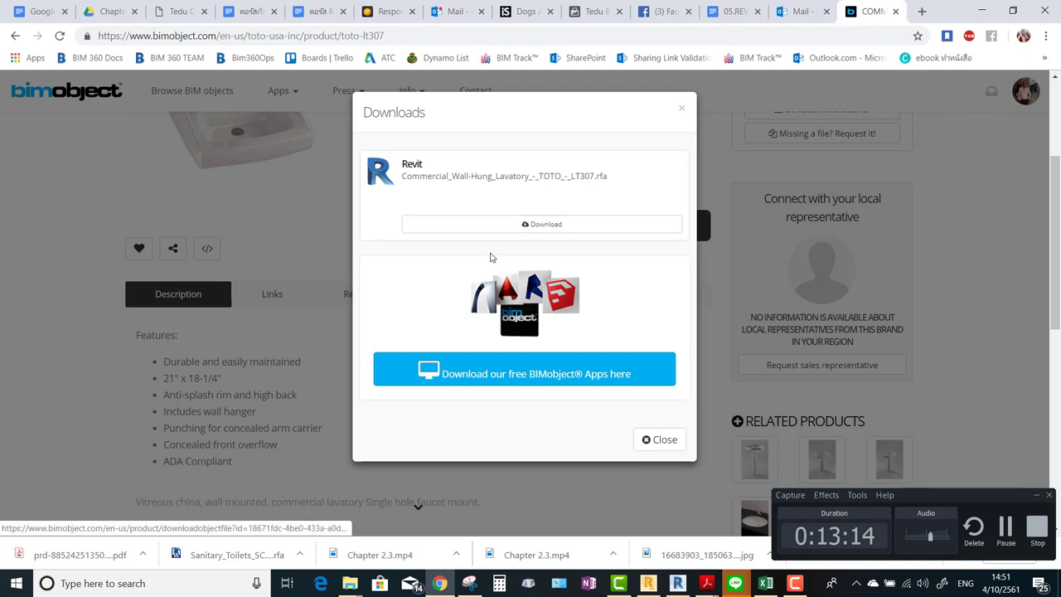
{"action": "left_click", "coordinate": [525, 228]}
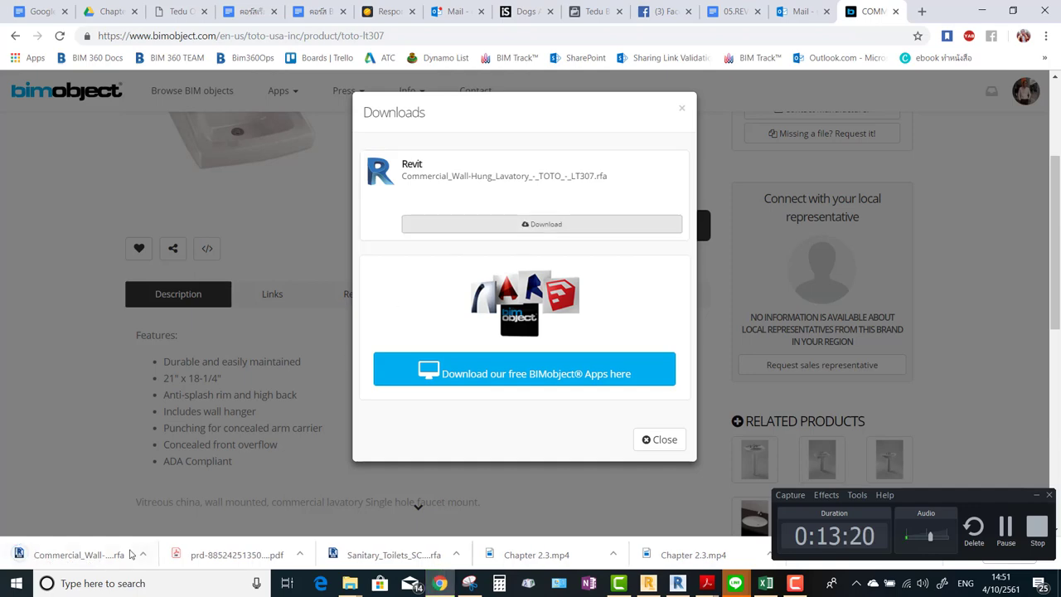
{"action": "left_click", "coordinate": [143, 554]}
{"action": "left_click", "coordinate": [178, 505]}
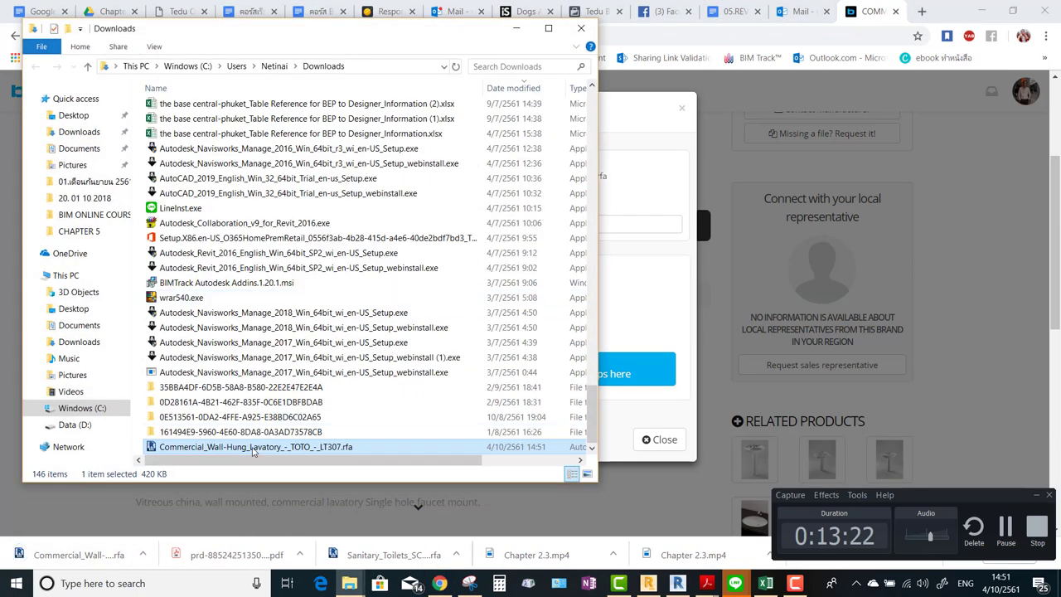
Cut the LT307 lavatory .rfa and paste it into the project's Family folder, then minimize Explorer and Chrome.
{"action": "right_click", "coordinate": [253, 448]}
{"action": "left_click", "coordinate": [286, 346]}
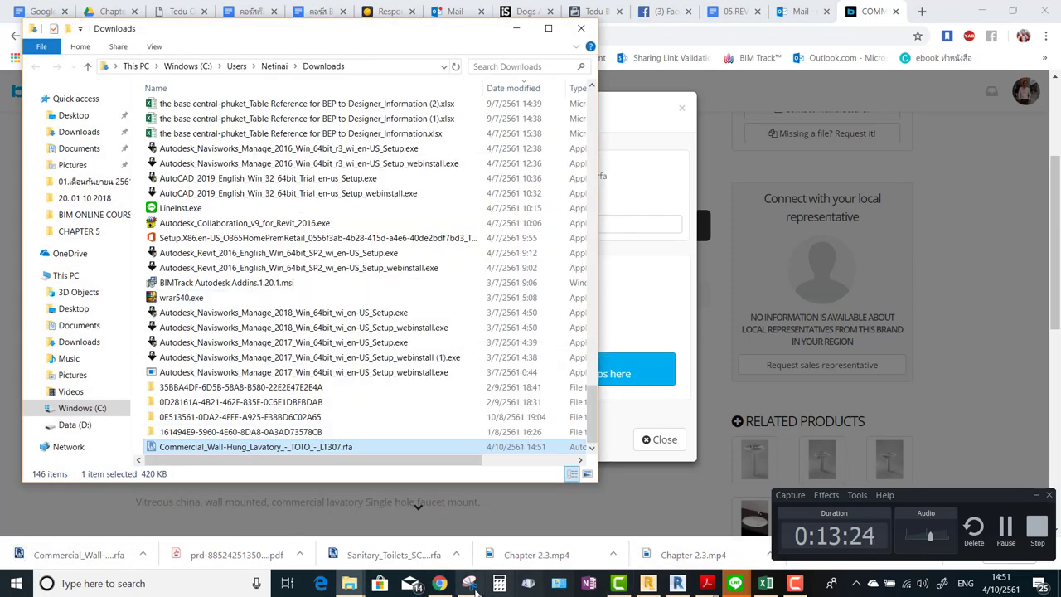
{"action": "left_click", "coordinate": [349, 583]}
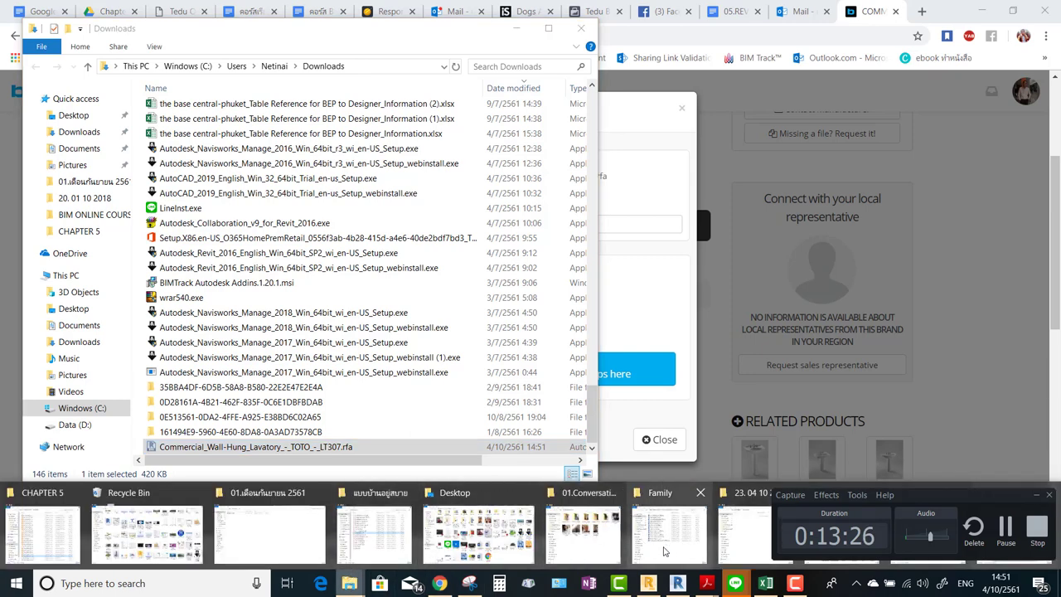
{"action": "left_click", "coordinate": [663, 551]}
{"action": "right_click", "coordinate": [334, 404]}
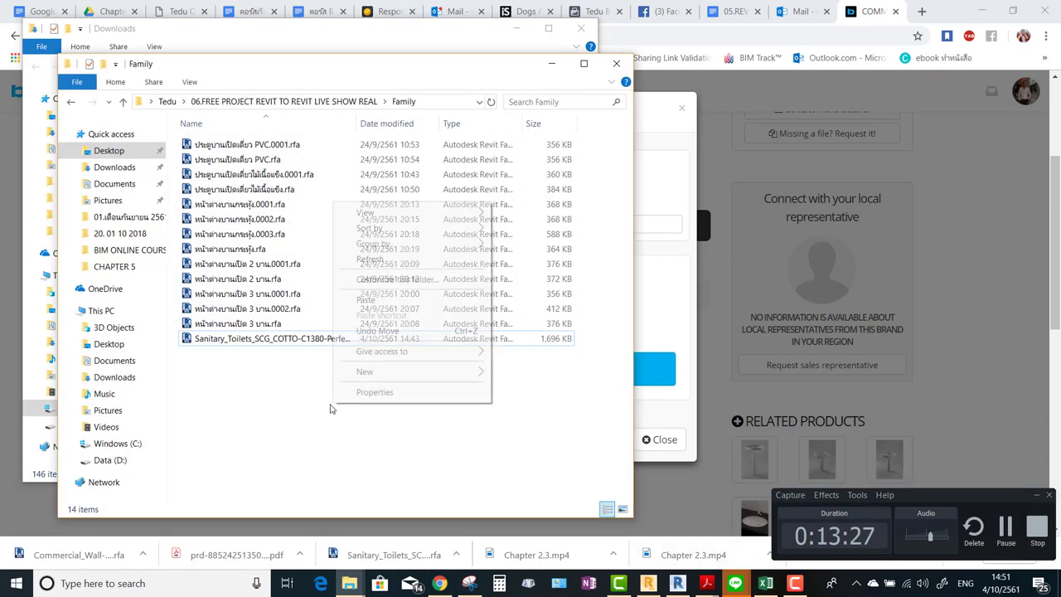
{"action": "left_click", "coordinate": [380, 301]}
{"action": "left_click", "coordinate": [552, 64]}
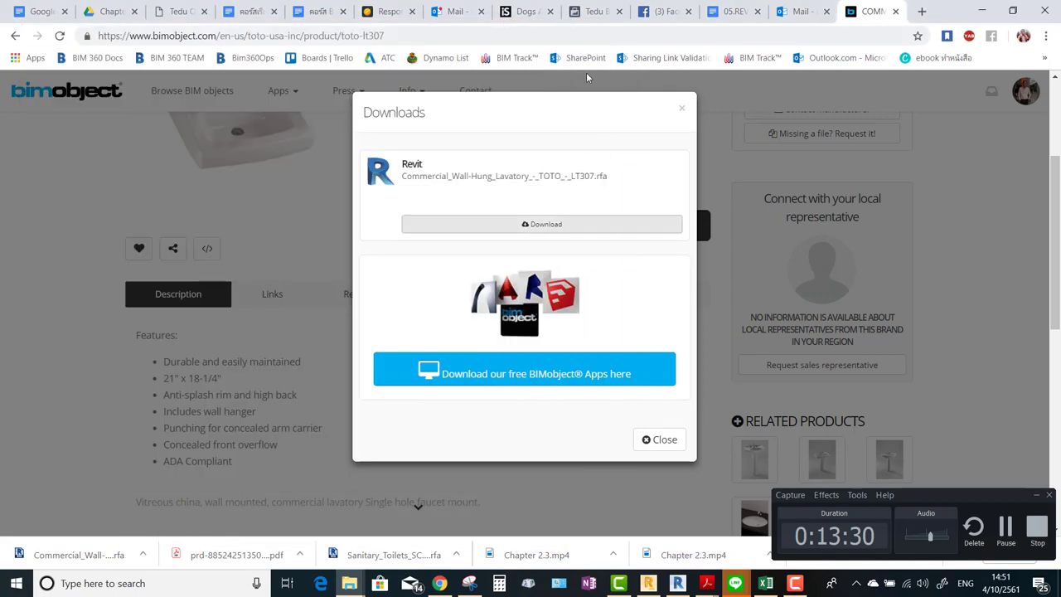
{"action": "left_click", "coordinate": [982, 11]}
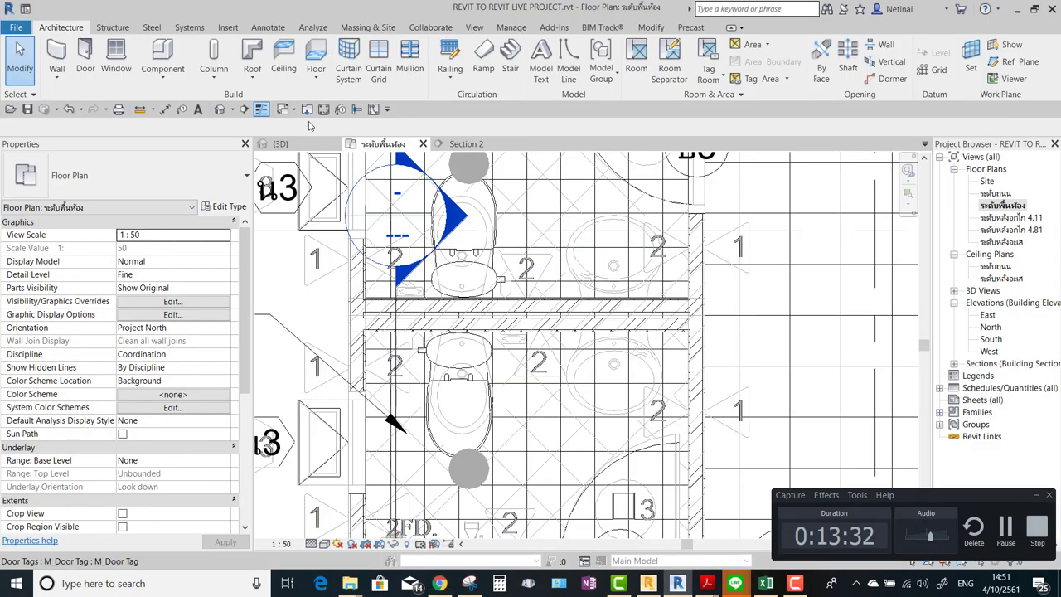
Load Commercial_Wall-Hung_Lavatory_-_TOTO_-_LT307.rfa via Load Family and start the Component tool.
{"action": "left_click", "coordinate": [306, 108]}
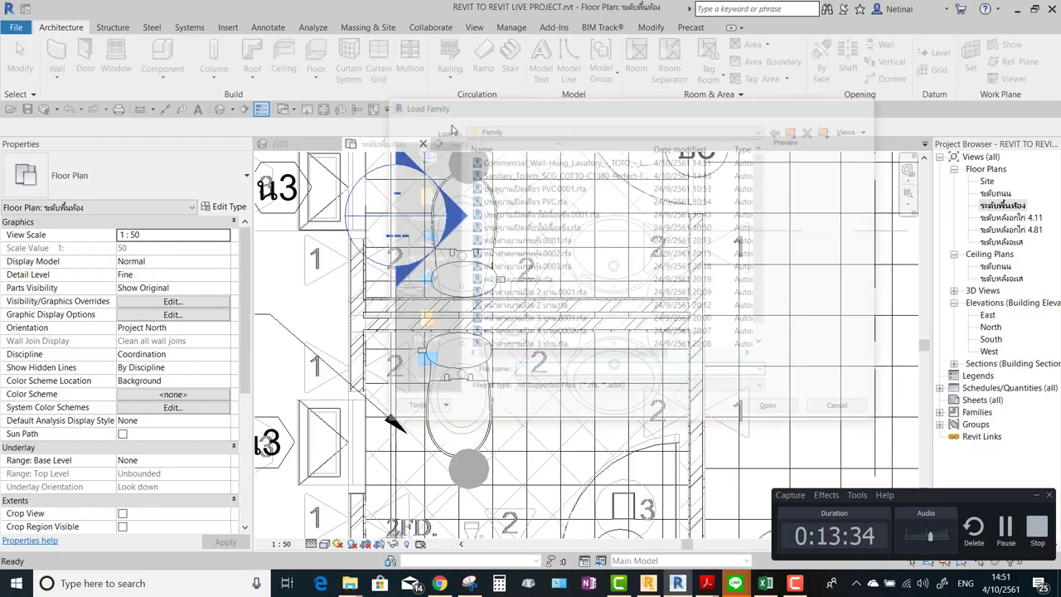
{"action": "left_click", "coordinate": [306, 109]}
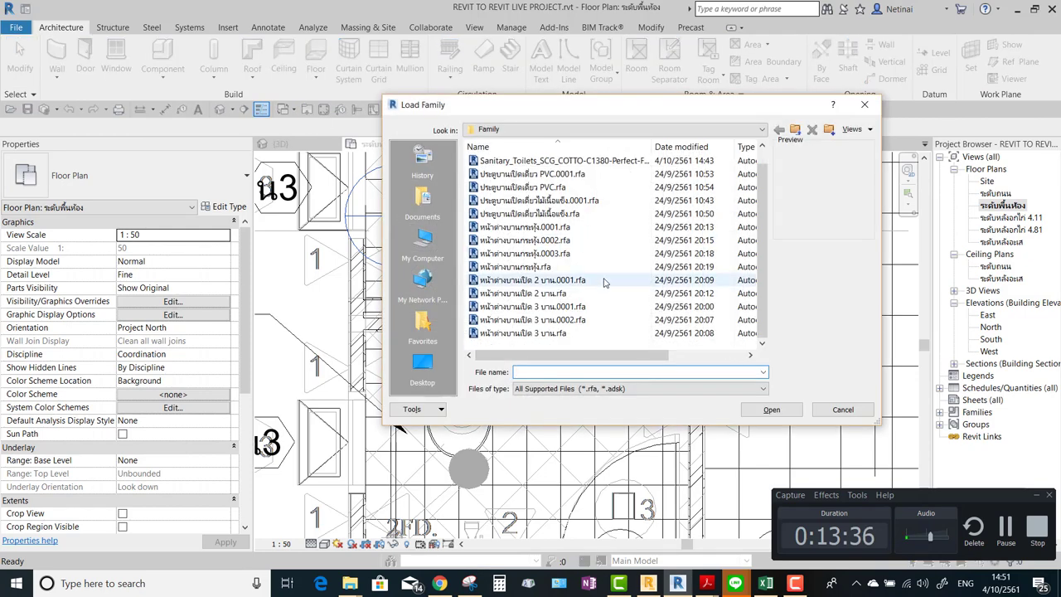
{"action": "left_click", "coordinate": [556, 160]}
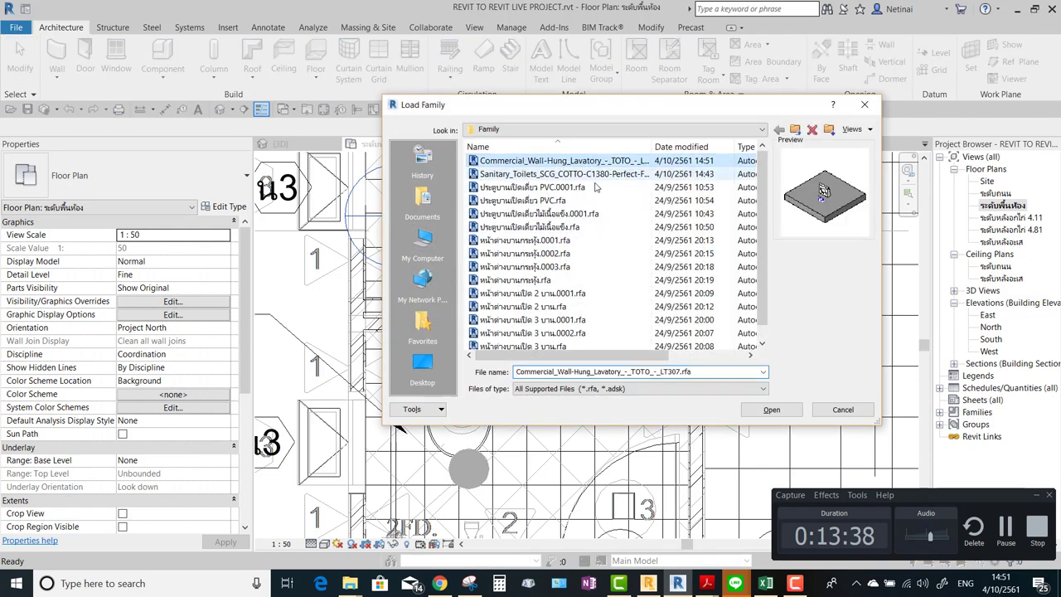
{"action": "left_click", "coordinate": [772, 410]}
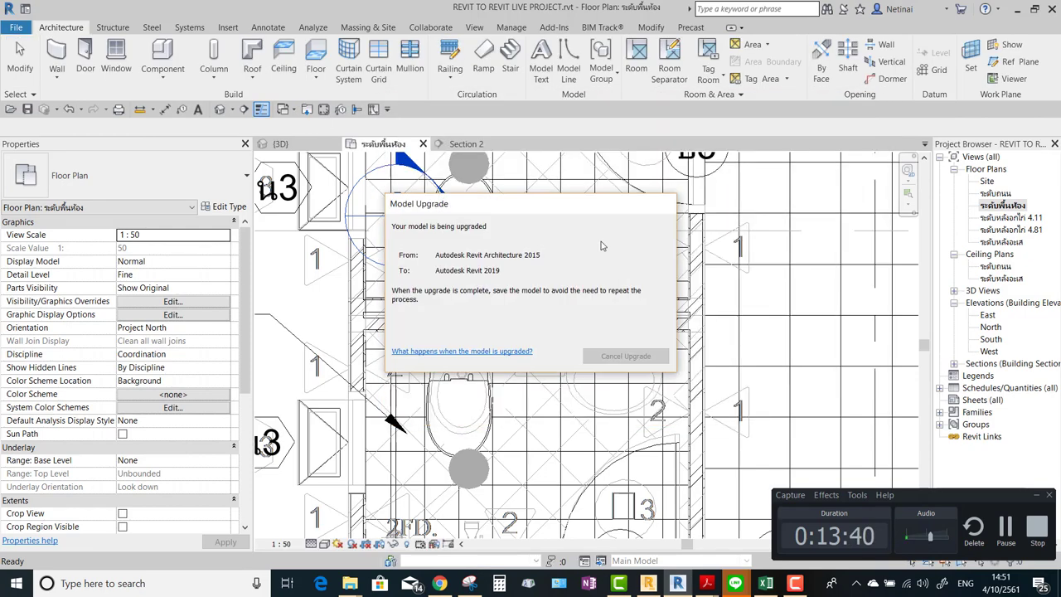
{"action": "left_click", "coordinate": [163, 58]}
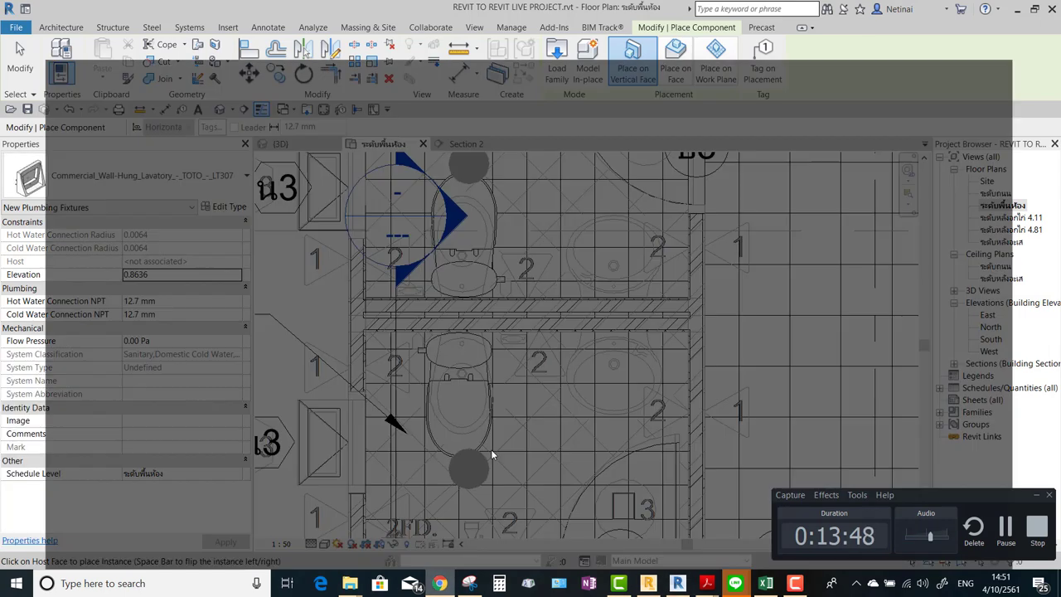
Close the browser's download options, recheck the sink cotto results, then return to Revit.
{"action": "left_click", "coordinate": [440, 583]}
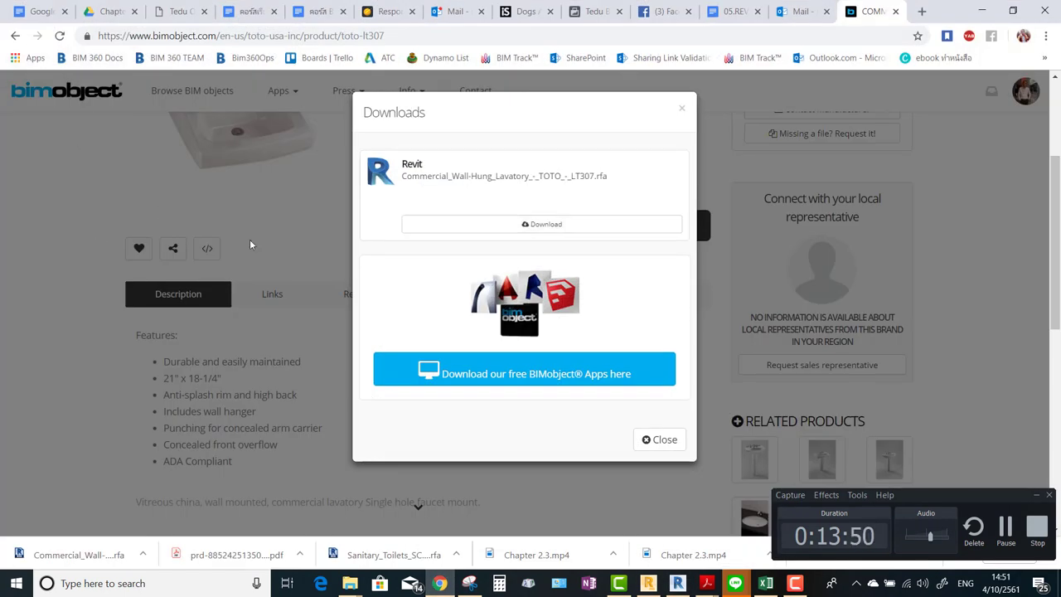
{"action": "left_click", "coordinate": [682, 108]}
{"action": "left_click", "coordinate": [15, 35]}
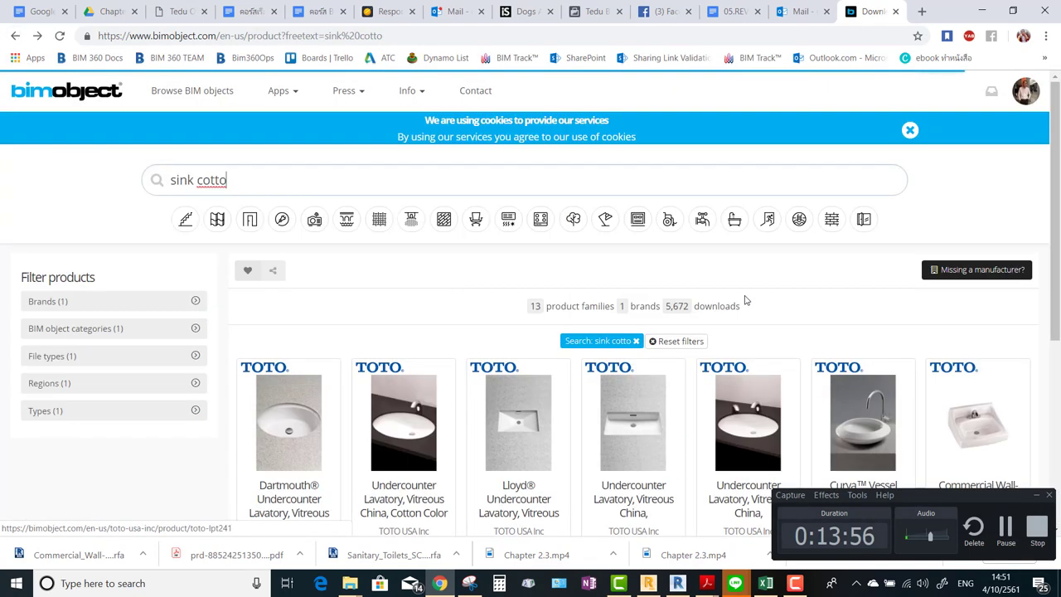
{"action": "scroll", "coordinate": [745, 295], "scroll_direction": "down", "scroll_amount": 1}
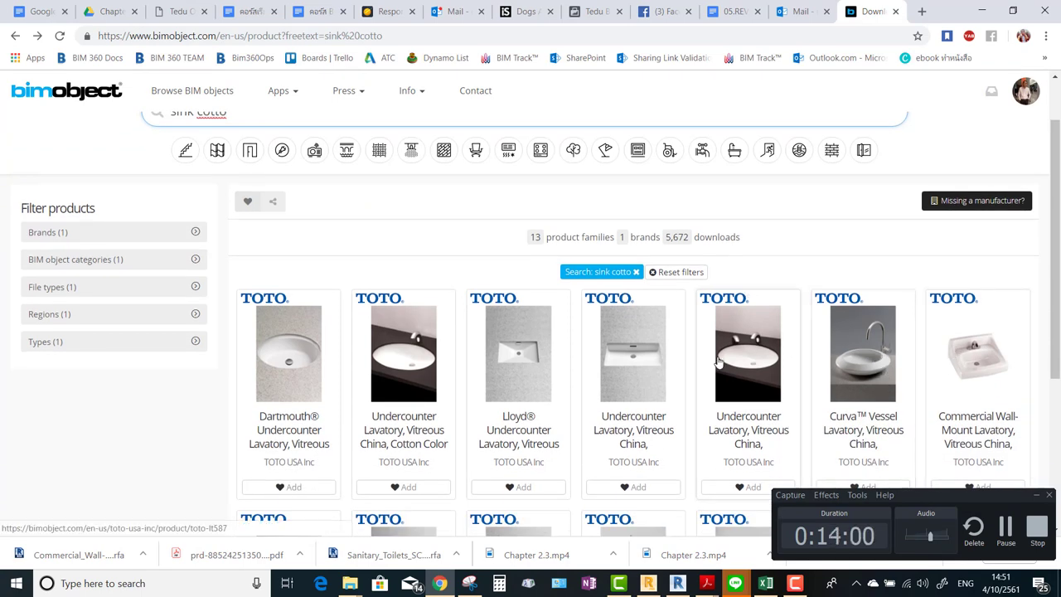
{"action": "scroll", "coordinate": [349, 352], "scroll_direction": "down", "scroll_amount": 3}
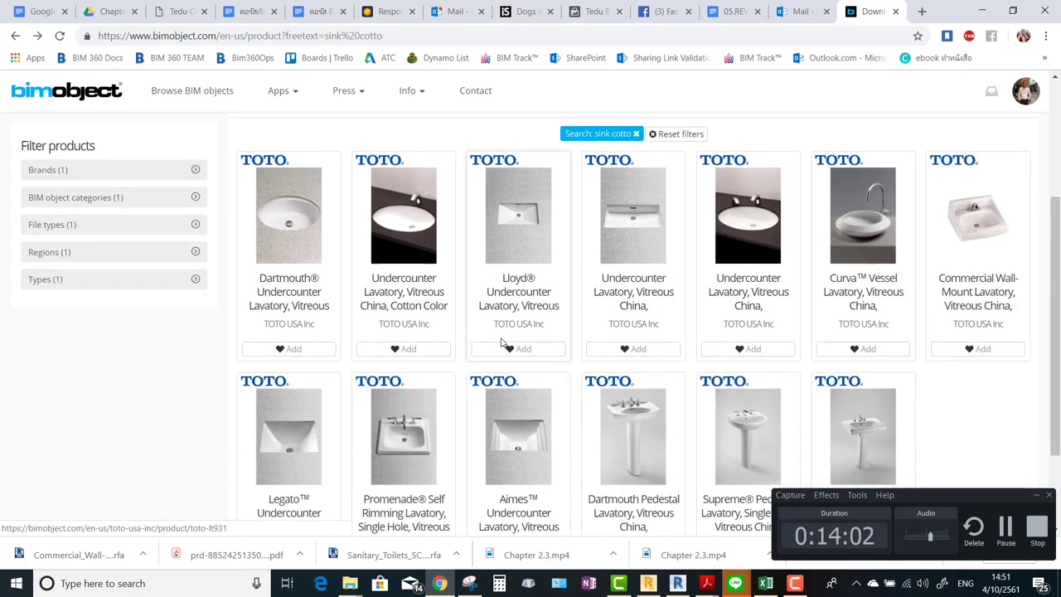
{"action": "left_click", "coordinate": [981, 11]}
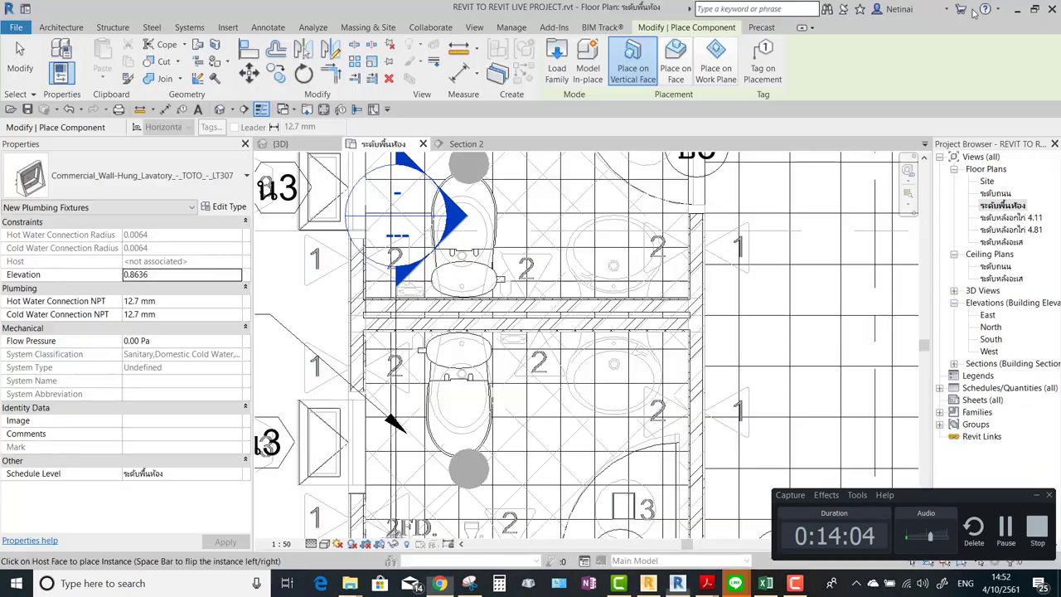
{"action": "scroll", "coordinate": [600, 268], "scroll_direction": "up", "scroll_amount": 3}
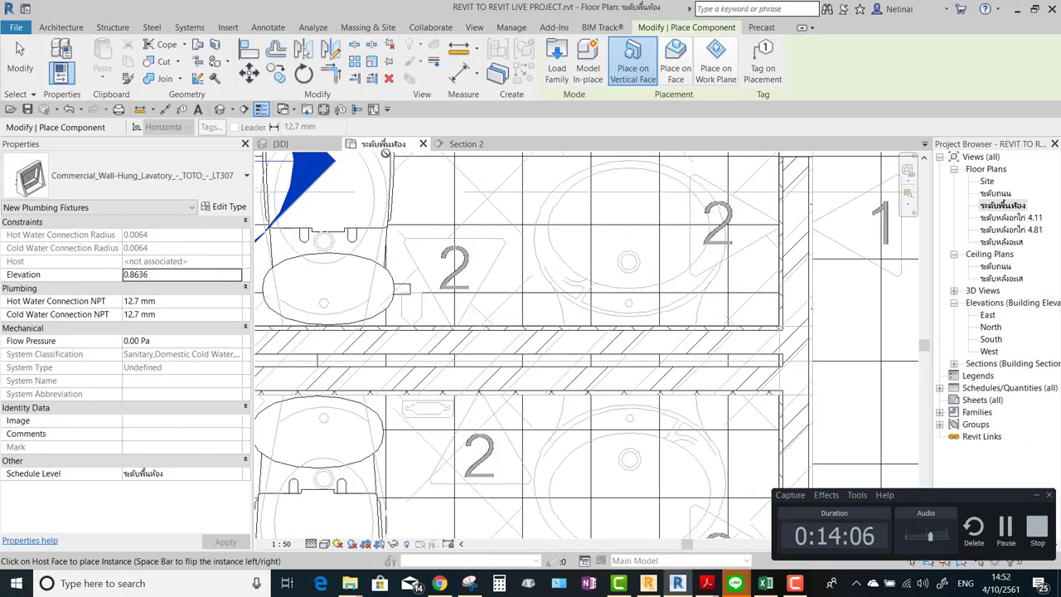
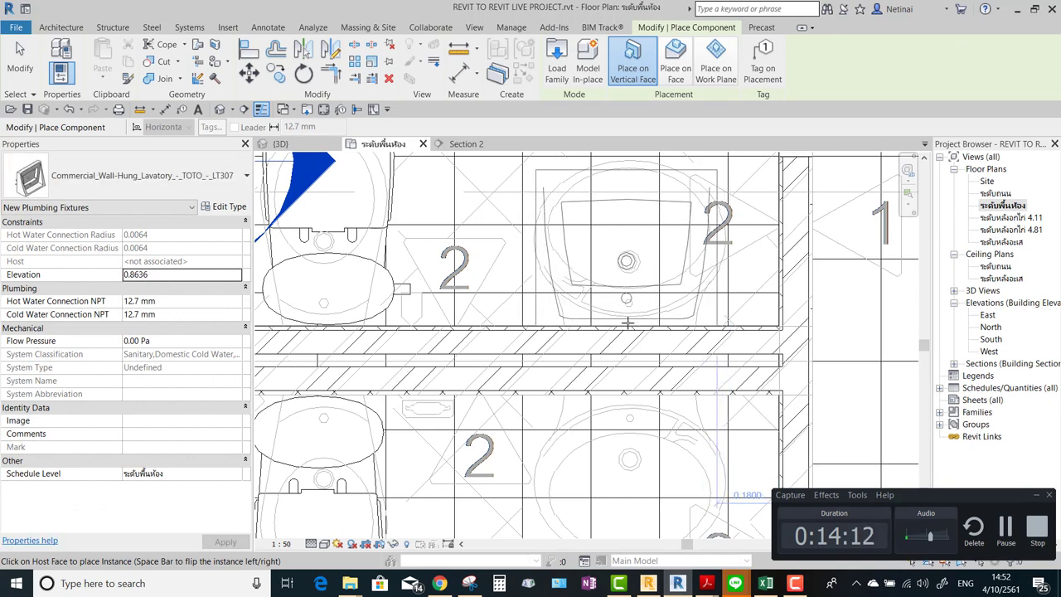
Place the TOTO LT307 wall-hung lavatory on the stall wall and check it sits at elevation 0.8636.
{"action": "left_click", "coordinate": [631, 322]}
{"action": "key", "text": "Escape"}
{"action": "key", "text": "Escape"}
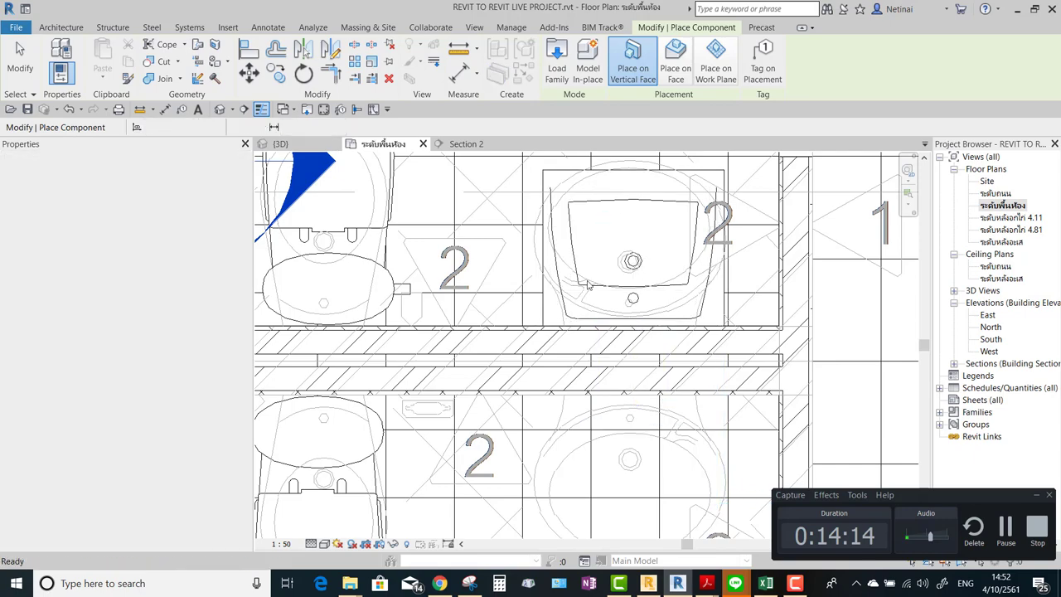
{"action": "scroll", "coordinate": [571, 252], "scroll_direction": "down", "scroll_amount": 2}
{"action": "left_click", "coordinate": [570, 253]}
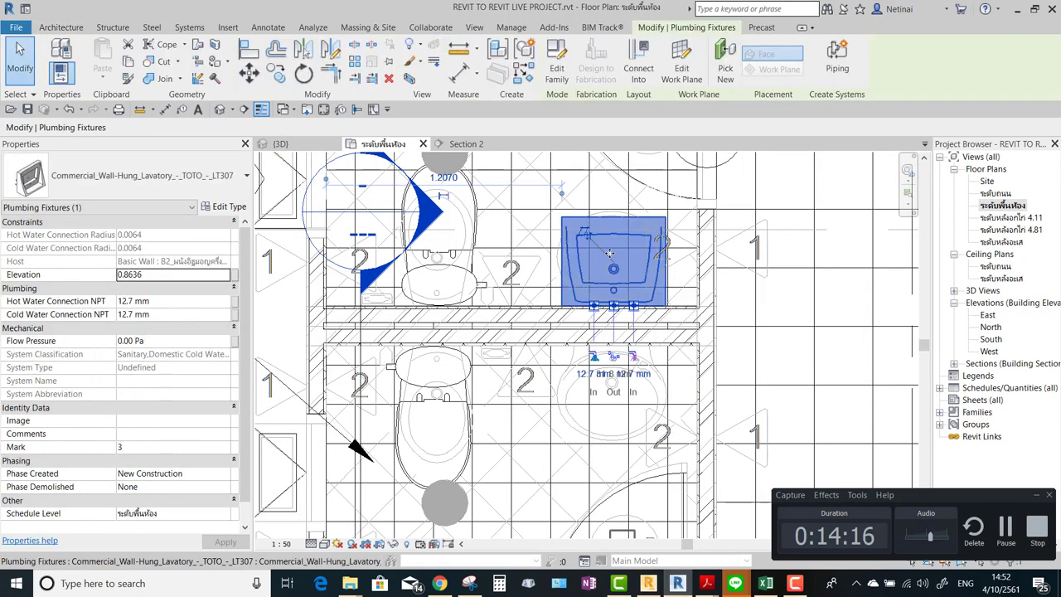
{"action": "scroll", "coordinate": [611, 255], "scroll_direction": "up", "scroll_amount": 2}
{"action": "scroll", "coordinate": [610, 255], "scroll_direction": "down", "scroll_amount": 2}
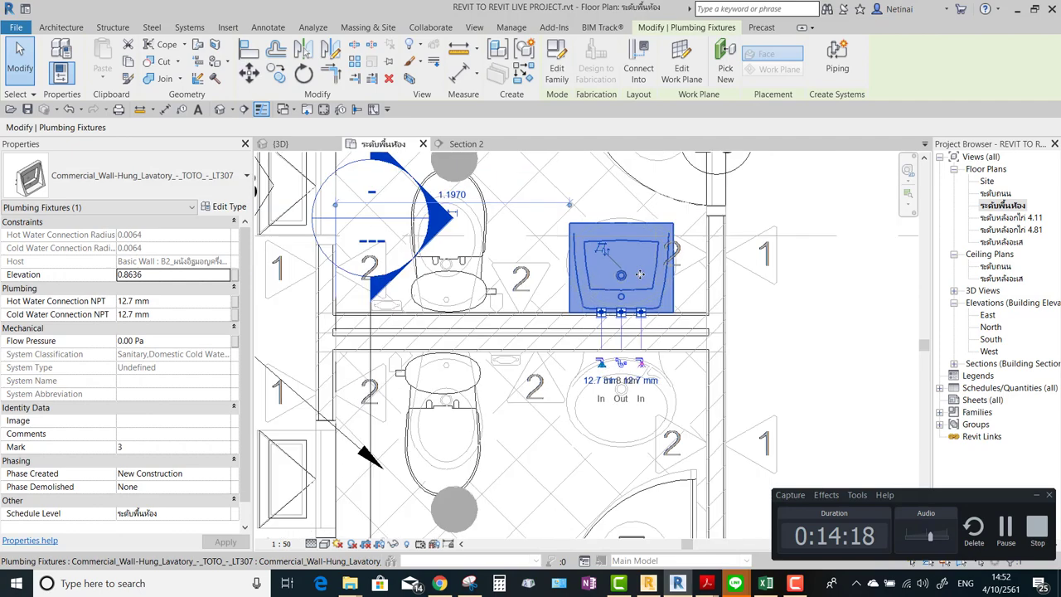
{"action": "key", "text": "Escape"}
{"action": "left_click", "coordinate": [307, 109]}
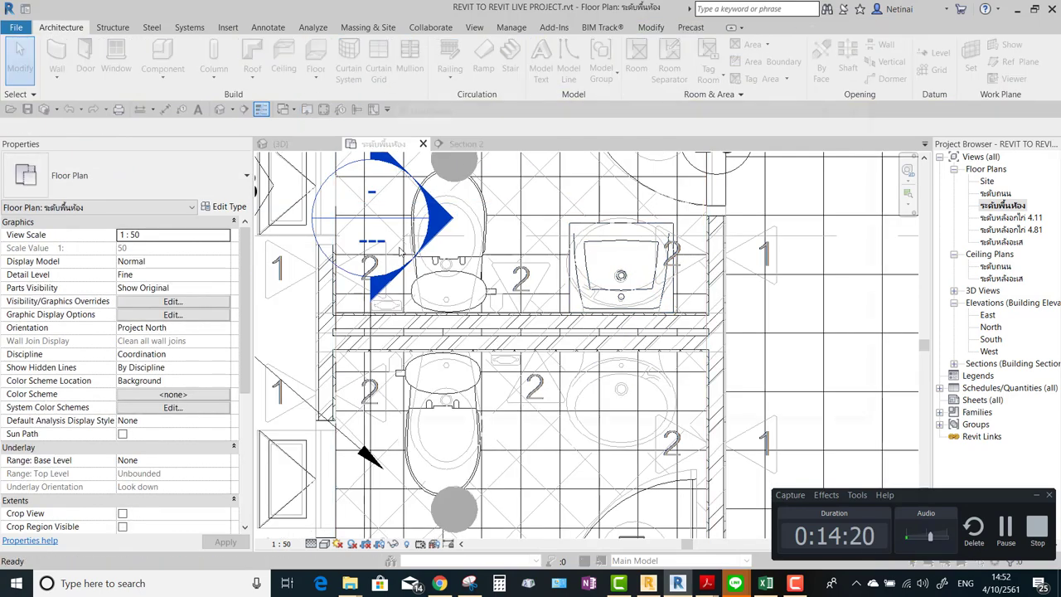
{"action": "left_click", "coordinate": [794, 129]}
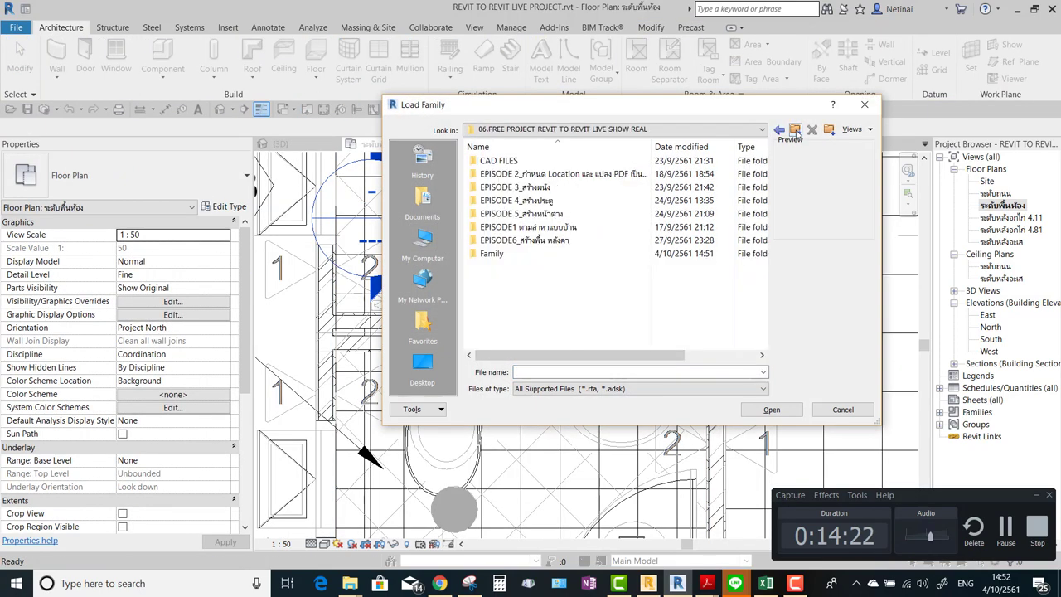
{"action": "left_click", "coordinate": [425, 242]}
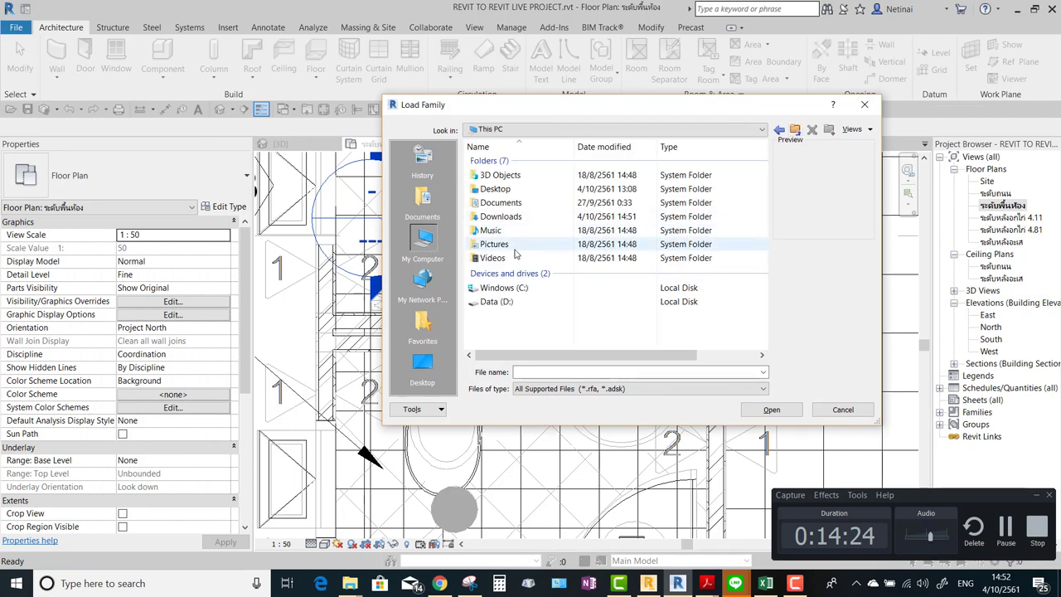
{"action": "double_click", "coordinate": [497, 285]}
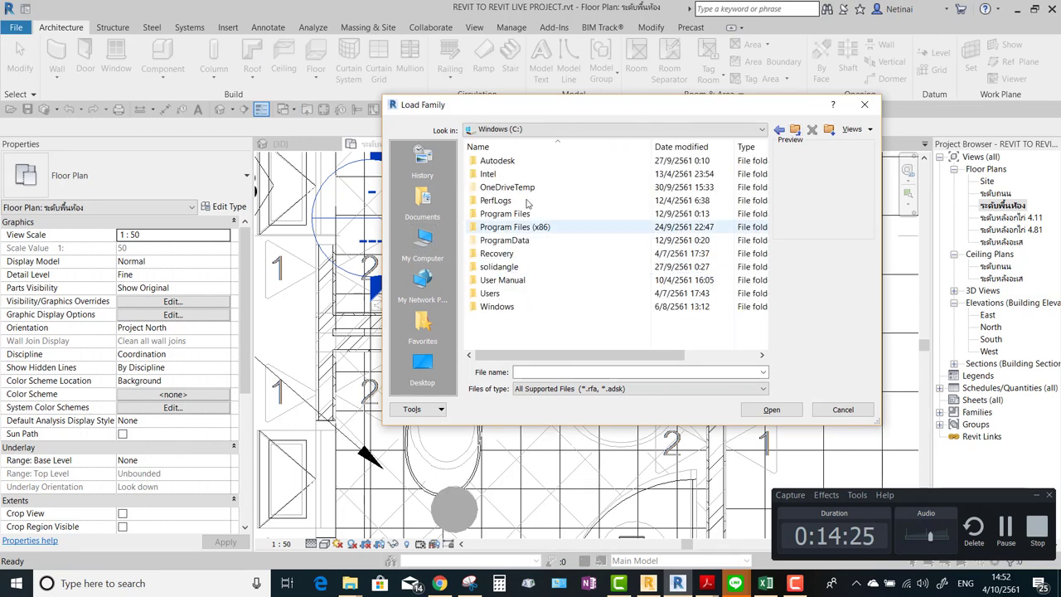
{"action": "double_click", "coordinate": [505, 240]}
{"action": "double_click", "coordinate": [521, 183]}
{"action": "scroll", "coordinate": [518, 285], "scroll_direction": "down", "scroll_amount": 5}
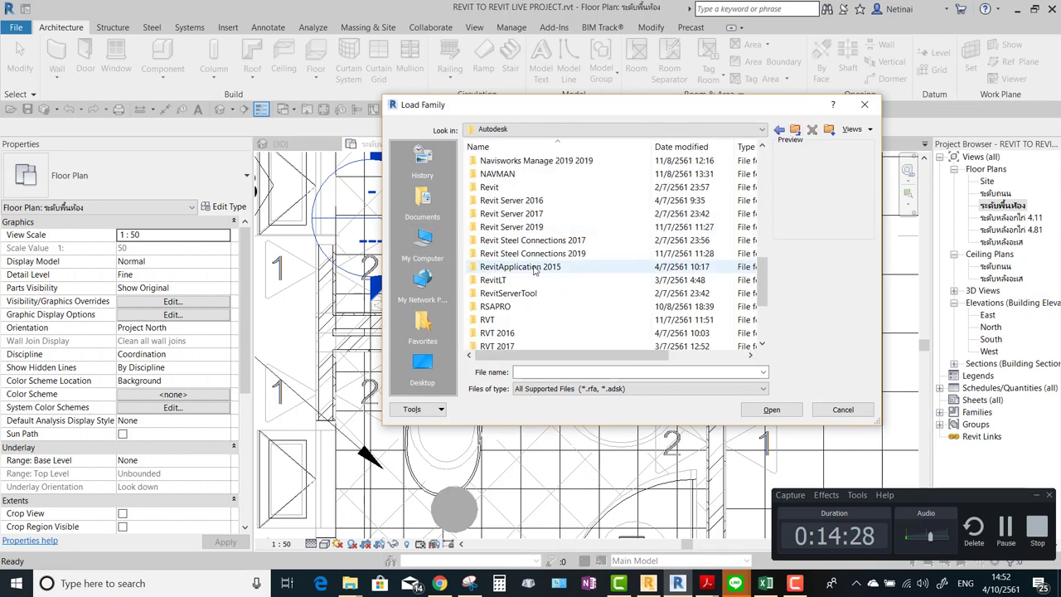
{"action": "left_click", "coordinate": [512, 285]}
{"action": "right_click", "coordinate": [512, 284]}
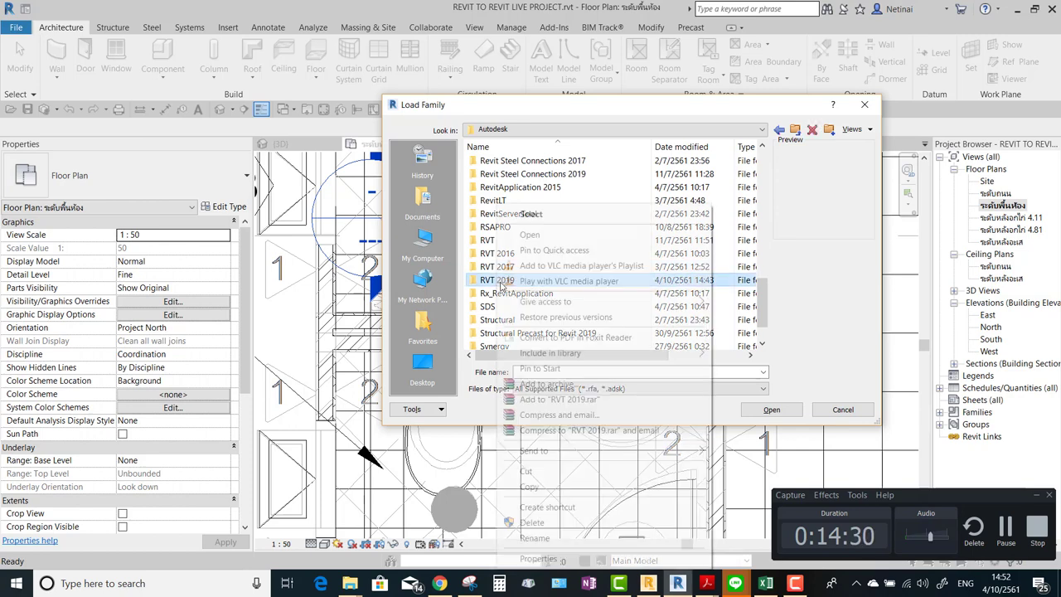
{"action": "left_click_drag", "start_coordinate": [489, 280], "coordinate": [423, 166]}
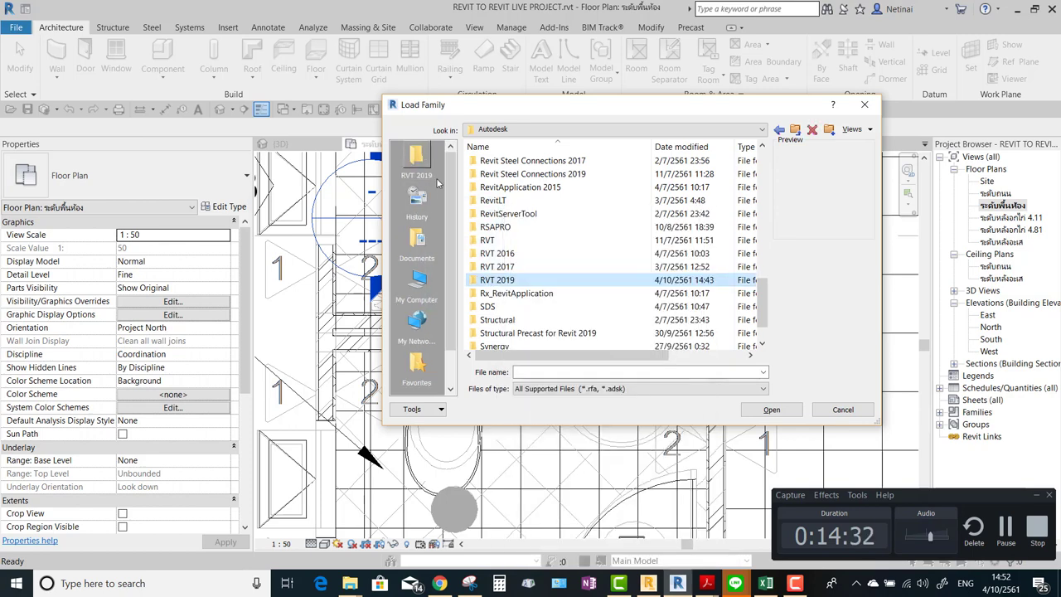
{"action": "left_click", "coordinate": [431, 170]}
{"action": "double_click", "coordinate": [505, 199]}
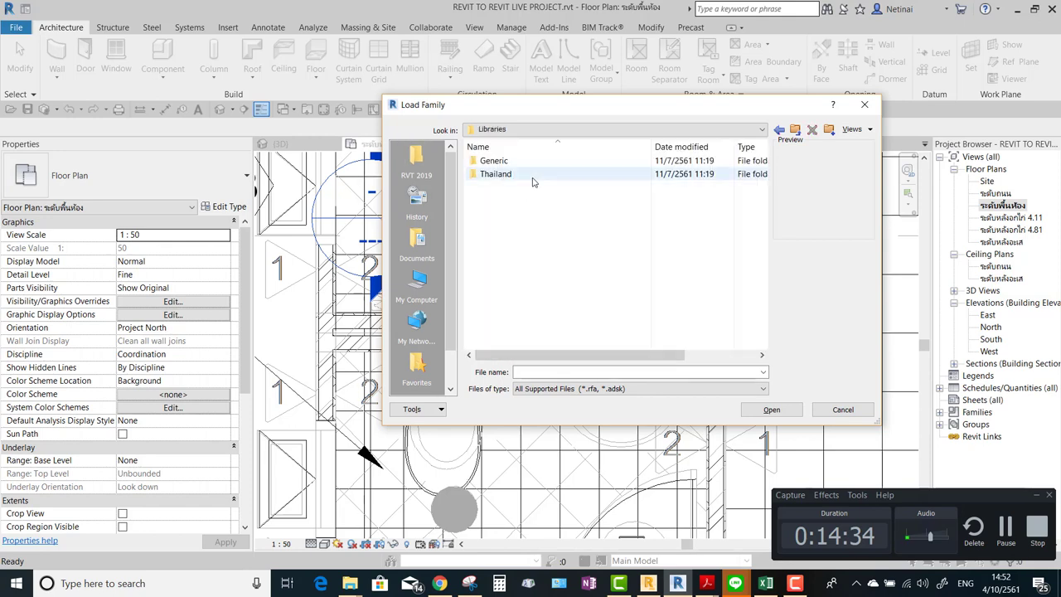
{"action": "double_click", "coordinate": [533, 176]}
{"action": "scroll", "coordinate": [556, 201], "scroll_direction": "down", "scroll_amount": 6}
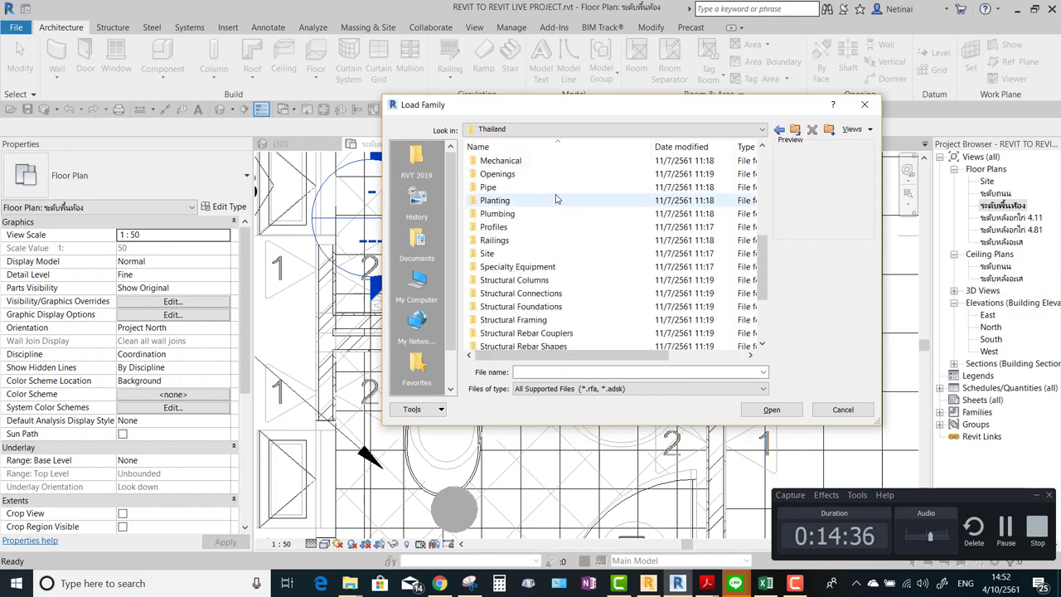
{"action": "scroll", "coordinate": [557, 199], "scroll_direction": "up", "scroll_amount": 1}
{"action": "left_click", "coordinate": [505, 253]}
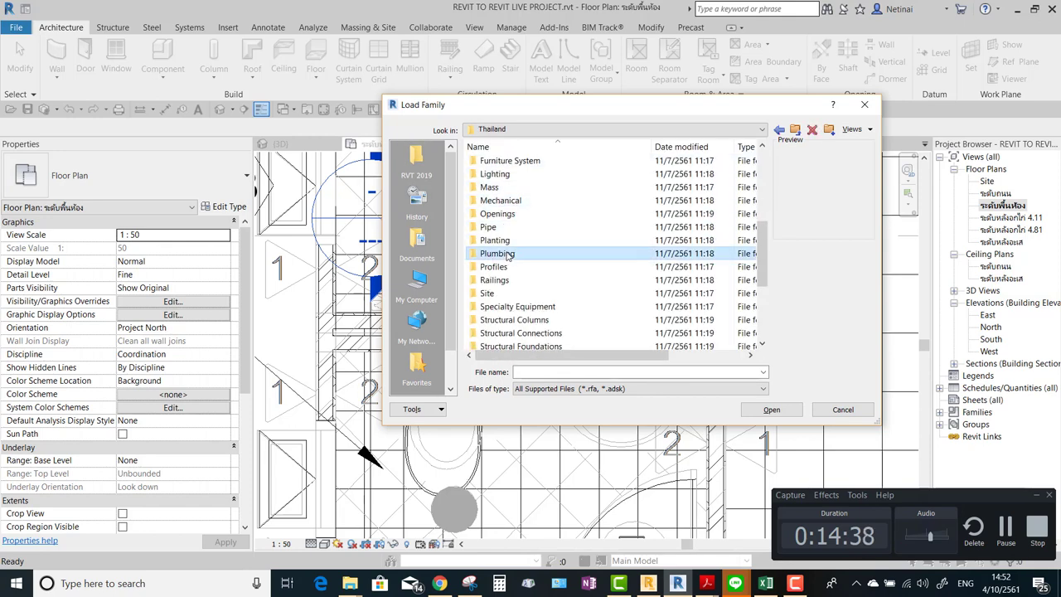
{"action": "double_click", "coordinate": [508, 254]}
{"action": "double_click", "coordinate": [500, 160]}
{"action": "double_click", "coordinate": [498, 174]}
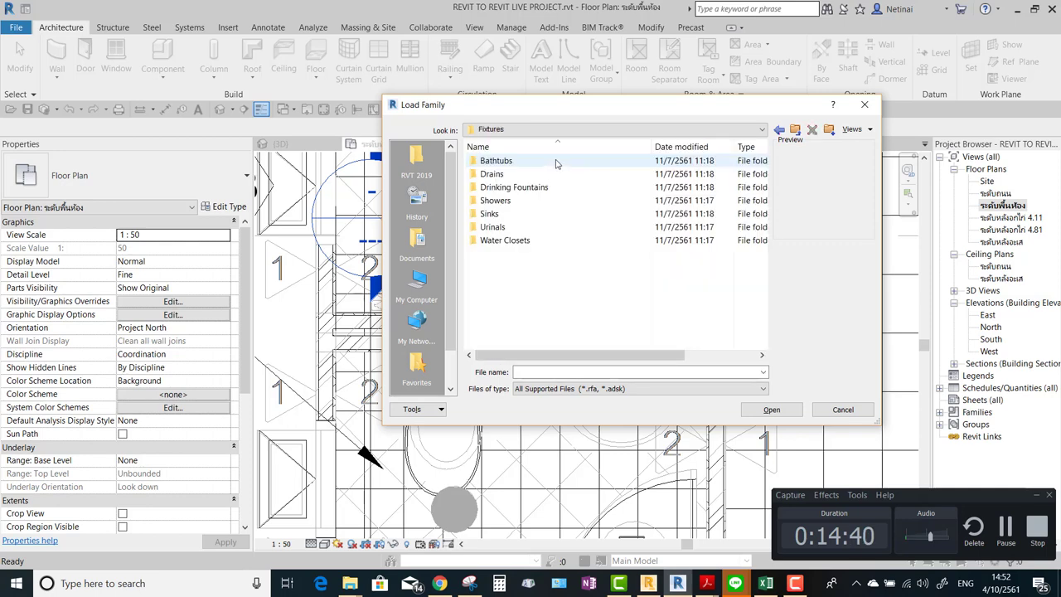
{"action": "double_click", "coordinate": [501, 214]}
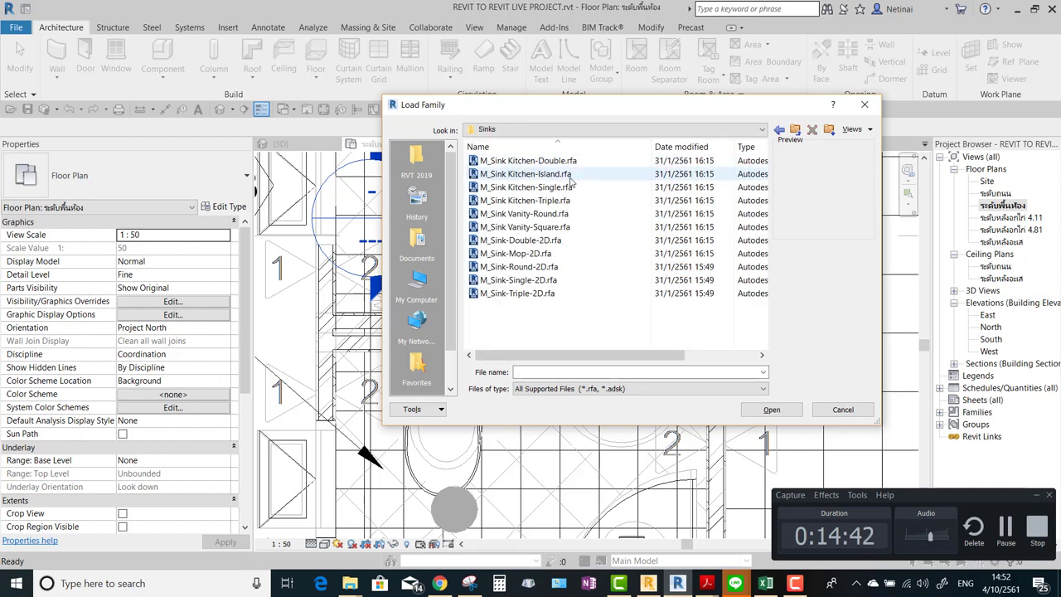
{"action": "left_click", "coordinate": [553, 163]}
{"action": "left_click", "coordinate": [547, 174]}
{"action": "left_click", "coordinate": [543, 187]}
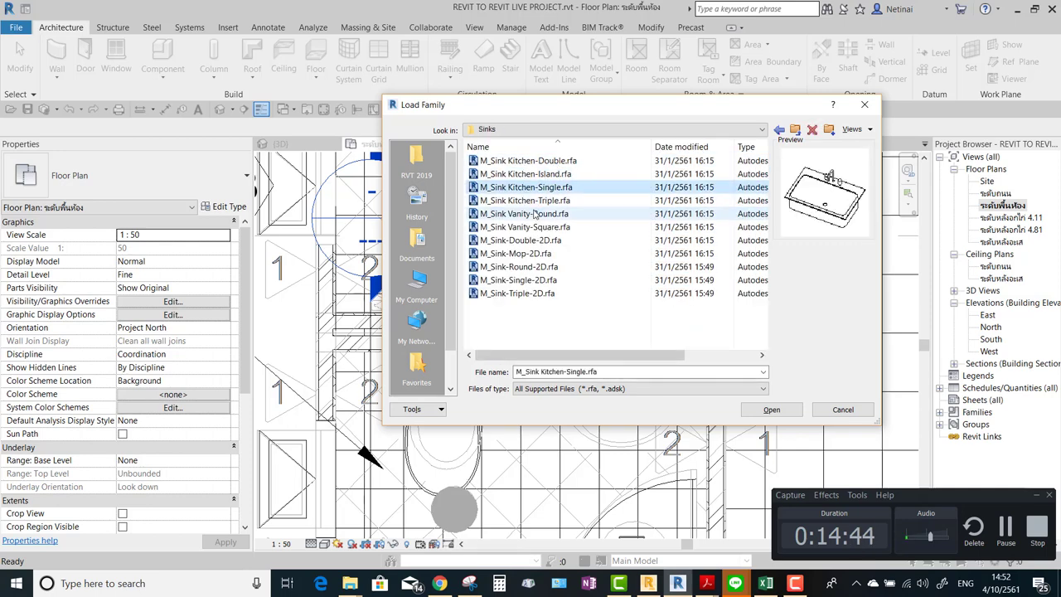
{"action": "left_click", "coordinate": [536, 214]}
{"action": "left_click", "coordinate": [531, 227]}
{"action": "left_click", "coordinate": [527, 240]}
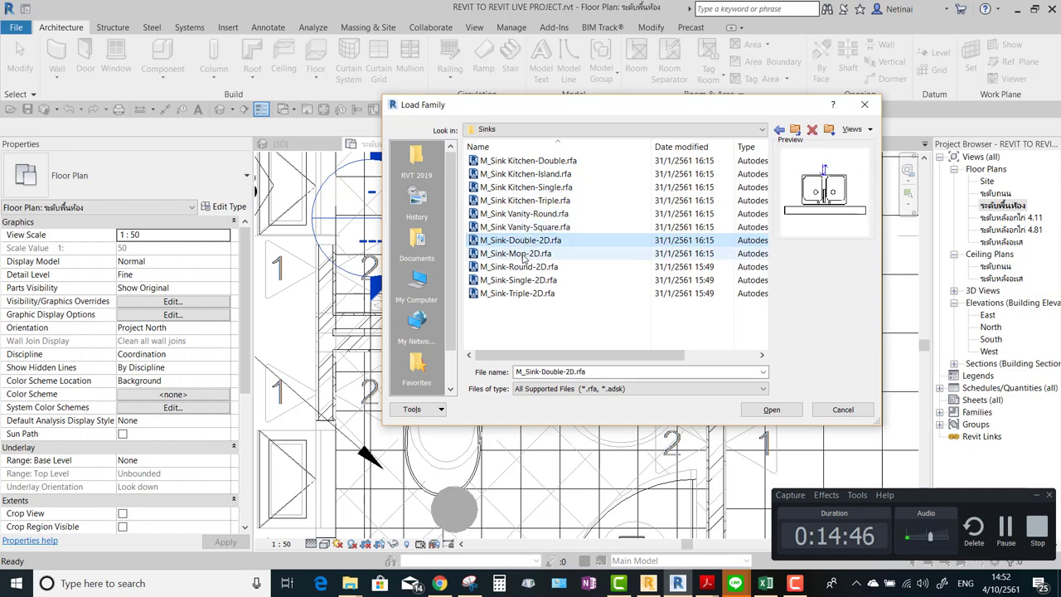
{"action": "left_click", "coordinate": [526, 254]}
{"action": "left_click", "coordinate": [524, 267]}
{"action": "left_click", "coordinate": [528, 281]}
{"action": "left_click", "coordinate": [526, 293]}
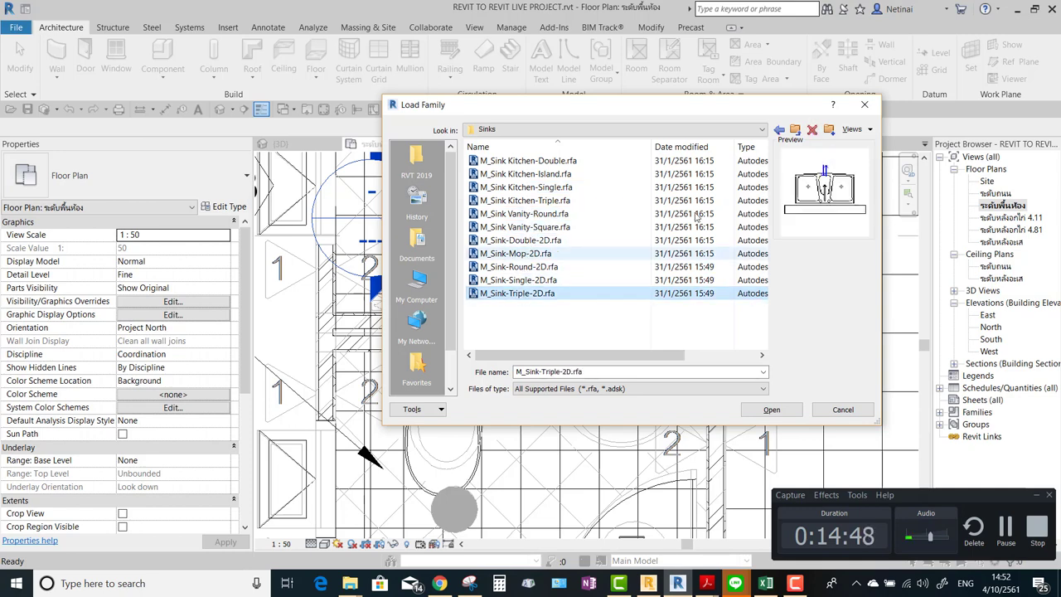
{"action": "left_click", "coordinate": [865, 106]}
{"action": "left_click", "coordinate": [625, 301]}
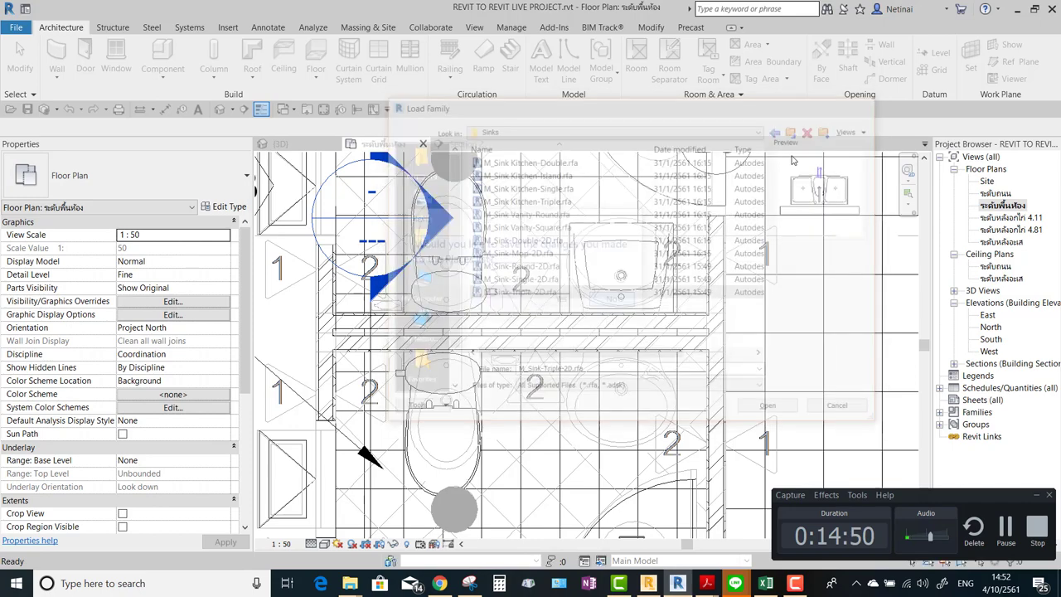
Show the TOTO LT307 type properties at its 40 lb Shipping Weight, with Calculator launched alongside.
{"action": "scroll", "coordinate": [610, 276], "scroll_direction": "up", "scroll_amount": 2}
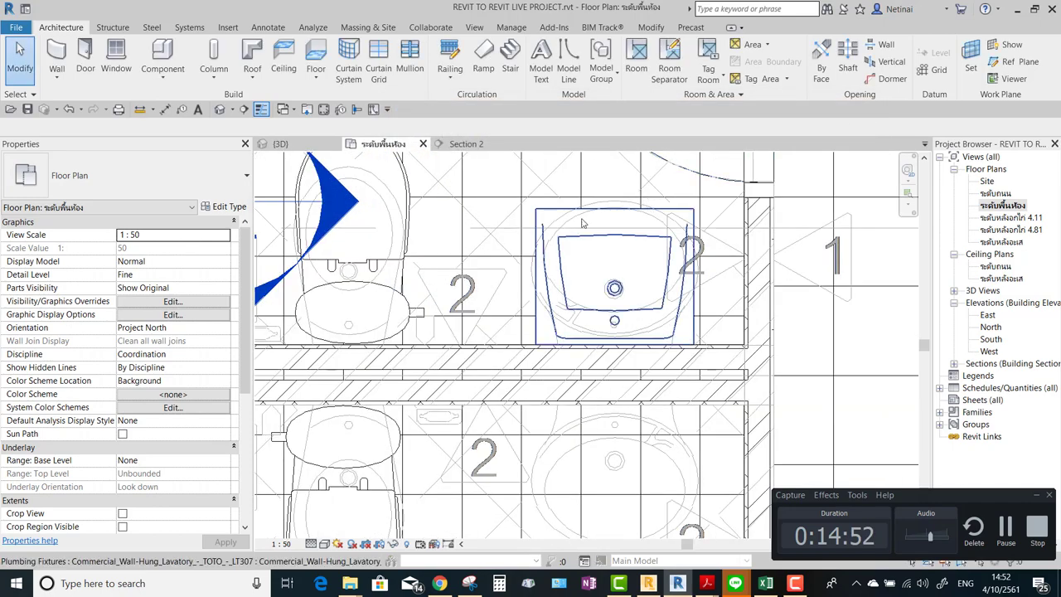
{"action": "left_click", "coordinate": [611, 276]}
{"action": "left_click", "coordinate": [225, 207]}
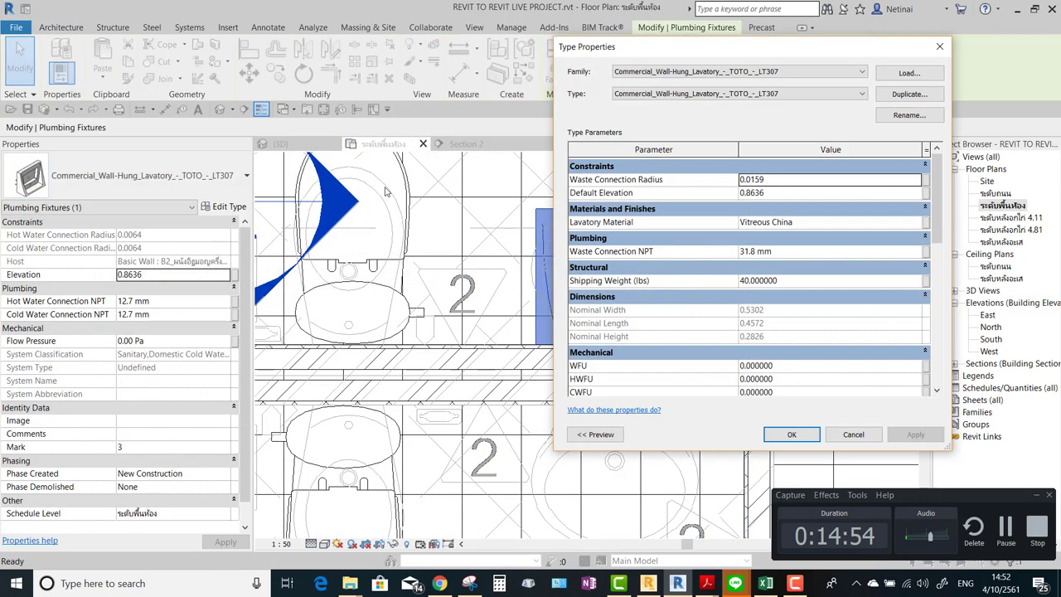
{"action": "left_click_drag", "start_coordinate": [756, 57], "coordinate": [335, 42]}
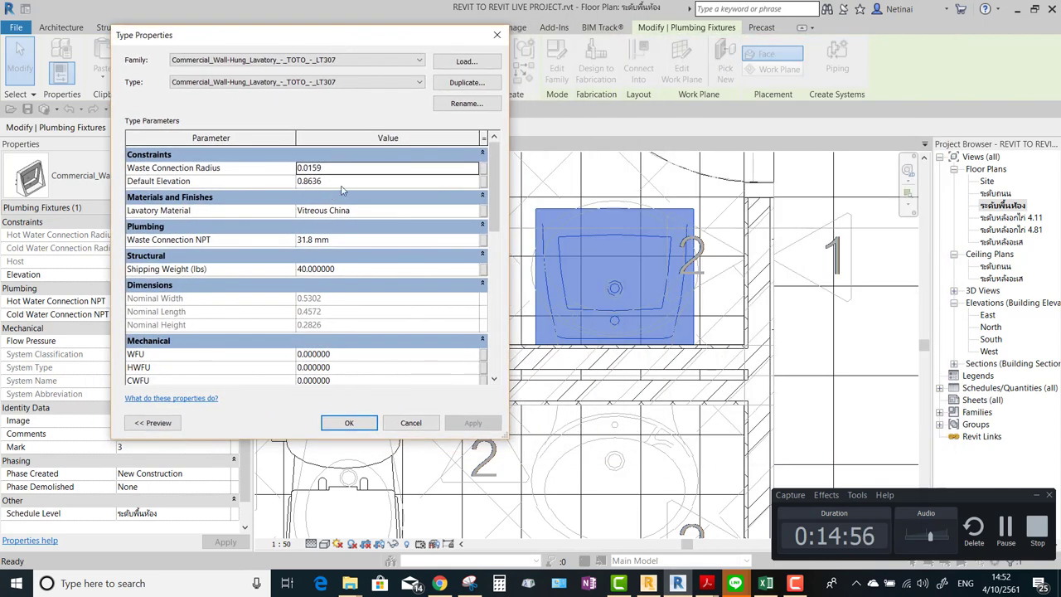
{"action": "scroll", "coordinate": [385, 258], "scroll_direction": "down", "scroll_amount": 1}
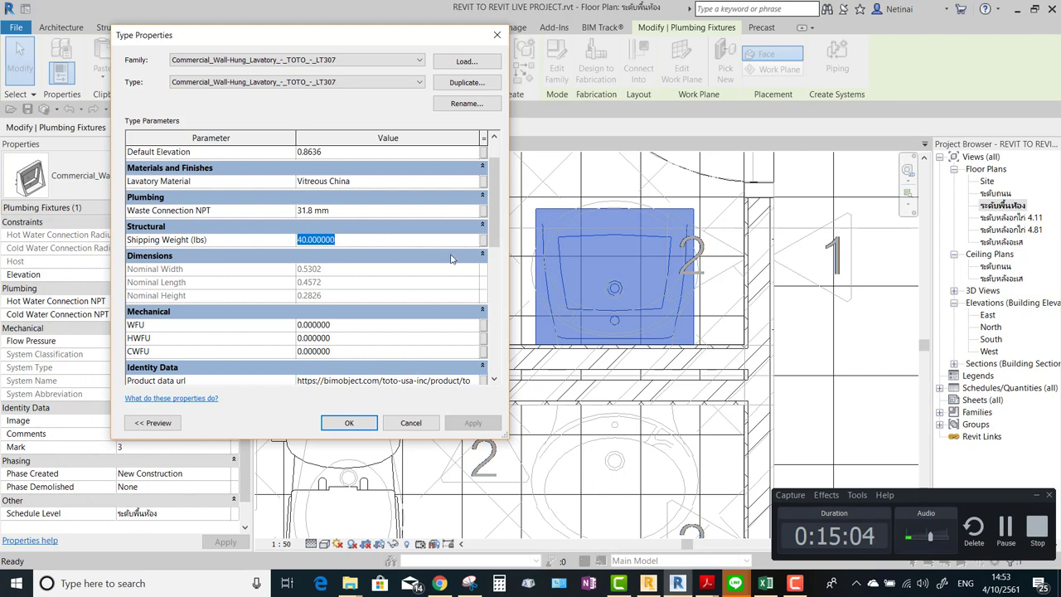
{"action": "left_click_drag", "start_coordinate": [487, 210], "coordinate": [489, 217]}
{"action": "left_click", "coordinate": [500, 583]}
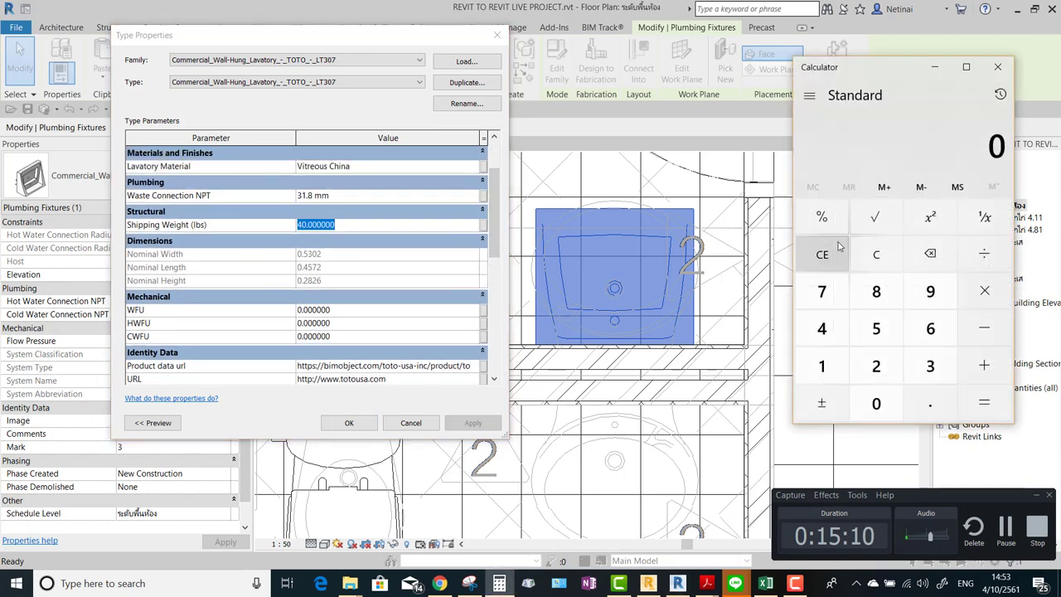
Search in Chrome for how many kilograms 40 pounds equals.
{"action": "left_click", "coordinate": [439, 583]}
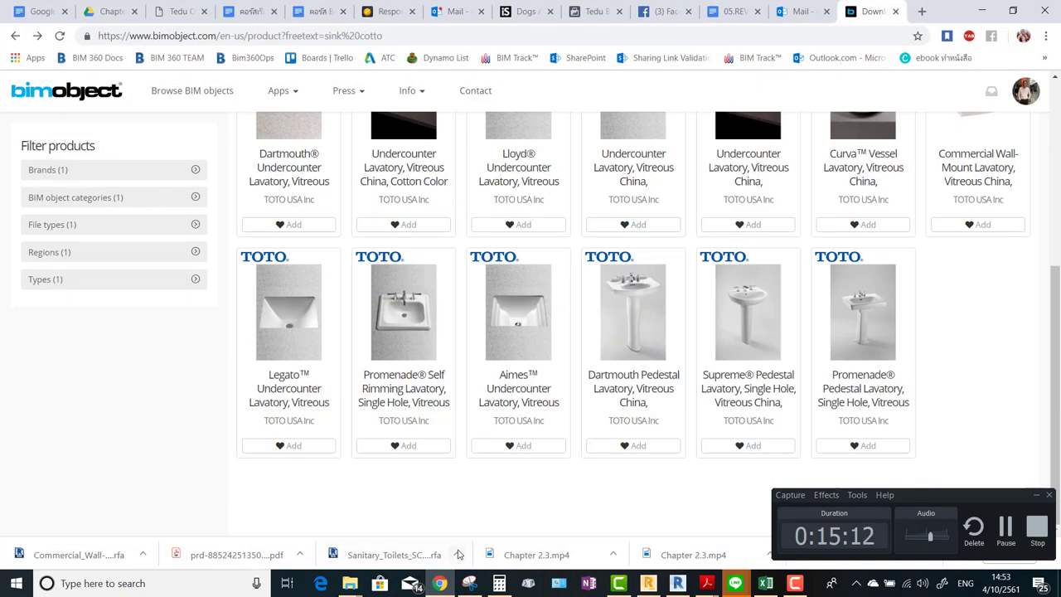
{"action": "left_click", "coordinate": [922, 11]}
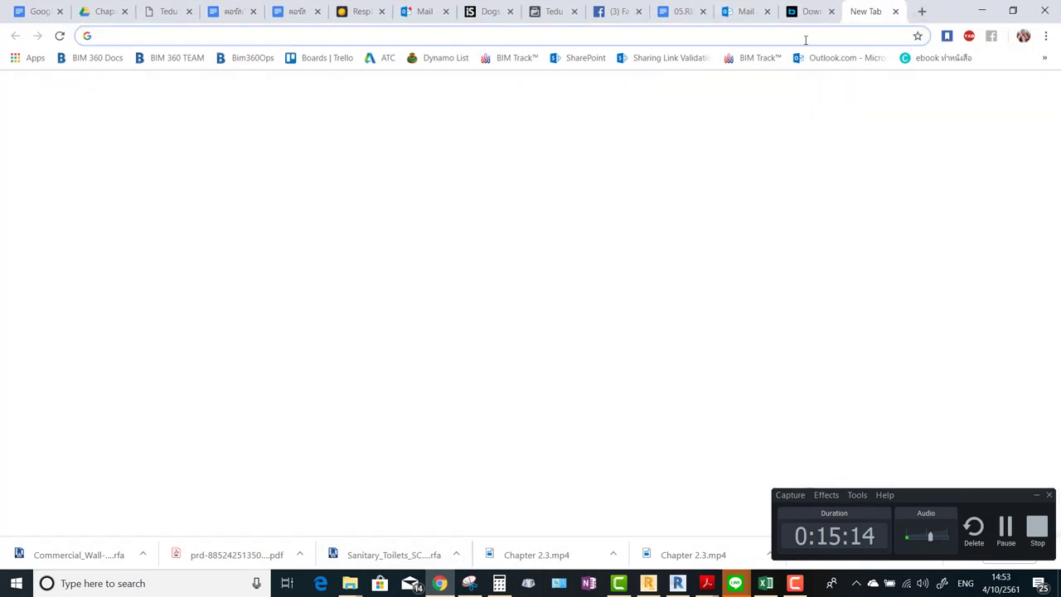
{"action": "type", "text": "40 x"}
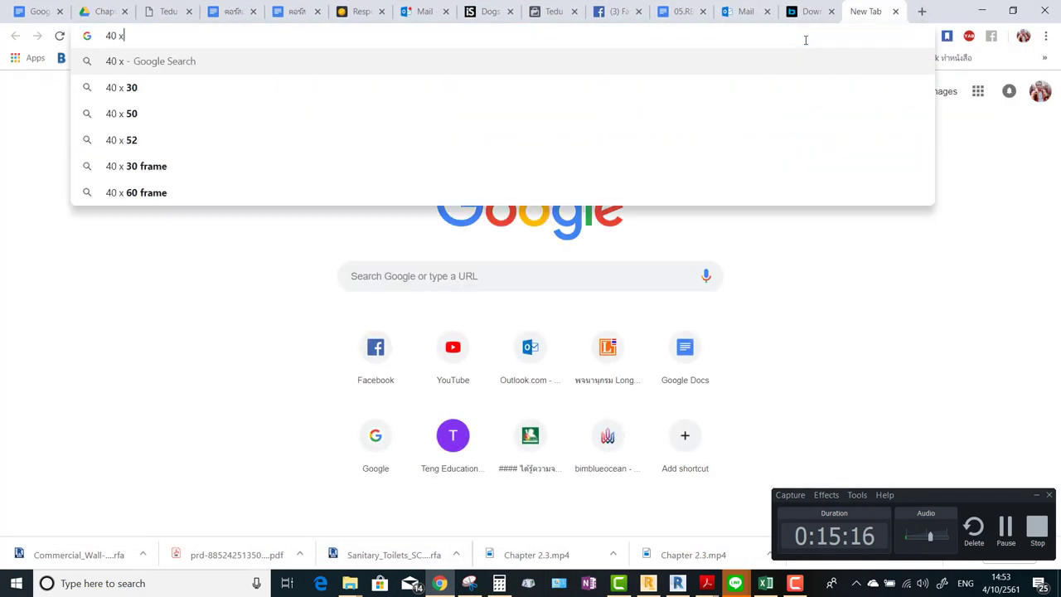
{"action": "key", "text": "BackSpace"}
{"action": "key", "text": "alt+shift"}
{"action": "type", "text": "ปอนด์"}
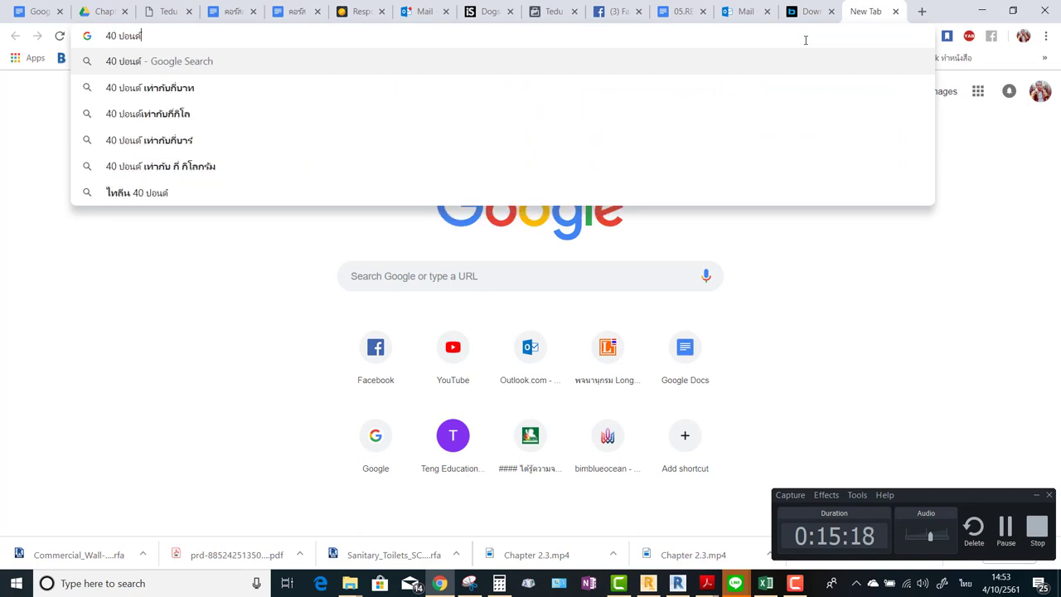
{"action": "type", "text": "เท่ากับ"}
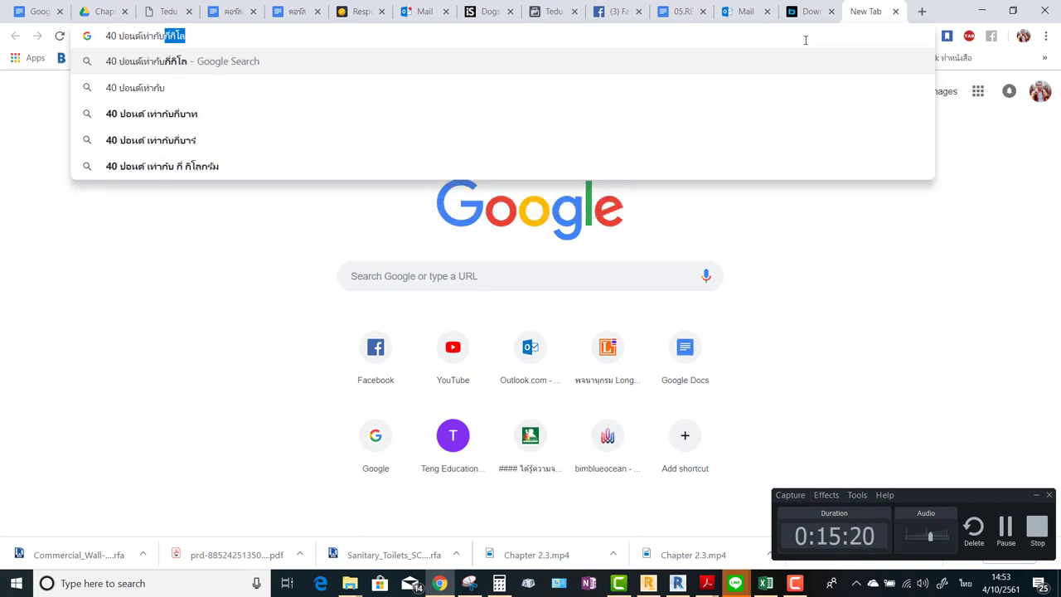
{"action": "key", "text": "Return"}
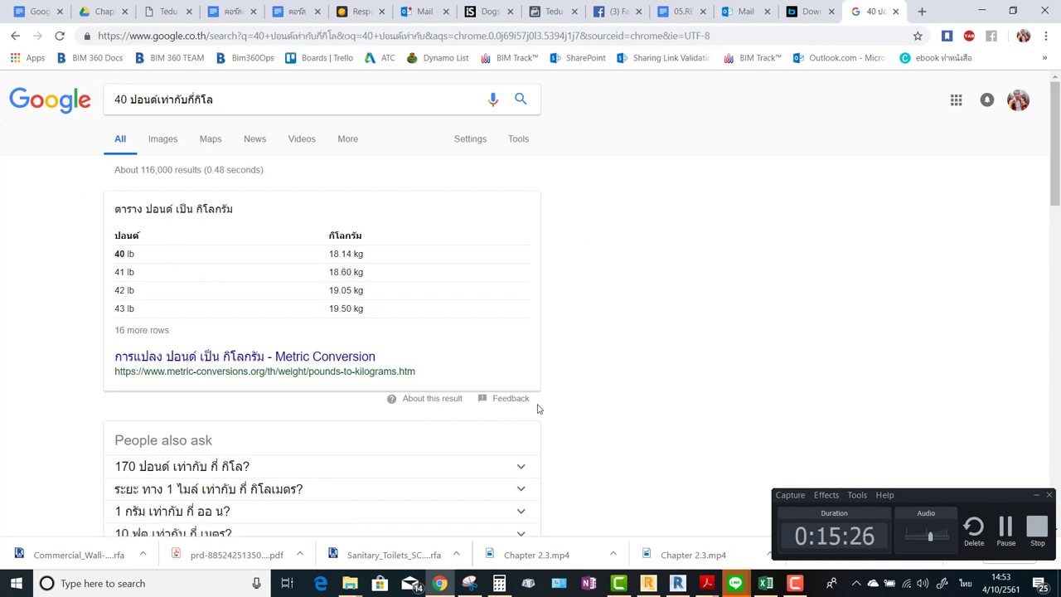
Verify 40 ÷ 2.2 in Calculator, then minimize Calculator and Chrome to return to Revit.
{"action": "left_click", "coordinate": [500, 583]}
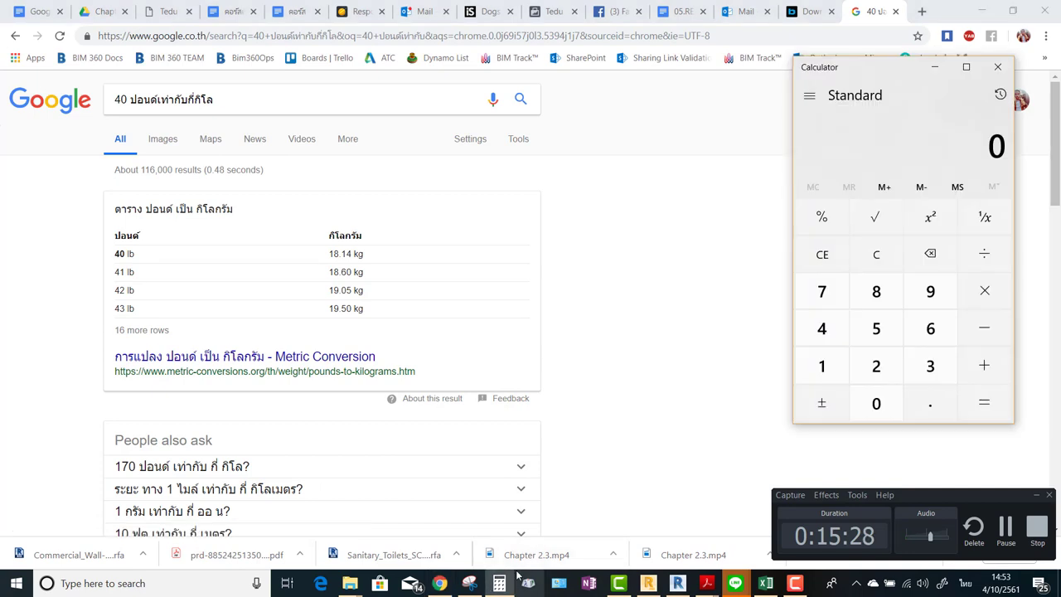
{"action": "type", "text": "402.2"}
{"action": "key", "text": "Return"}
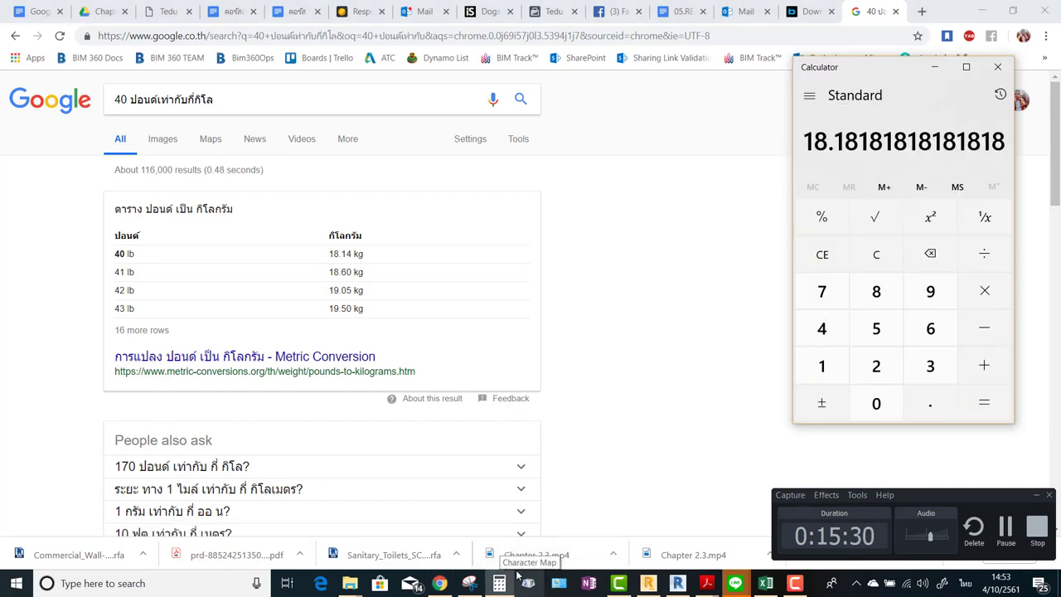
{"action": "left_click", "coordinate": [935, 67]}
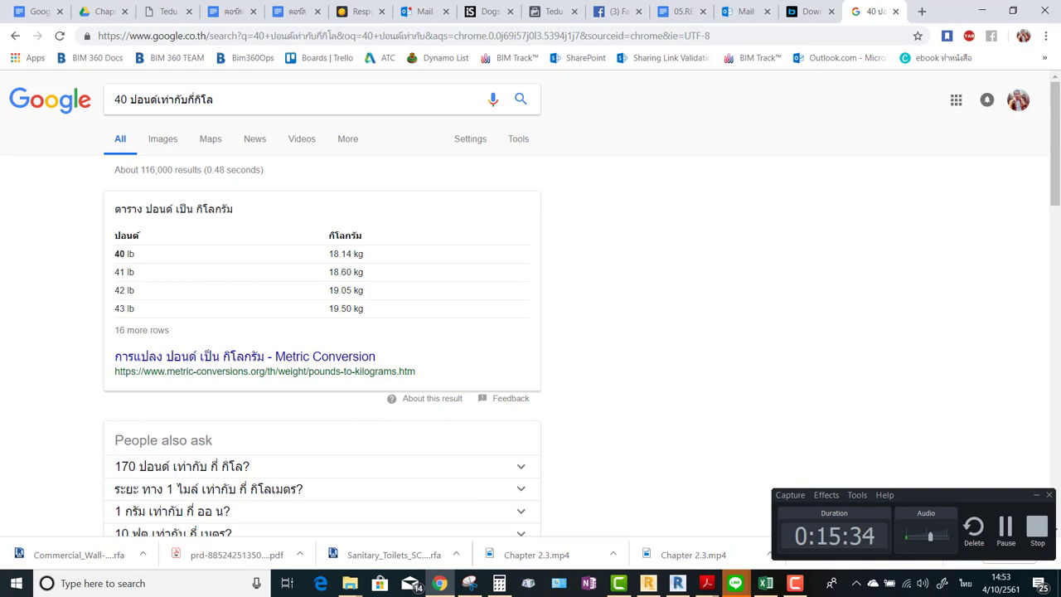
{"action": "left_click", "coordinate": [990, 18]}
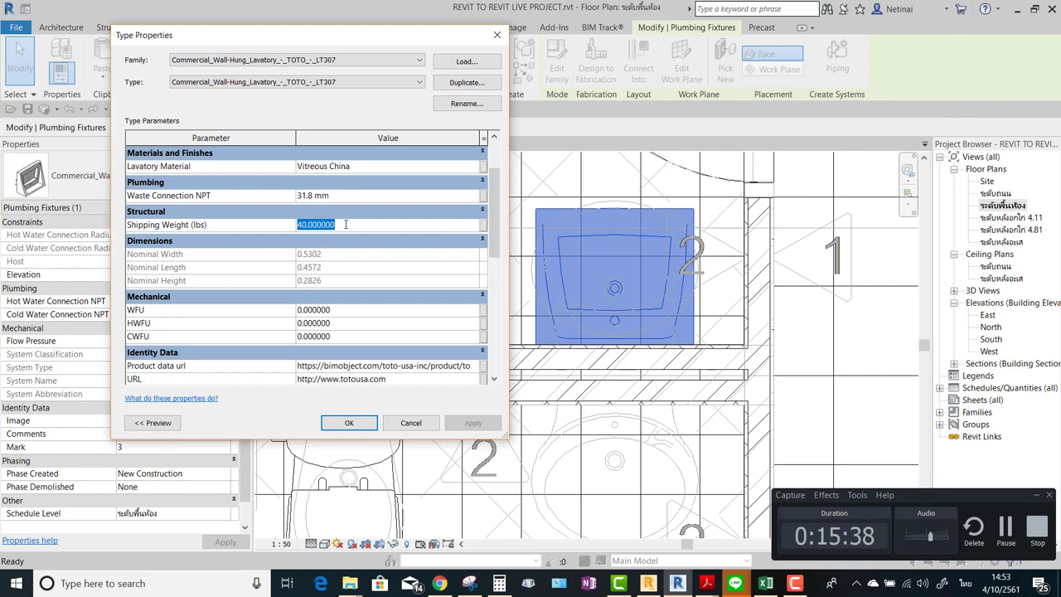
Review the lavatory's WFU, HWFU and CWFU fixture unit values in Type Properties.
{"action": "scroll", "coordinate": [491, 218], "scroll_direction": "down", "scroll_amount": 4}
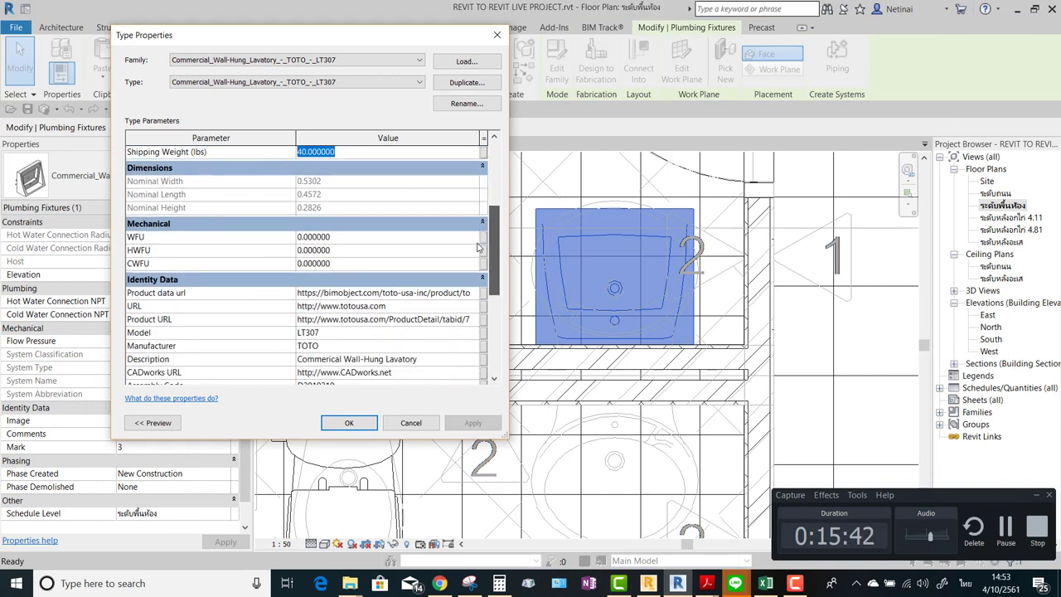
{"action": "scroll", "coordinate": [477, 247], "scroll_direction": "down", "scroll_amount": 1}
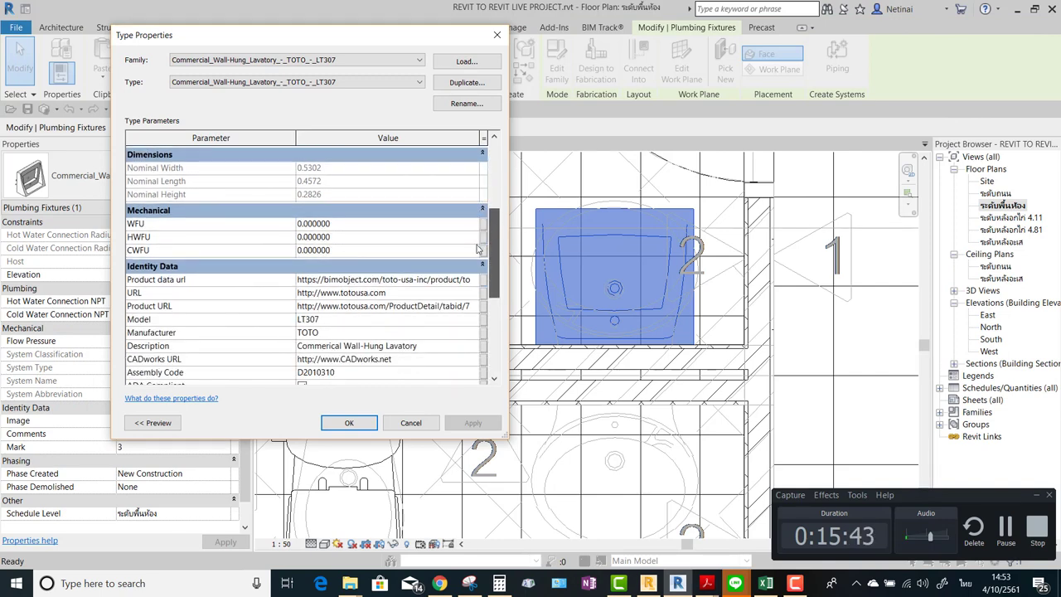
{"action": "left_click", "coordinate": [344, 225]}
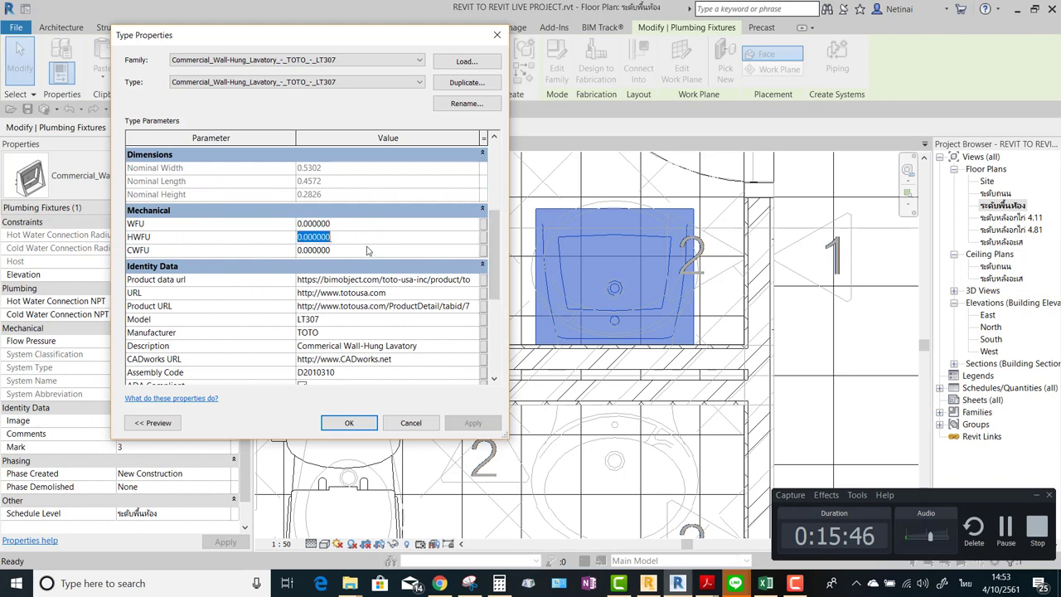
{"action": "left_click", "coordinate": [367, 250]}
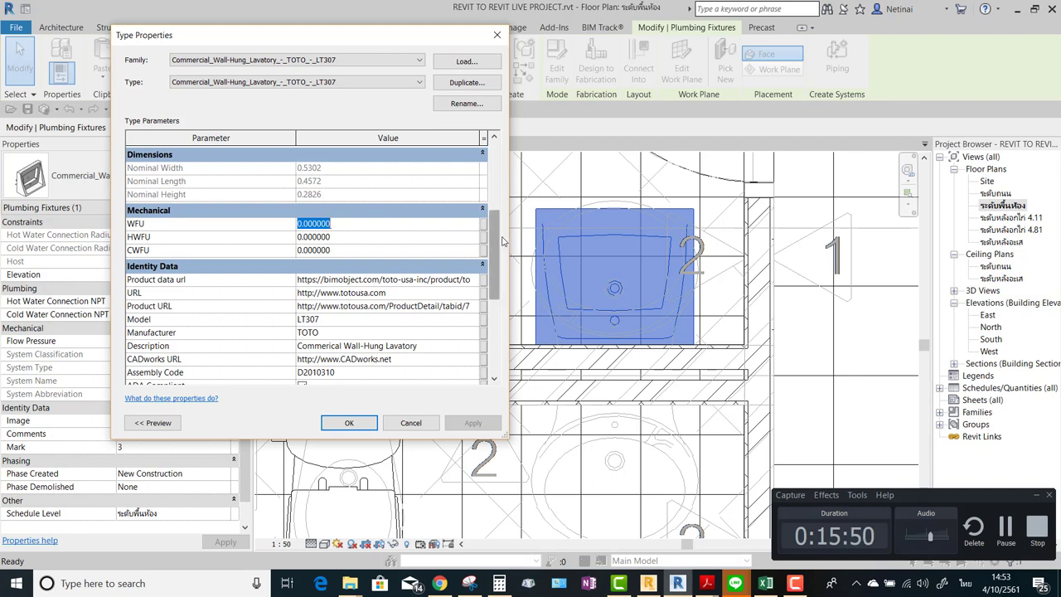
{"action": "left_click", "coordinate": [336, 236]}
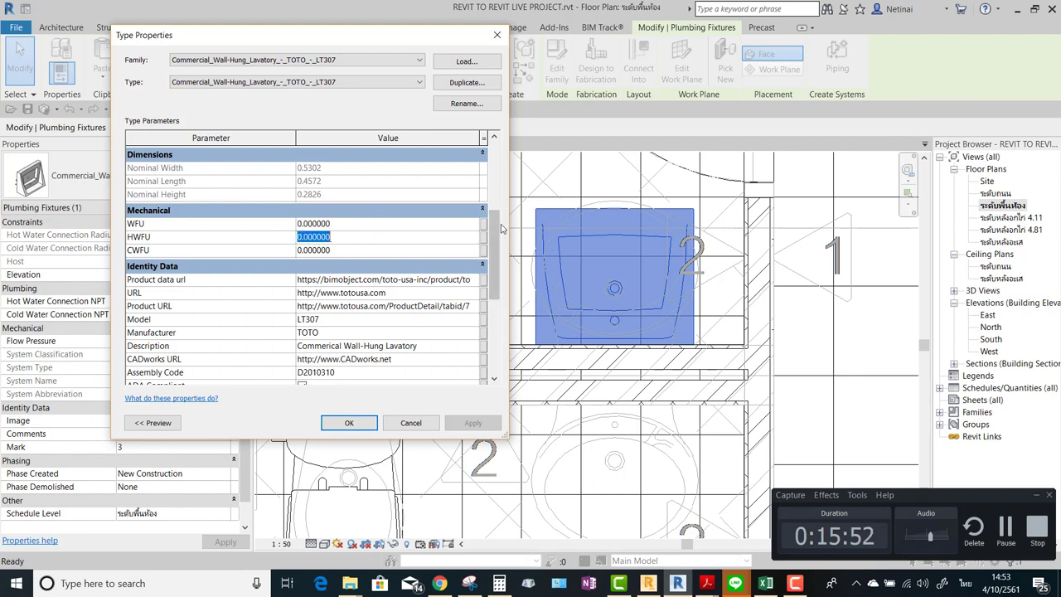
{"action": "left_click", "coordinate": [369, 250]}
{"action": "left_click_drag", "start_coordinate": [493, 235], "coordinate": [489, 259]}
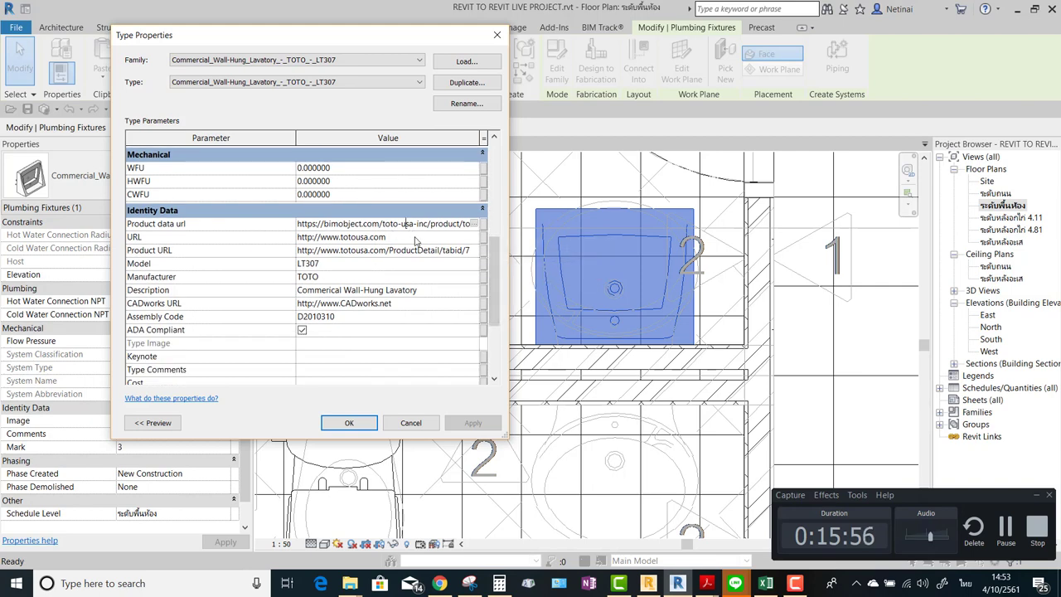
Check the Manufacturer TOTO, Description and CADworks URL values, then open the Product URL in the browser.
{"action": "left_click", "coordinate": [330, 279]}
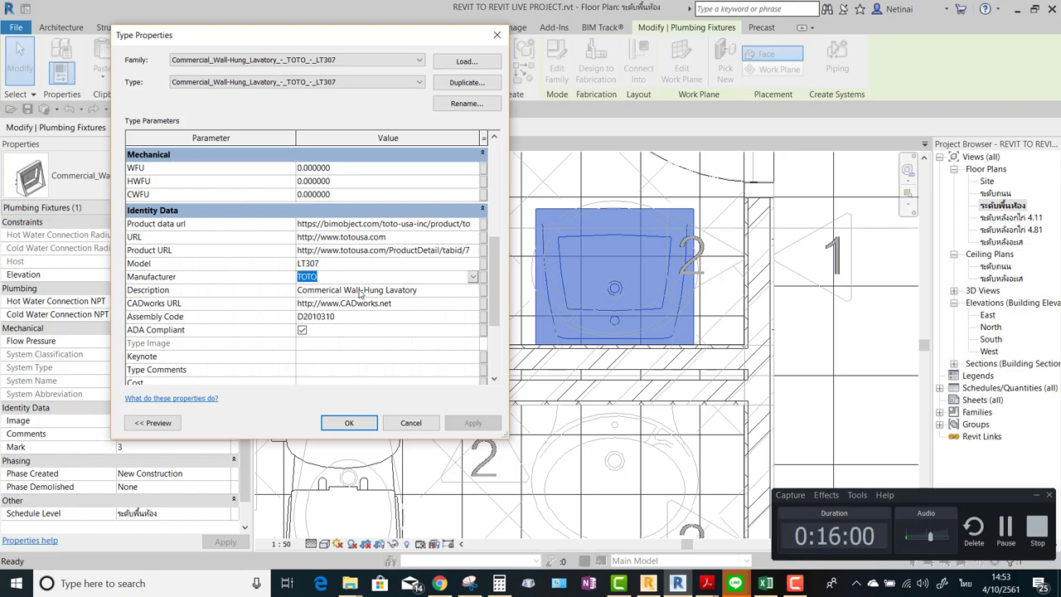
{"action": "left_click", "coordinate": [345, 290]}
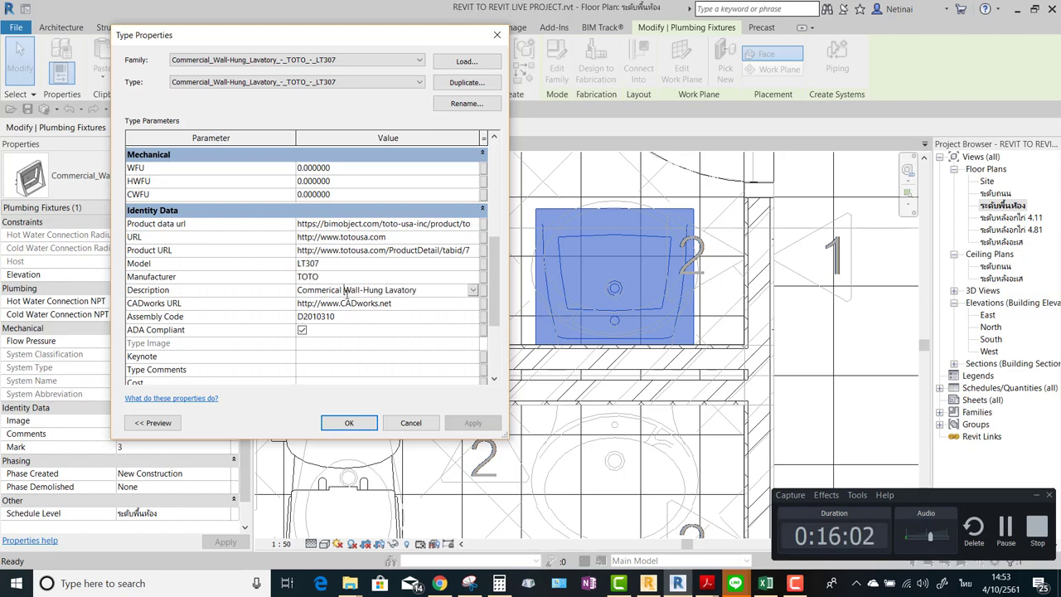
{"action": "left_click", "coordinate": [387, 303]}
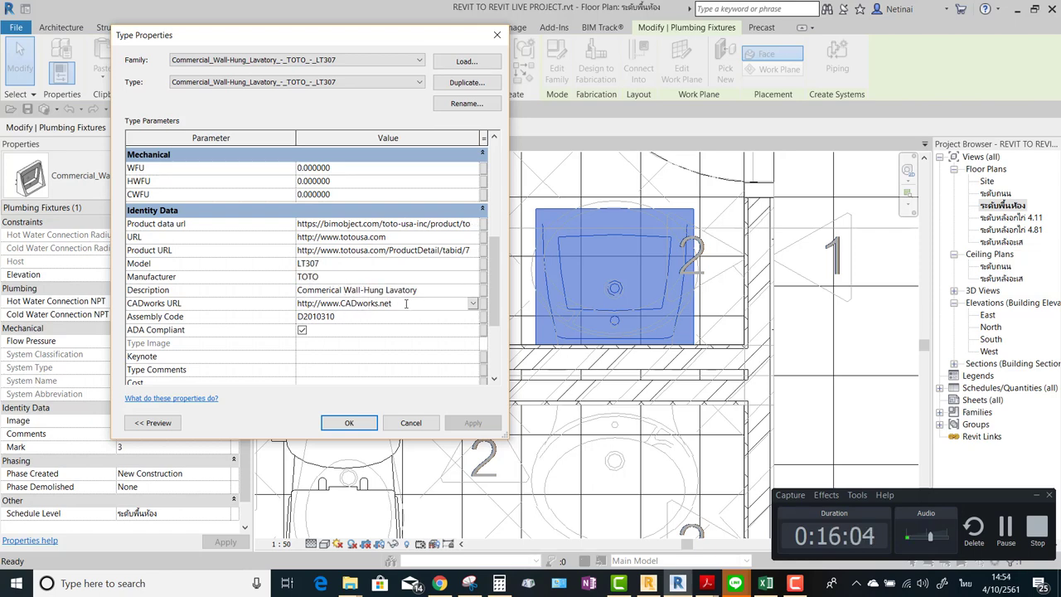
{"action": "left_click", "coordinate": [402, 292]}
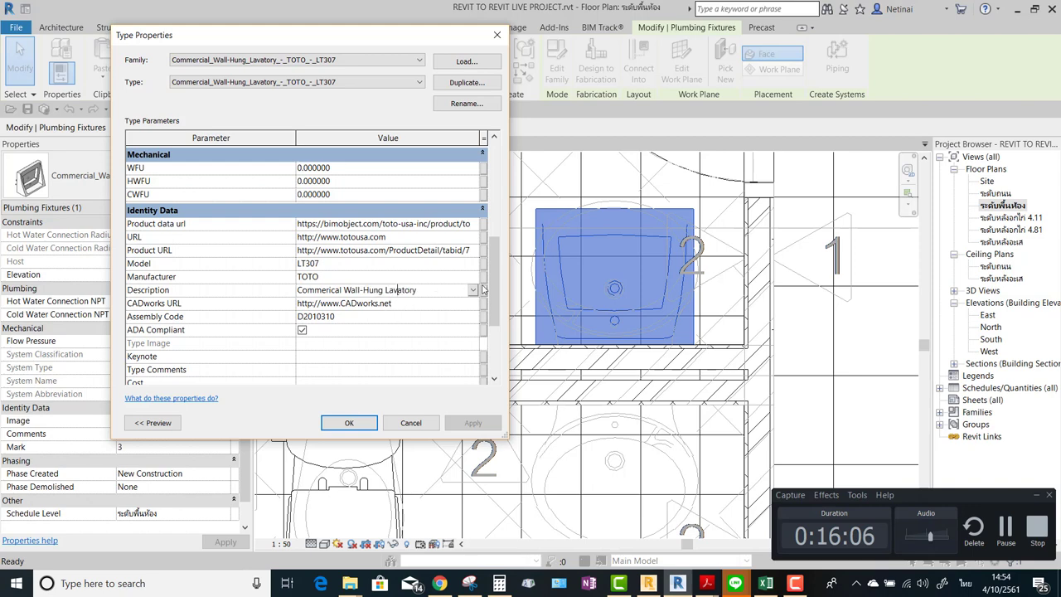
{"action": "left_click_drag", "start_coordinate": [497, 279], "coordinate": [498, 285]}
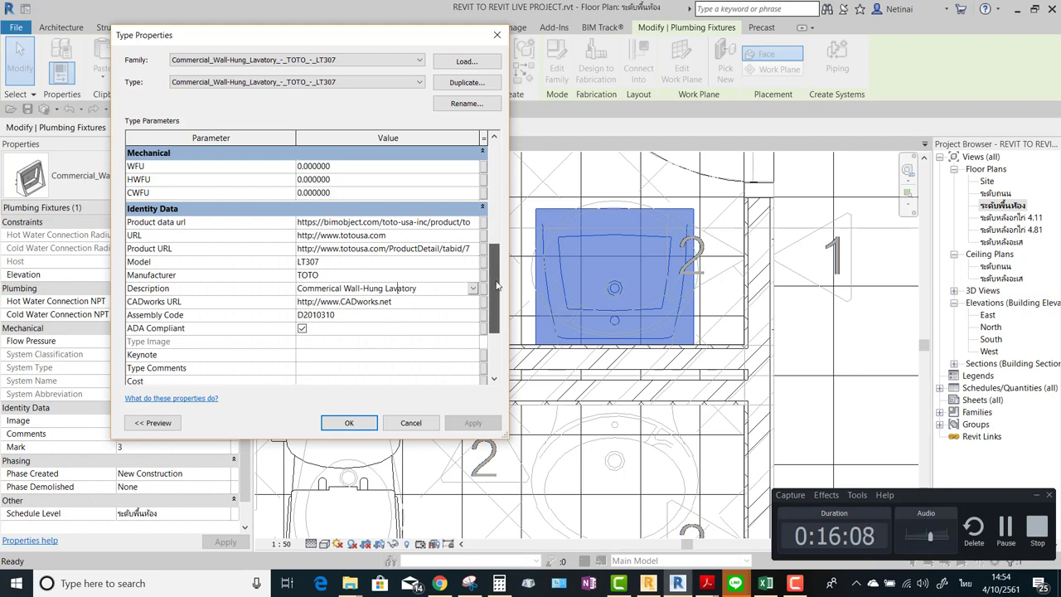
{"action": "left_click", "coordinate": [389, 248]}
{"action": "left_click", "coordinate": [474, 249]}
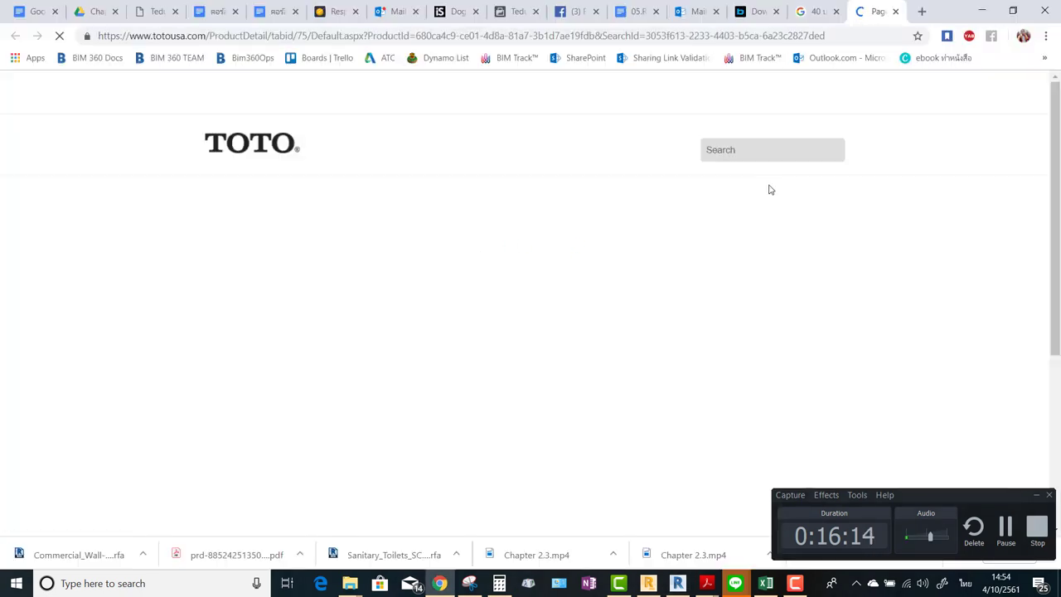
Confirm the TOTO product link shows an 'Oops!' page-not-found, then return to Revit's Type Properties.
{"action": "mouse_move", "coordinate": [701, 162]}
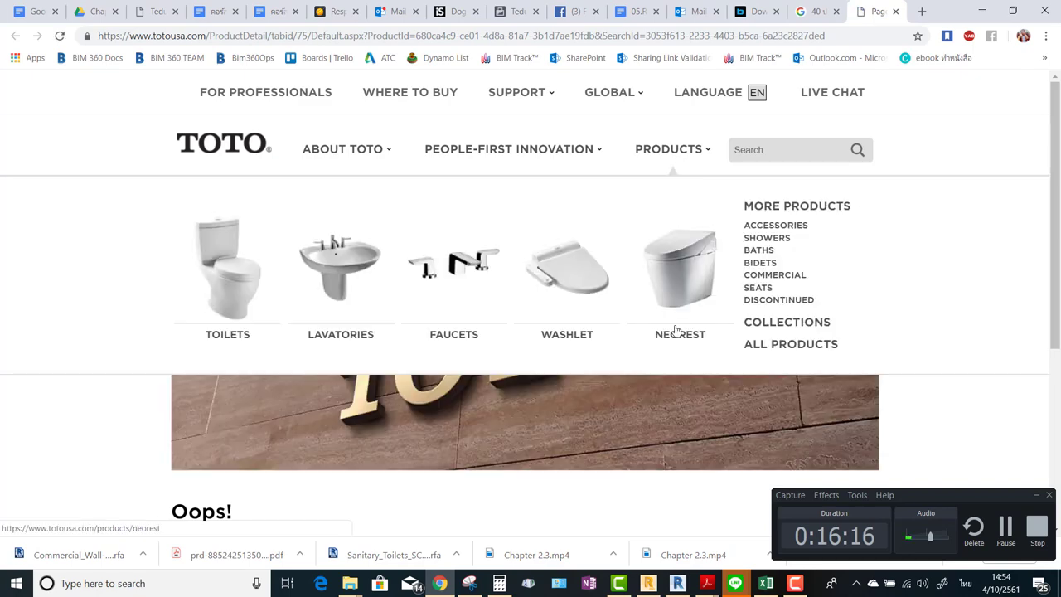
{"action": "scroll", "coordinate": [600, 349], "scroll_direction": "down", "scroll_amount": 1}
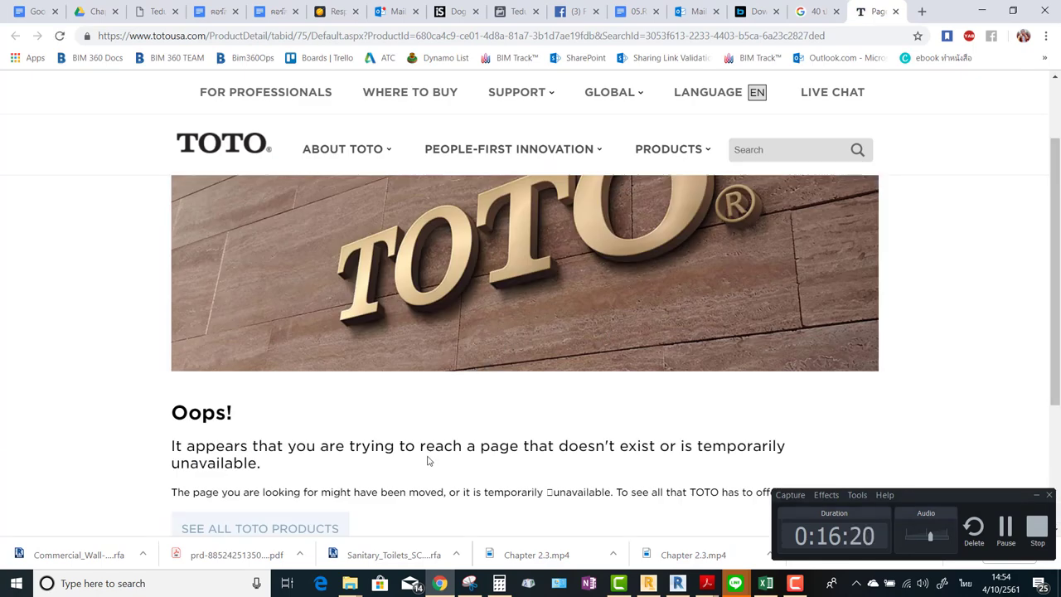
{"action": "left_click_drag", "start_coordinate": [620, 446], "coordinate": [675, 446]}
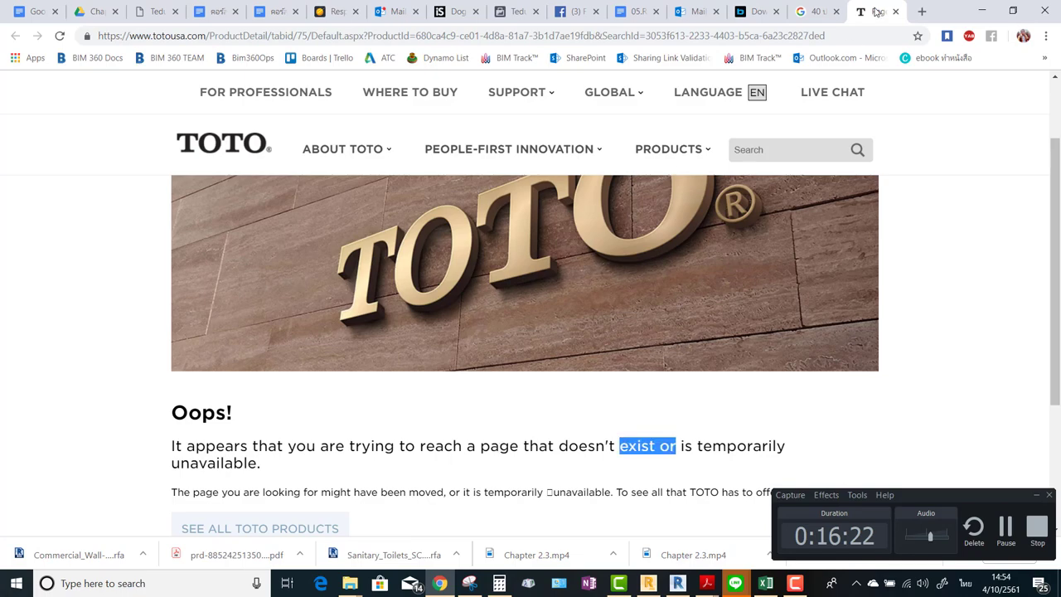
{"action": "left_click", "coordinate": [987, 10]}
{"action": "scroll", "coordinate": [383, 306], "scroll_direction": "down", "scroll_amount": 3}
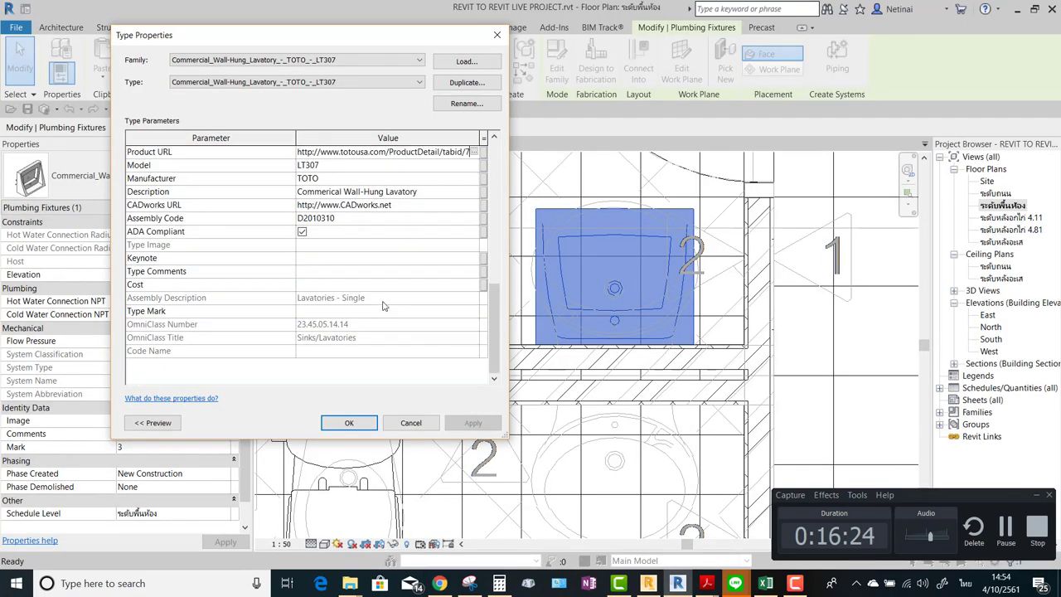
Close Type Properties and use CS to mount a second TOTO LT307 lavatory on the lower stall wall.
{"action": "left_click", "coordinate": [496, 34]}
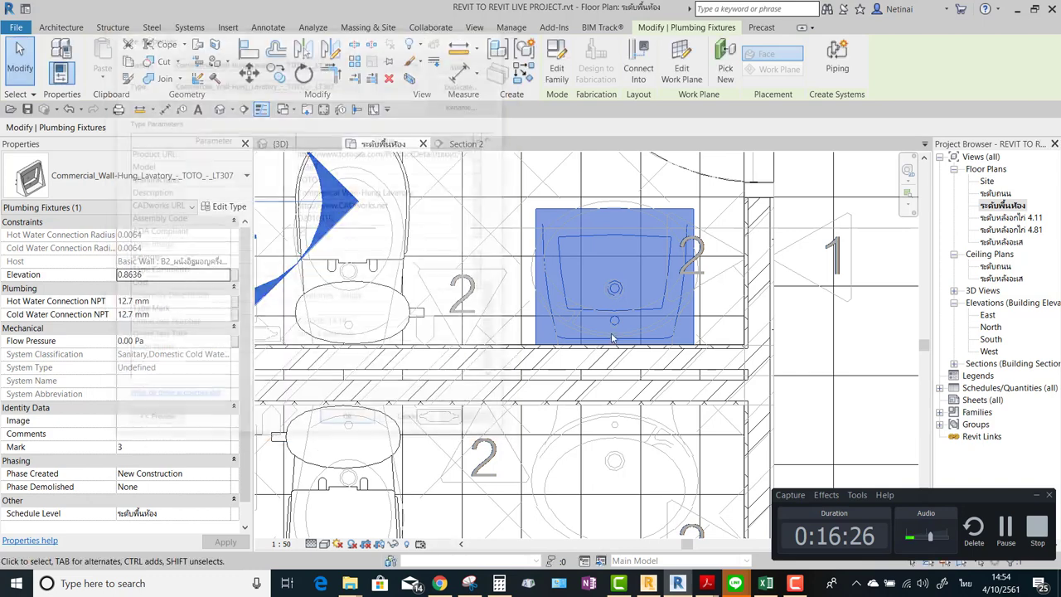
{"action": "scroll", "coordinate": [632, 270], "scroll_direction": "down", "scroll_amount": 2}
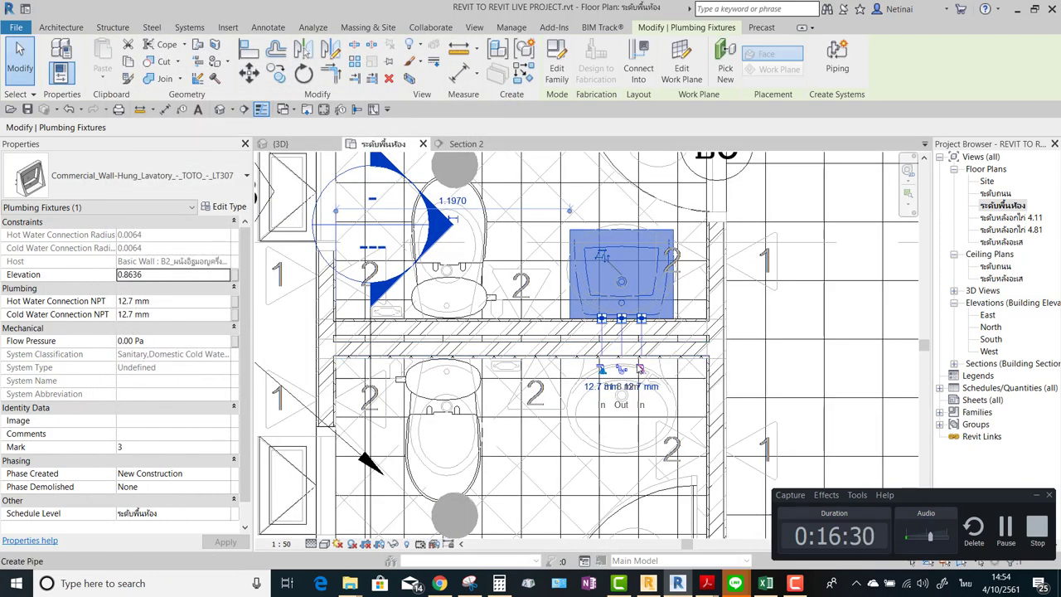
{"action": "key", "text": "c"}
{"action": "key", "text": "s"}
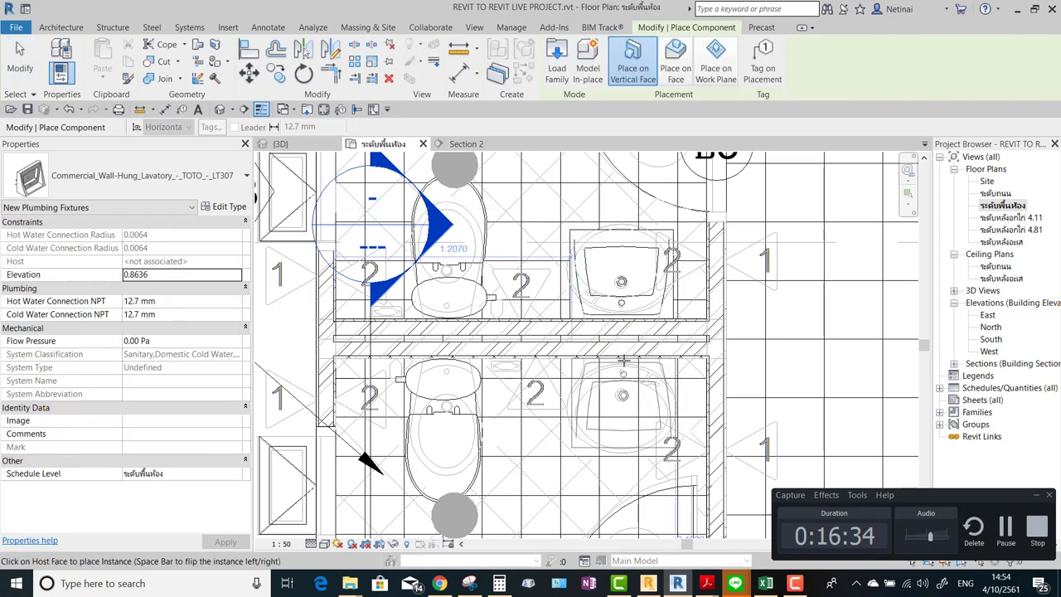
{"action": "left_click", "coordinate": [623, 359]}
{"action": "key", "text": "Escape"}
{"action": "key", "text": "Escape"}
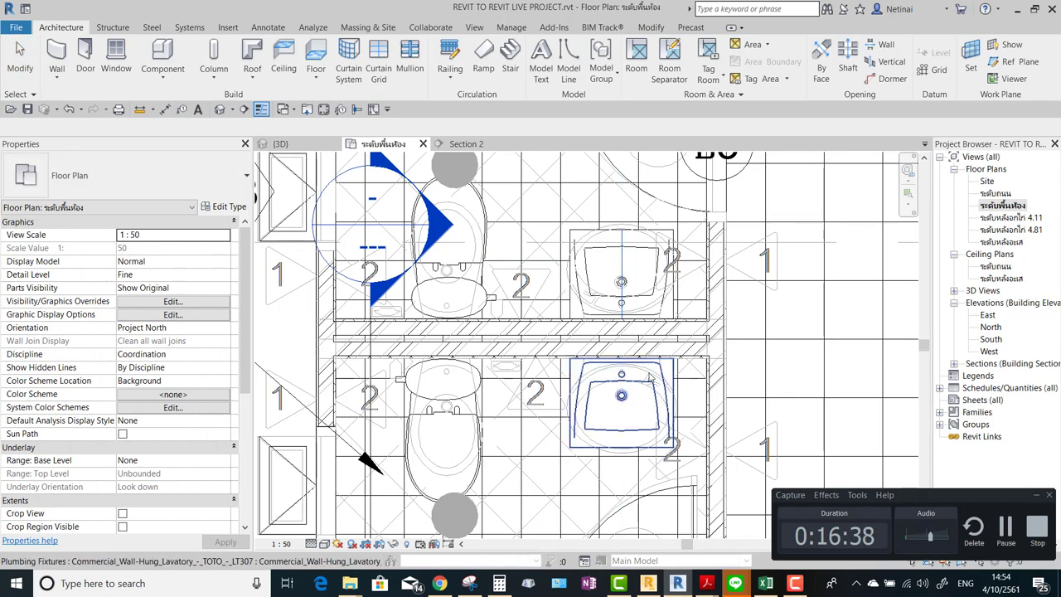
Select both toilets and both lavatories together.
{"action": "scroll", "coordinate": [465, 265], "scroll_direction": "down", "scroll_amount": 2}
{"action": "left_click", "coordinate": [456, 263]}
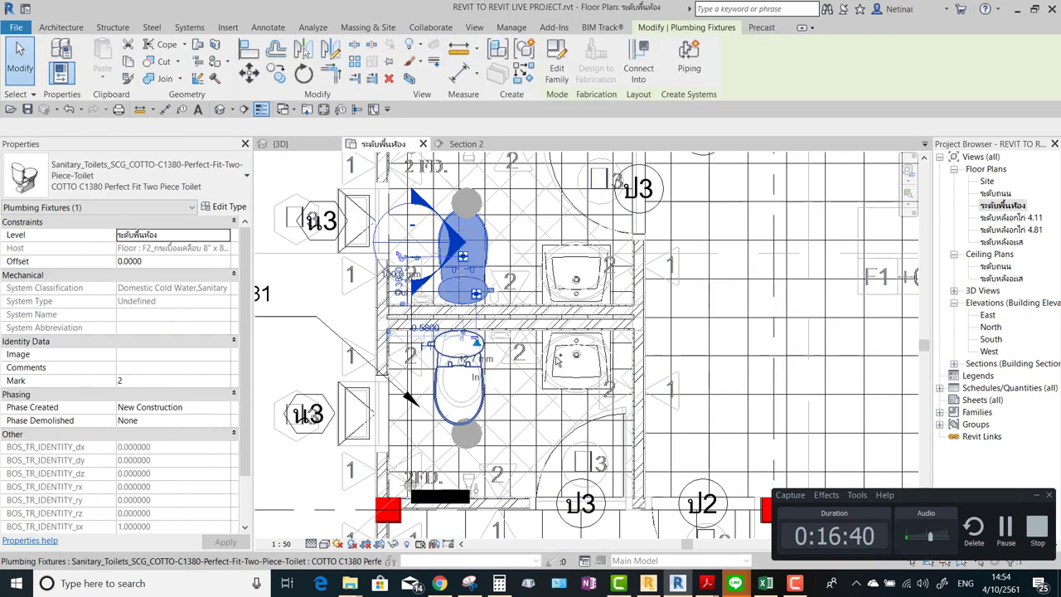
{"action": "left_click", "coordinate": [459, 373], "text": "ctrl"}
{"action": "left_click", "coordinate": [554, 355], "text": "ctrl"}
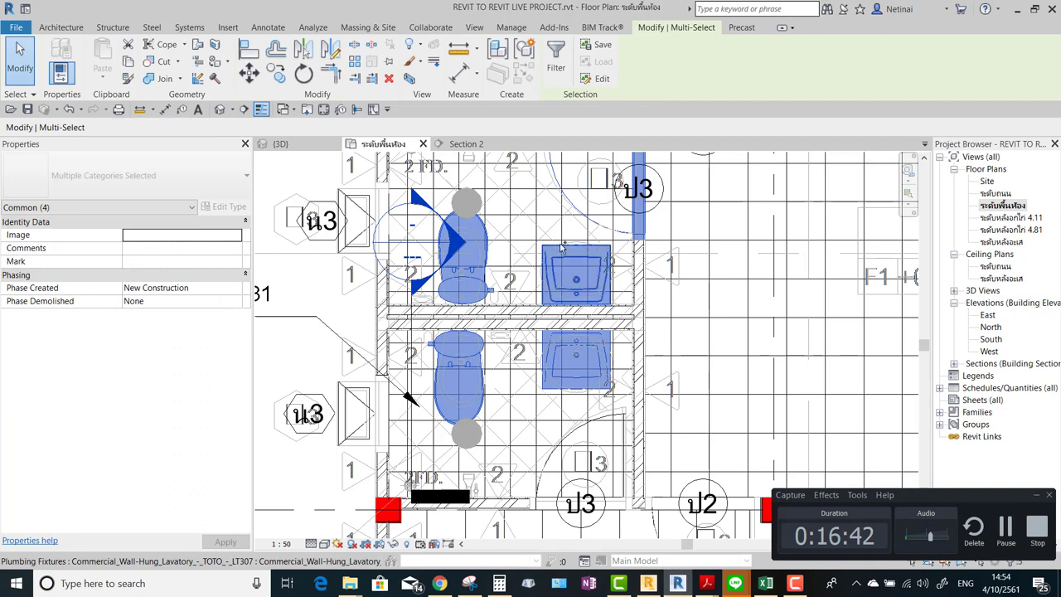
{"action": "left_click", "coordinate": [577, 273], "text": "ctrl"}
{"action": "left_click", "coordinate": [220, 109]}
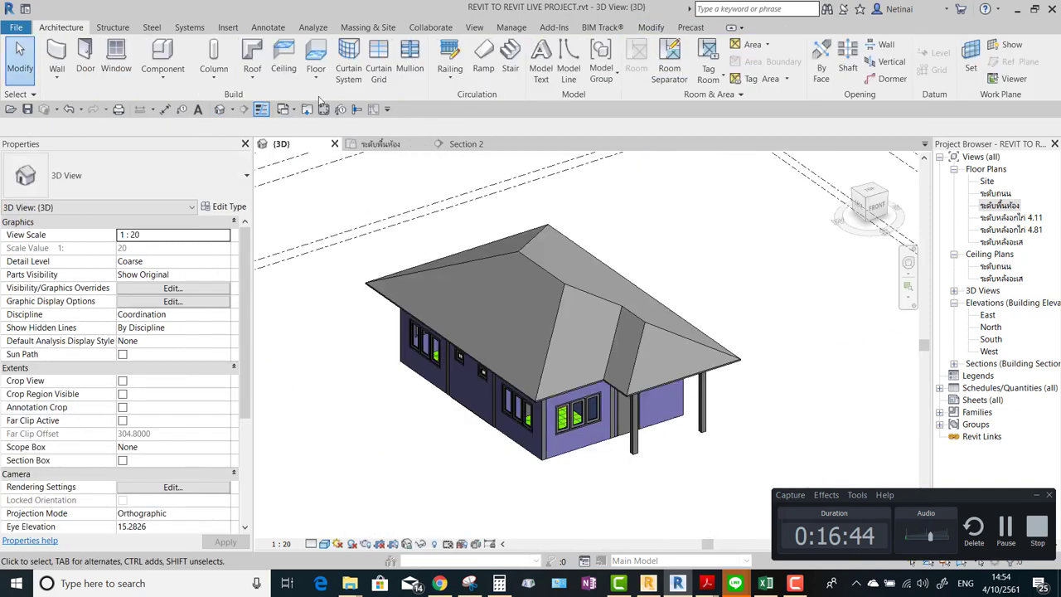
Reselect the toilets and lavatories and section-box the 3D view around them.
{"action": "right_click", "coordinate": [661, 209]}
{"action": "left_click", "coordinate": [709, 267]}
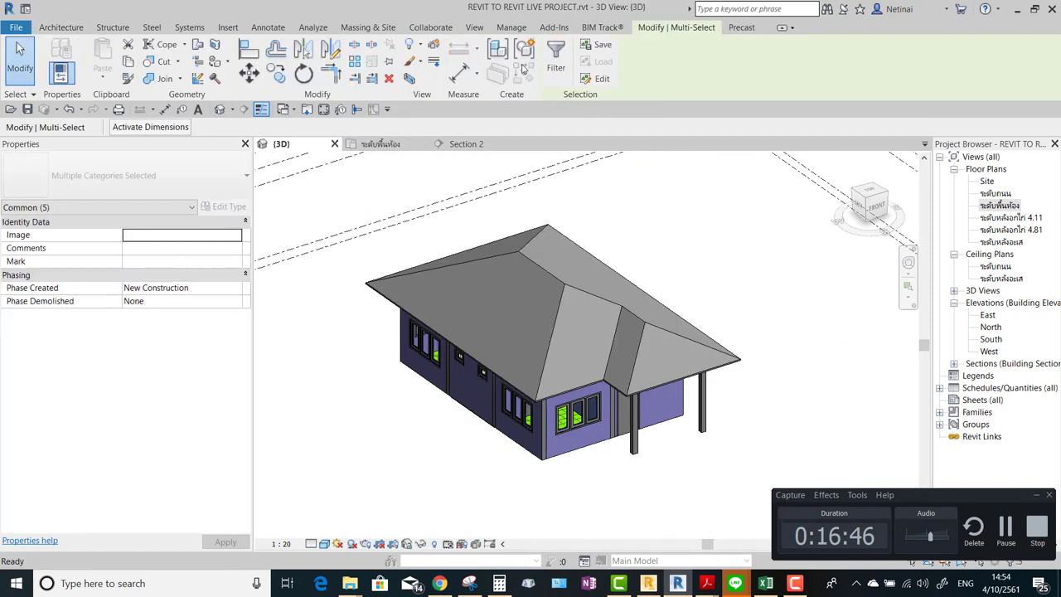
{"action": "left_click", "coordinate": [409, 79]}
{"action": "key", "text": "Escape"}
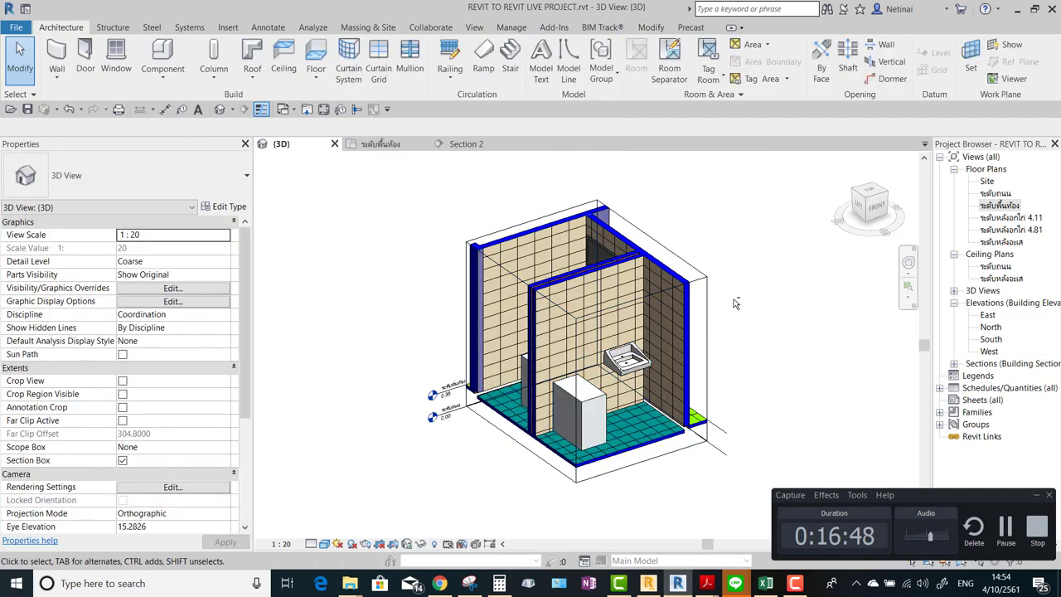
{"action": "middle_click_drag", "start_coordinate": [796, 315], "coordinate": [834, 349], "text": "shift"}
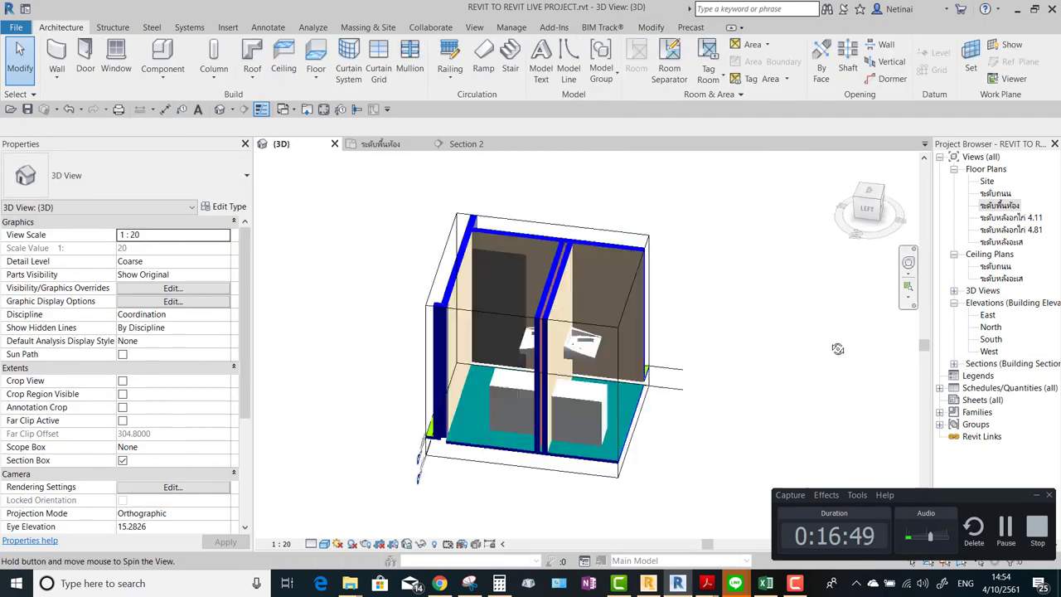
Set the 3D view's detail level to Fine and orbit around the sectioned stalls.
{"action": "left_click", "coordinate": [312, 544]}
{"action": "left_click", "coordinate": [334, 532]}
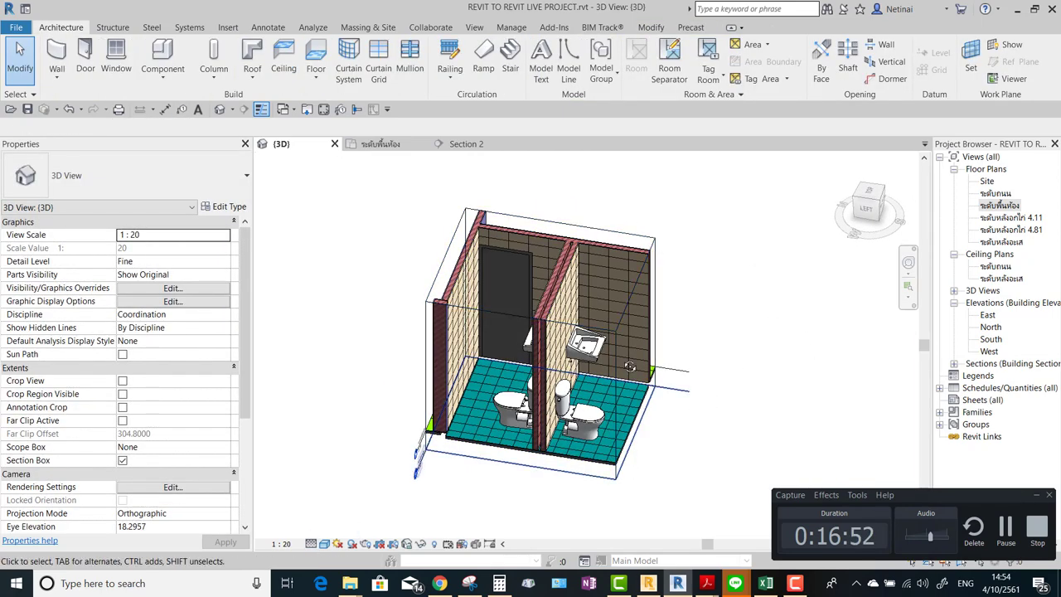
{"action": "middle_click_drag", "start_coordinate": [630, 366], "coordinate": [681, 253], "text": "shift"}
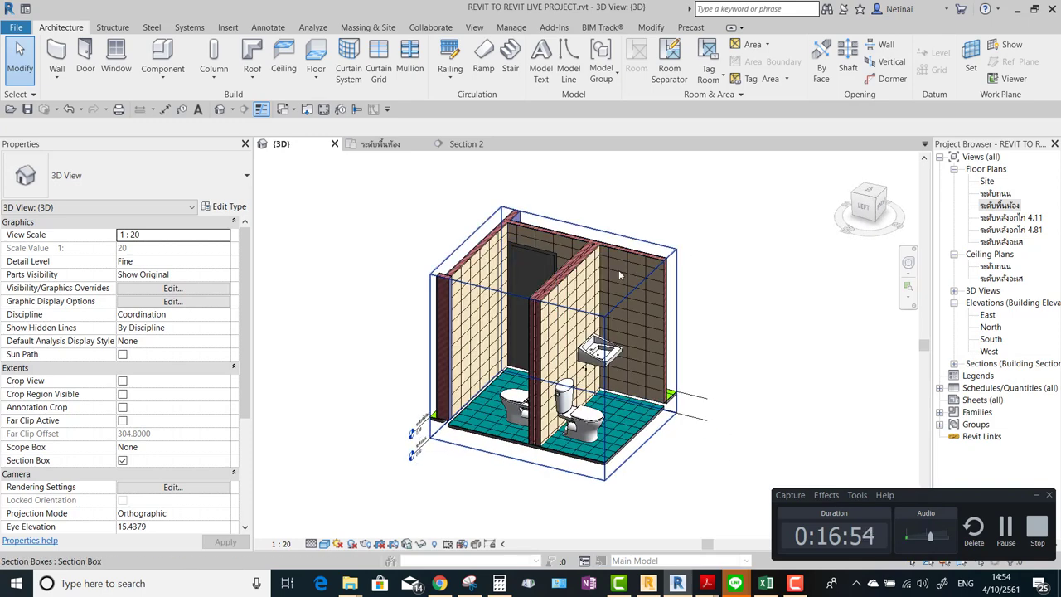
{"action": "left_click", "coordinate": [620, 275]}
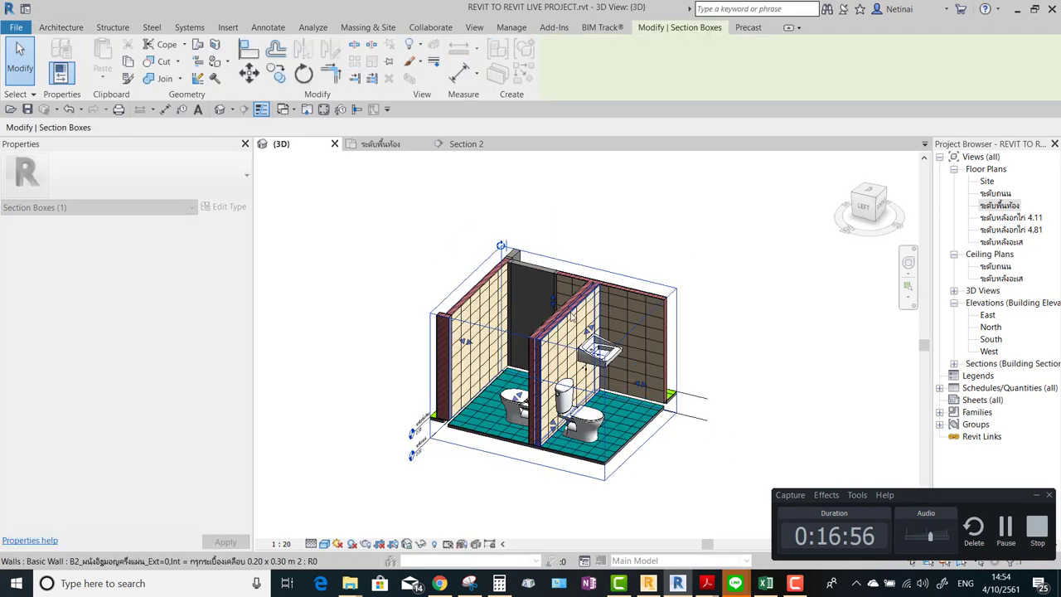
{"action": "middle_click_drag", "start_coordinate": [573, 315], "coordinate": [750, 394], "text": "shift"}
{"action": "scroll", "coordinate": [749, 395], "scroll_direction": "up", "scroll_amount": 3}
{"action": "left_click", "coordinate": [759, 251]}
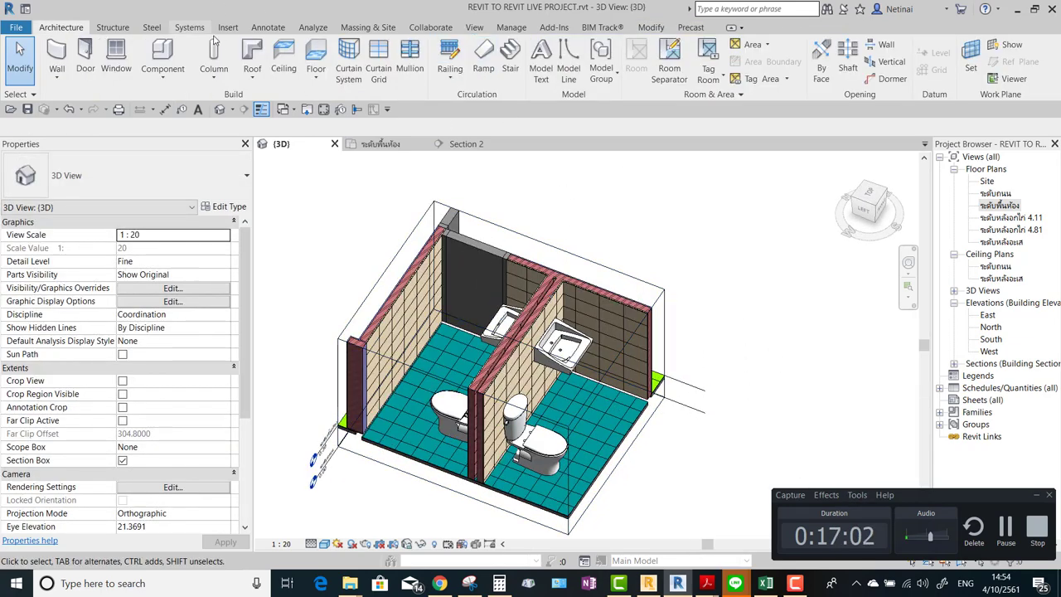
{"action": "left_click", "coordinate": [306, 110]}
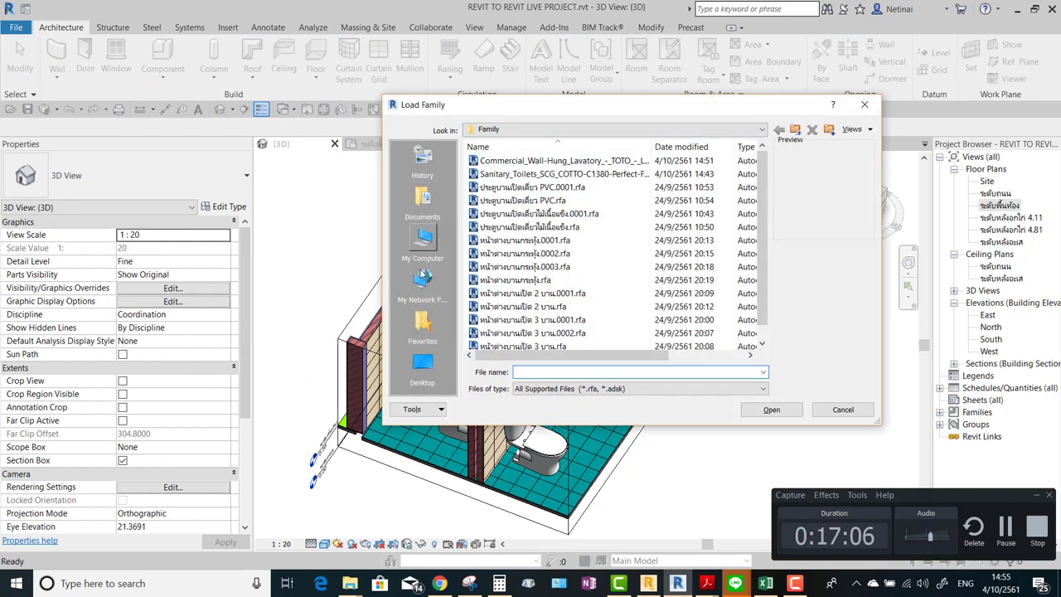
Browse the Load Family dialog to C:\ProgramData\Autodesk\RVT 2019\Libraries.
{"action": "left_click", "coordinate": [423, 377]}
{"action": "left_click", "coordinate": [423, 242]}
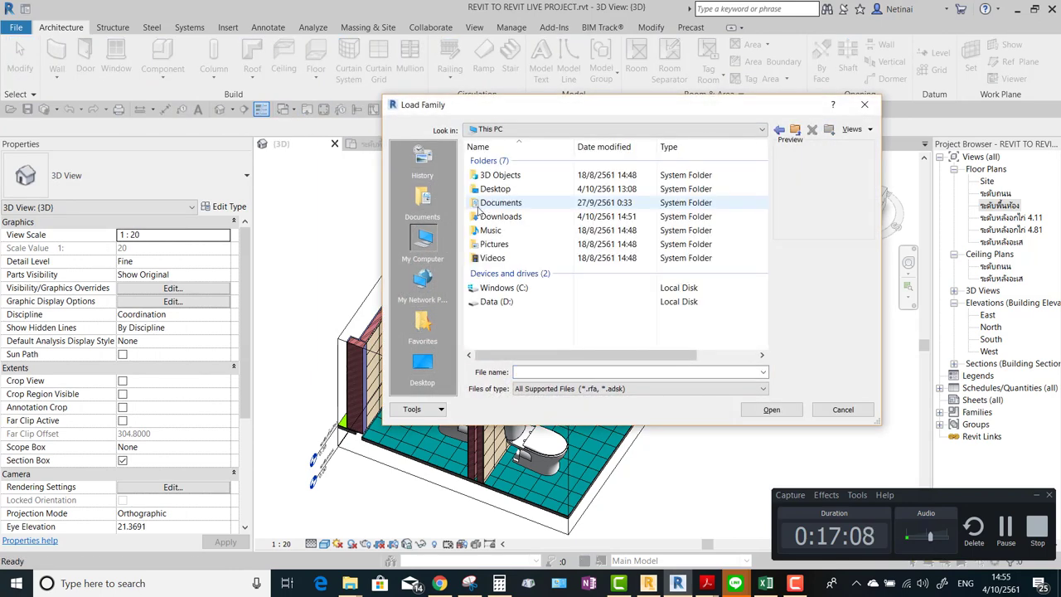
{"action": "double_click", "coordinate": [497, 288]}
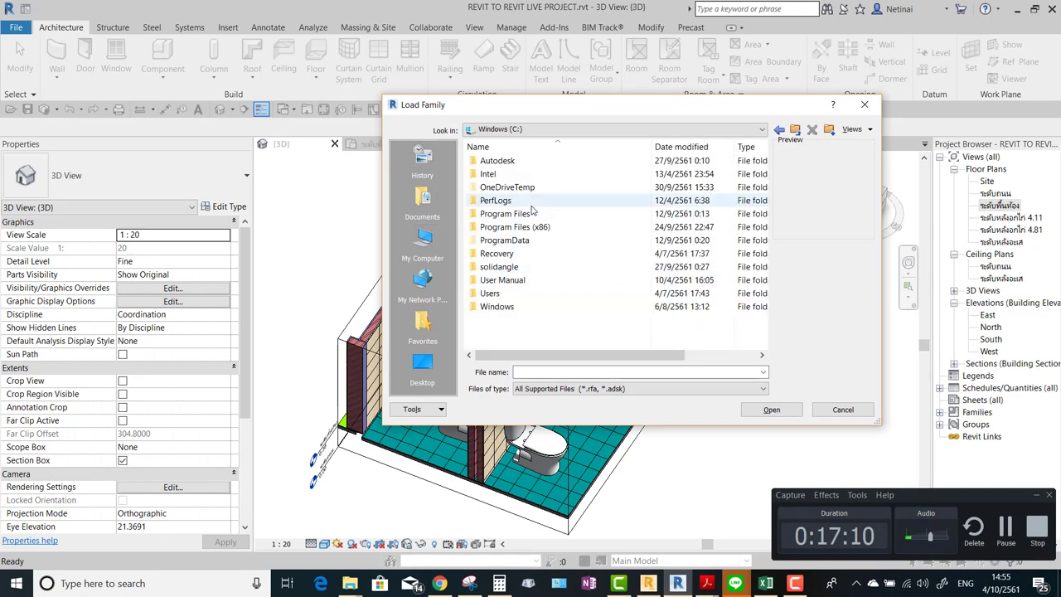
{"action": "double_click", "coordinate": [510, 240]}
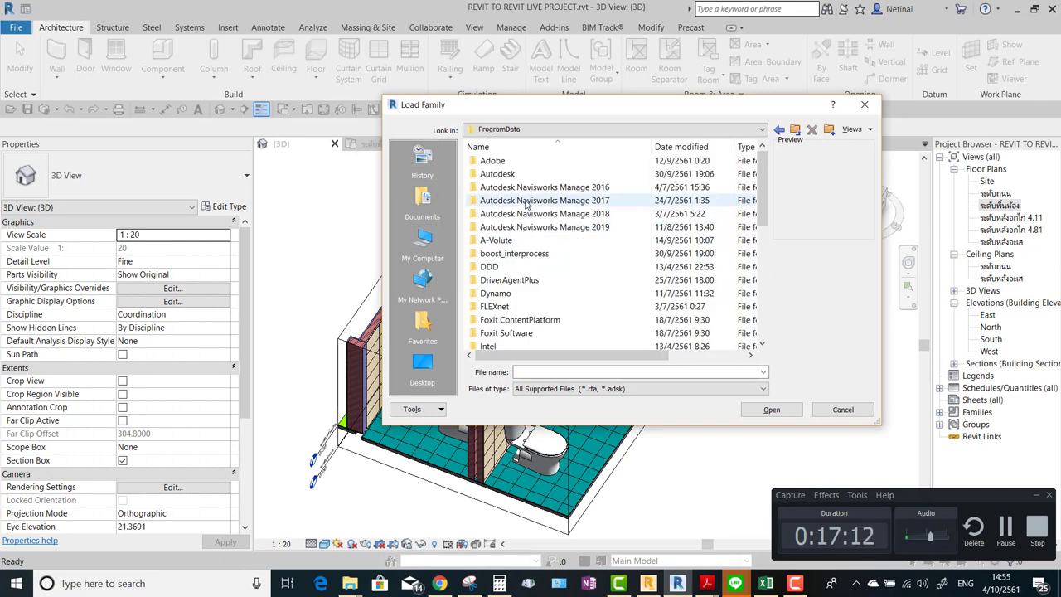
{"action": "scroll", "coordinate": [514, 278], "scroll_direction": "down", "scroll_amount": 8}
{"action": "scroll", "coordinate": [514, 279], "scroll_direction": "up", "scroll_amount": 10}
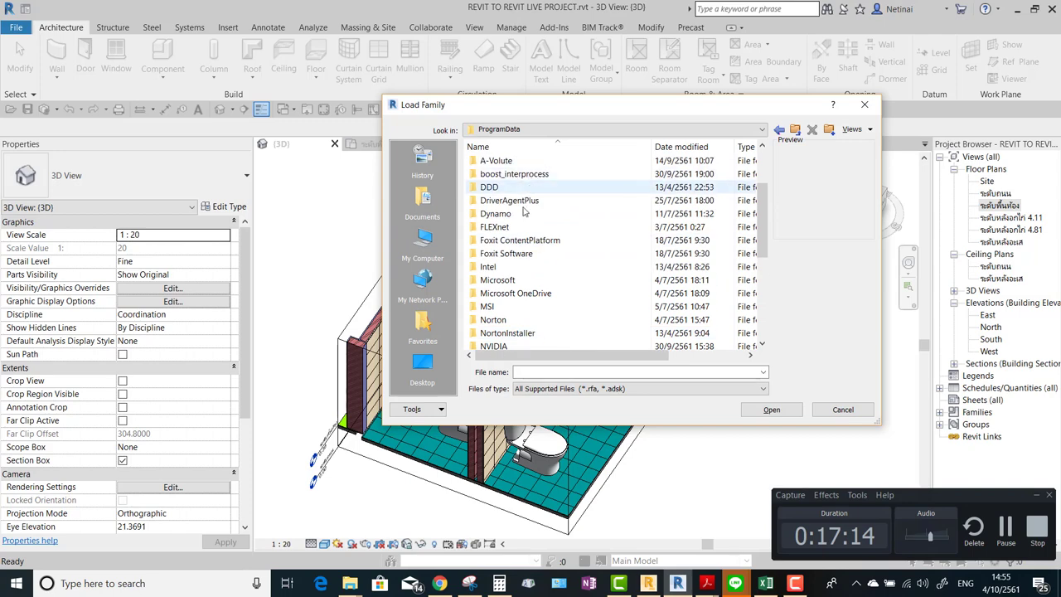
{"action": "double_click", "coordinate": [498, 174]}
{"action": "scroll", "coordinate": [518, 248], "scroll_direction": "down", "scroll_amount": 8}
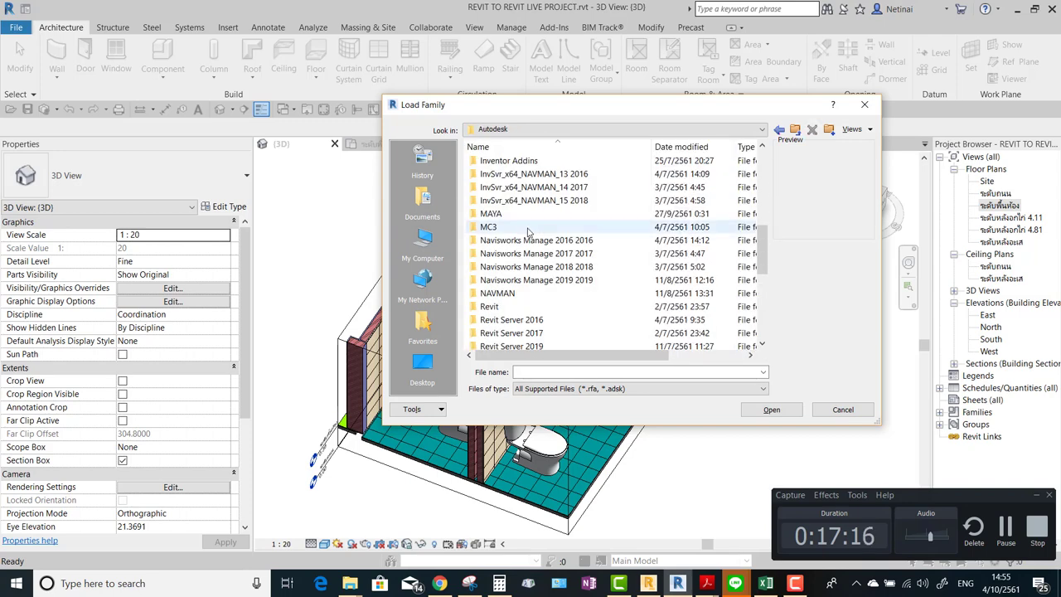
{"action": "double_click", "coordinate": [500, 319]}
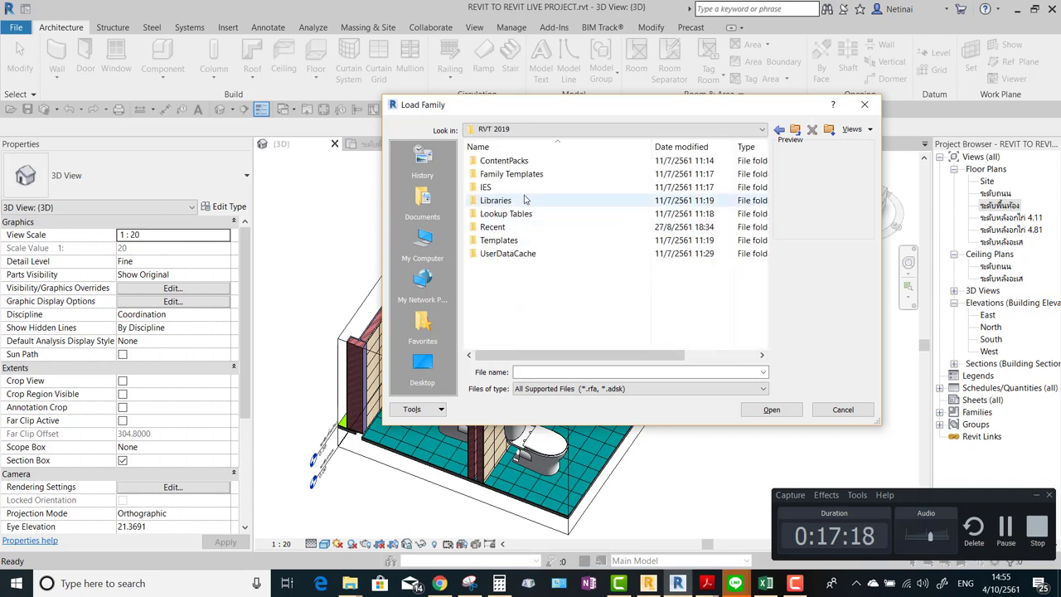
{"action": "double_click", "coordinate": [512, 201]}
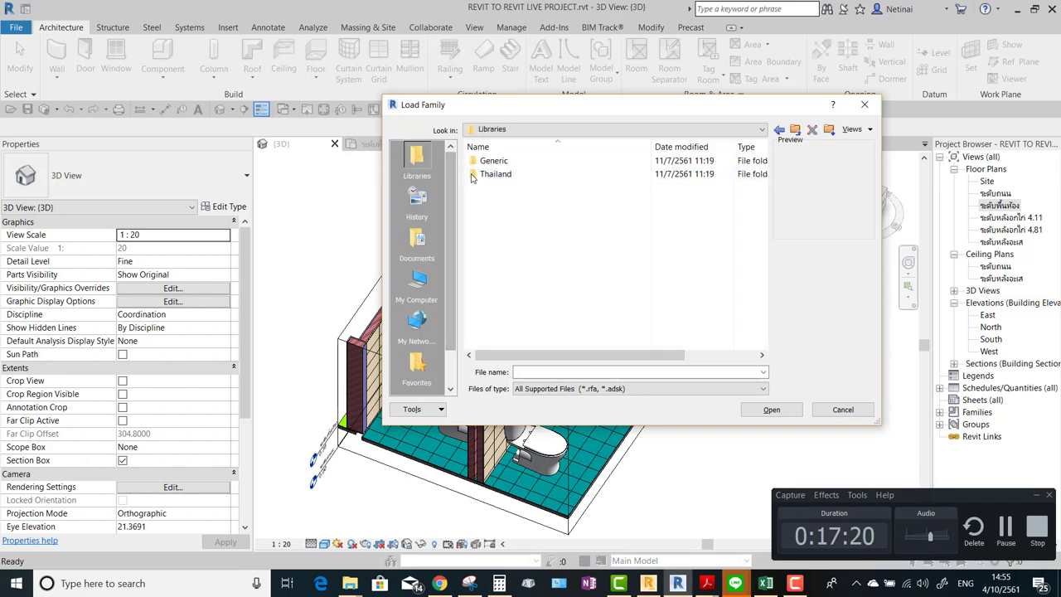
Load M_RPC Male.rfa from the Thailand\Entourage folder without placing a figure yet.
{"action": "double_click", "coordinate": [498, 174]}
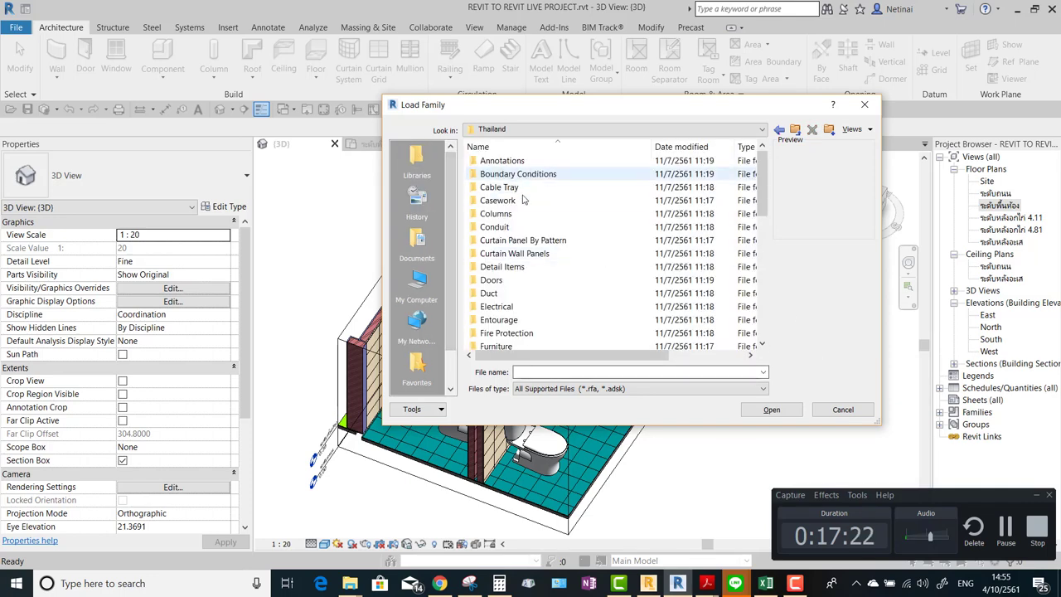
{"action": "scroll", "coordinate": [564, 261], "scroll_direction": "down", "scroll_amount": 8}
{"action": "scroll", "coordinate": [564, 261], "scroll_direction": "up", "scroll_amount": 7}
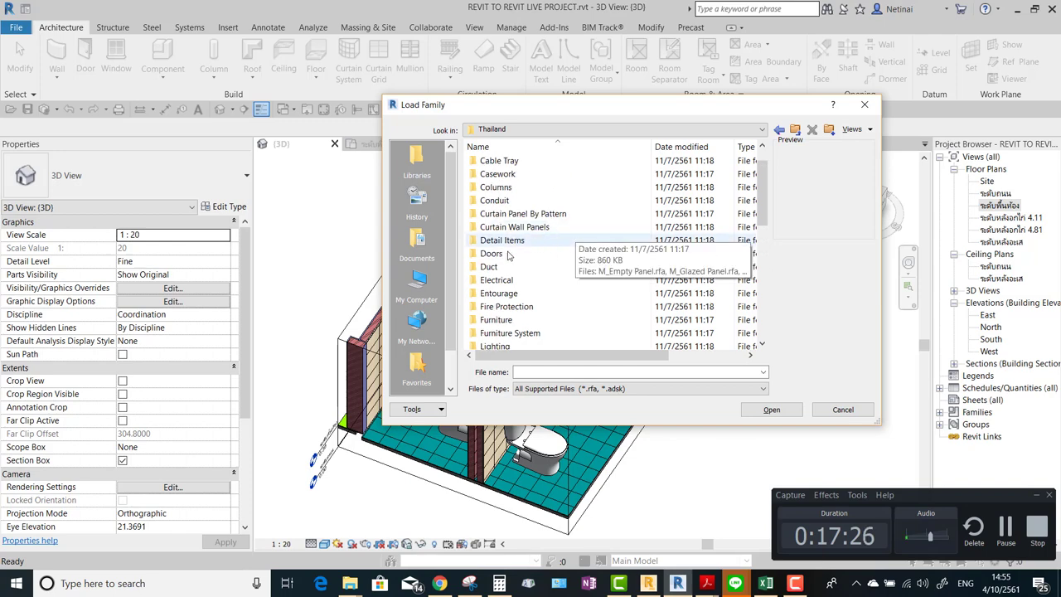
{"action": "double_click", "coordinate": [510, 293]}
{"action": "key", "text": "Down"}
{"action": "key", "text": "Down"}
{"action": "key", "text": "Down"}
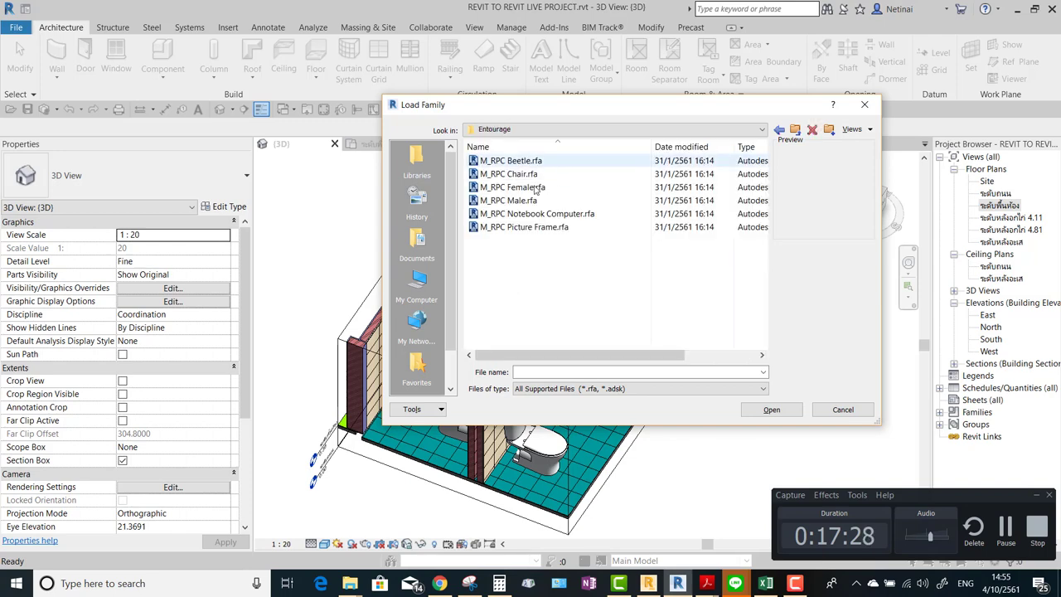
{"action": "key", "text": "Down"}
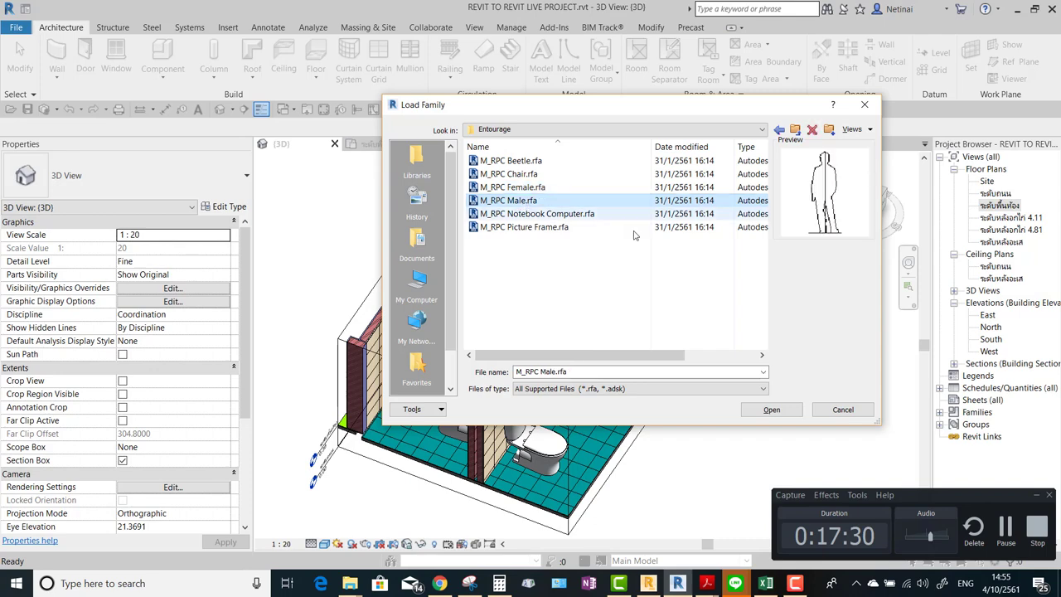
{"action": "left_click", "coordinate": [755, 412]}
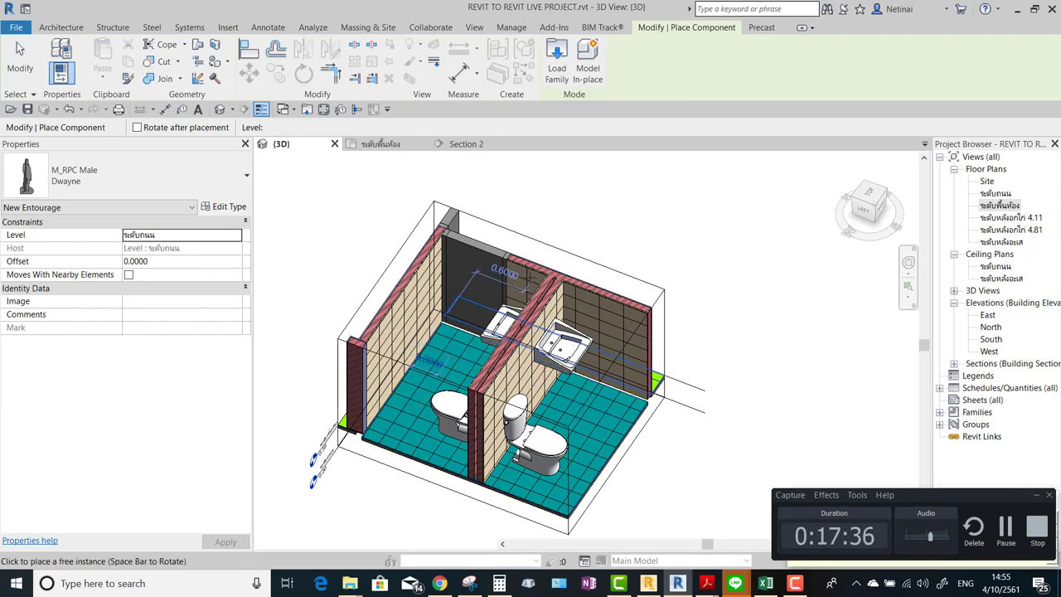
{"action": "key", "text": "Escape"}
Confirm the Entourage category is visible in the 3D view's VG overrides.
{"action": "key", "text": "v"}
{"action": "key", "text": "g"}
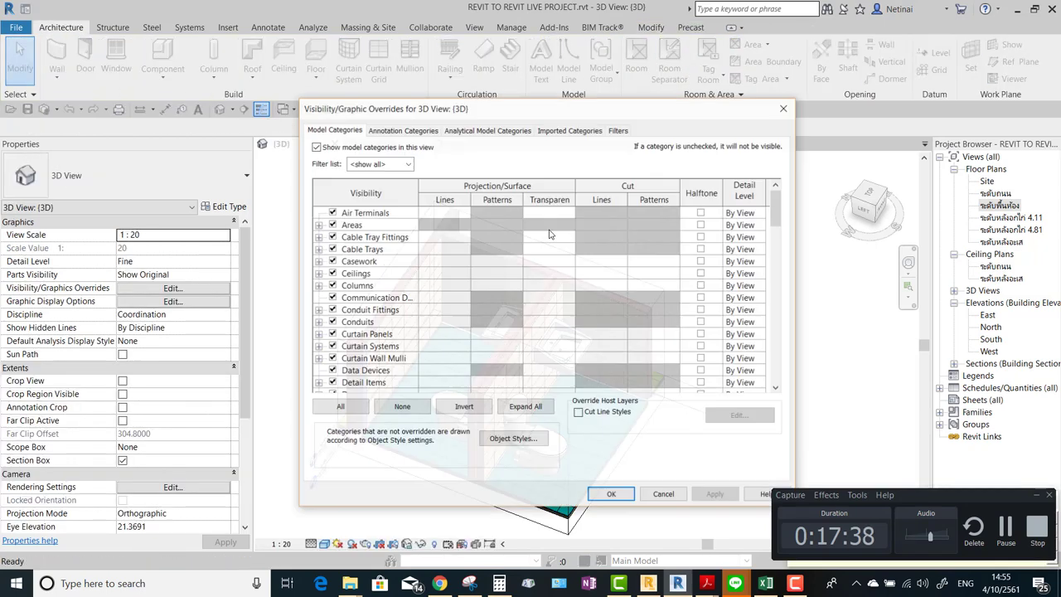
{"action": "scroll", "coordinate": [498, 299], "scroll_direction": "down", "scroll_amount": 5}
{"action": "left_click", "coordinate": [337, 309]}
{"action": "scroll", "coordinate": [347, 321], "scroll_direction": "down", "scroll_amount": 2}
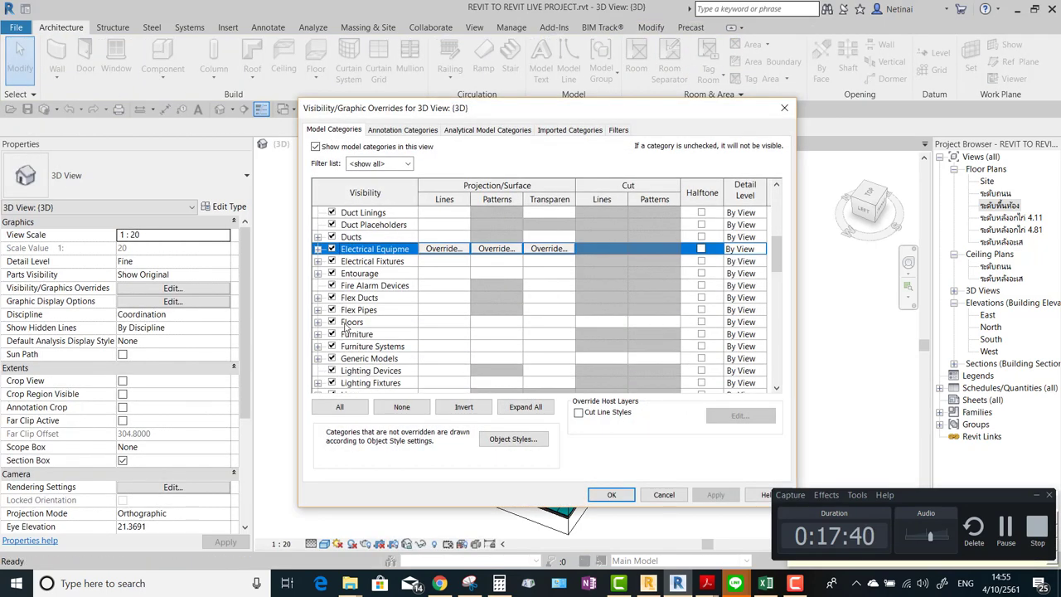
{"action": "scroll", "coordinate": [349, 313], "scroll_direction": "down", "scroll_amount": 1}
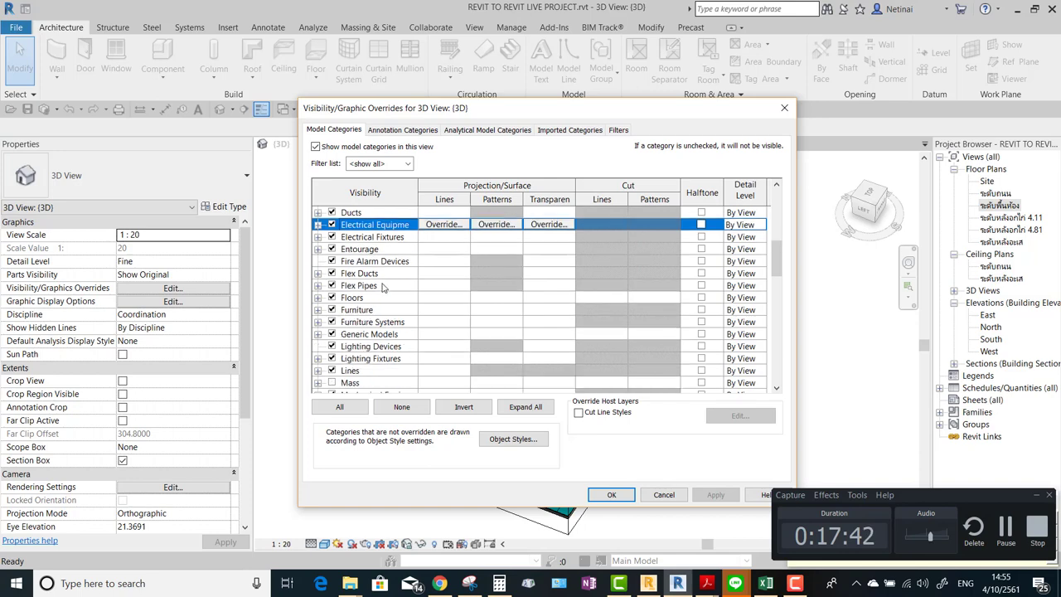
{"action": "left_click", "coordinate": [349, 274]}
{"action": "left_click", "coordinate": [317, 249]}
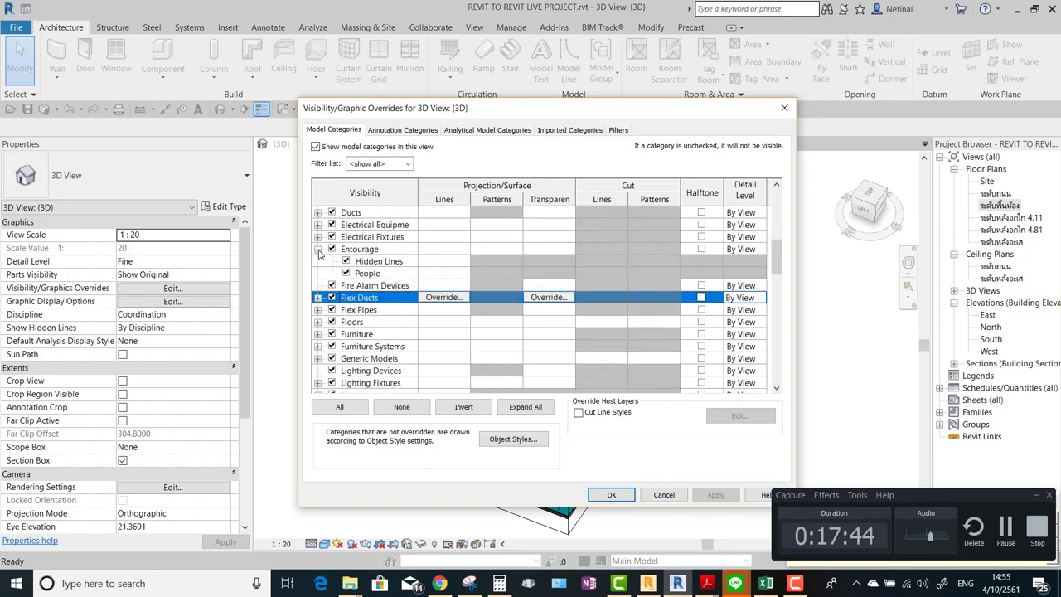
{"action": "key", "text": "Return"}
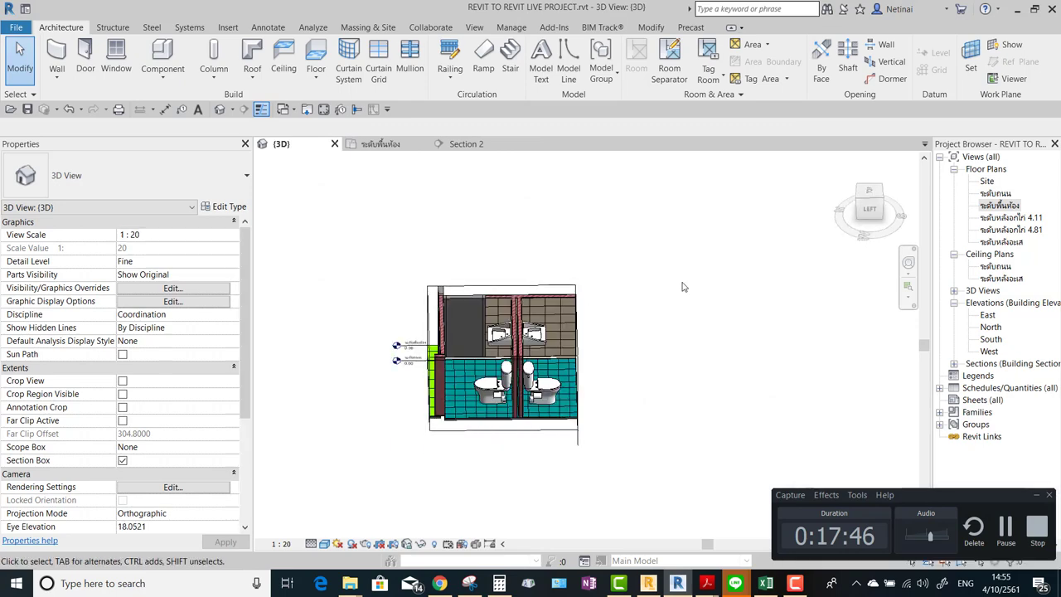
Switch between the 3D and floor-level plan views, ending on the floor plan.
{"action": "left_click", "coordinate": [406, 146]}
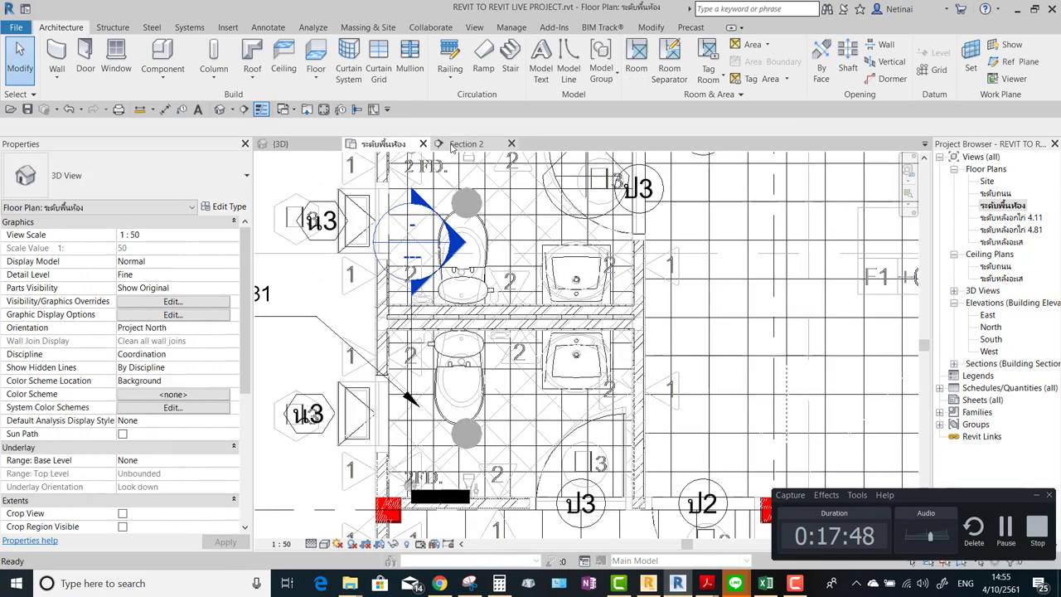
{"action": "scroll", "coordinate": [518, 254], "scroll_direction": "up", "scroll_amount": 2}
{"action": "scroll", "coordinate": [519, 253], "scroll_direction": "down", "scroll_amount": 2}
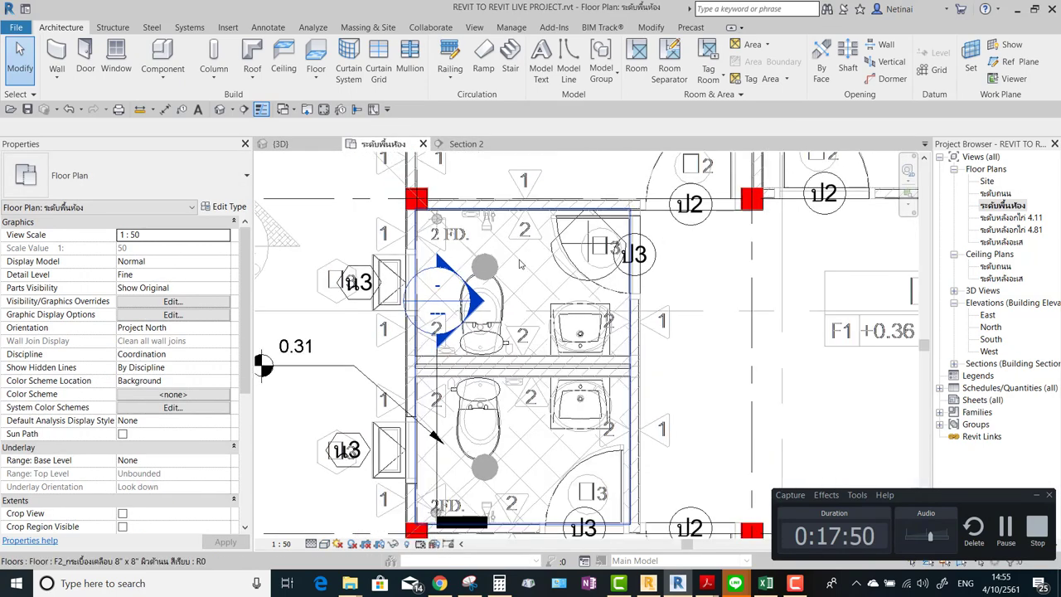
{"action": "left_click", "coordinate": [219, 109]}
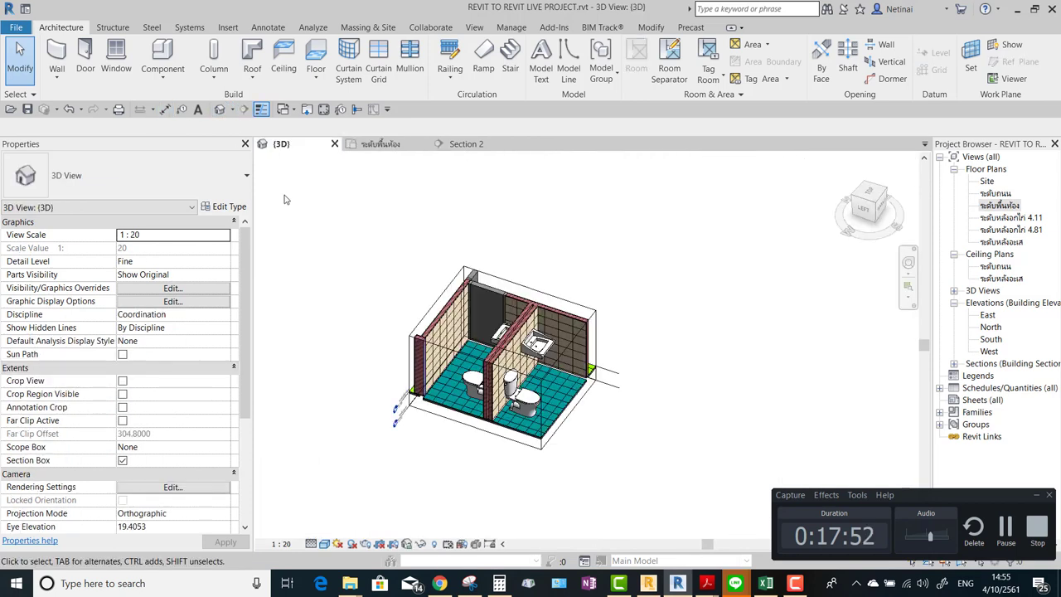
{"action": "left_click", "coordinate": [381, 145]}
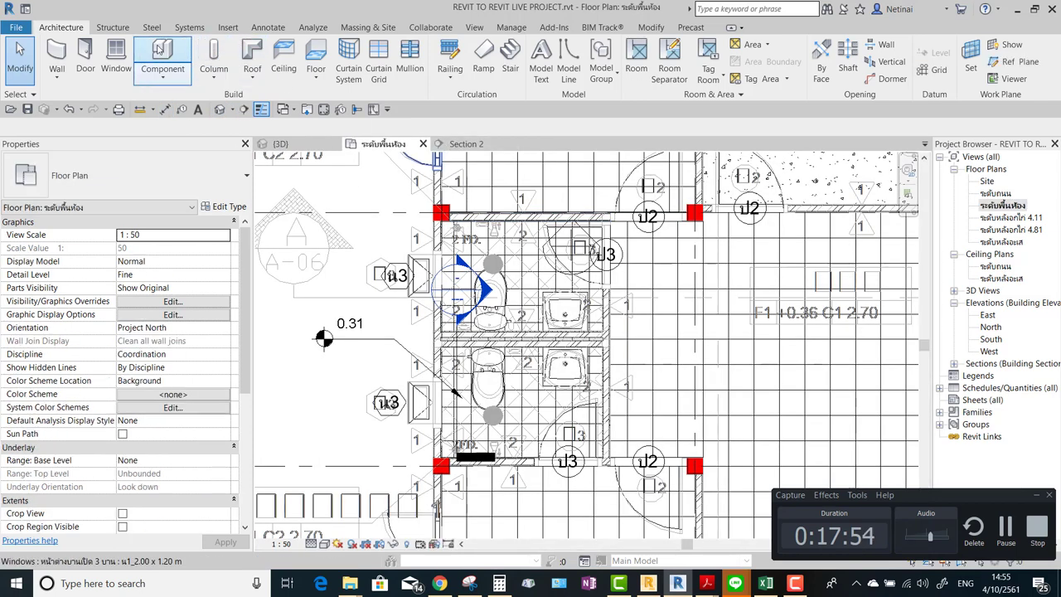
Orbit the sectioned 3D view to a top-front isometric angle showing both stalls' toilets and basins.
{"action": "left_click", "coordinate": [163, 51]}
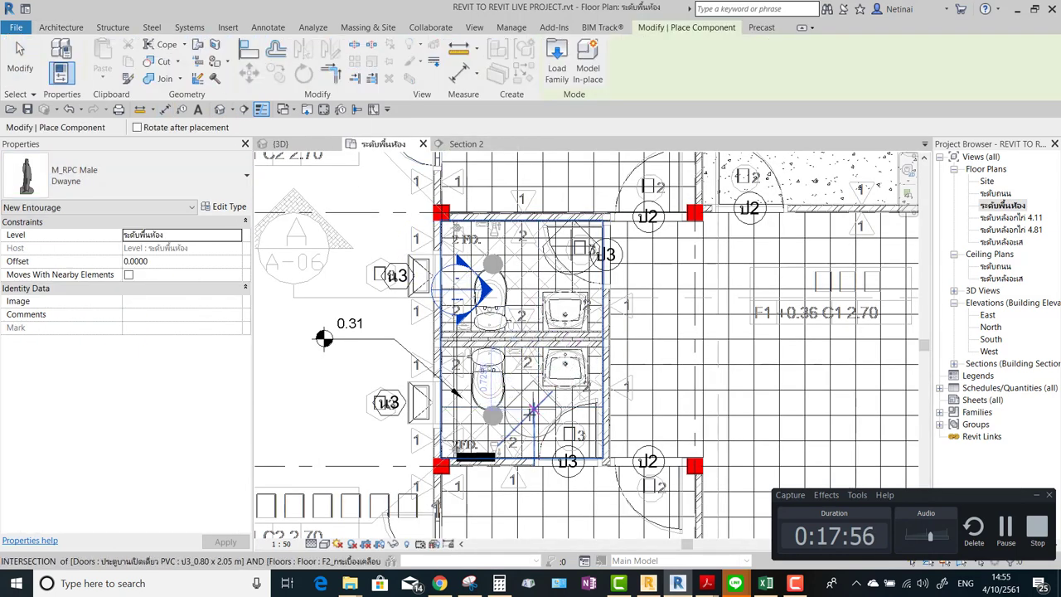
{"action": "key", "text": "Escape"}
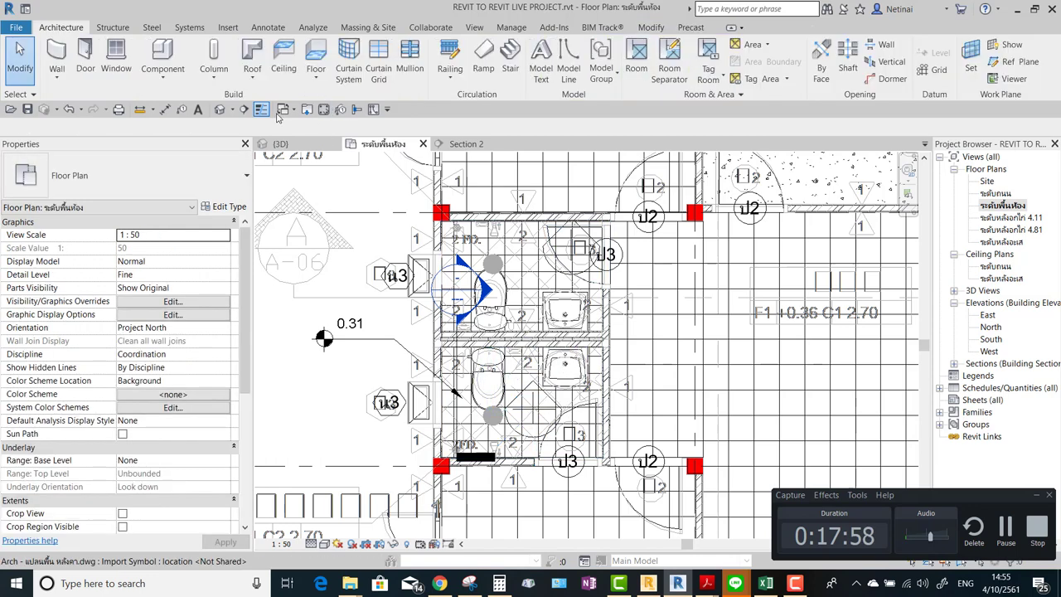
{"action": "left_click", "coordinate": [295, 146]}
{"action": "middle_click_drag", "start_coordinate": [688, 258], "coordinate": [664, 274], "text": "shift"}
{"action": "left_click", "coordinate": [608, 365]}
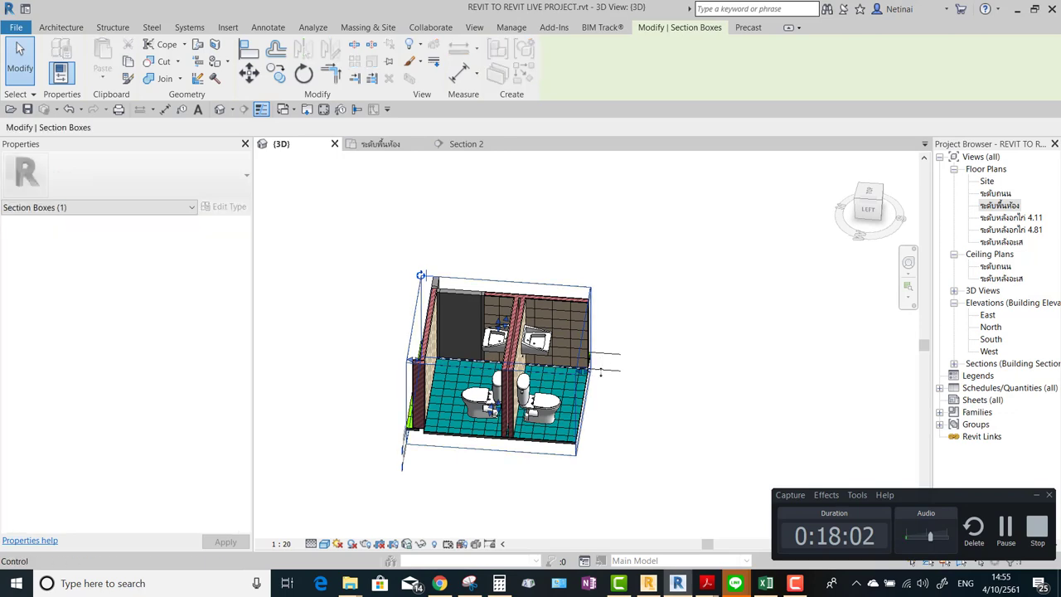
{"action": "middle_click_drag", "start_coordinate": [608, 365], "coordinate": [705, 220], "text": "shift"}
{"action": "left_click", "coordinate": [711, 215]}
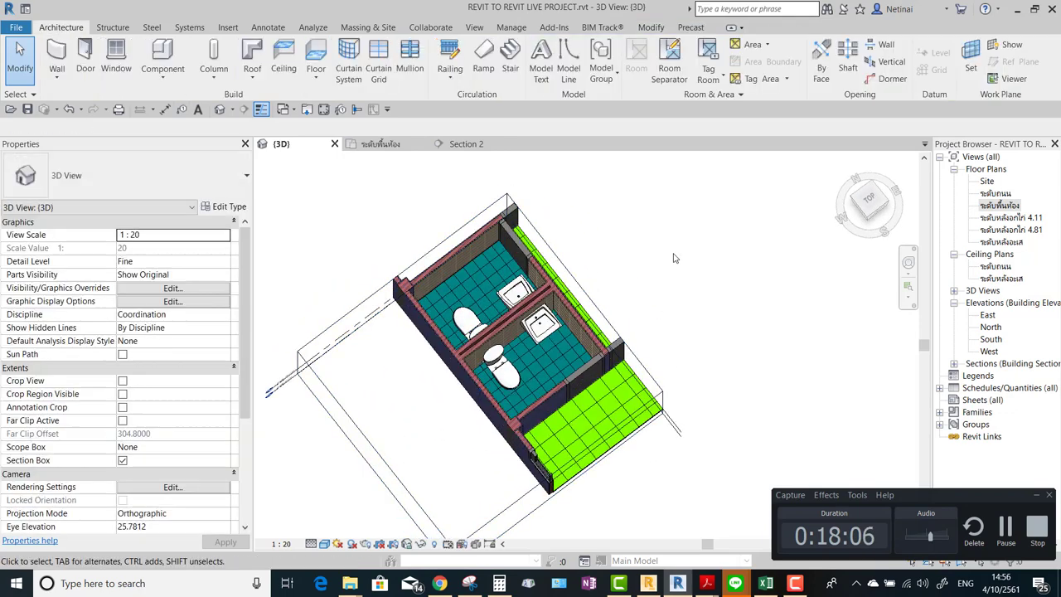
Confirm that Entourage and its People subcategory are visible in Visibility/Graphics (VG).
{"action": "key", "text": "g"}
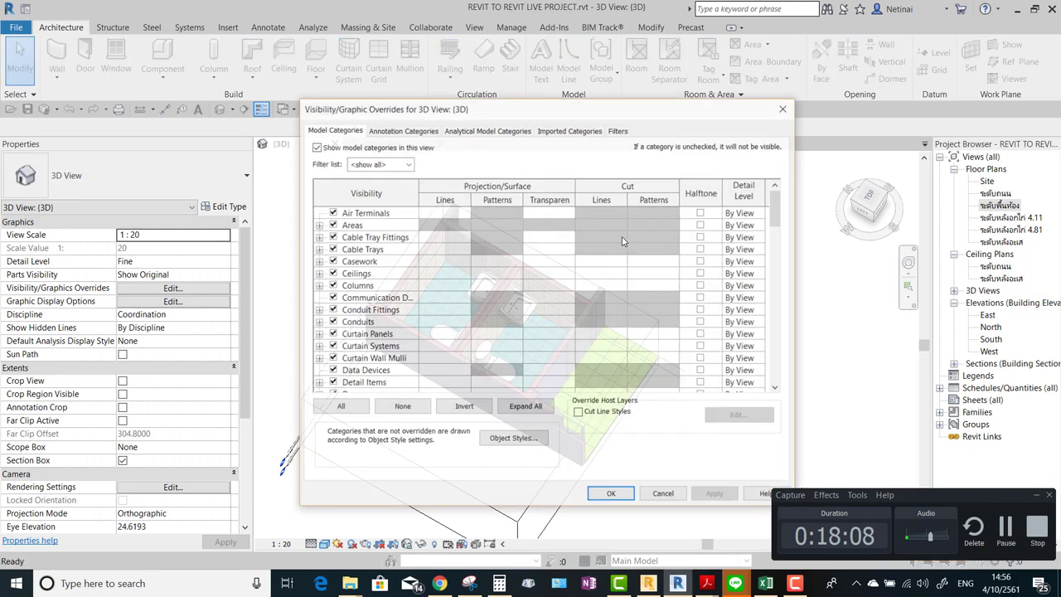
{"action": "scroll", "coordinate": [371, 249], "scroll_direction": "down", "scroll_amount": 4}
{"action": "scroll", "coordinate": [368, 251], "scroll_direction": "down", "scroll_amount": 2}
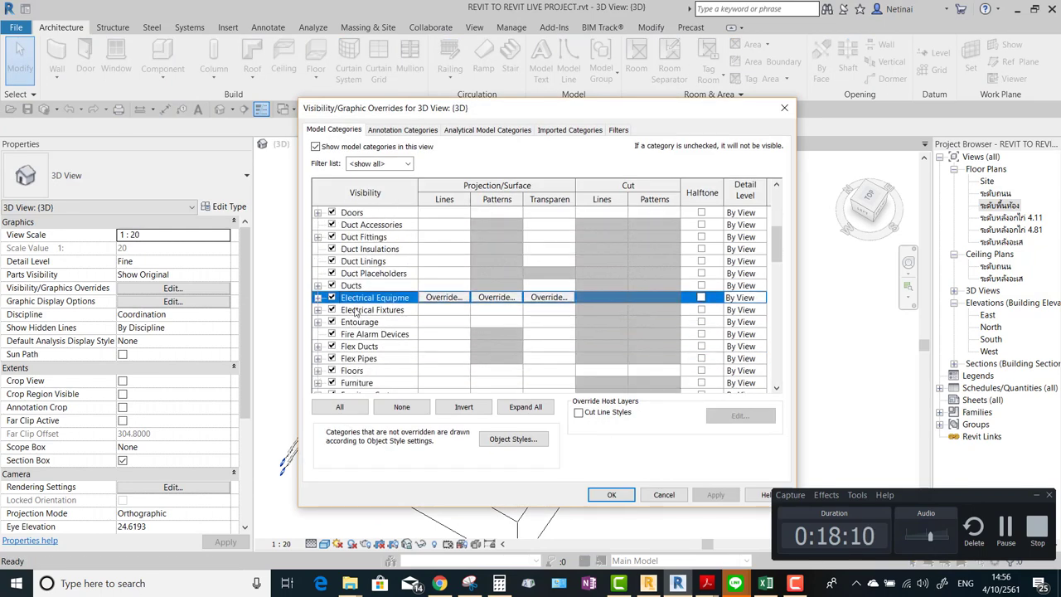
{"action": "left_click", "coordinate": [318, 323]}
{"action": "left_click", "coordinate": [319, 323]}
{"action": "left_click", "coordinate": [319, 323]}
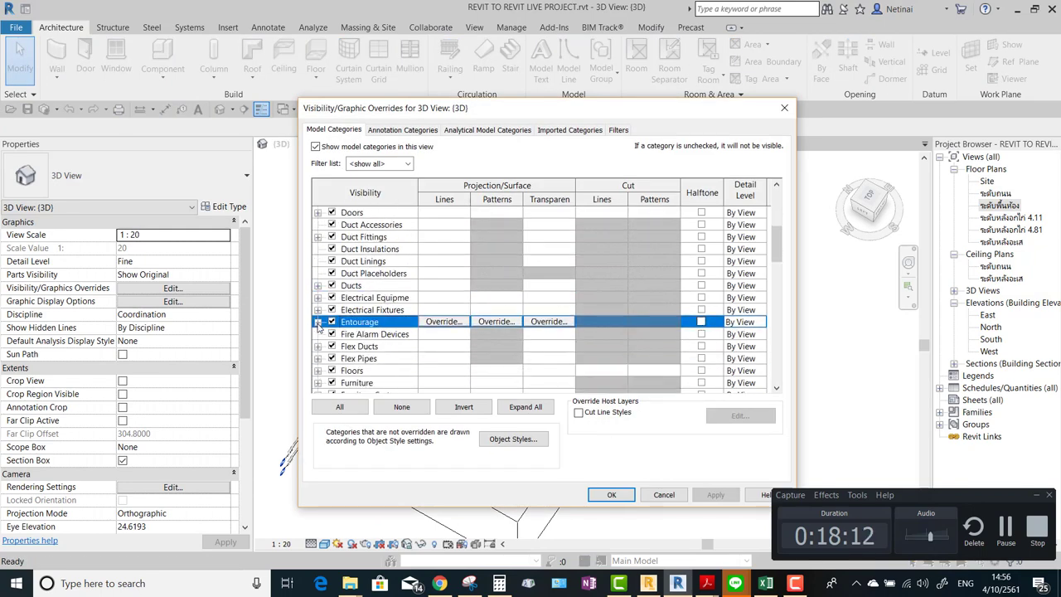
{"action": "left_click", "coordinate": [318, 322]}
{"action": "key", "text": "Return"}
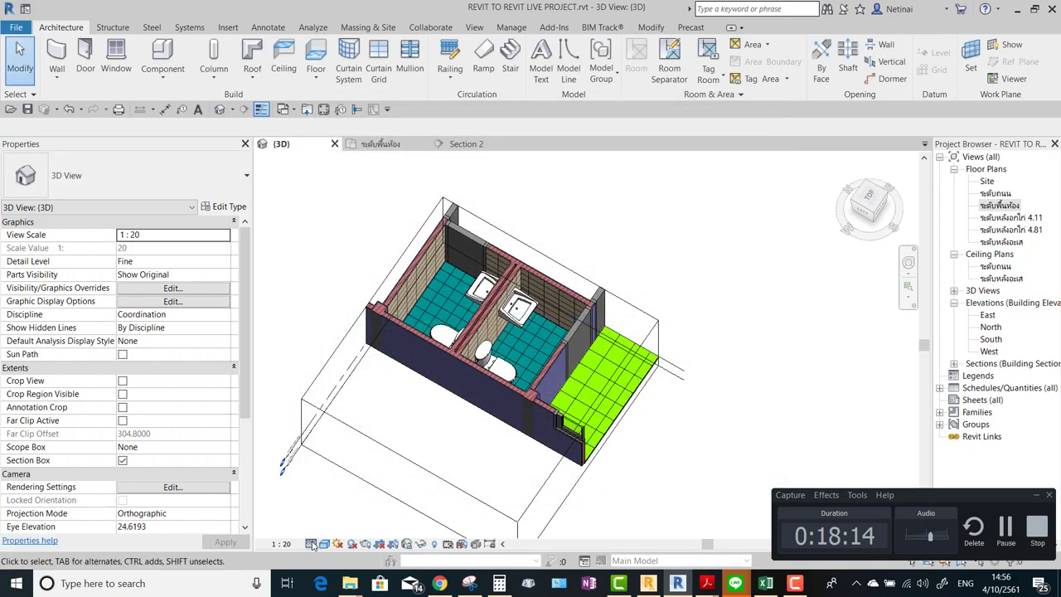
Set the detail level to Fine and go to the room level floor plan.
{"action": "left_click", "coordinate": [312, 544]}
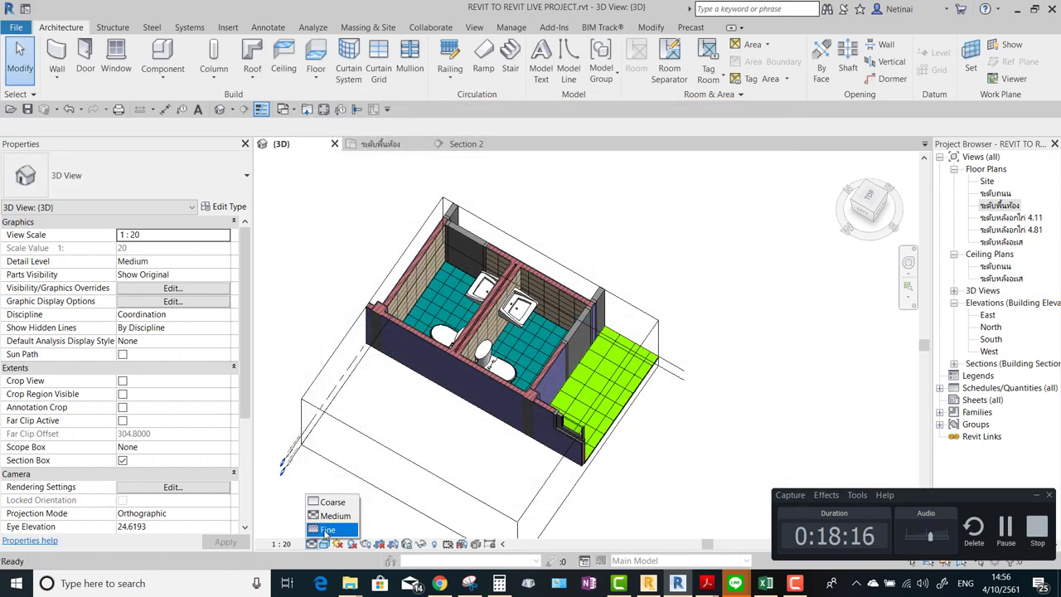
{"action": "middle_click_drag", "start_coordinate": [508, 423], "coordinate": [778, 207], "text": "shift"}
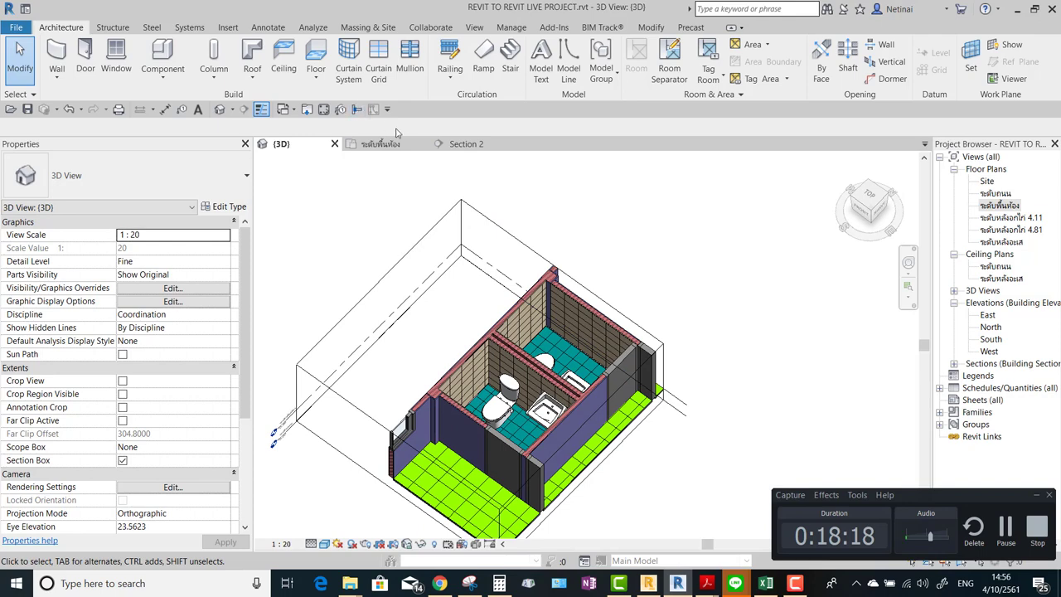
{"action": "left_click", "coordinate": [466, 144]}
{"action": "scroll", "coordinate": [531, 332], "scroll_direction": "down", "scroll_amount": 4}
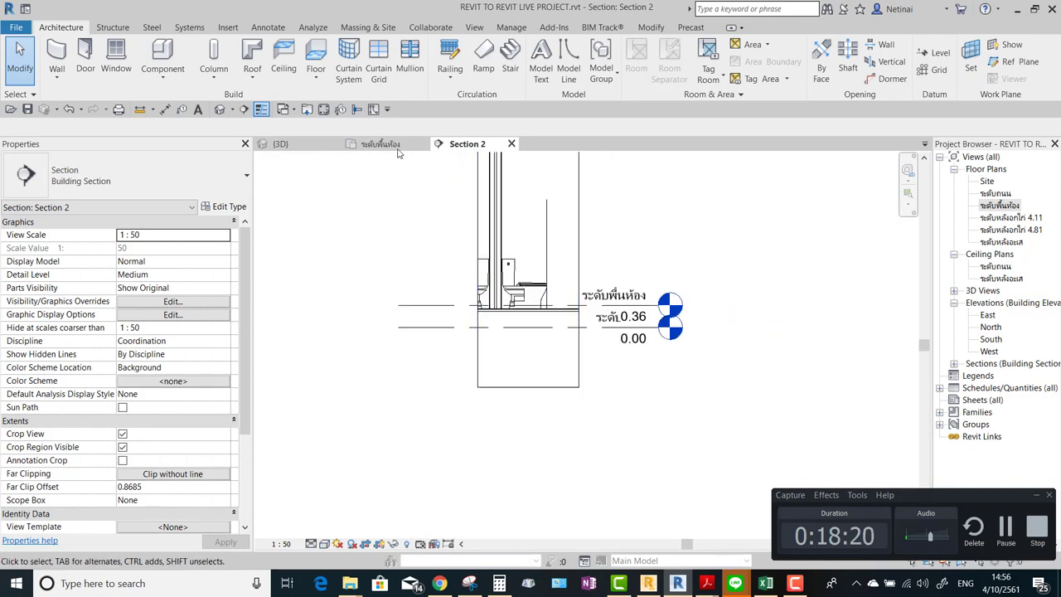
{"action": "left_click", "coordinate": [386, 144]}
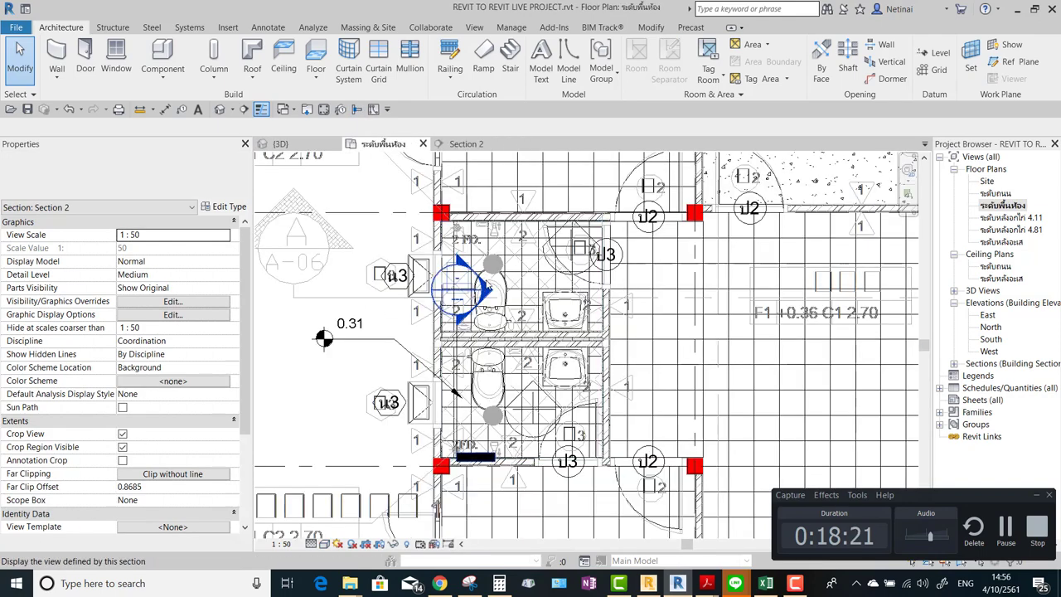
Nudge the upper stall's male figure slightly left in the floor plan.
{"action": "left_click", "coordinate": [549, 279]}
{"action": "scroll", "coordinate": [556, 269], "scroll_direction": "up", "scroll_amount": 3}
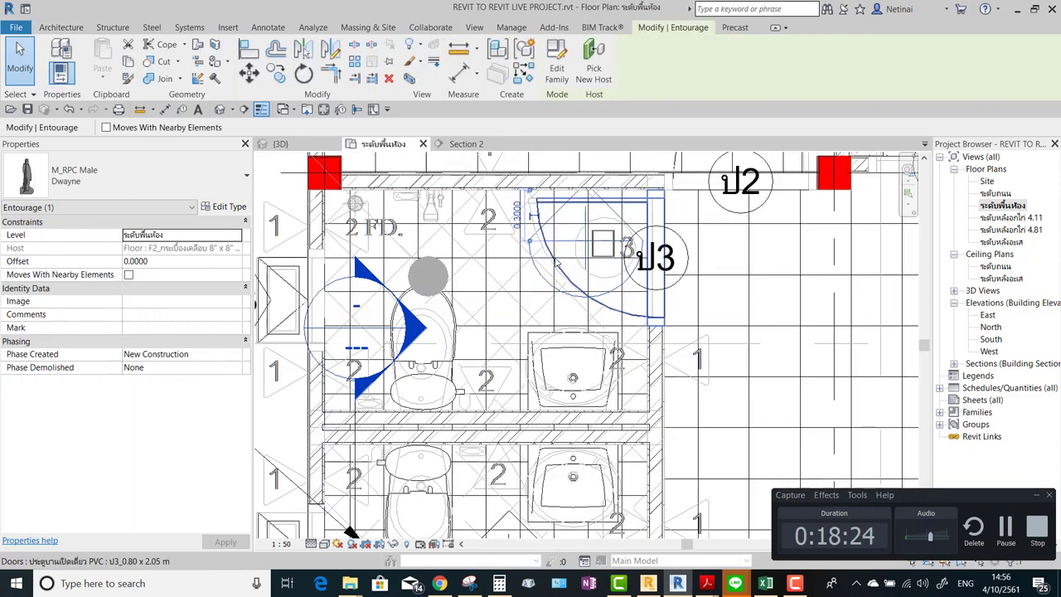
{"action": "left_click_drag", "start_coordinate": [569, 249], "coordinate": [532, 260]}
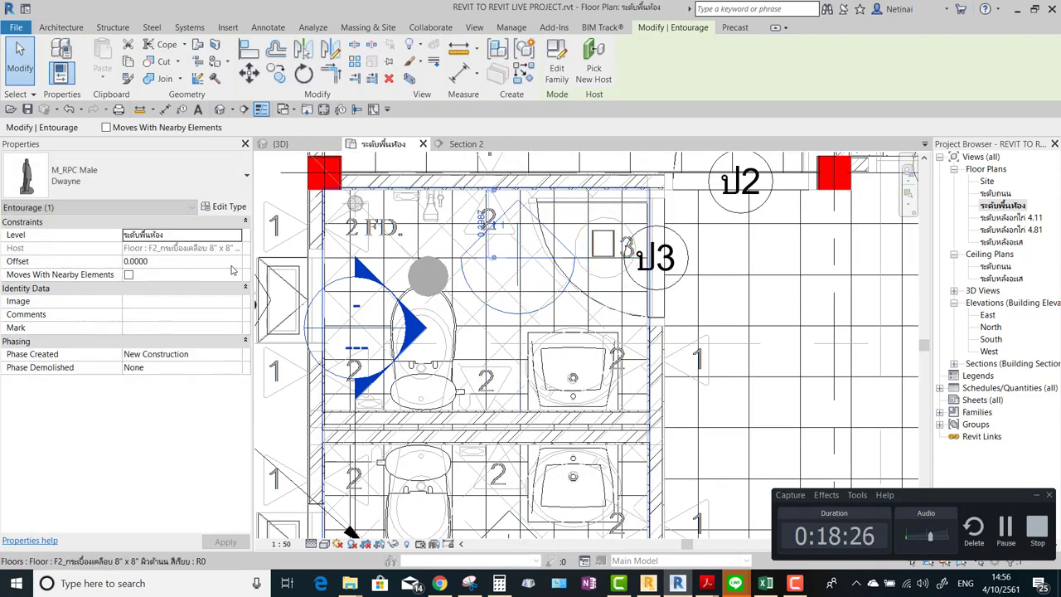
Create a Selection Box 3D view cropped to the upper stall and select its section box.
{"action": "left_click", "coordinate": [410, 78]}
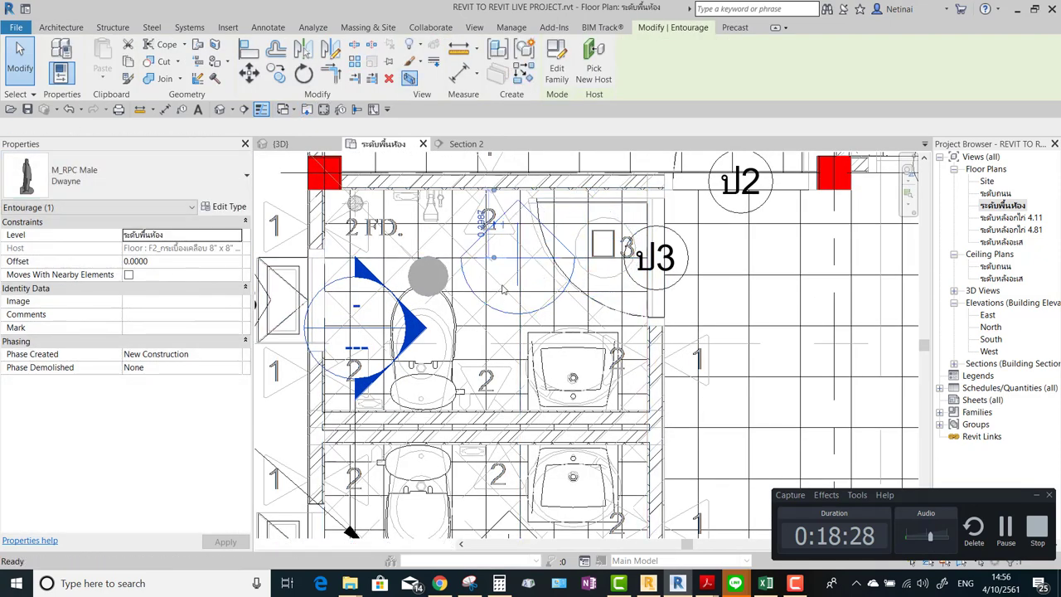
{"action": "middle_click_drag", "start_coordinate": [742, 411], "coordinate": [478, 357], "text": "shift"}
{"action": "key", "text": "Escape"}
{"action": "left_click", "coordinate": [488, 293]}
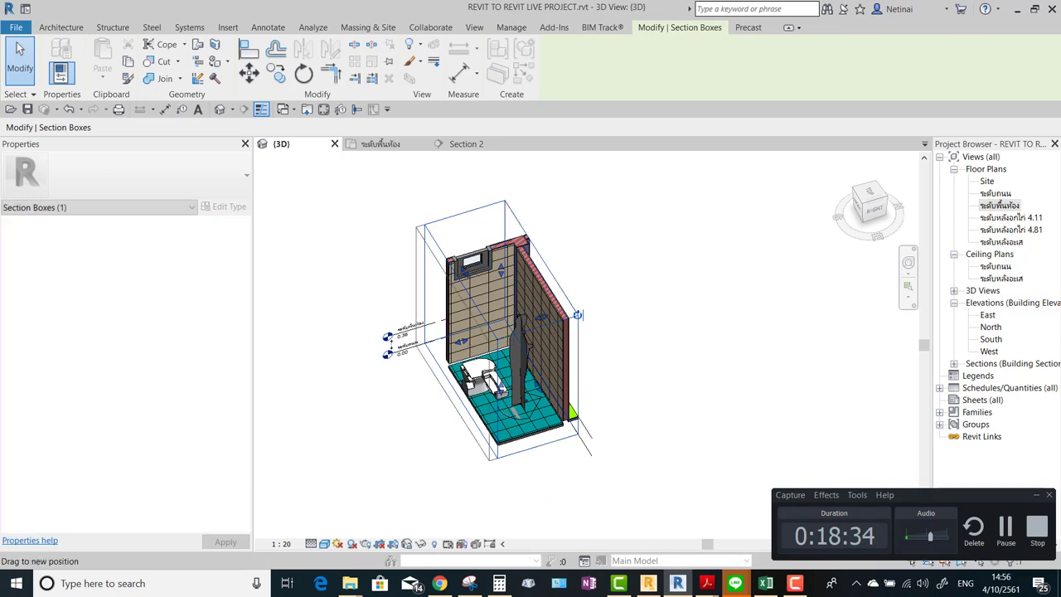
Widen the section box to include the adjacent stall and raise its top to show windows and doors.
{"action": "left_click_drag", "start_coordinate": [461, 341], "coordinate": [332, 379]}
{"action": "middle_click_drag", "start_coordinate": [476, 407], "coordinate": [466, 329], "text": "shift"}
{"action": "key", "text": "Escape"}
{"action": "left_click", "coordinate": [587, 292]}
{"action": "scroll", "coordinate": [587, 293], "scroll_direction": "up", "scroll_amount": 4}
{"action": "left_click_drag", "start_coordinate": [449, 318], "coordinate": [468, 257]}
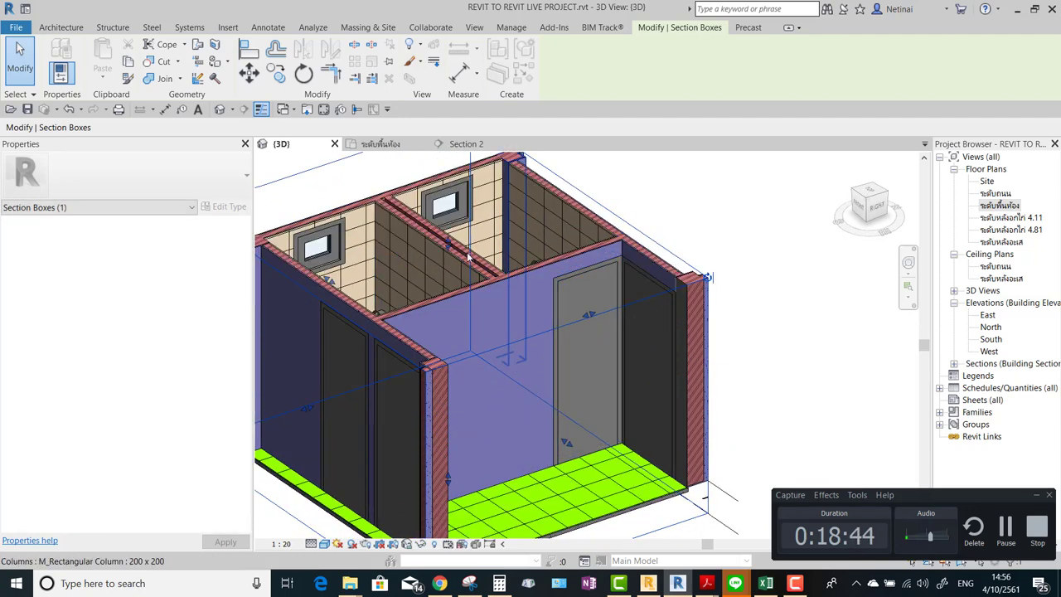
{"action": "middle_click_drag", "start_coordinate": [448, 248], "coordinate": [673, 276], "text": "shift"}
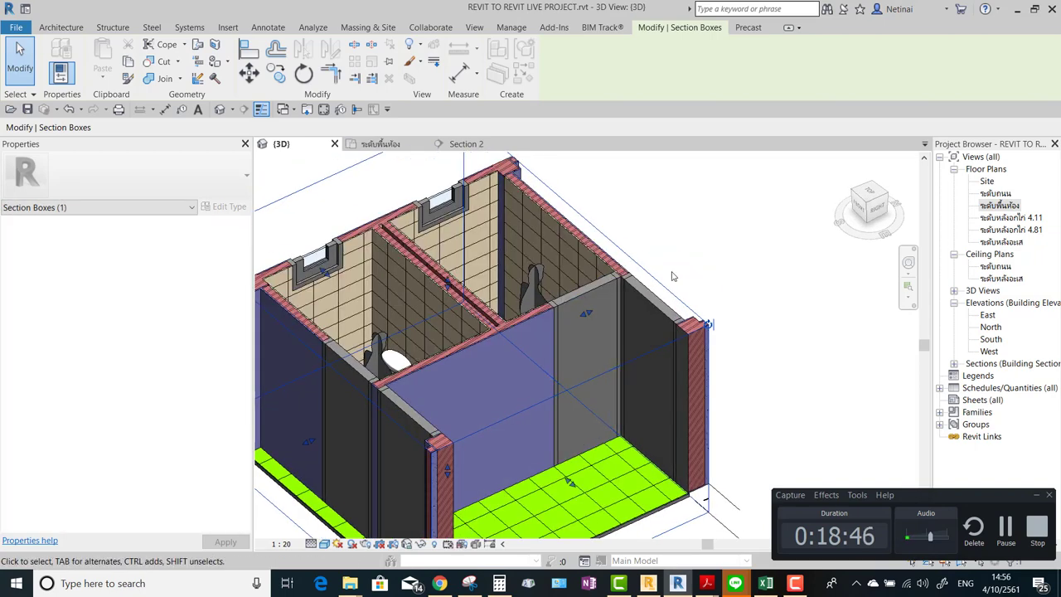
{"action": "middle_click_drag", "start_coordinate": [488, 276], "coordinate": [630, 364], "text": "shift"}
{"action": "middle_click_drag", "start_coordinate": [580, 332], "coordinate": [692, 375], "text": "shift"}
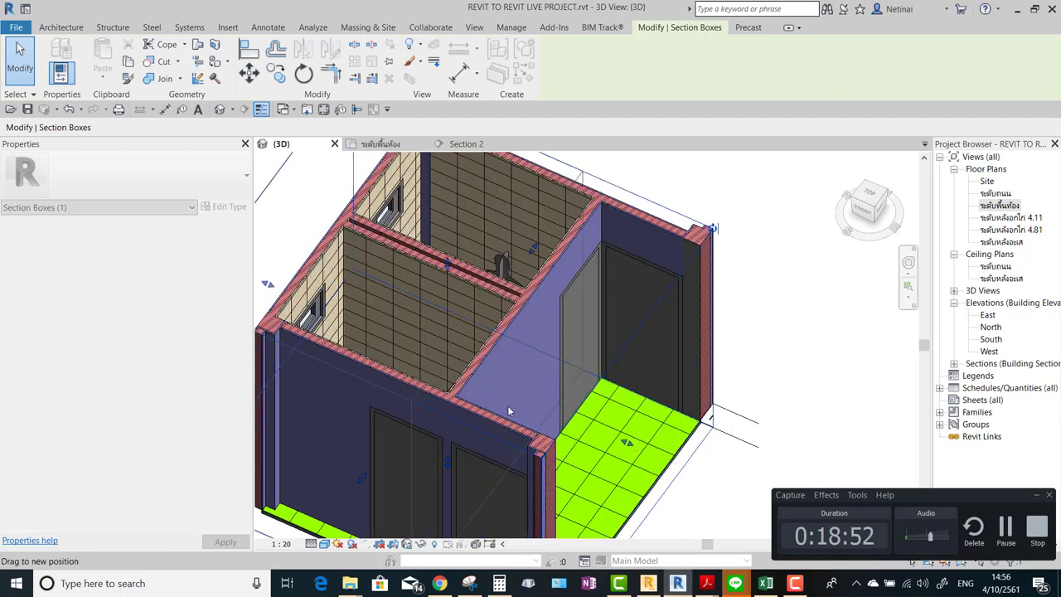
{"action": "middle_click_drag", "start_coordinate": [508, 405], "coordinate": [713, 311], "text": "shift"}
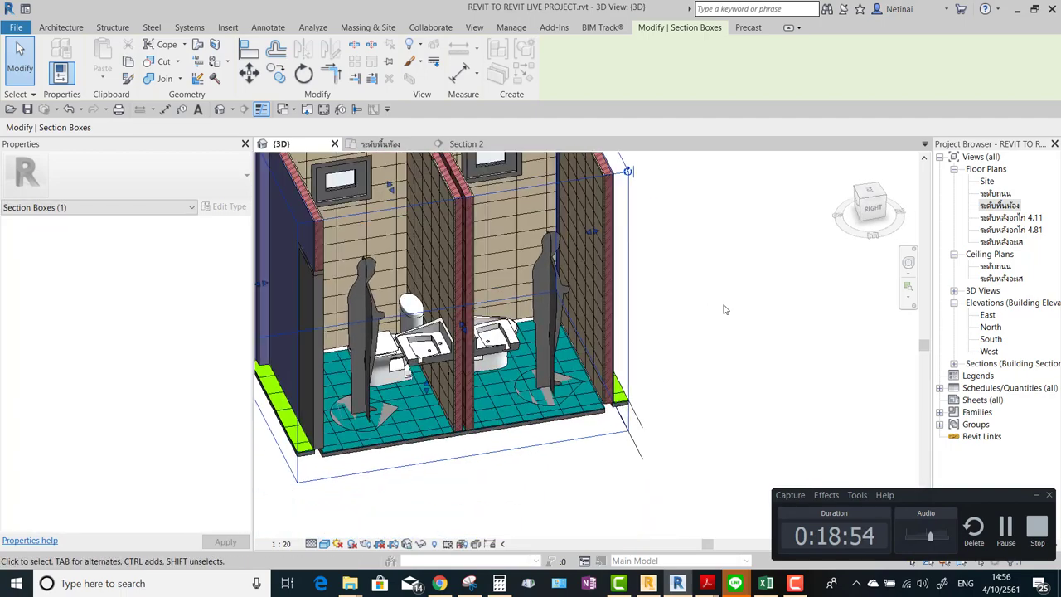
{"action": "left_click", "coordinate": [713, 311]}
Change the right stall's figure to the M_RPC Male Alex type.
{"action": "left_click", "coordinate": [548, 315]}
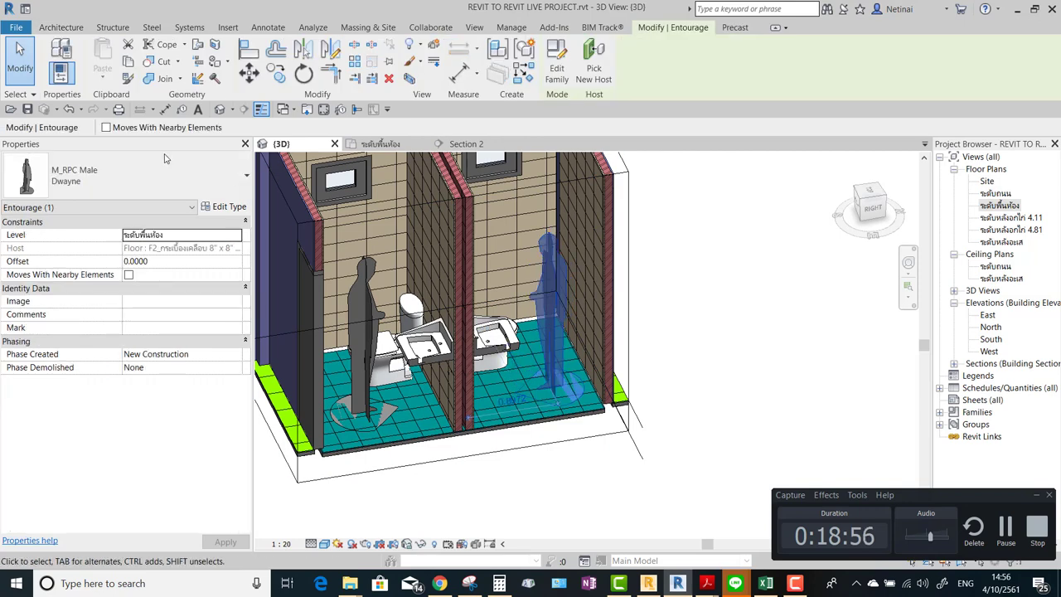
{"action": "left_click", "coordinate": [124, 170]}
{"action": "left_click", "coordinate": [25, 247]}
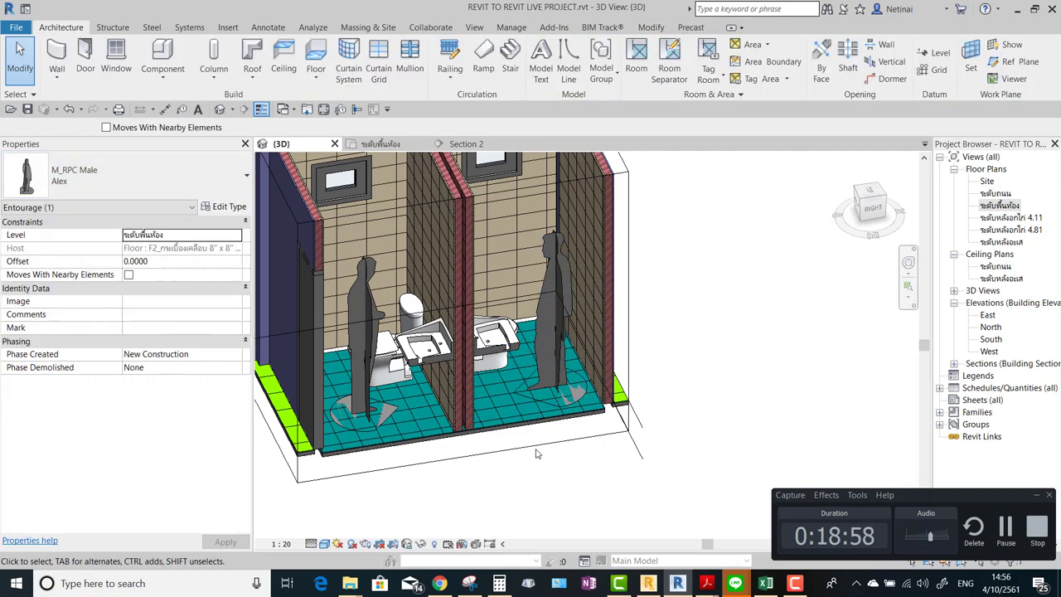
{"action": "key", "text": "Escape"}
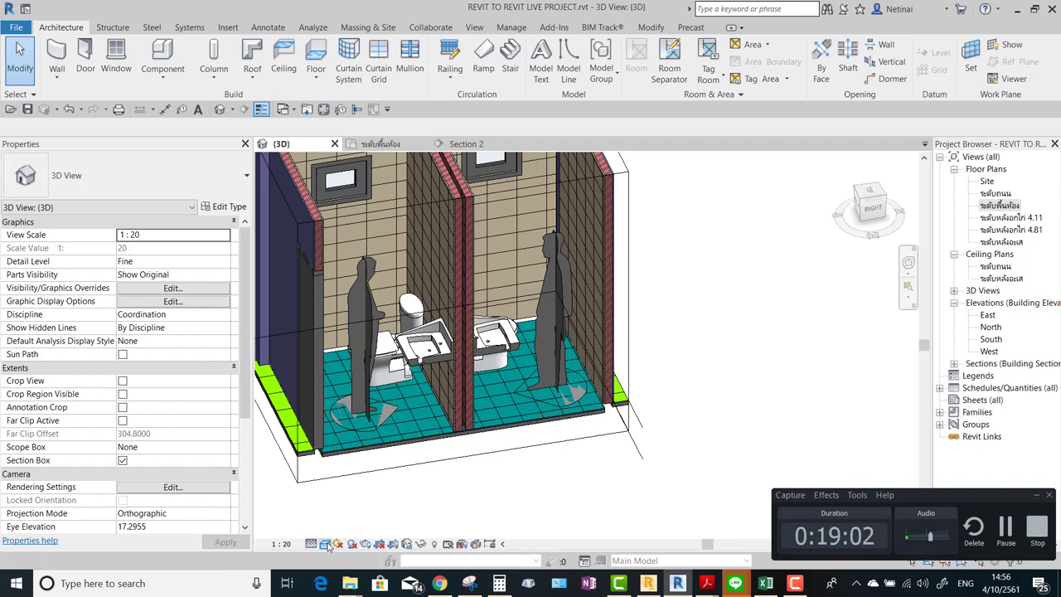
Switch the 3D view to the Realistic visual style, facing the stalls front-on.
{"action": "left_click", "coordinate": [327, 544]}
{"action": "left_click", "coordinate": [367, 517]}
{"action": "middle_click_drag", "start_coordinate": [736, 355], "coordinate": [405, 370], "text": "shift"}
Move the left stall's man to stand in front of the basin, keeping the right stall's man.
{"action": "left_click", "coordinate": [405, 371]}
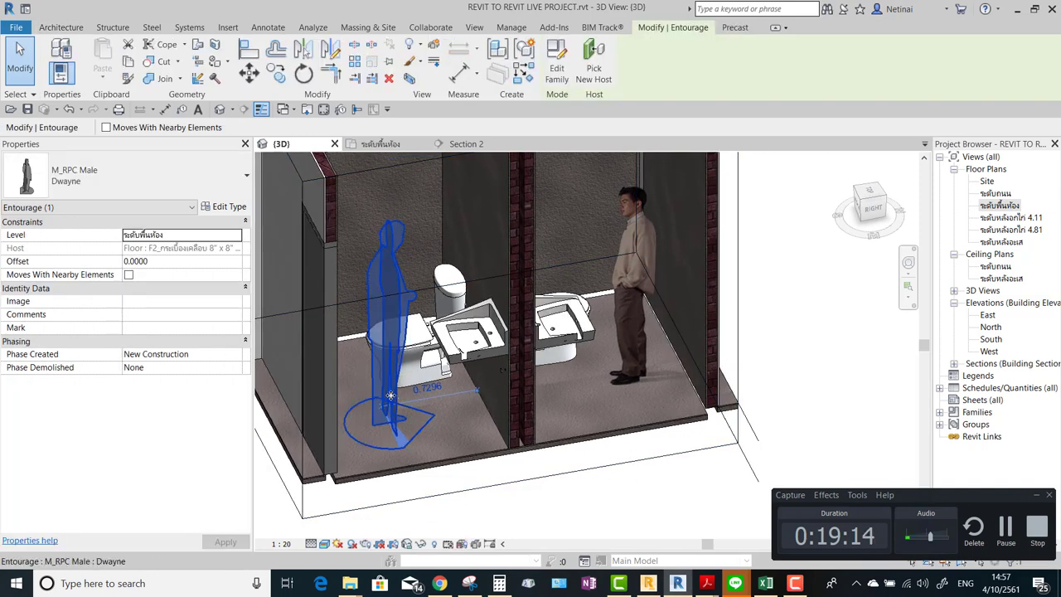
{"action": "left_click_drag", "start_coordinate": [391, 396], "coordinate": [415, 415]}
{"action": "middle_click_drag", "start_coordinate": [414, 414], "coordinate": [645, 371], "text": "shift"}
{"action": "left_click", "coordinate": [635, 338]}
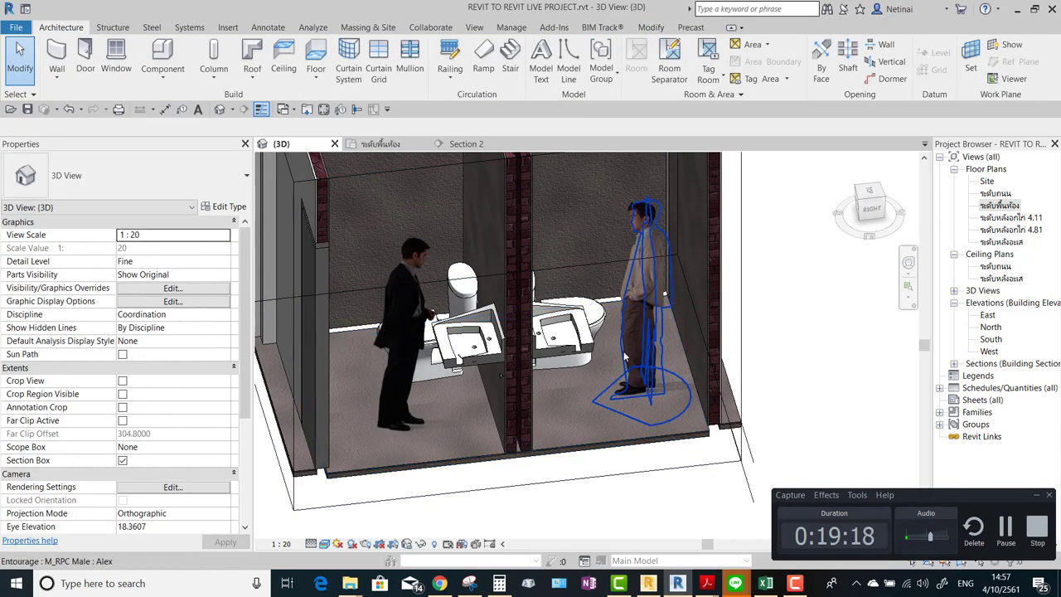
{"action": "key", "text": "Delete"}
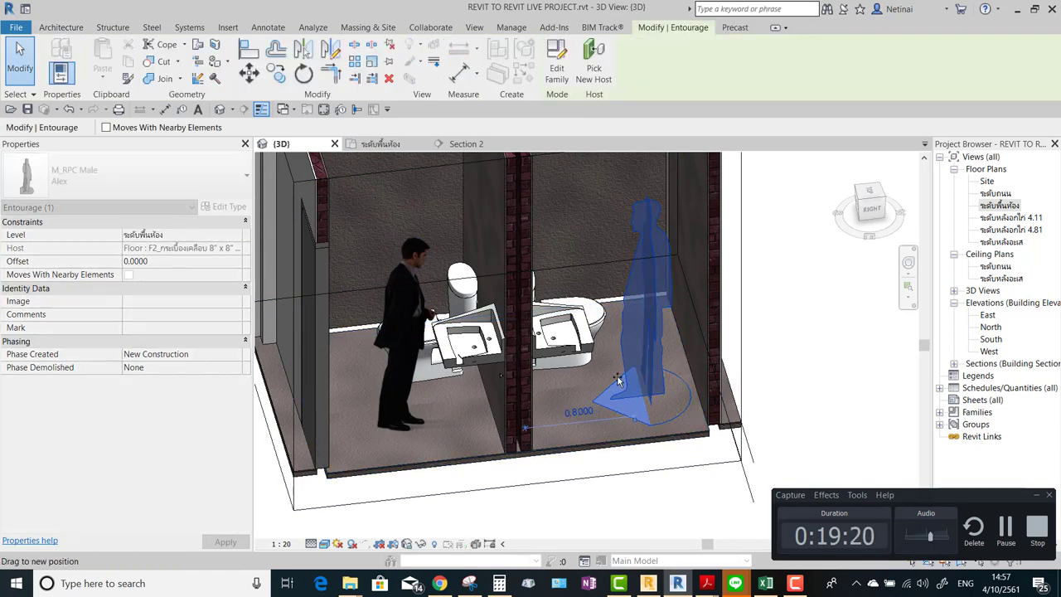
{"action": "key", "text": "ctrl+z"}
{"action": "left_click", "coordinate": [664, 337]}
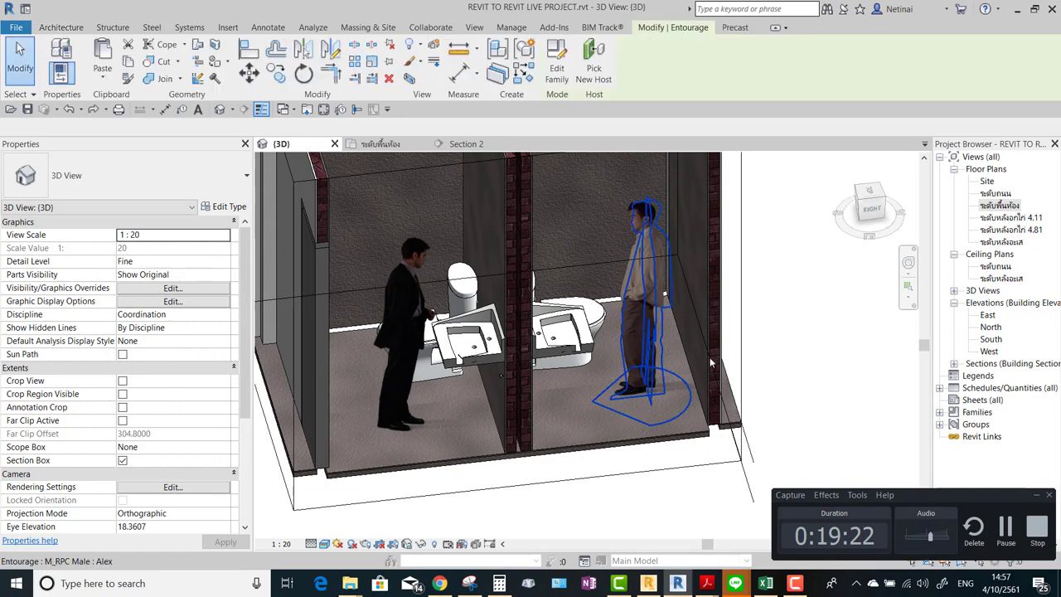
Orbit to frame both stalls and their male figures from the front.
{"action": "middle_click_drag", "start_coordinate": [710, 357], "coordinate": [750, 357], "text": "shift"}
{"action": "left_click", "coordinate": [802, 399]}
{"action": "left_click", "coordinate": [578, 255]}
{"action": "key", "text": "Escape"}
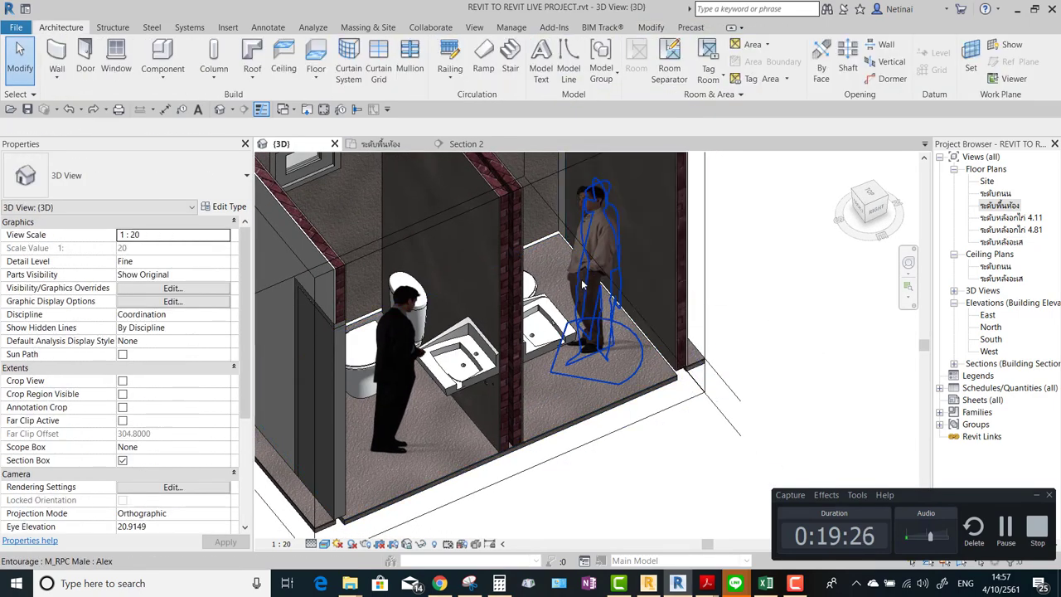
{"action": "middle_click_drag", "start_coordinate": [745, 367], "coordinate": [787, 371], "text": "shift"}
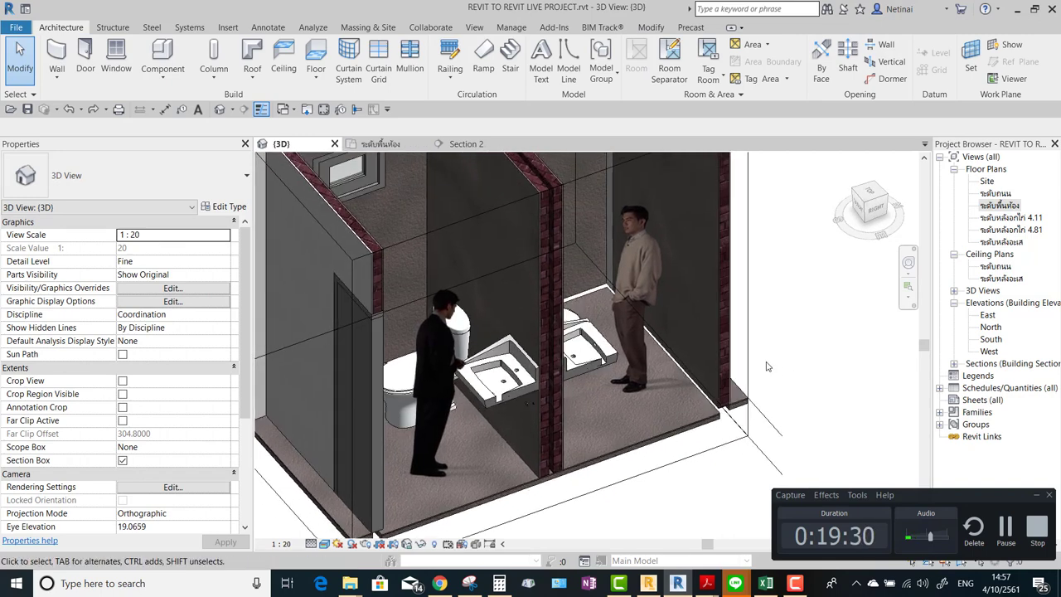
{"action": "left_click", "coordinate": [636, 288]}
{"action": "middle_click_drag", "start_coordinate": [803, 344], "coordinate": [805, 338], "text": "shift"}
{"action": "left_click", "coordinate": [817, 321]}
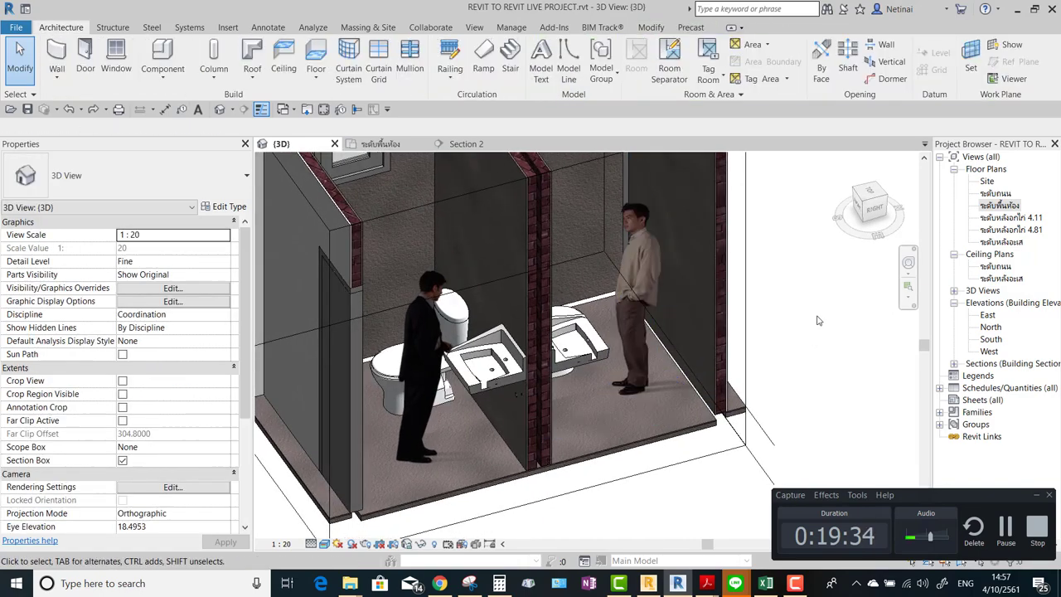